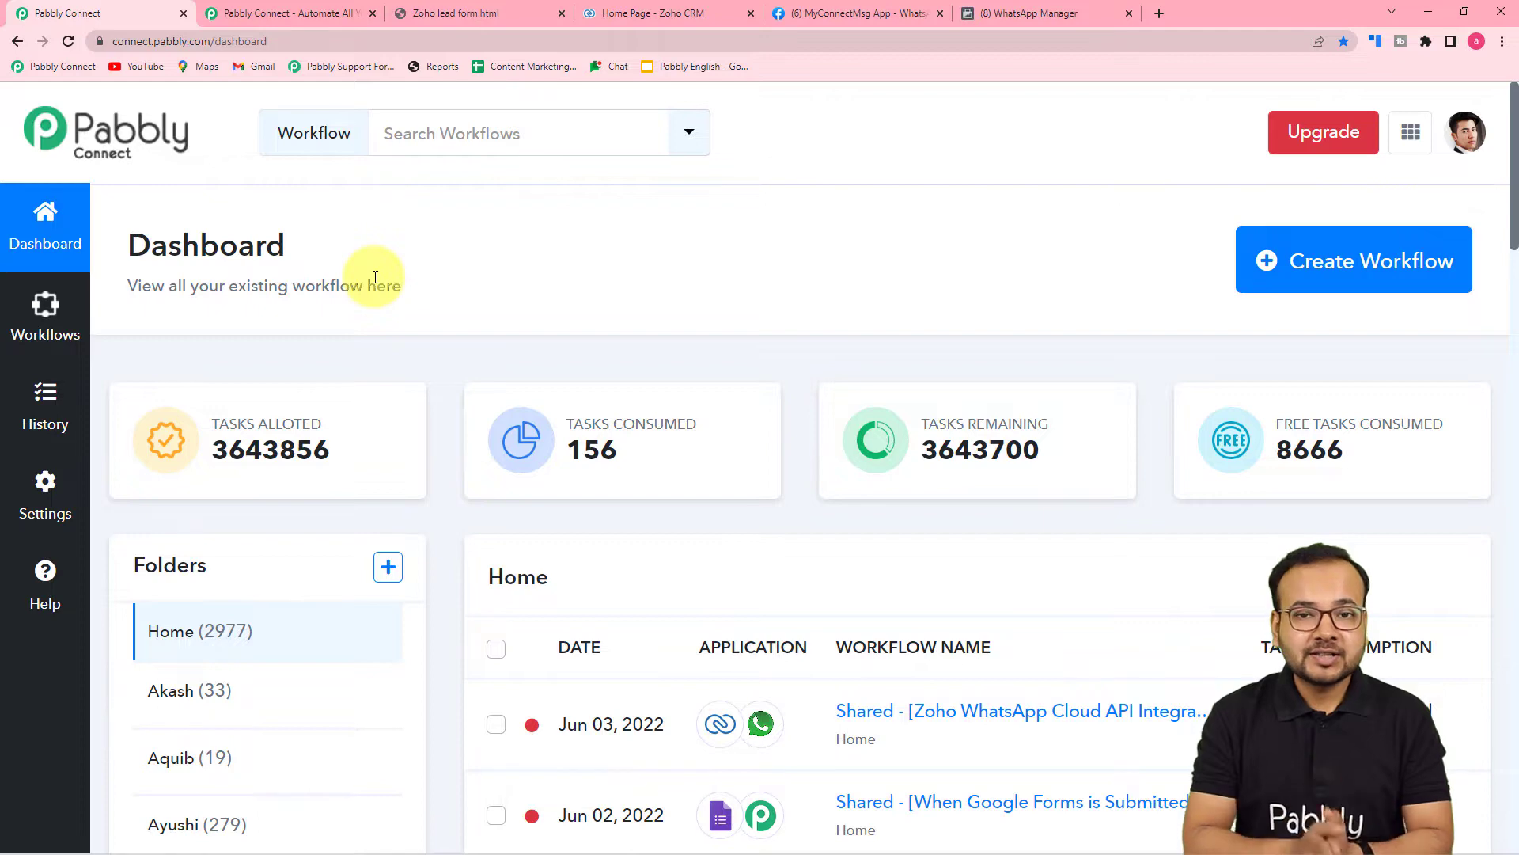
From the dashboard, create a new workflow named 'Zoho CRM to WhatsApp automation'.
left_click(315, 14)
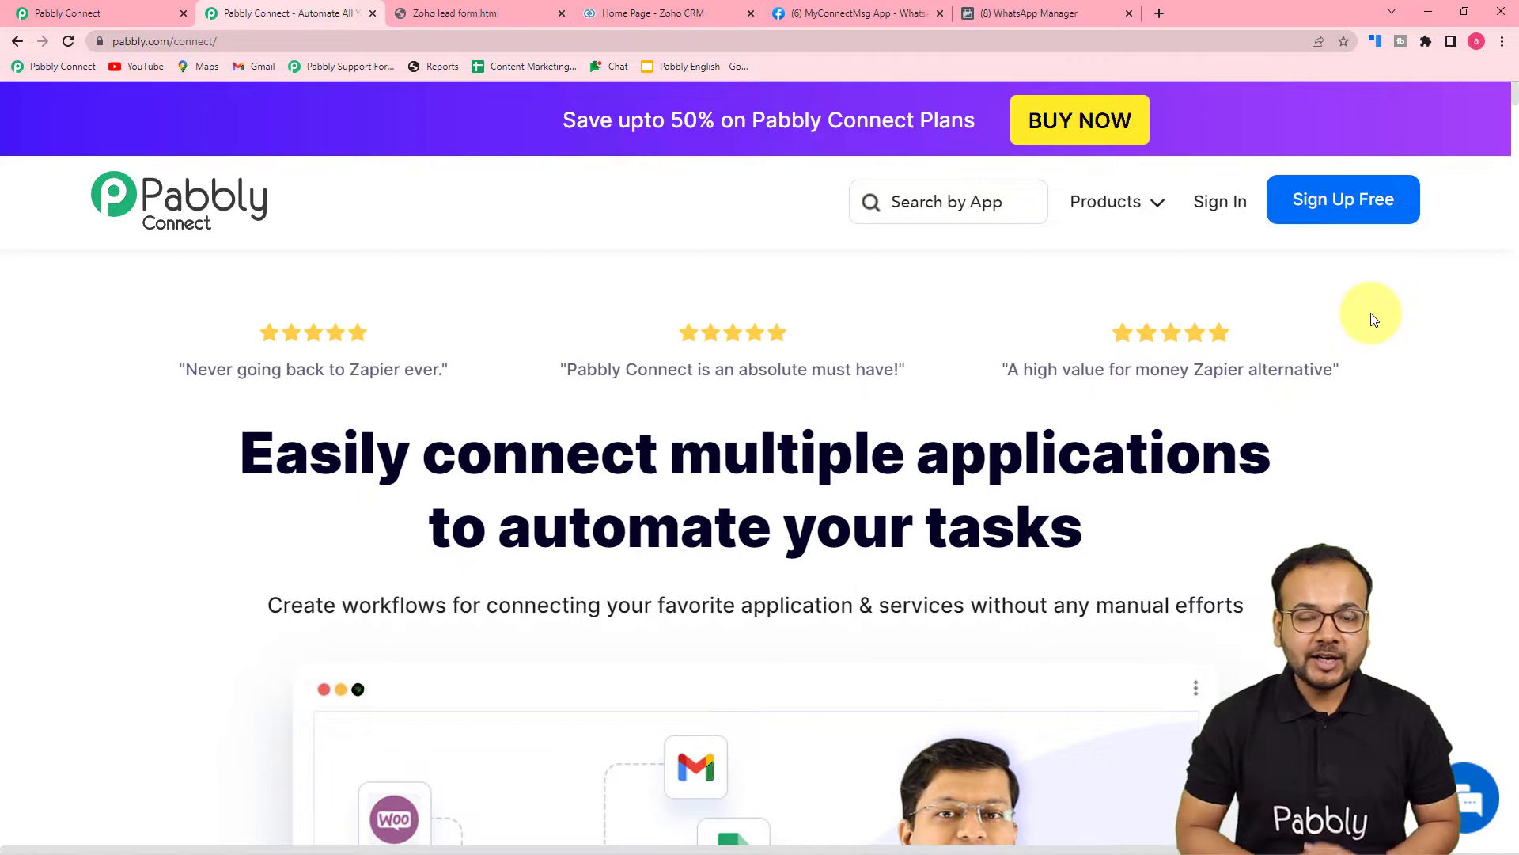
left_click(145, 10)
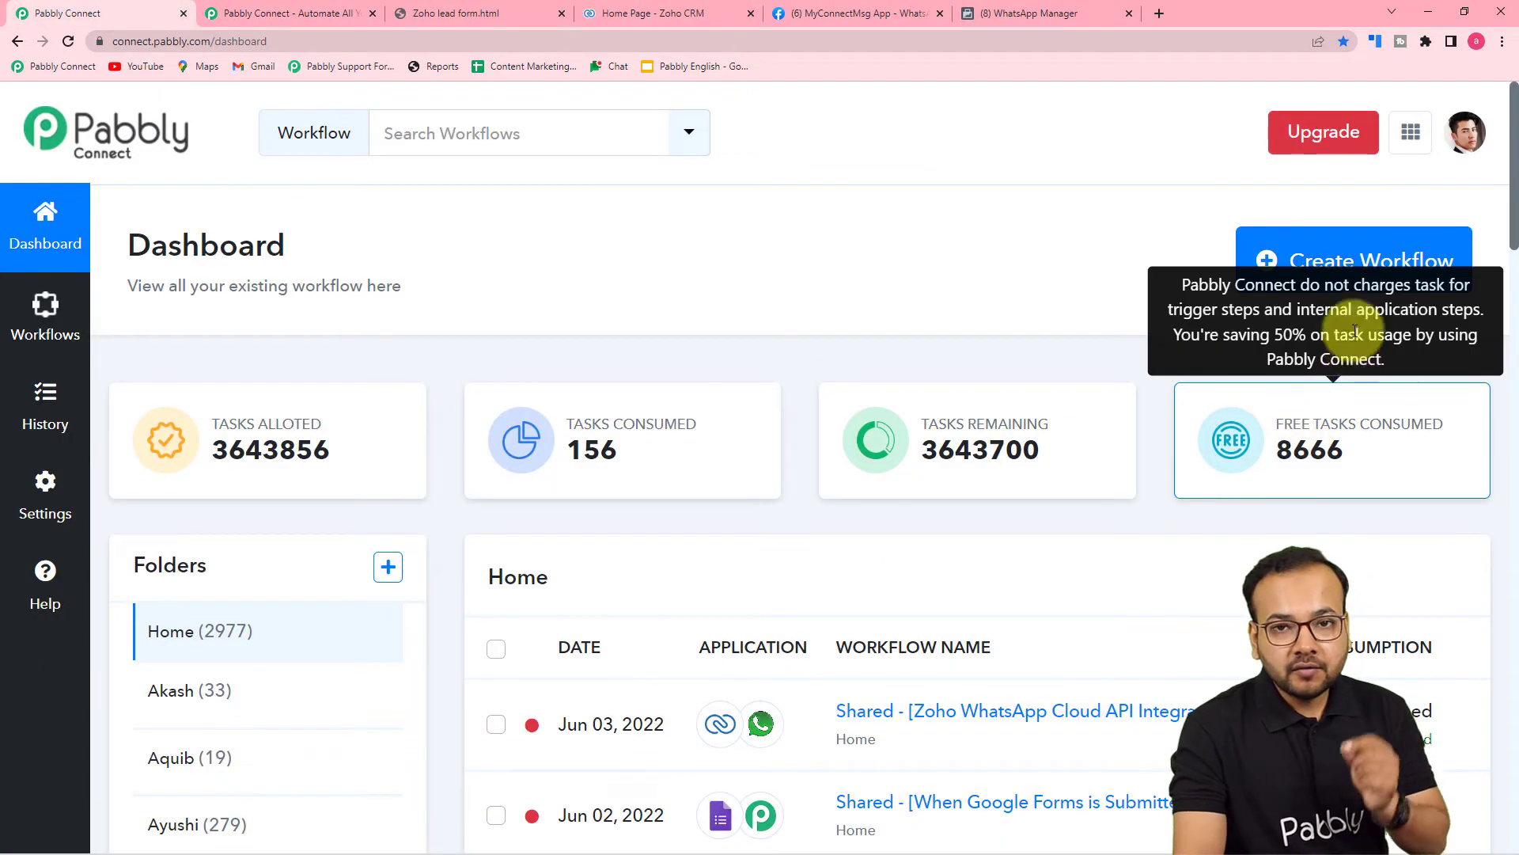
left_click(1346, 271)
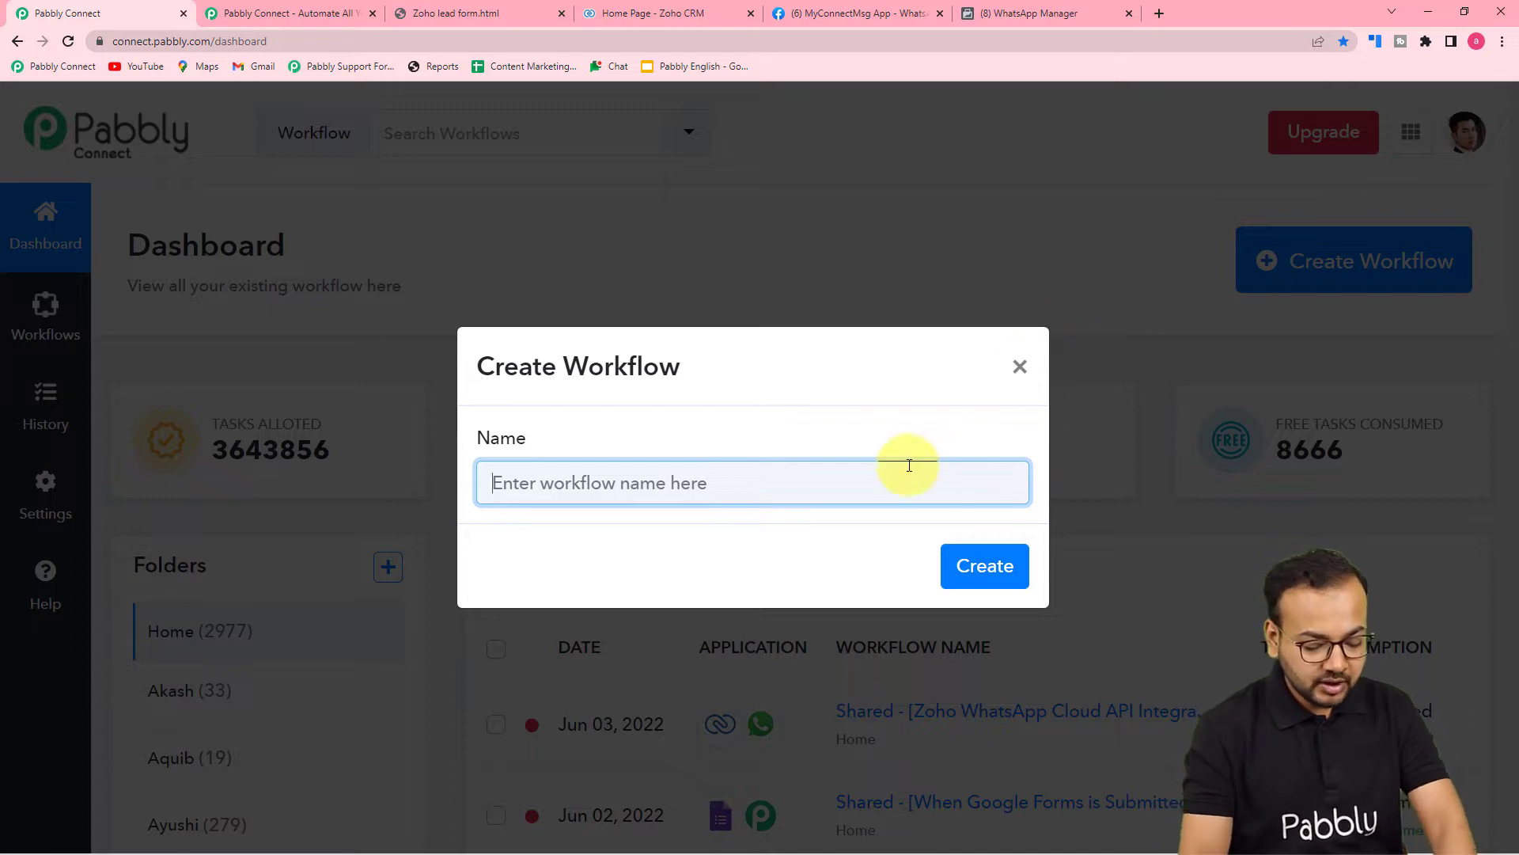
type("Zoho ")
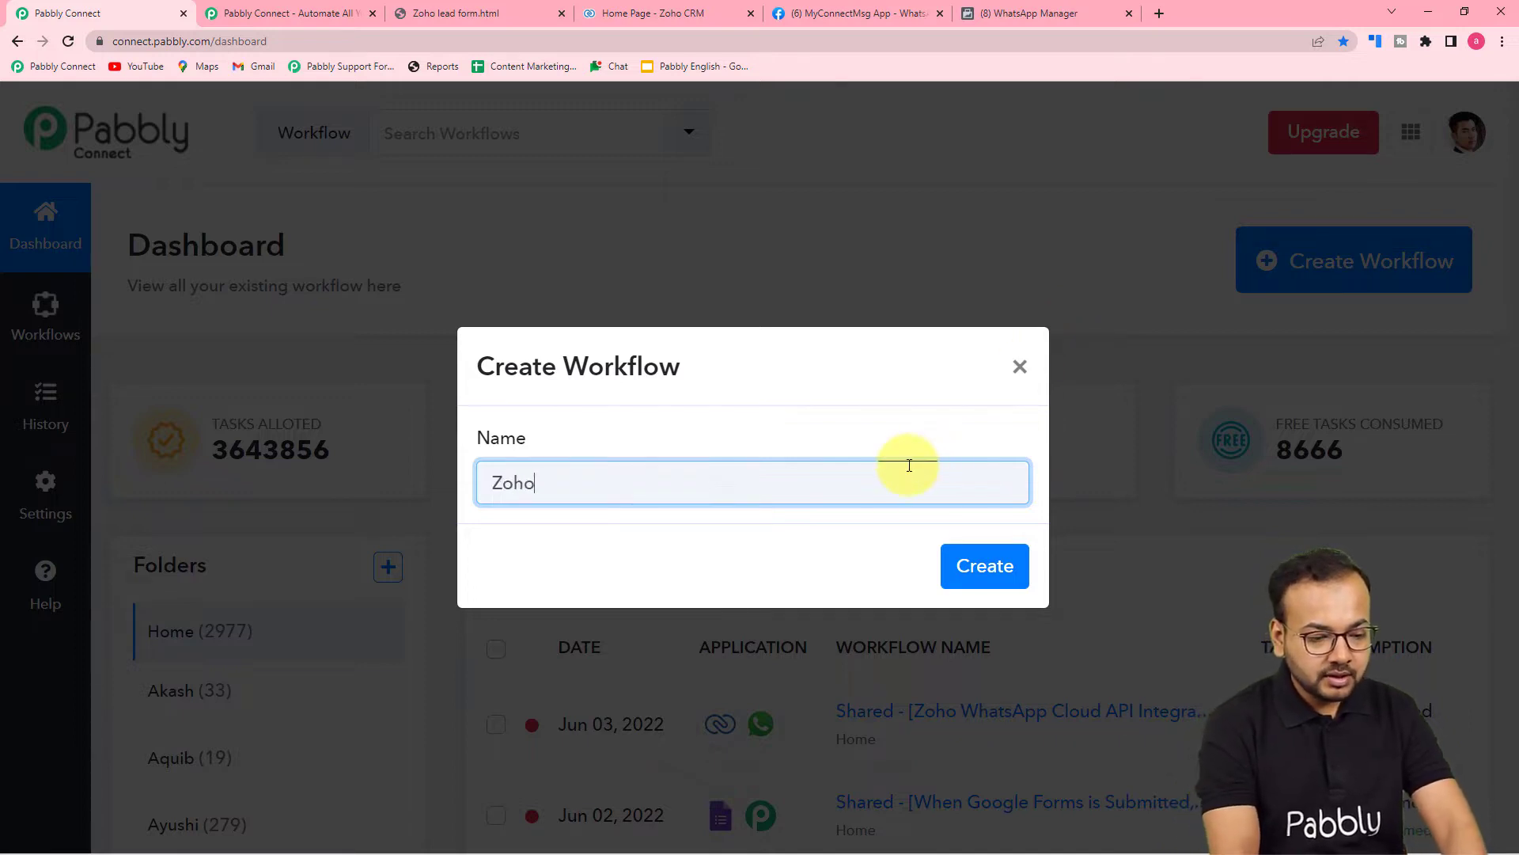
type("C")
type("Rm ")
type("M ")
type("to what")
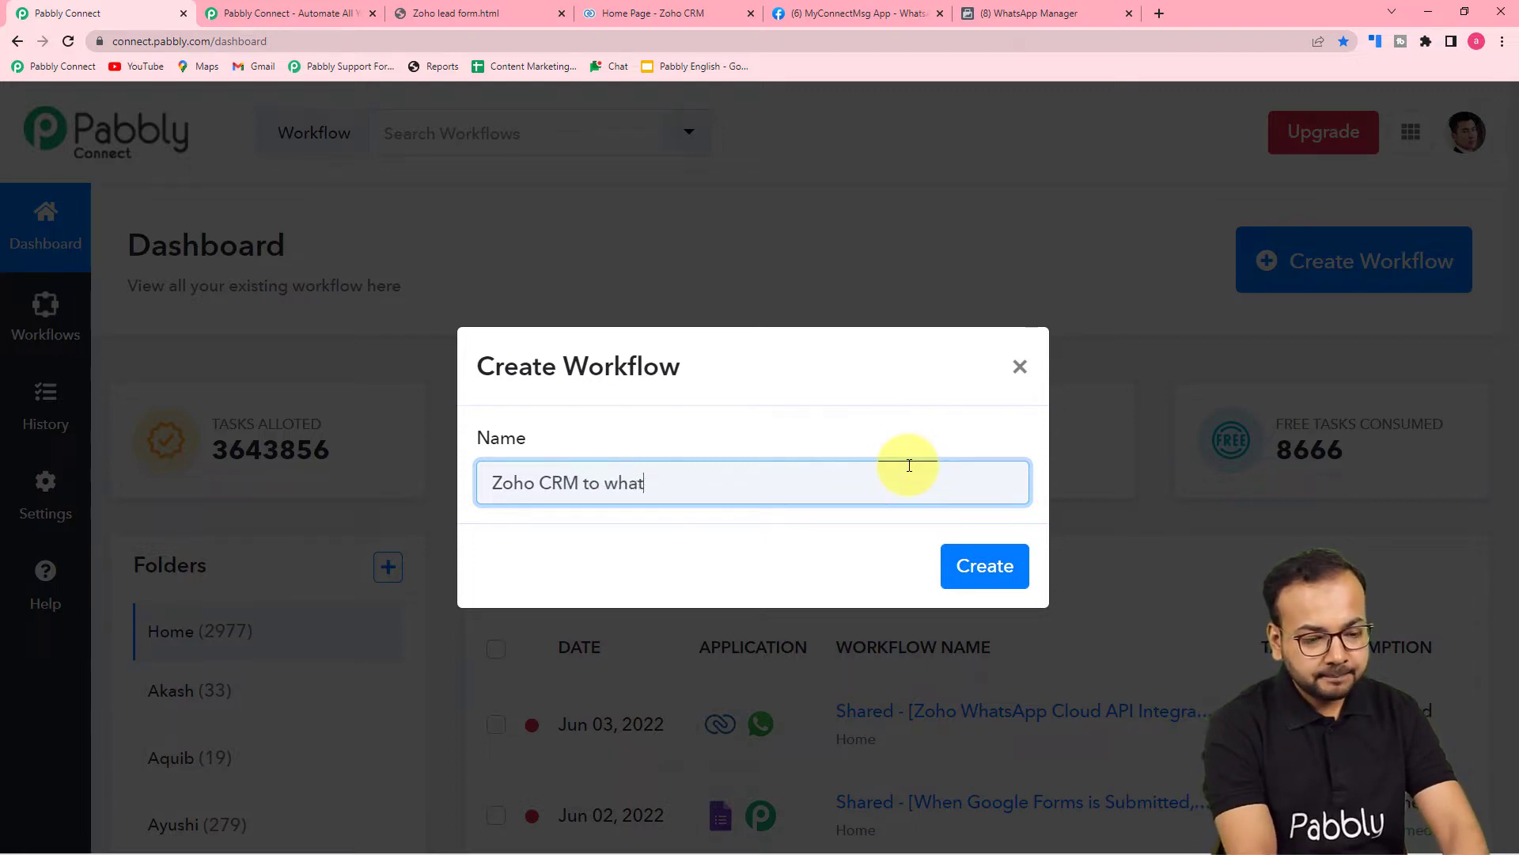
type("WhatsA")
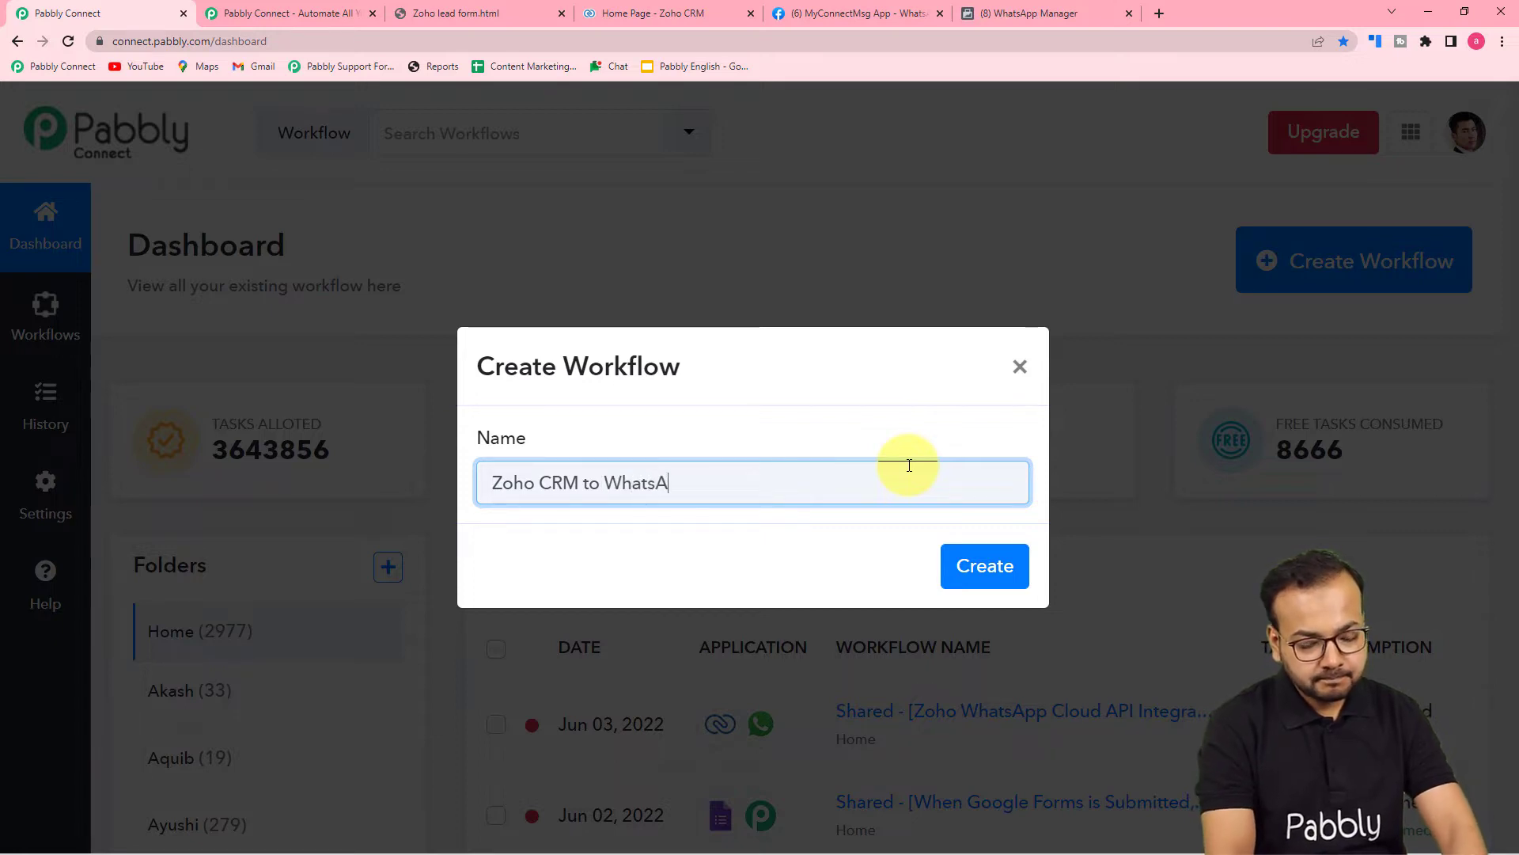
type("pp aut")
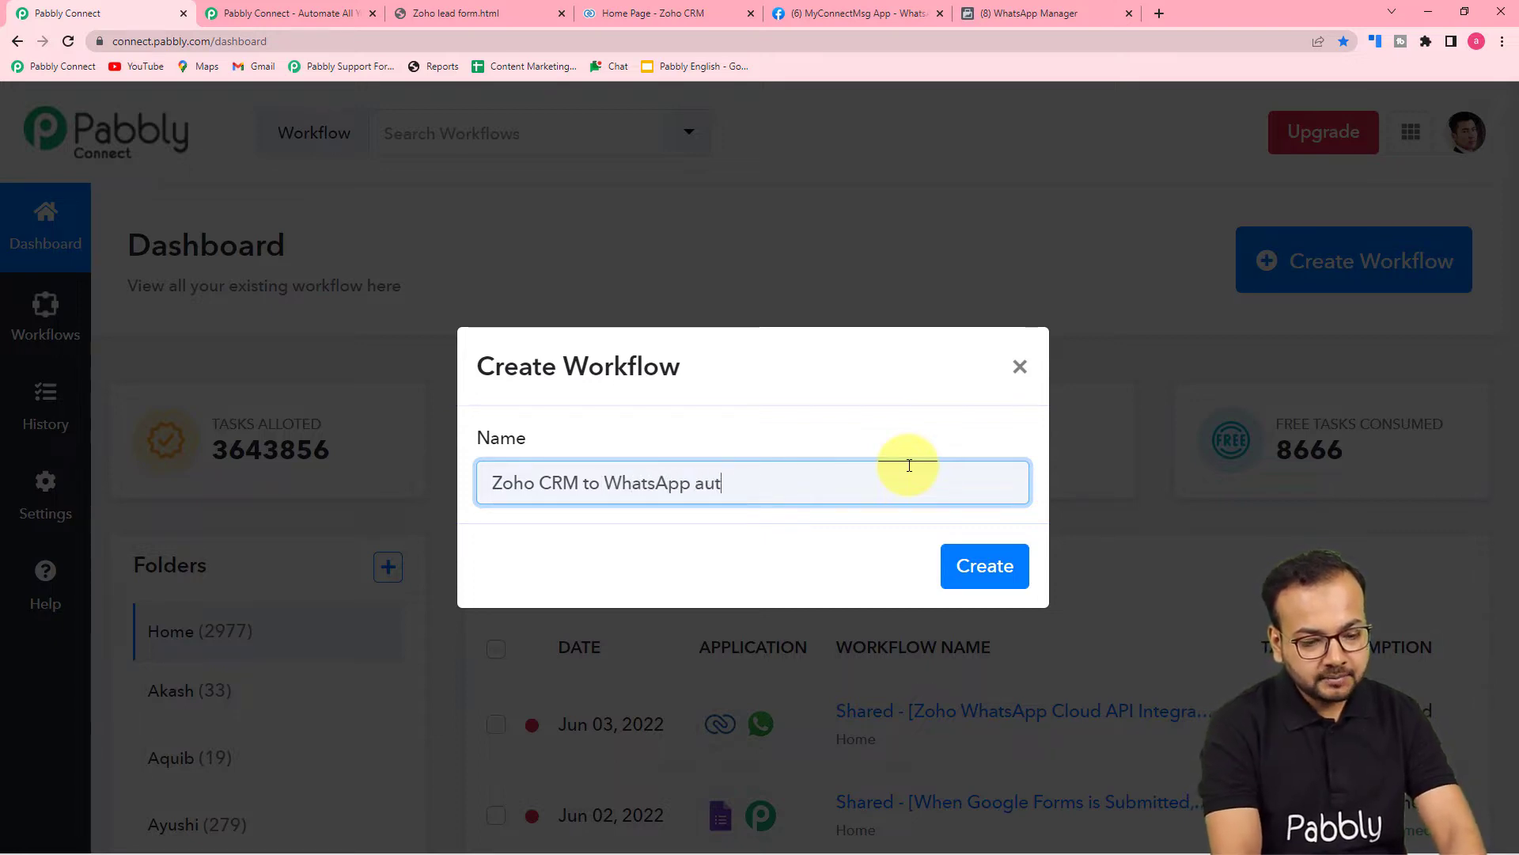
type("omay")
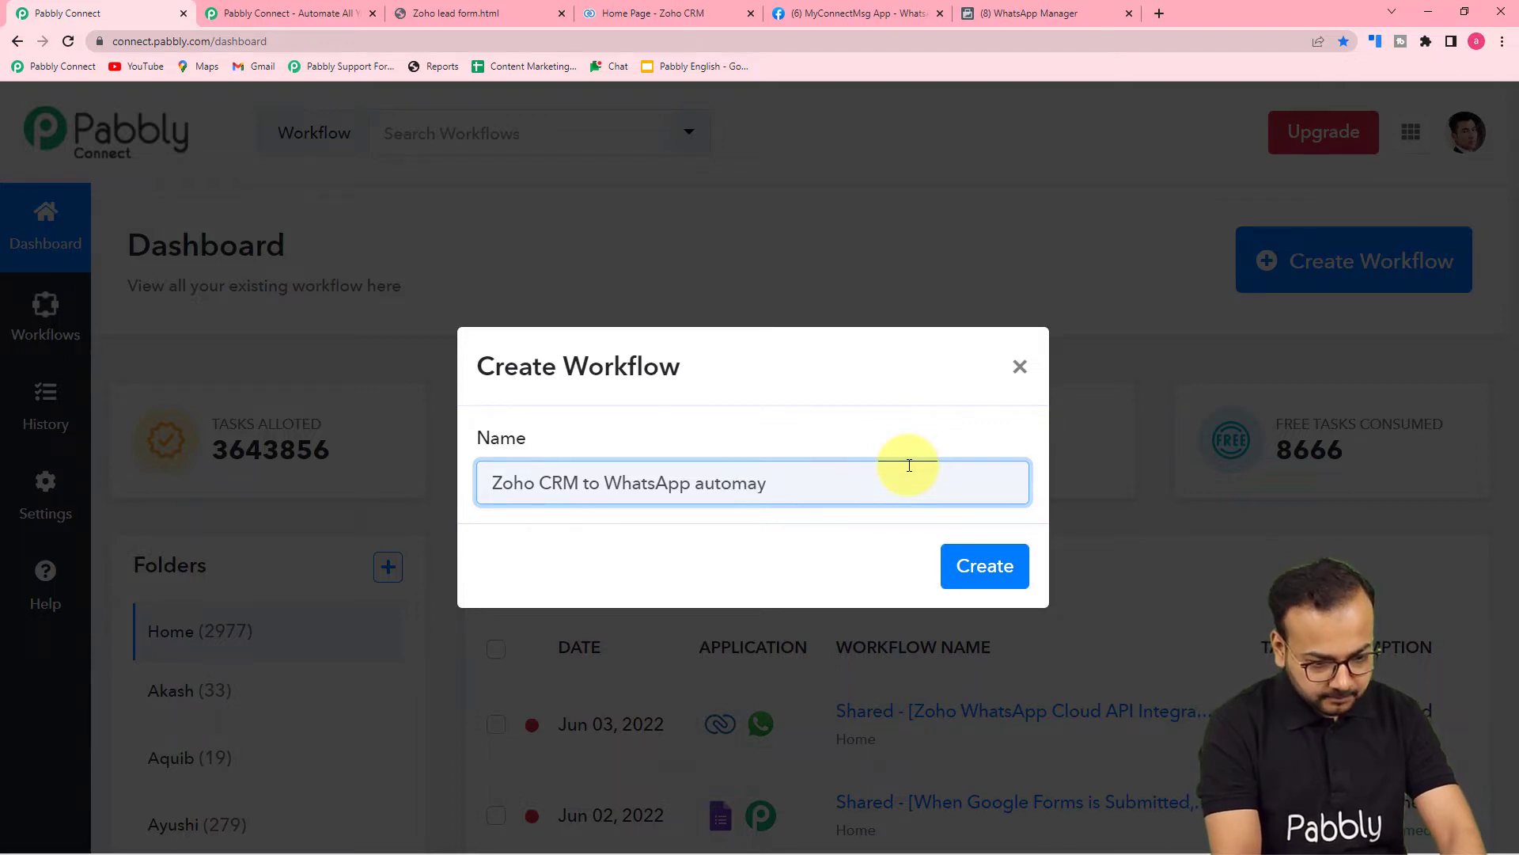
type("tioion")
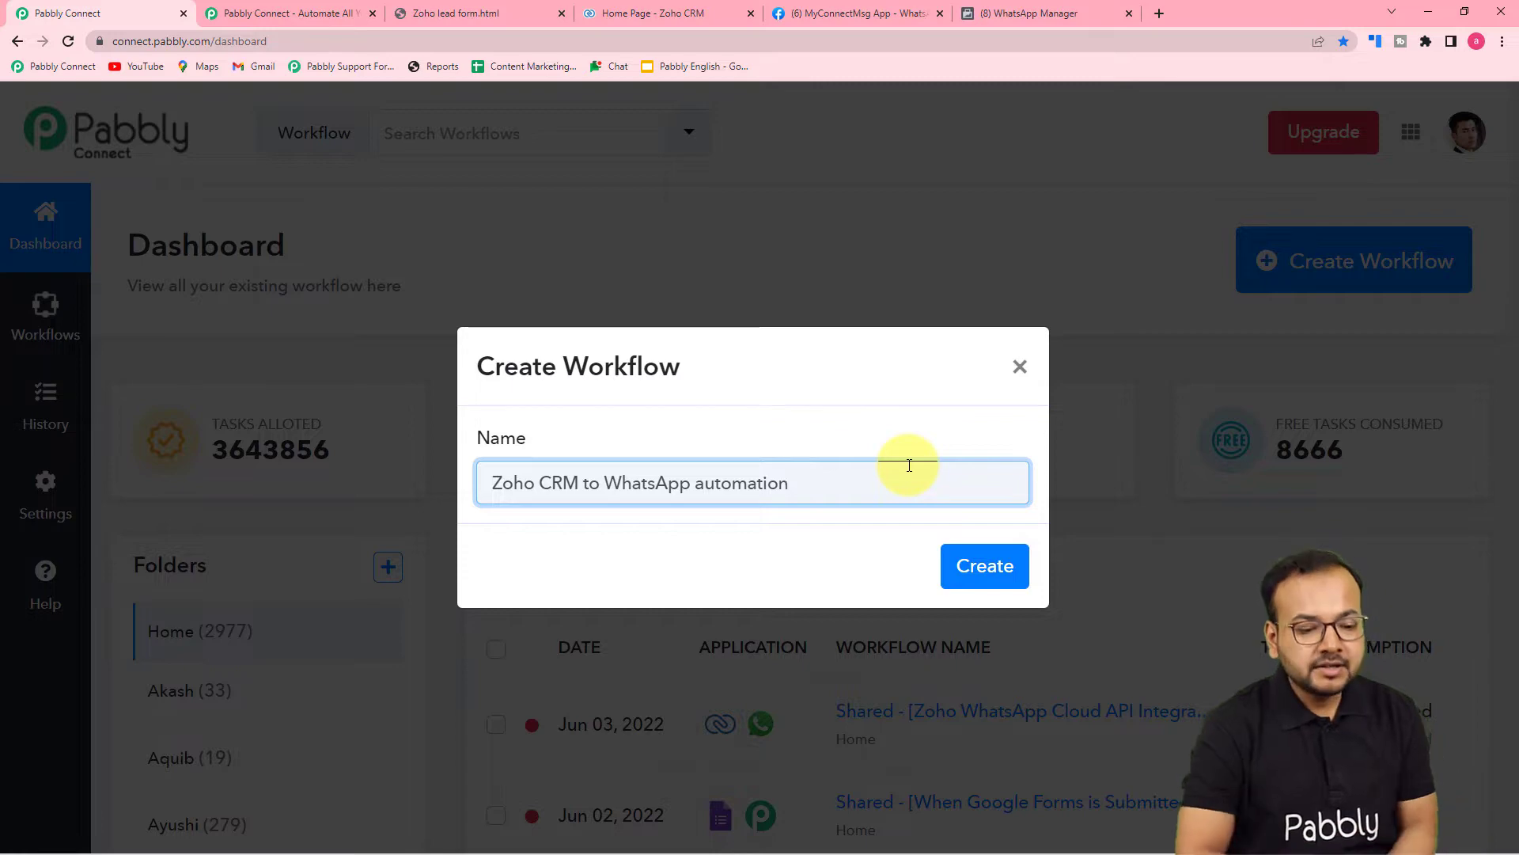
left_click(977, 575)
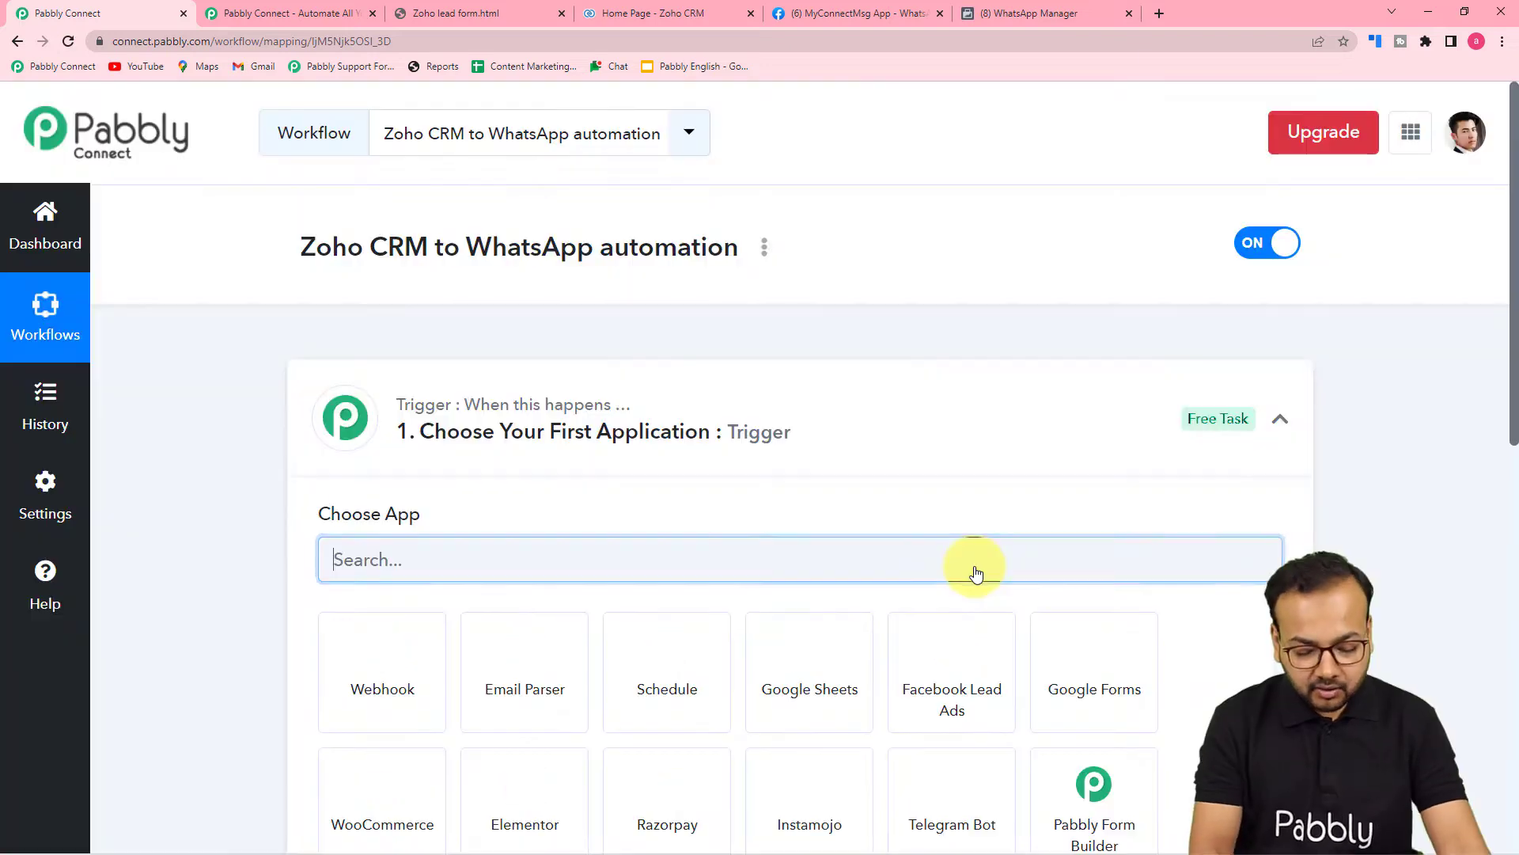
Search 'zoho' in the trigger step's app chooser and select Zoho CRM.
left_click(1277, 418)
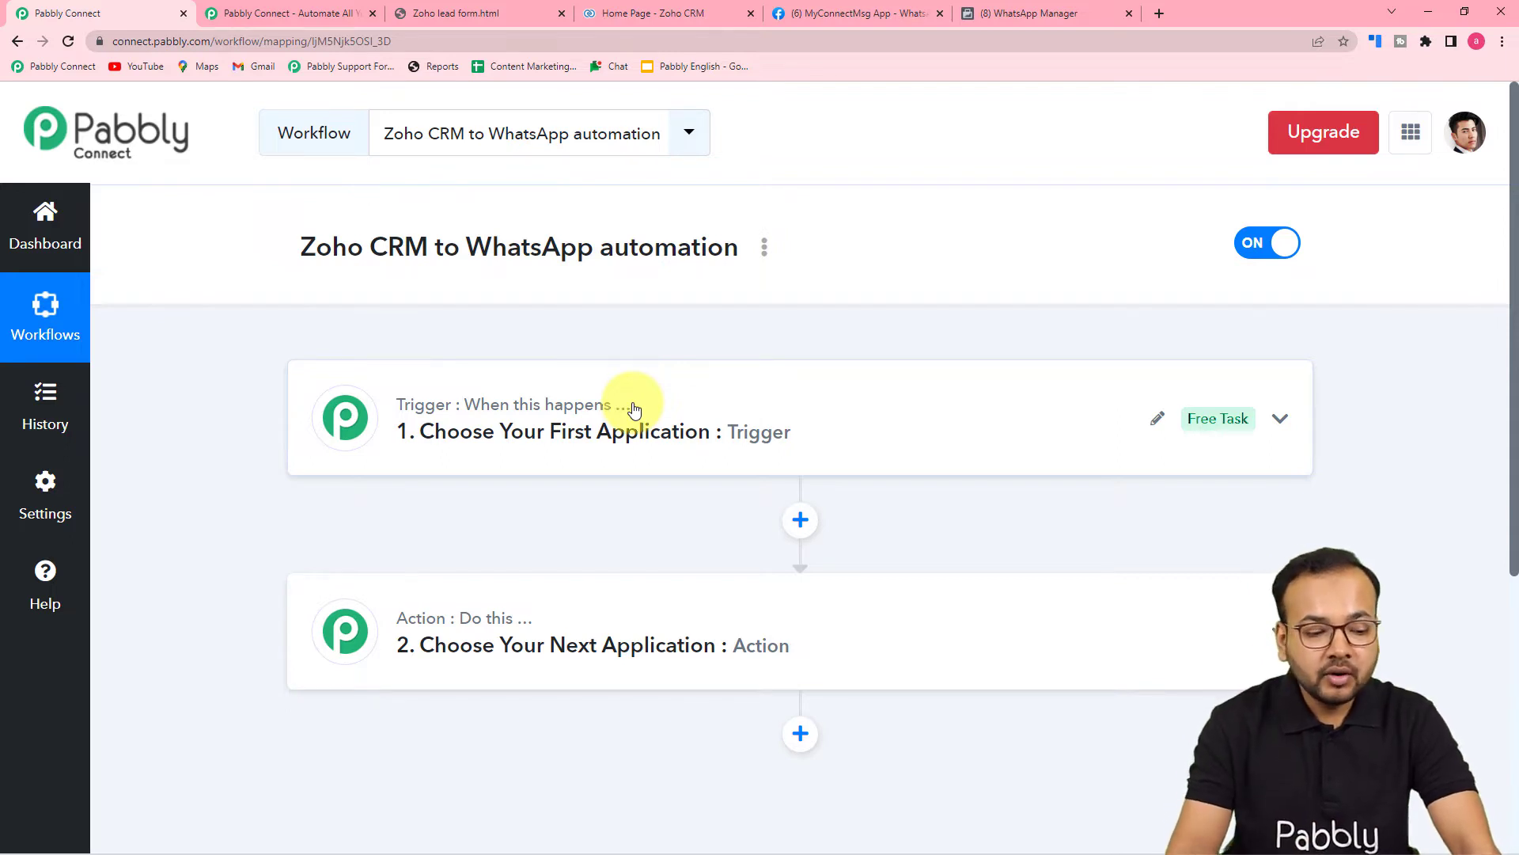
mouse_move(467, 630)
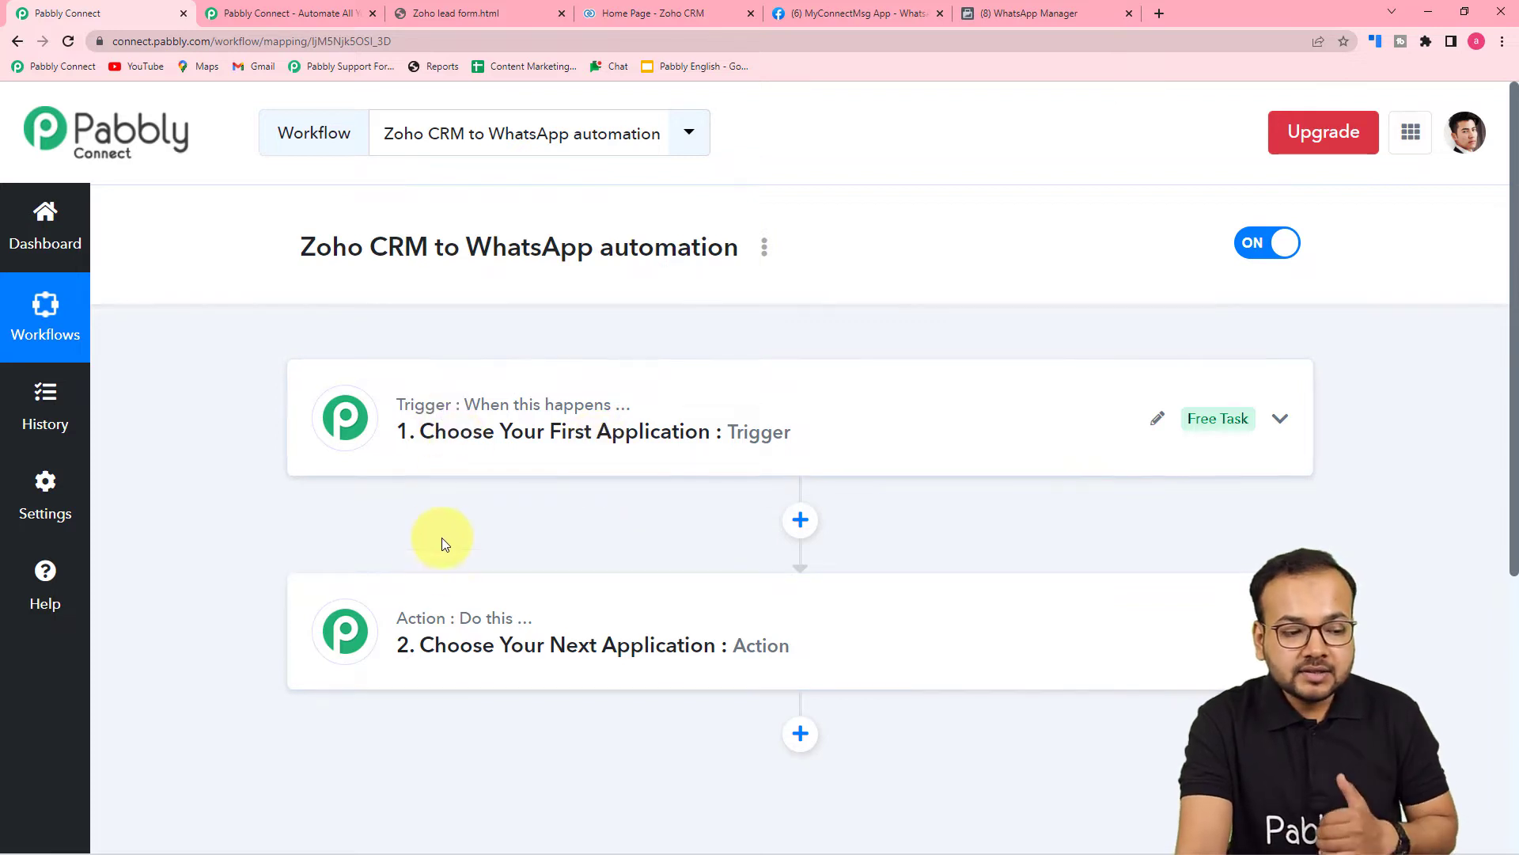
left_click(440, 452)
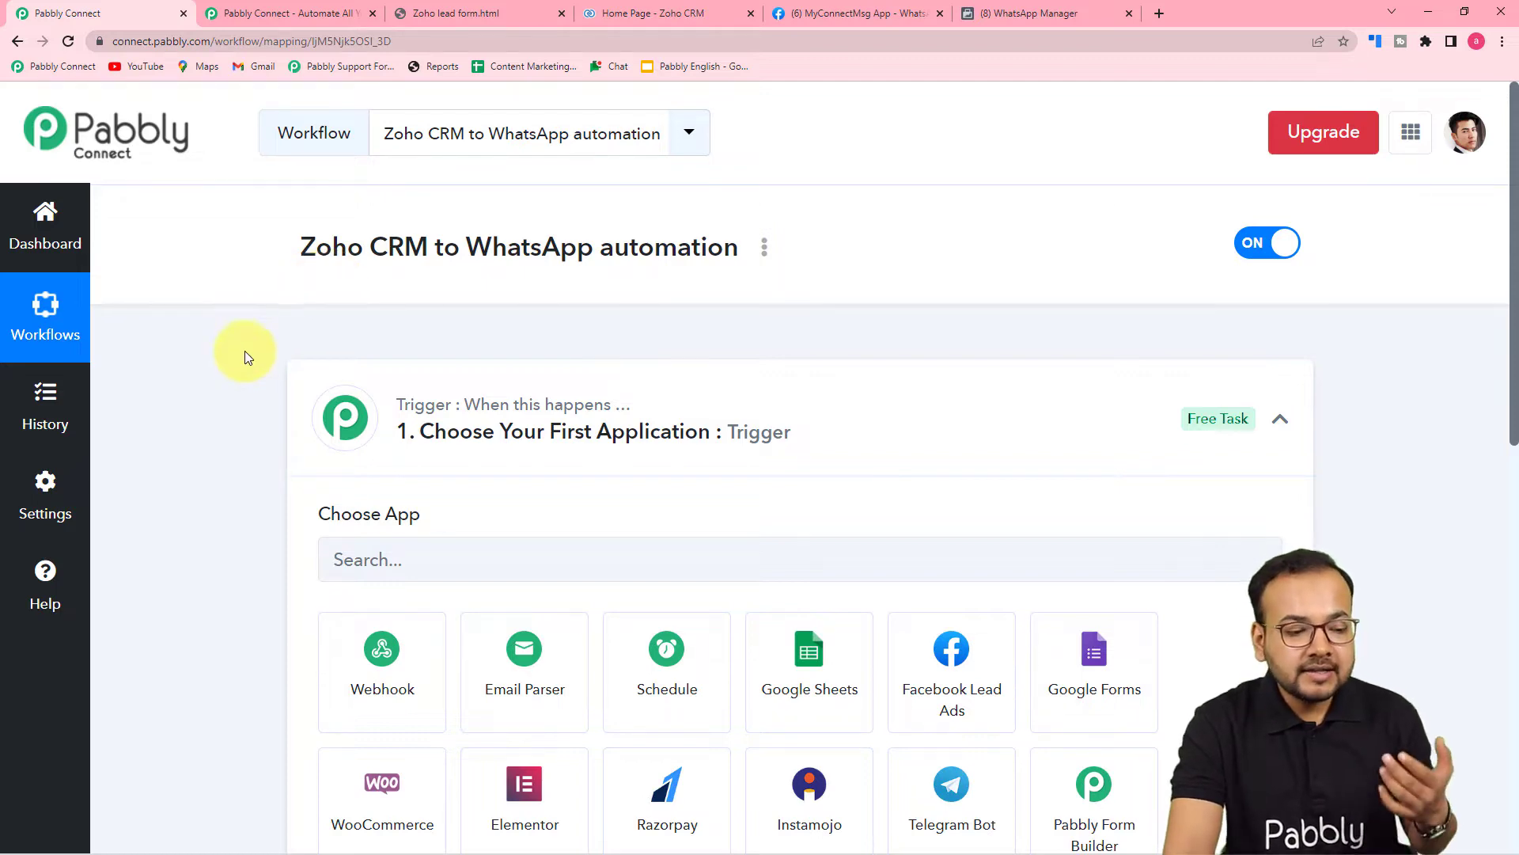
scroll(238, 380, "down", 6)
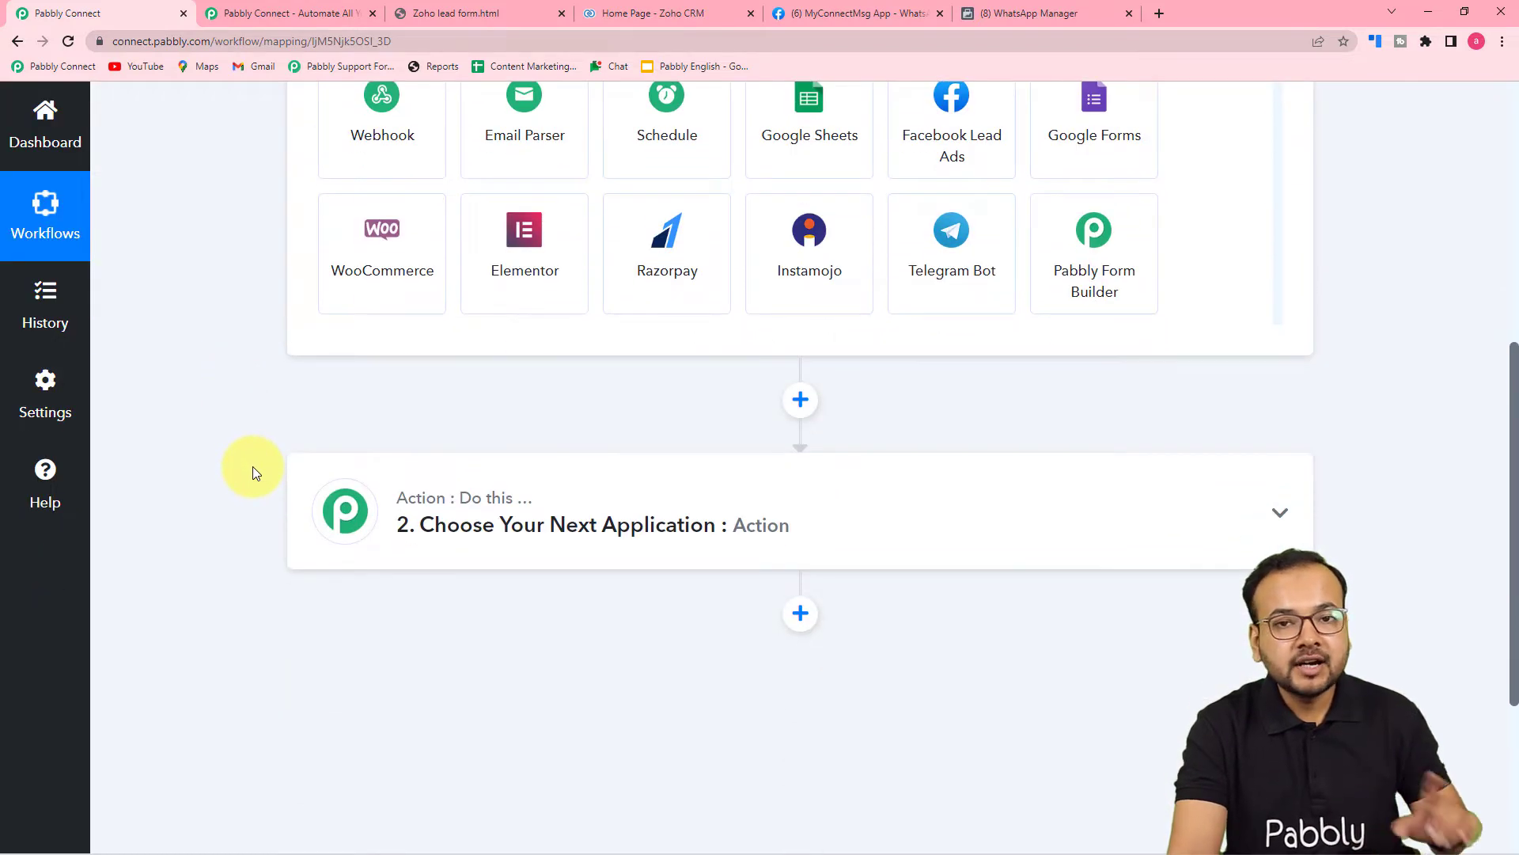
scroll(261, 425, "up", 4)
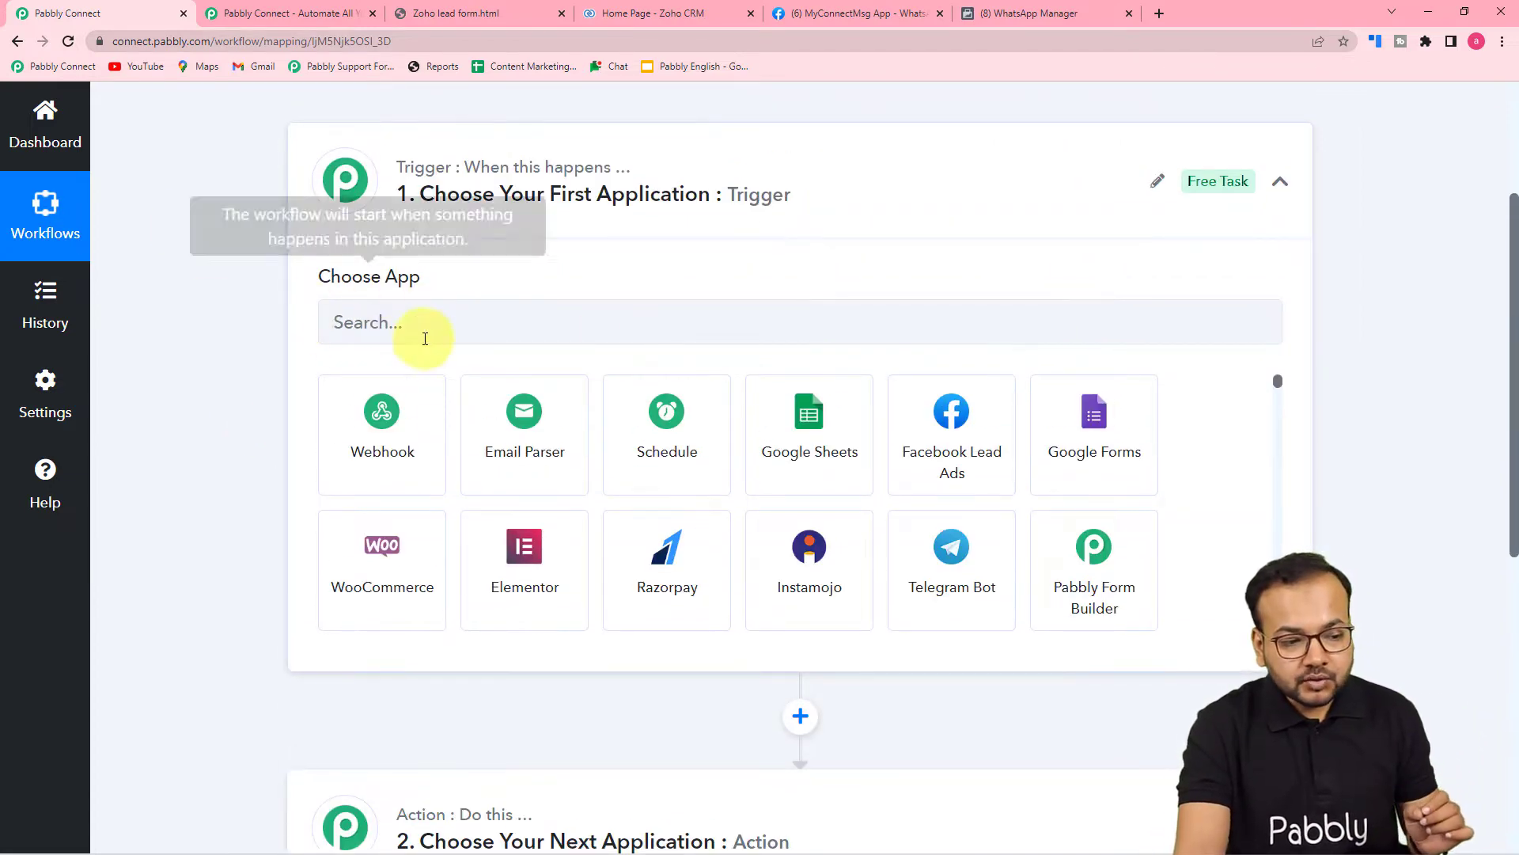
left_click(426, 323)
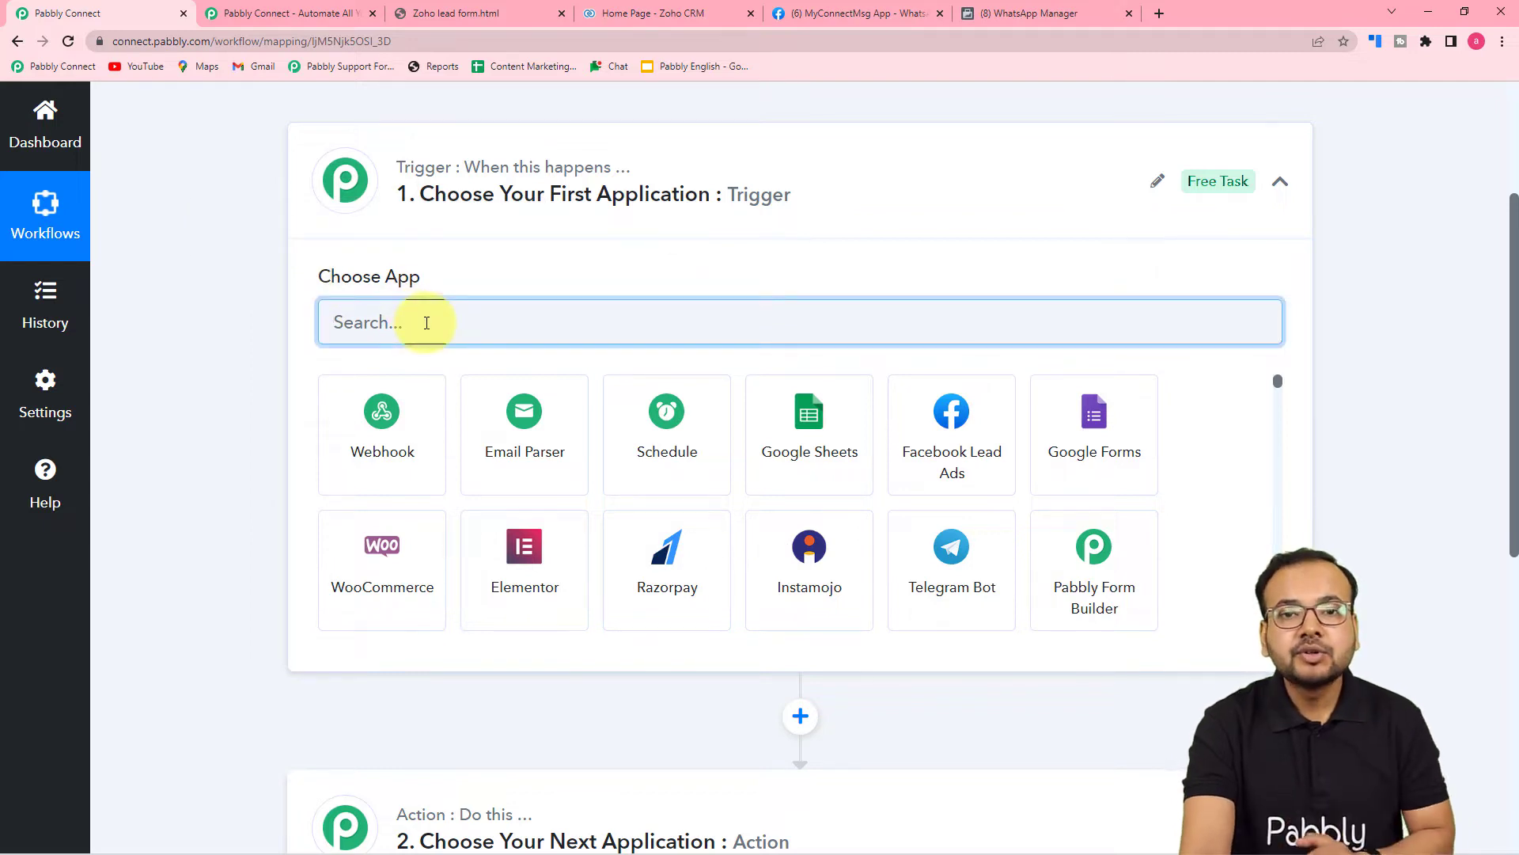
type("zoho")
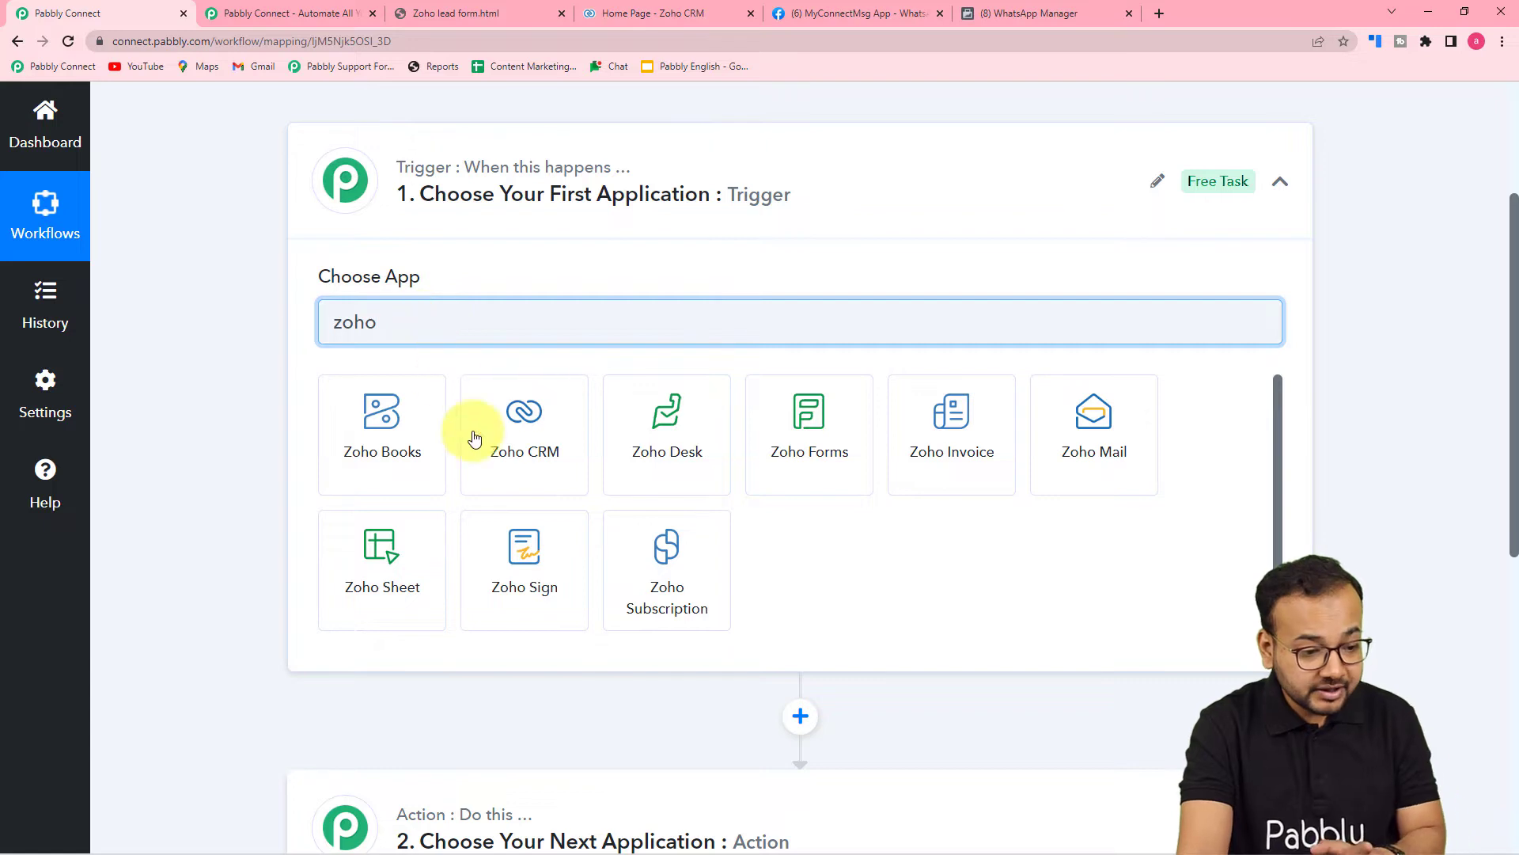
left_click(543, 461)
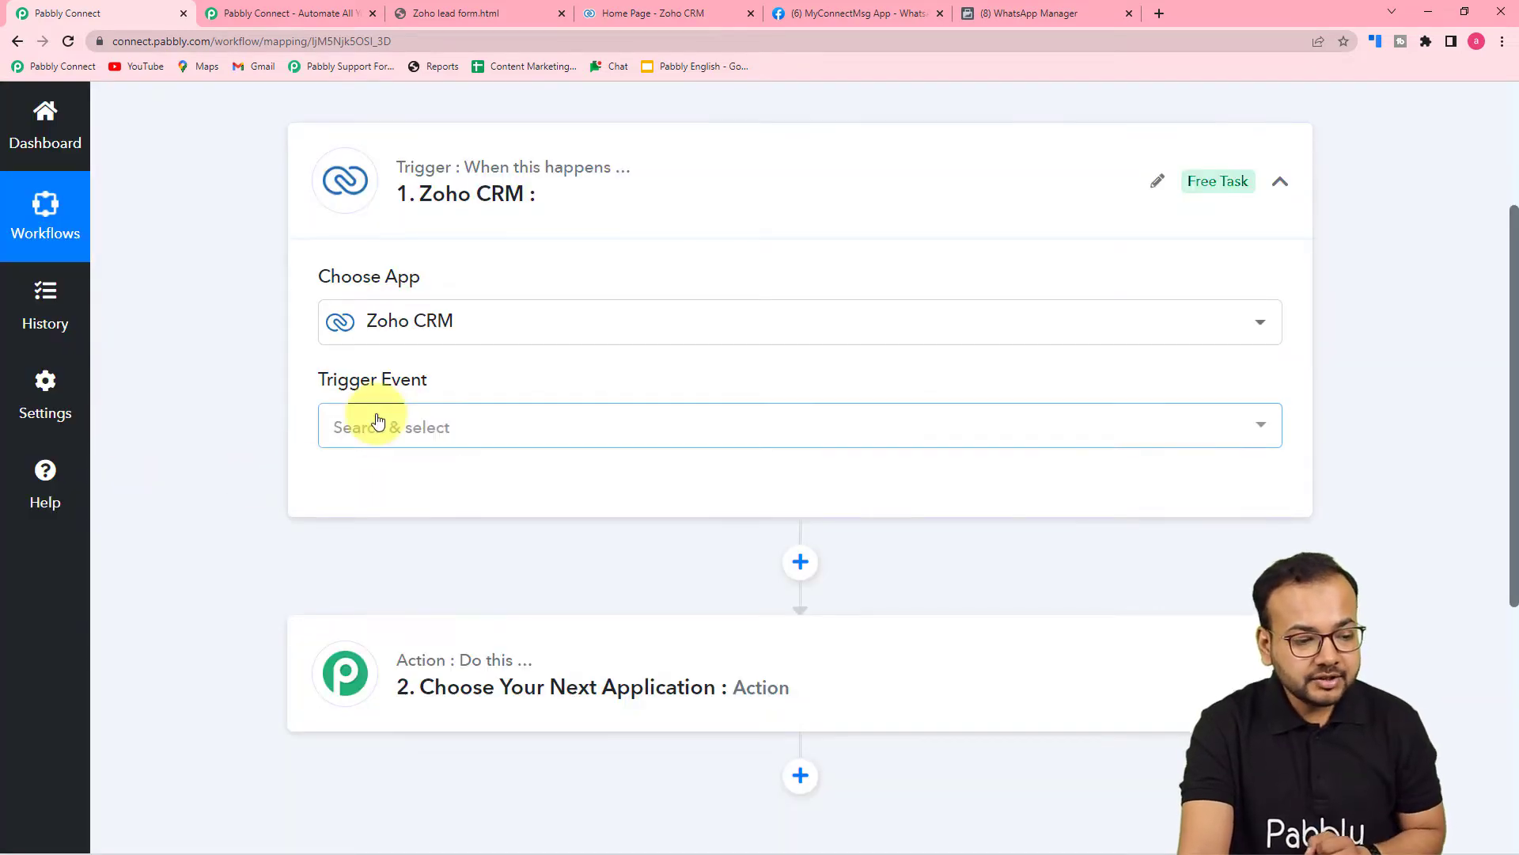
Set the trigger event to New Module Entry (Instant), then go to the Zoho CRM home tab.
left_click(380, 424)
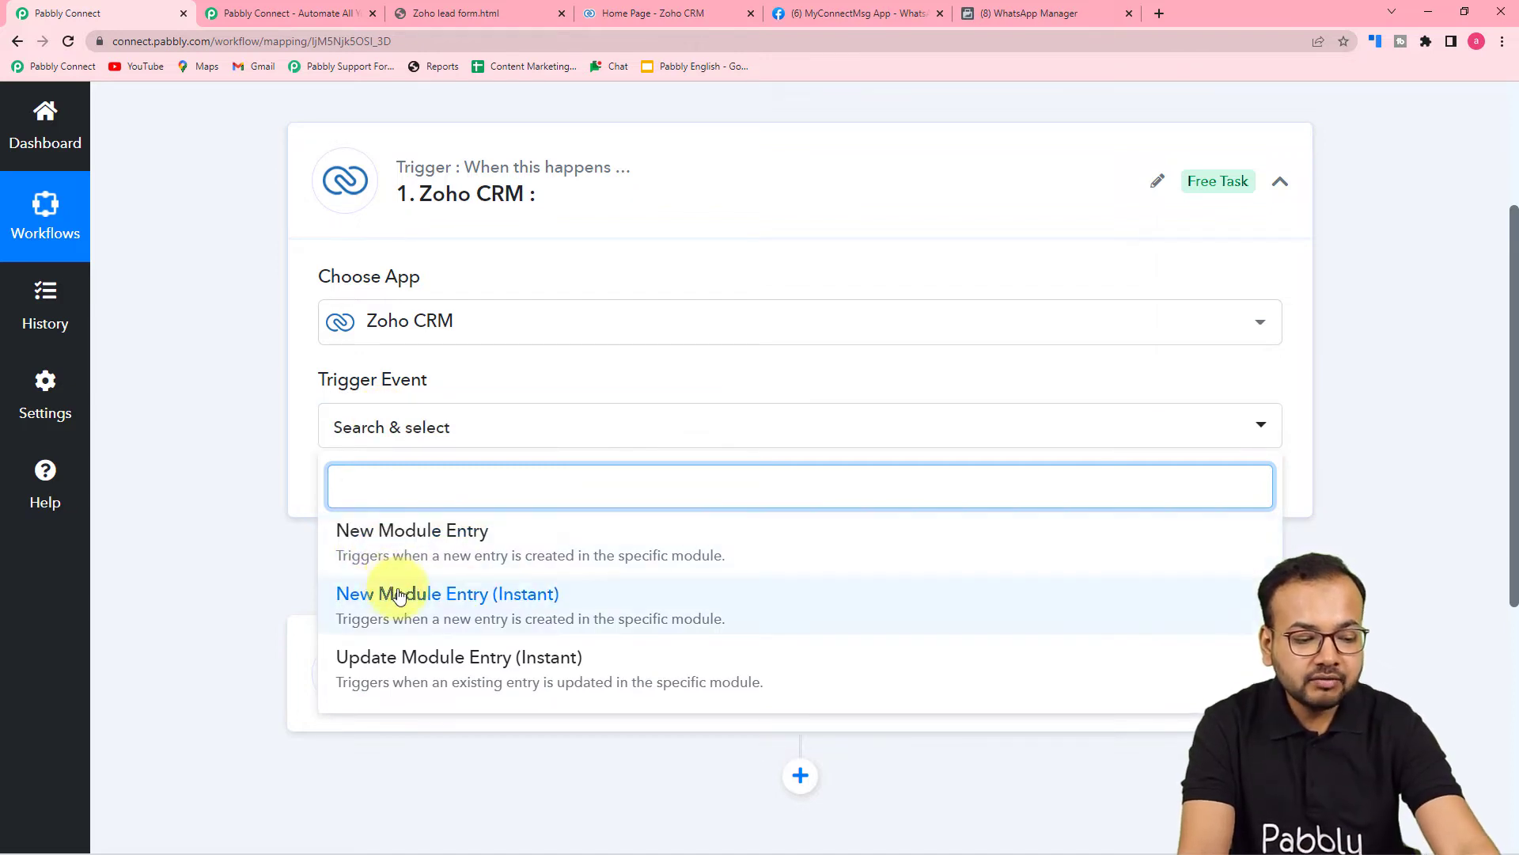
left_click(499, 618)
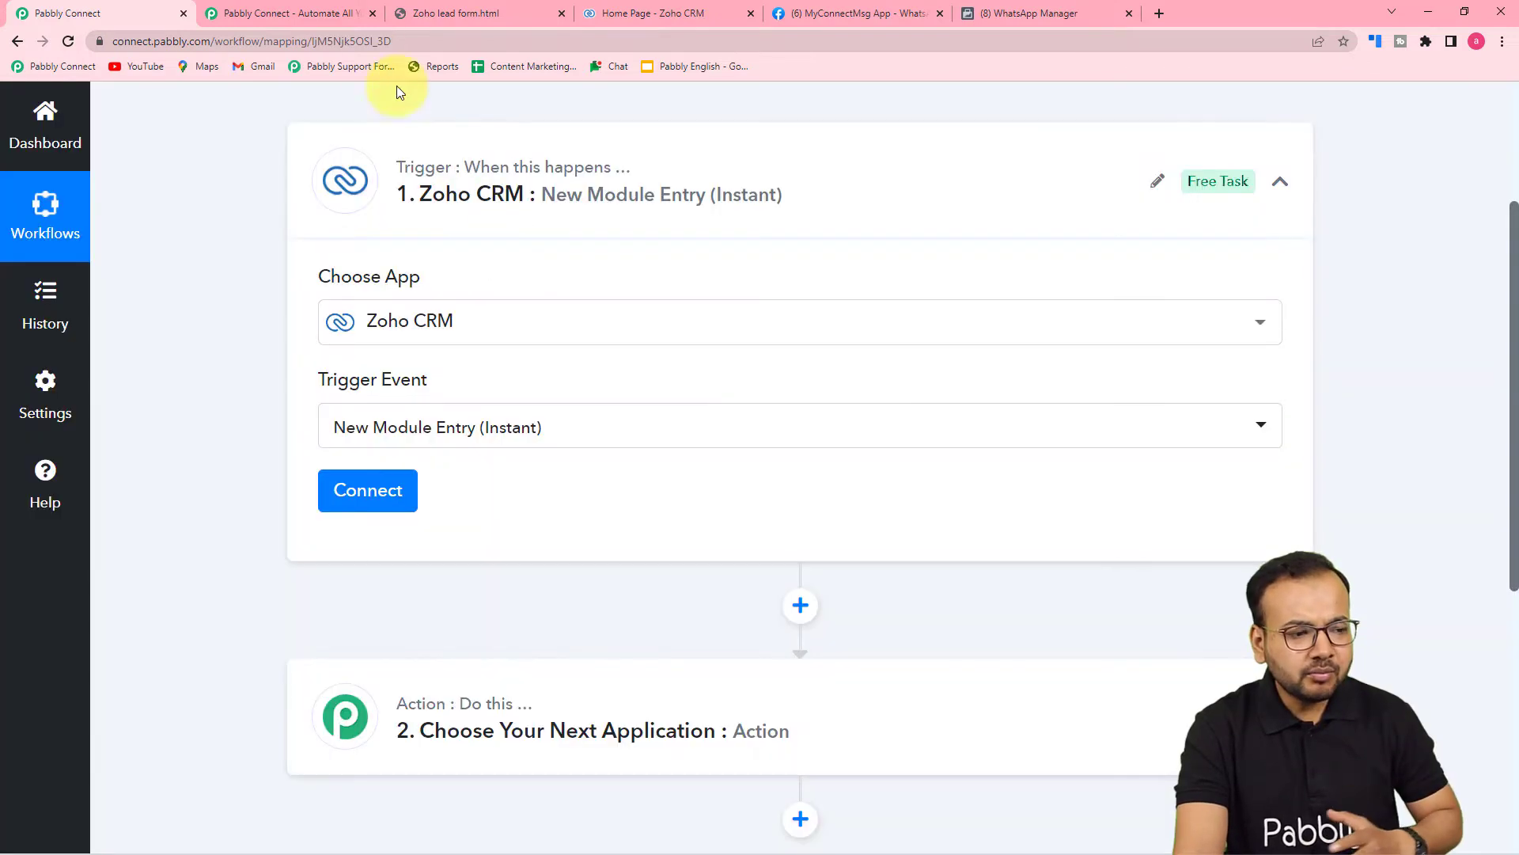
left_click(621, 13)
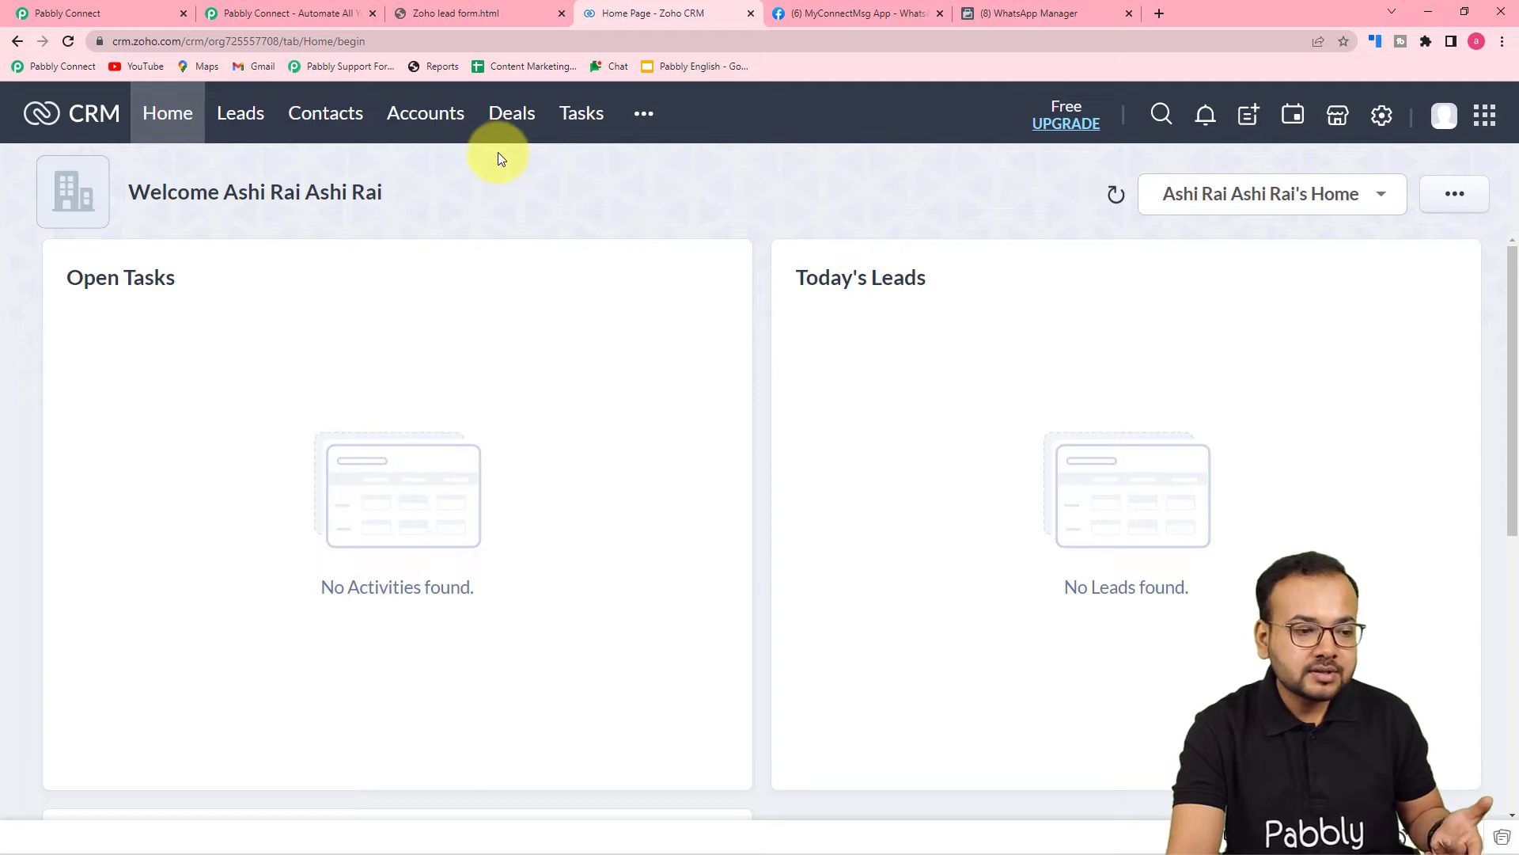
Look over Zoho CRM's Contacts list, the lead form and Setup, then return to Pabbly Connect.
left_click(324, 122)
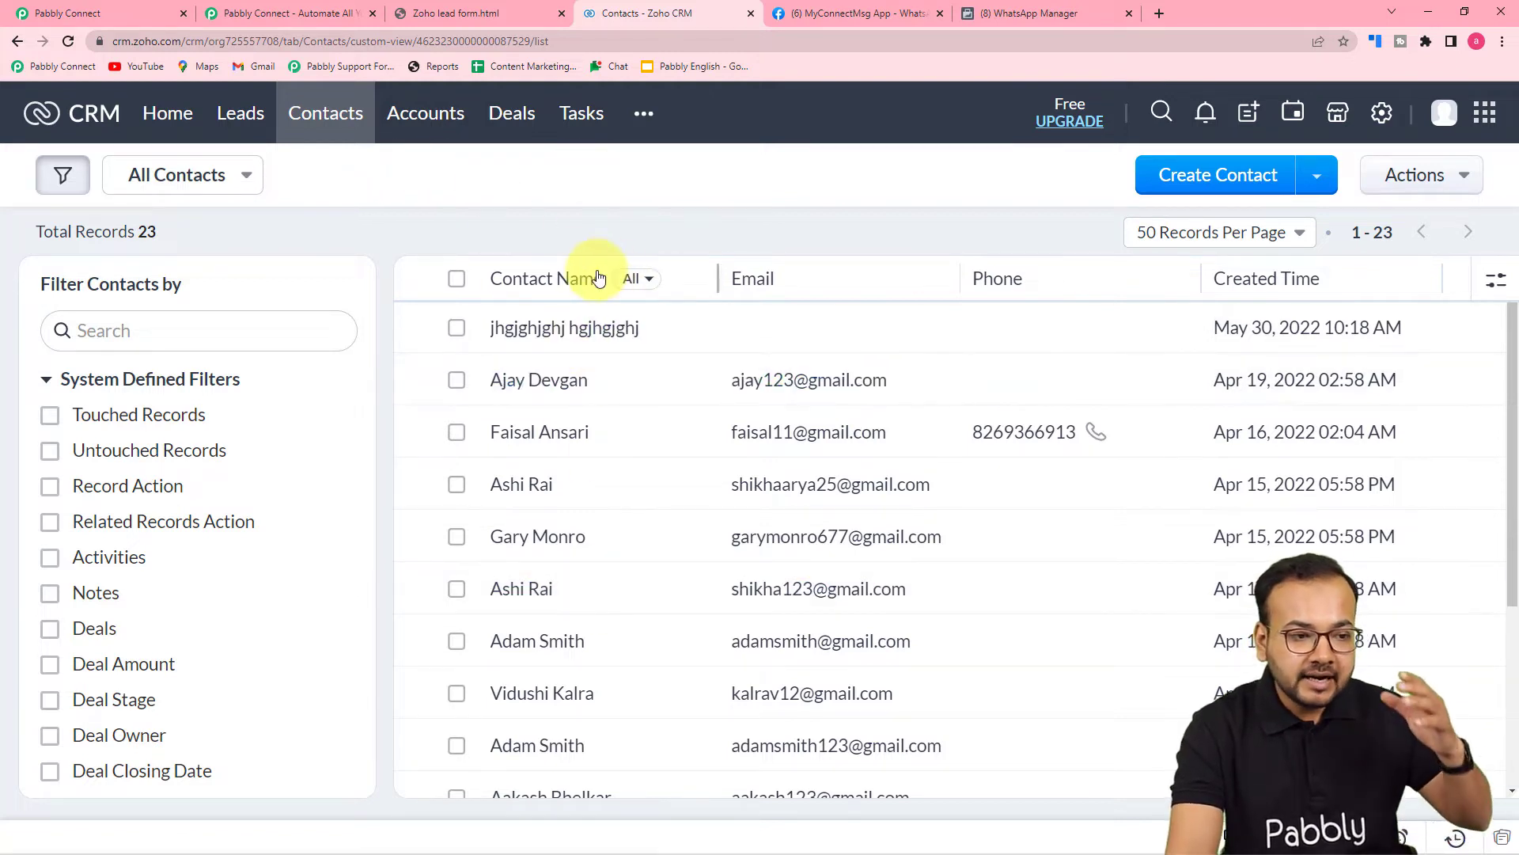
left_click(478, 14)
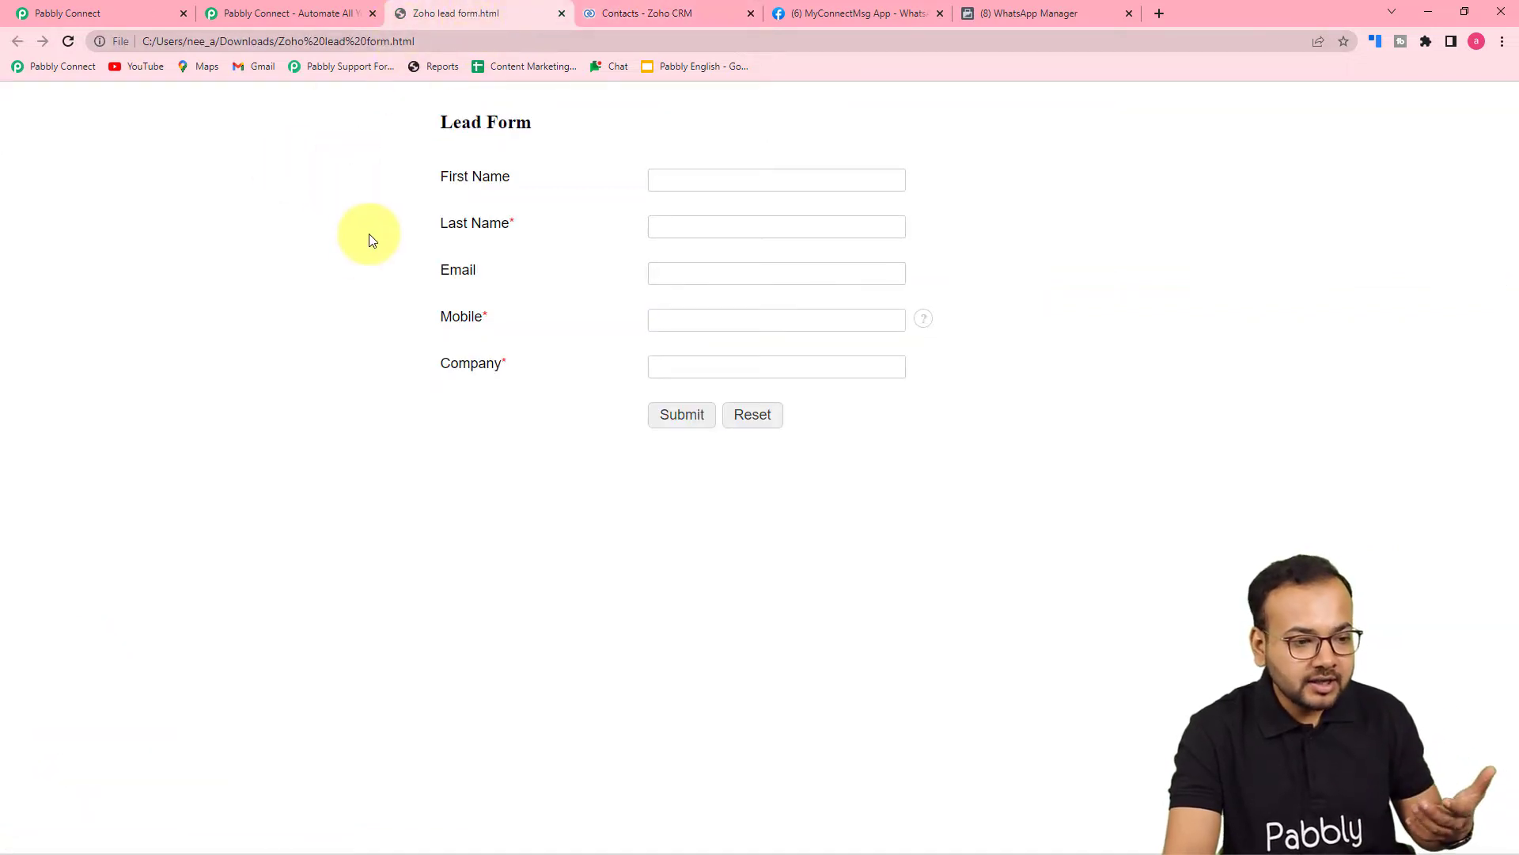
left_click(627, 12)
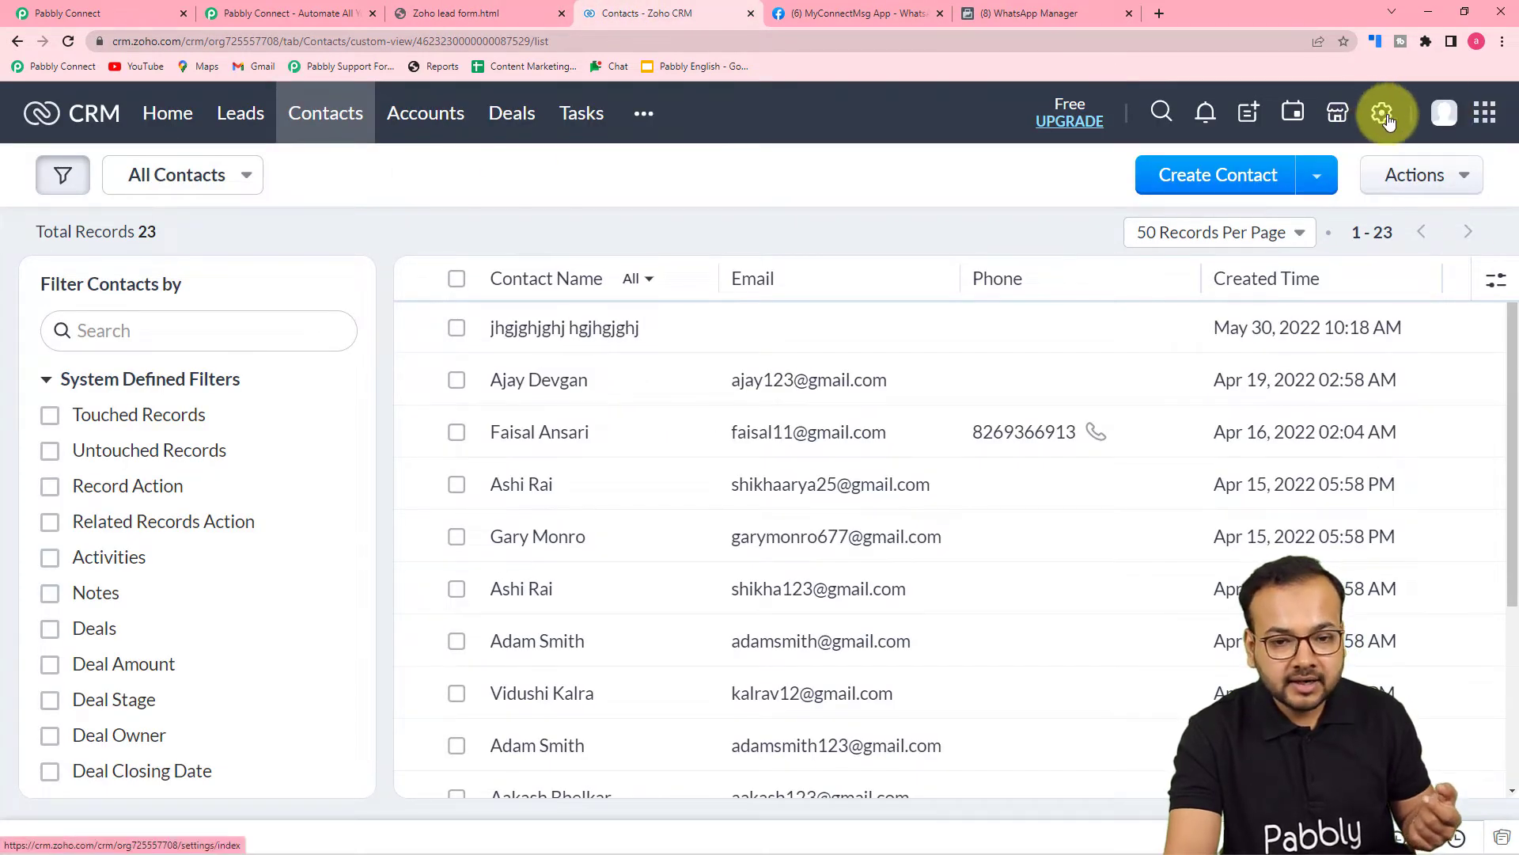
left_click(1383, 115)
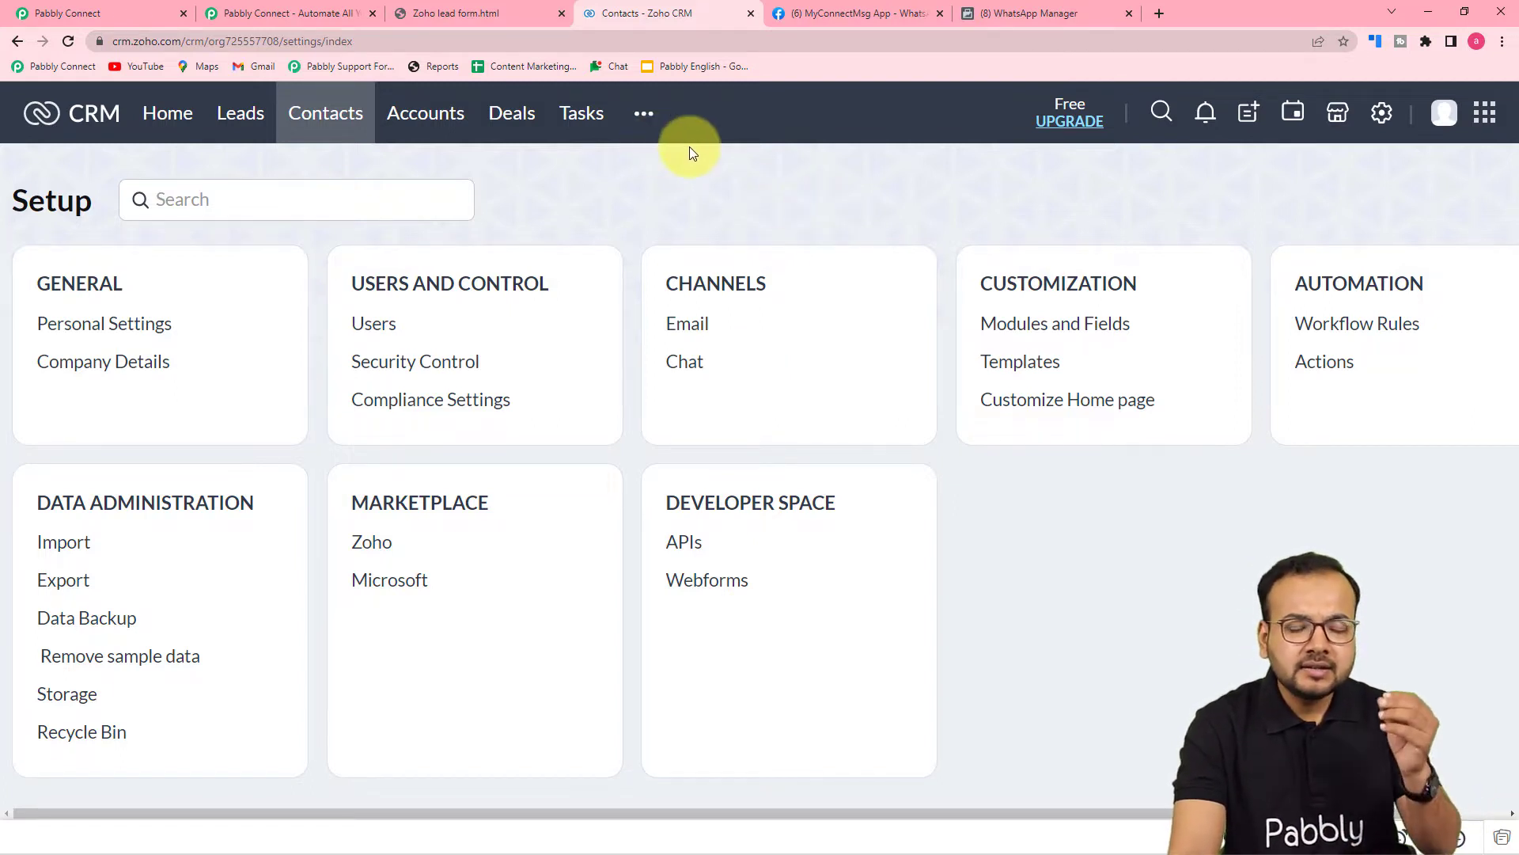
left_click(502, 11)
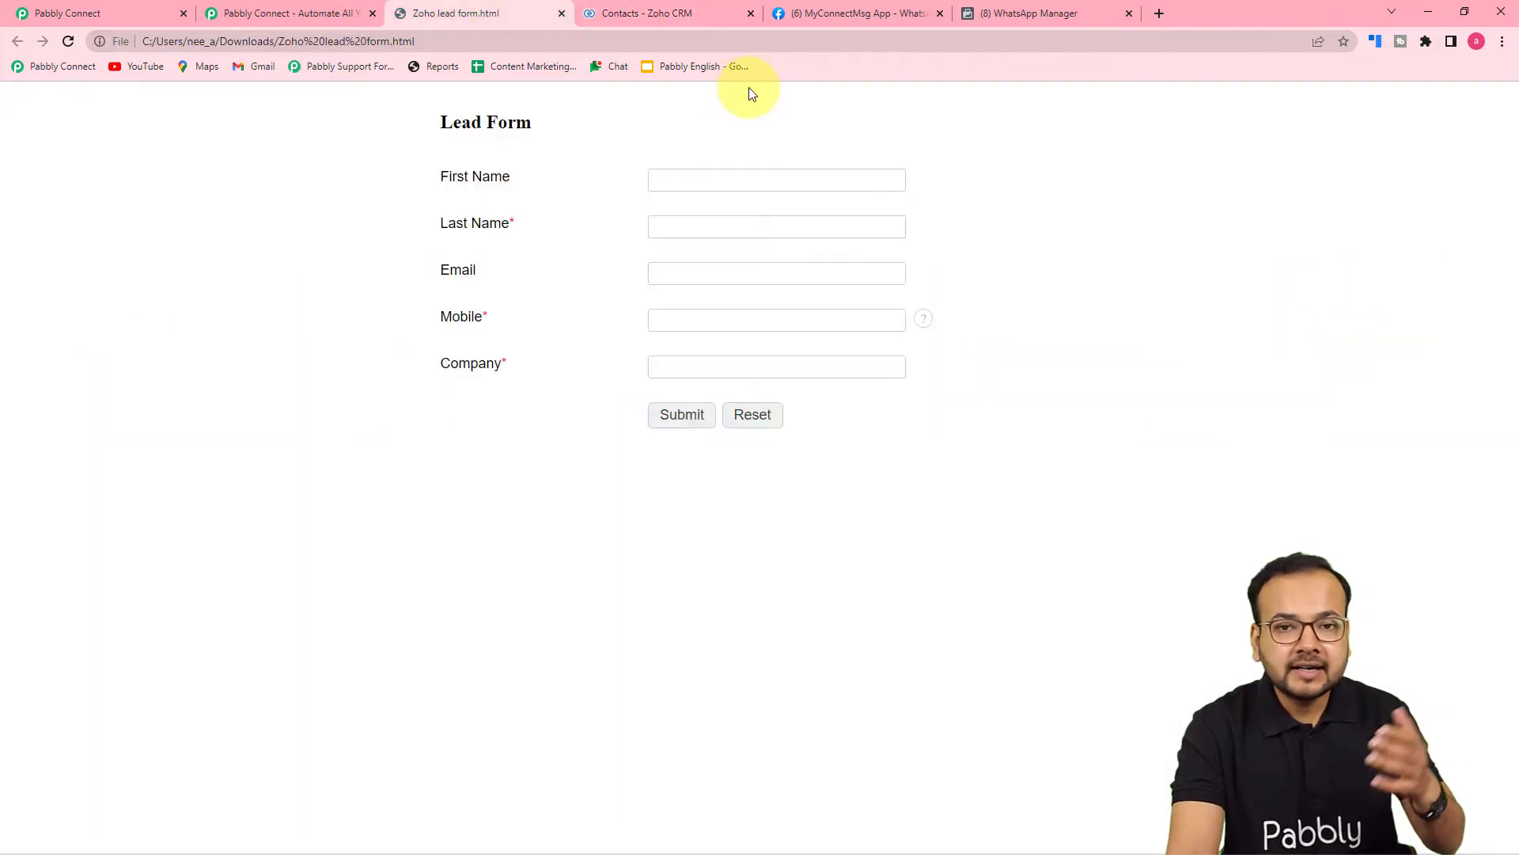
left_click(679, 14)
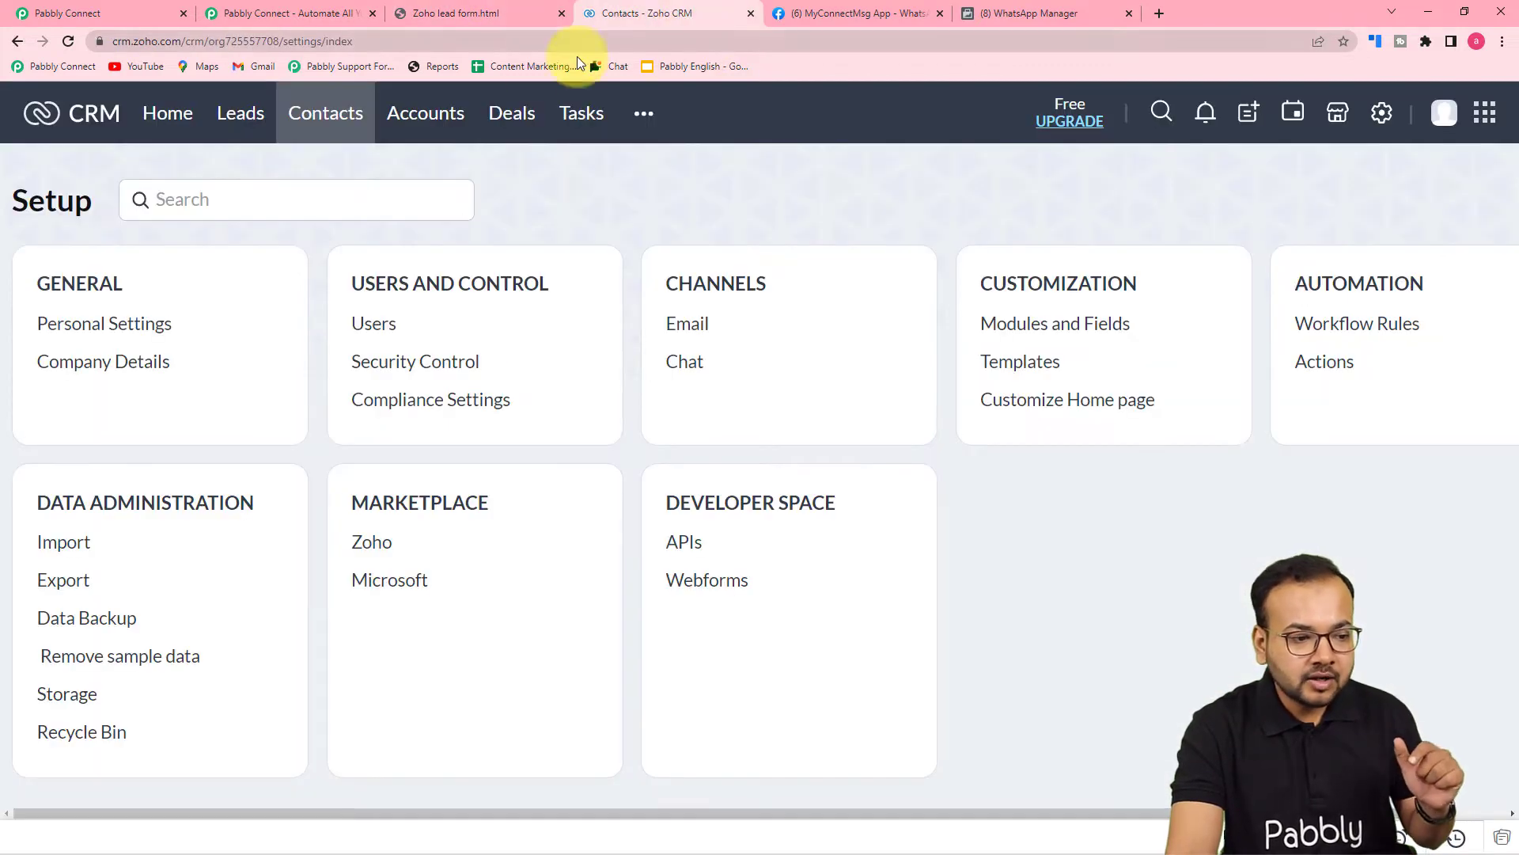
left_click(324, 113)
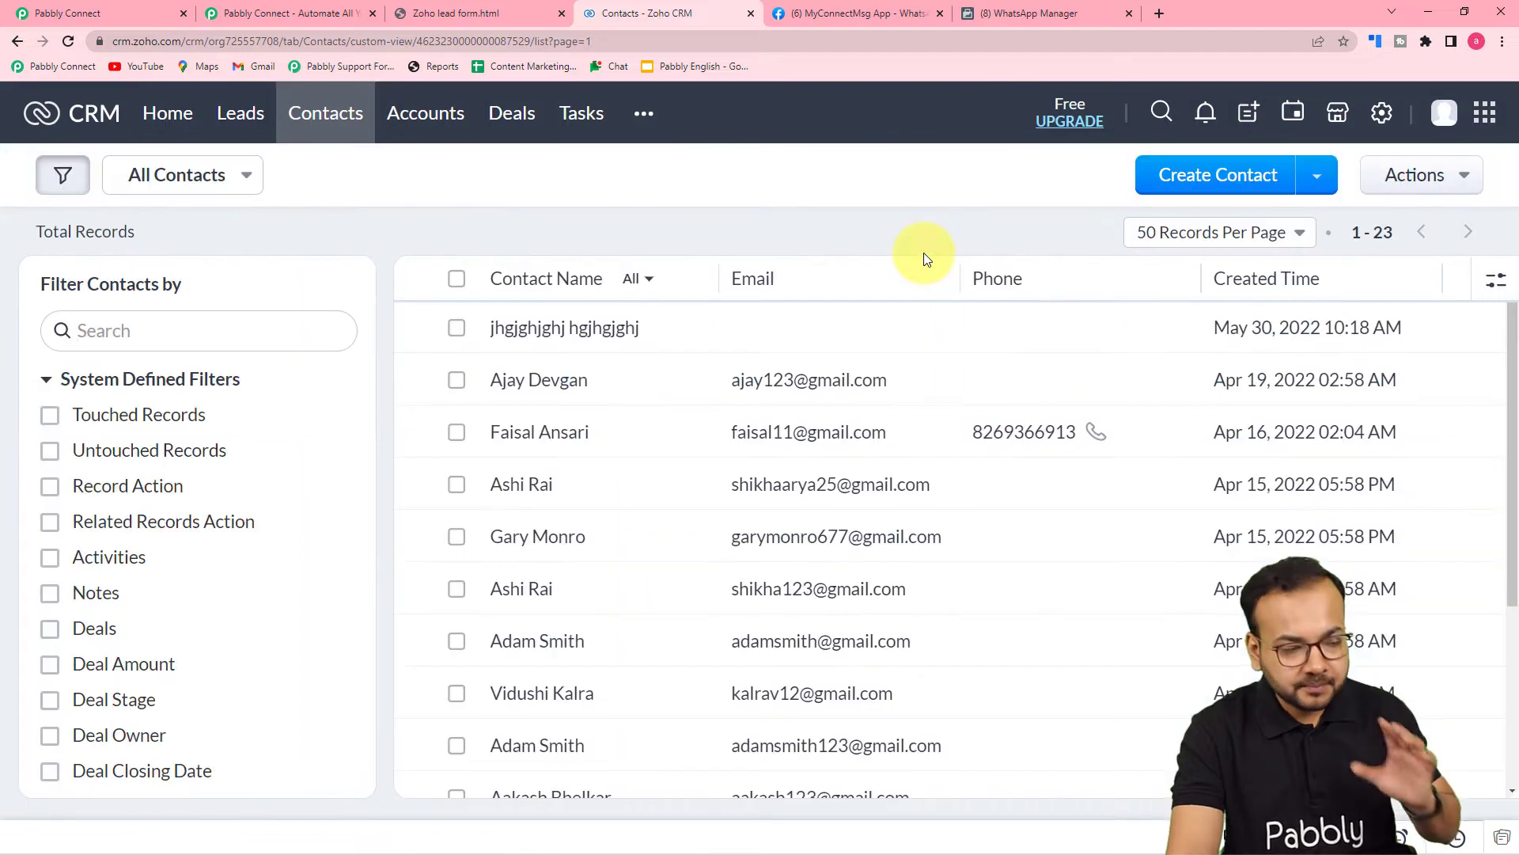
left_click(149, 12)
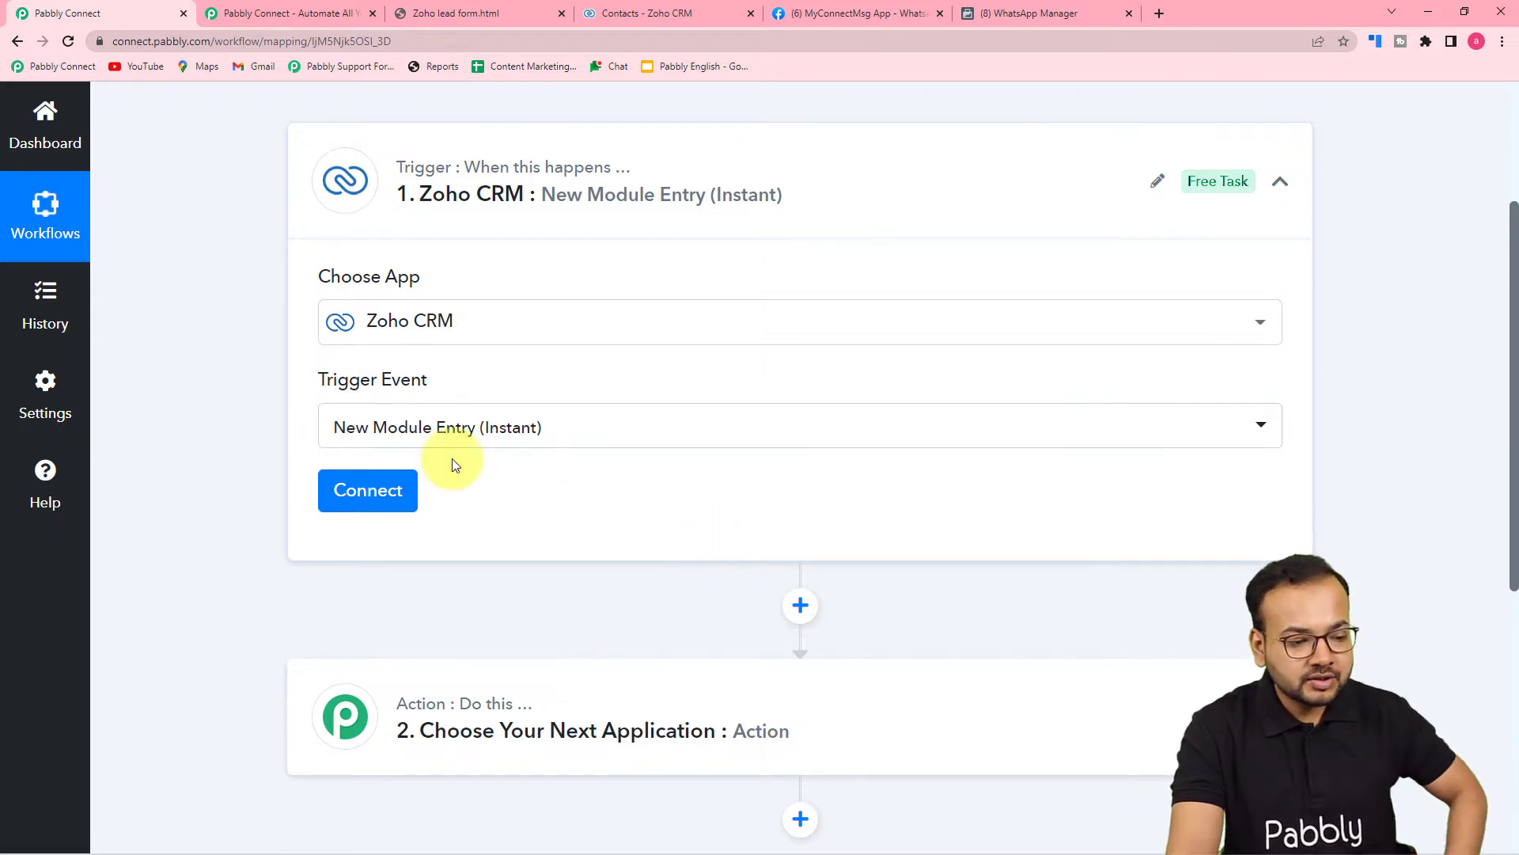
Start adding a new Zoho CRM connection for the trigger.
left_click(373, 494)
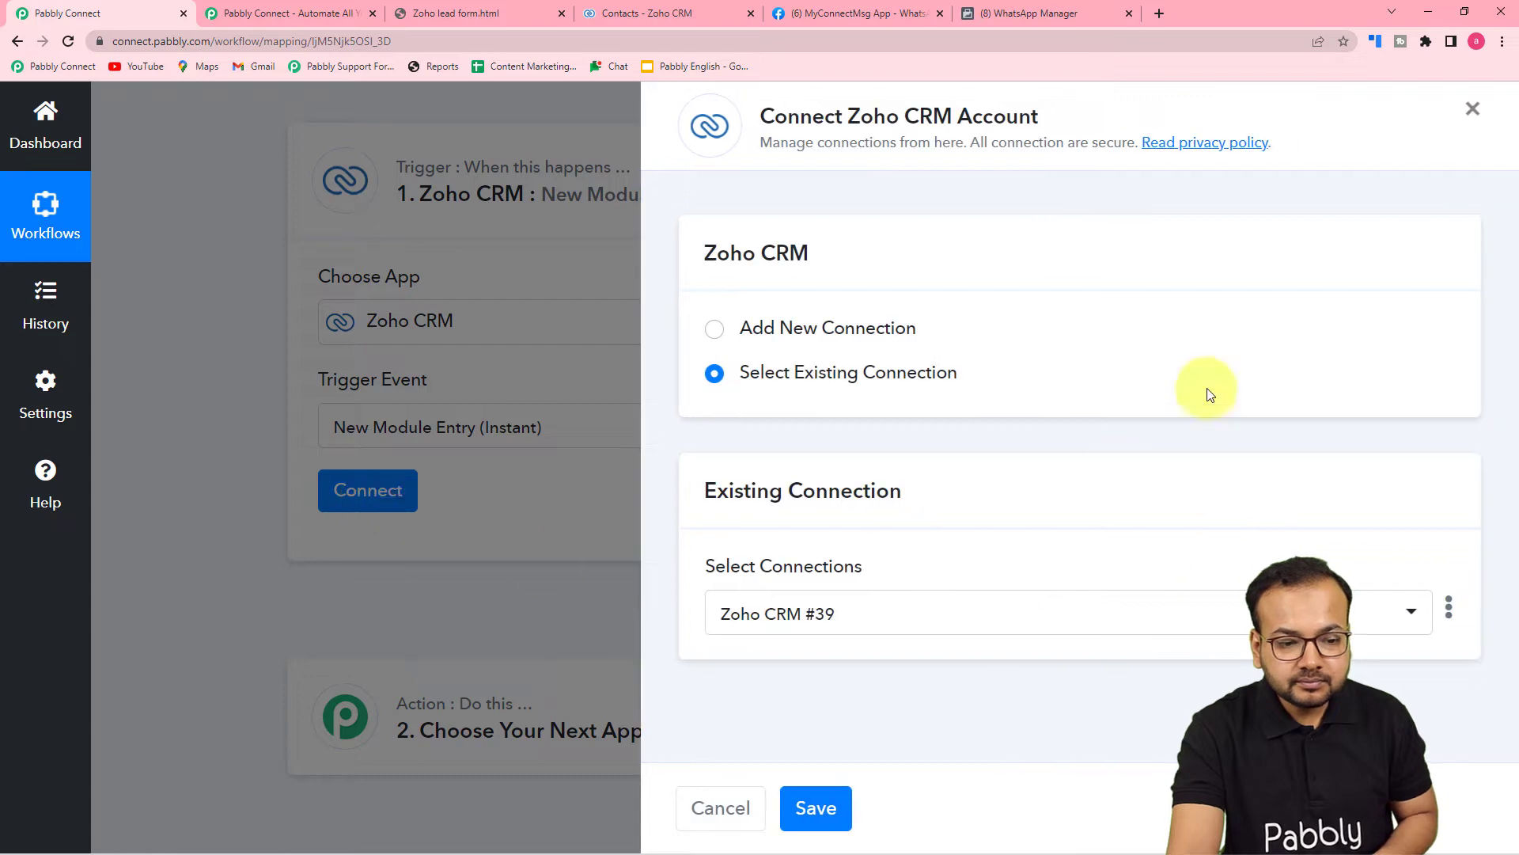
left_click(714, 329)
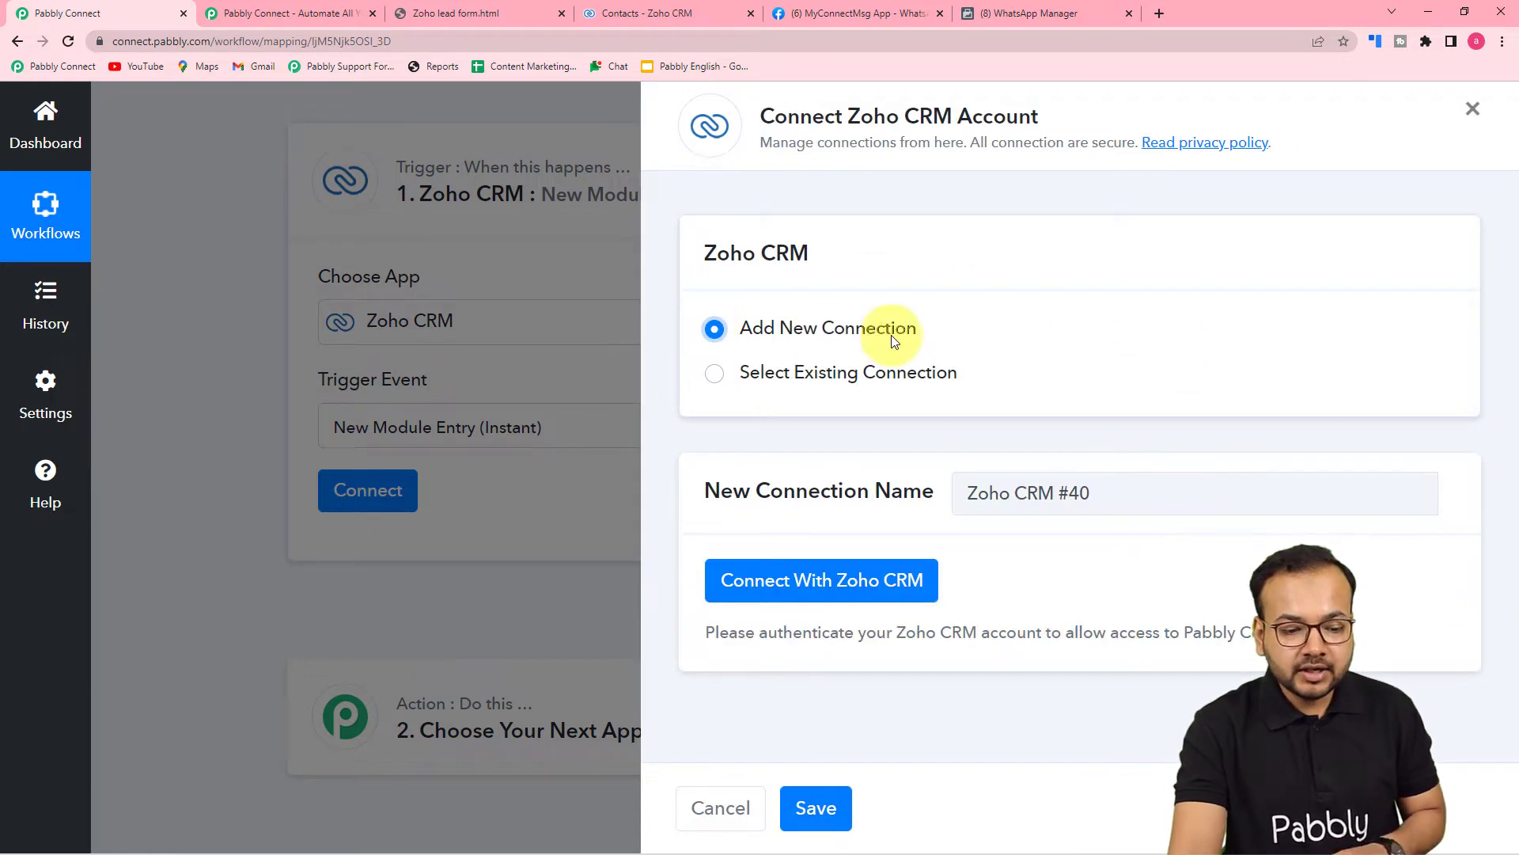
left_click(800, 600)
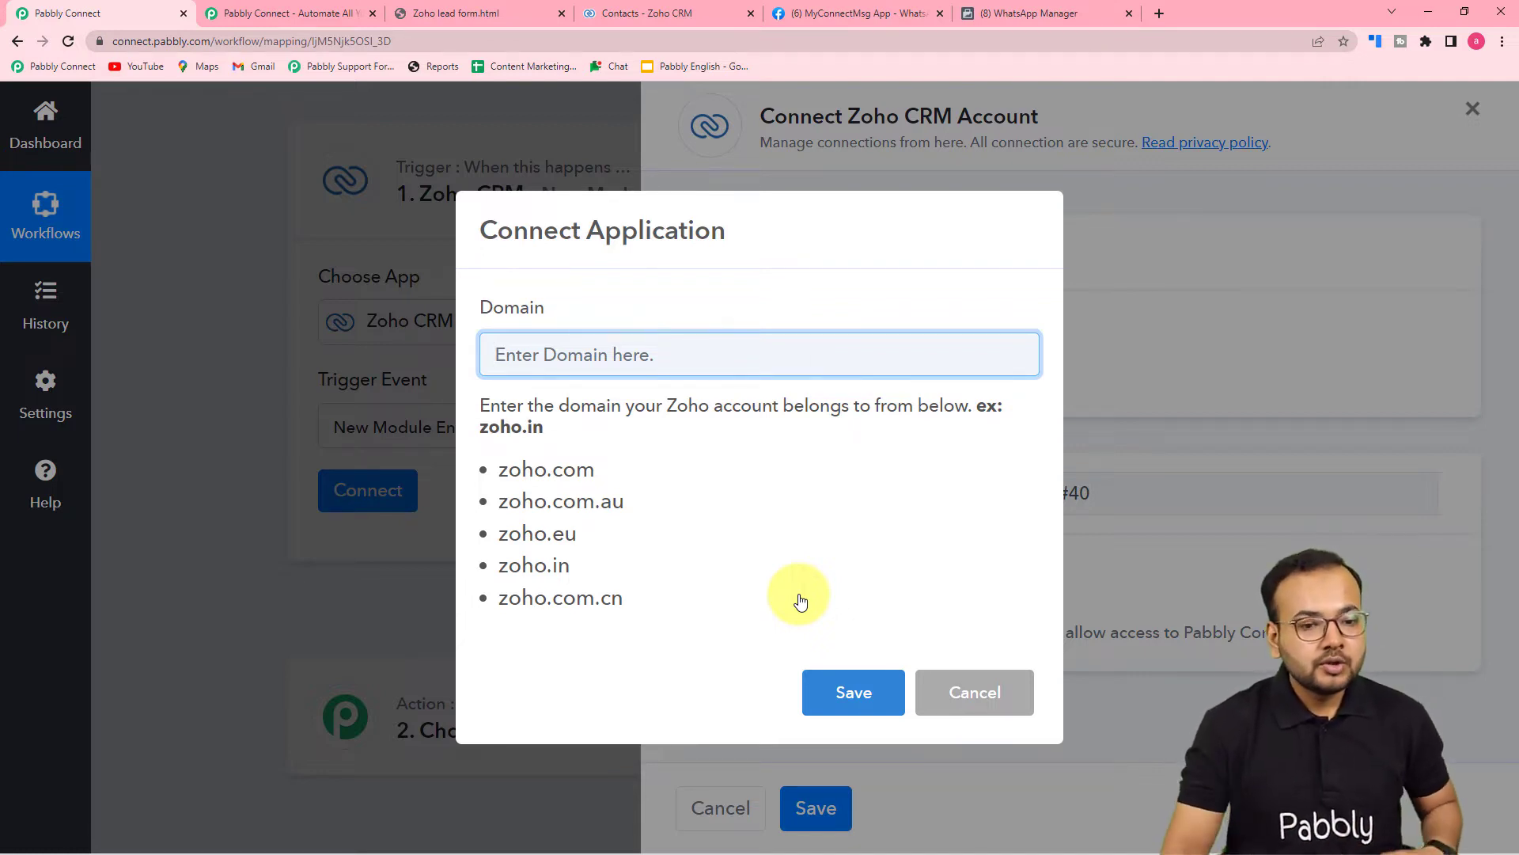
Enter zoho.com as the connection's domain and save it.
left_click(661, 14)
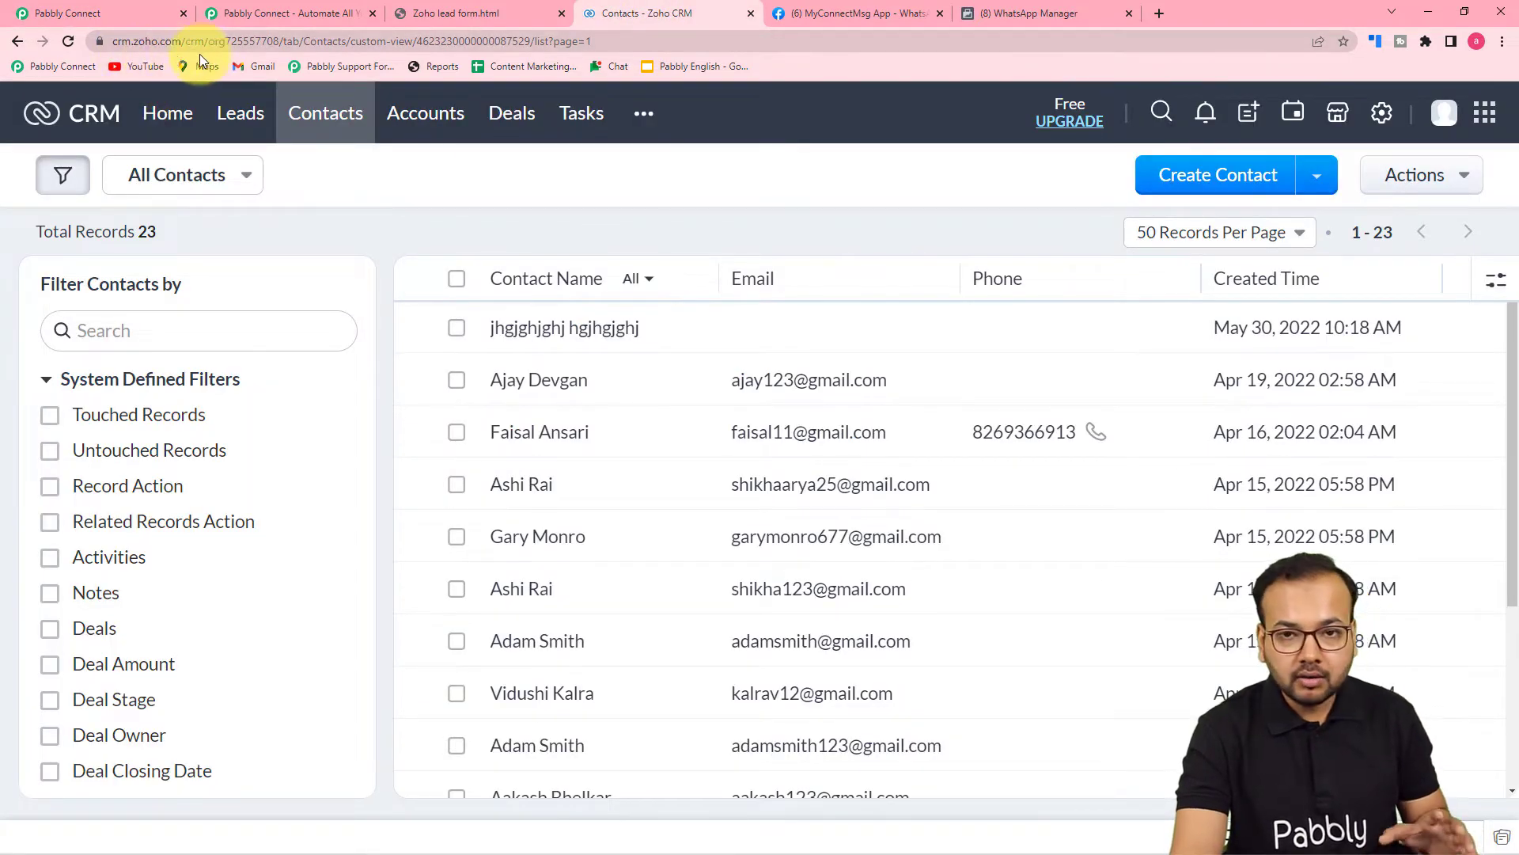
left_click(110, 10)
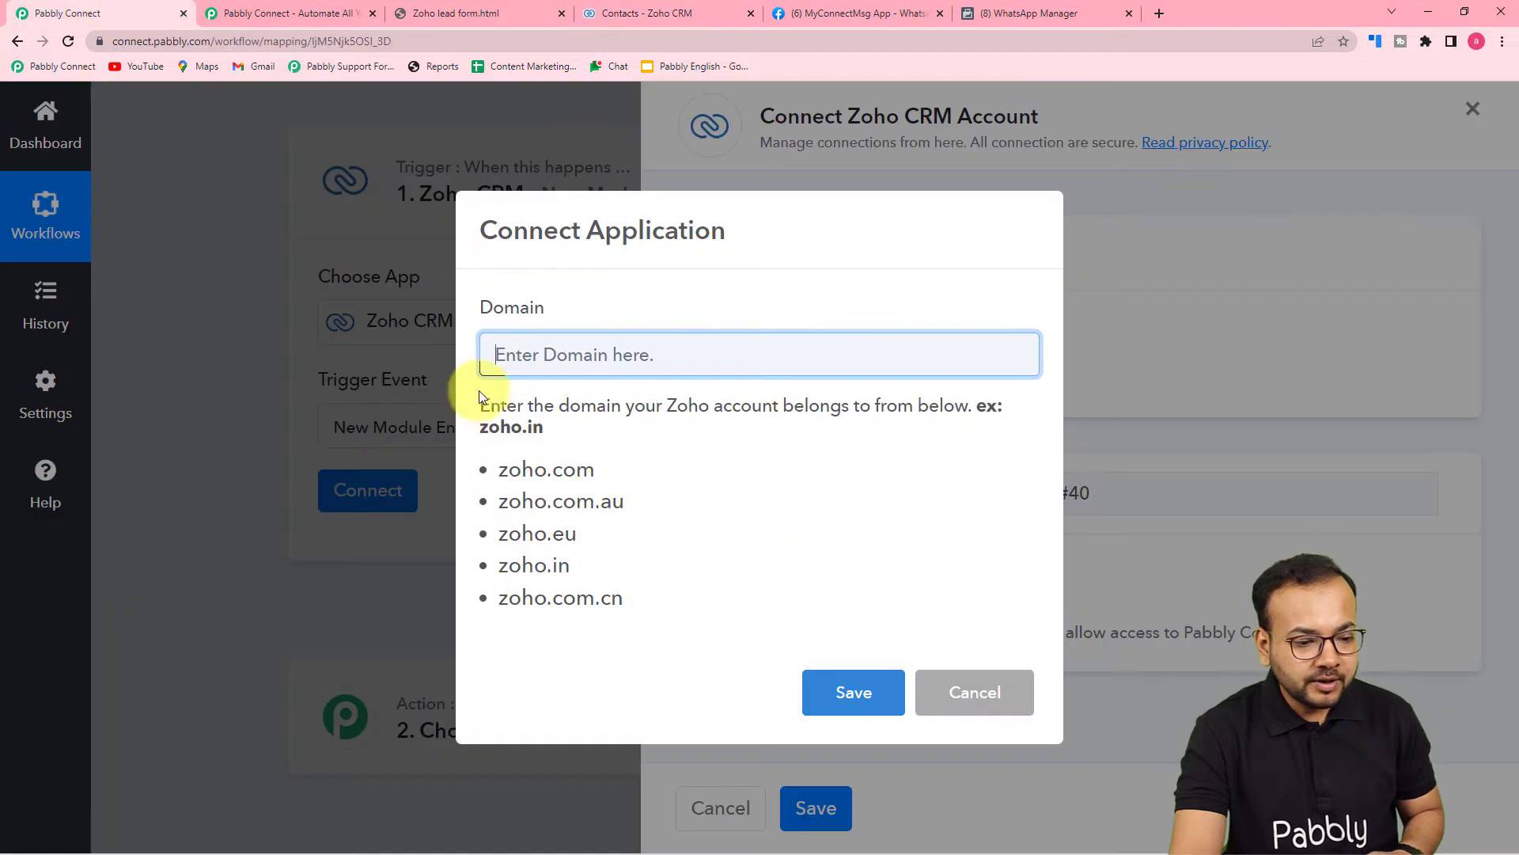
left_click_drag(534, 470, 592, 488)
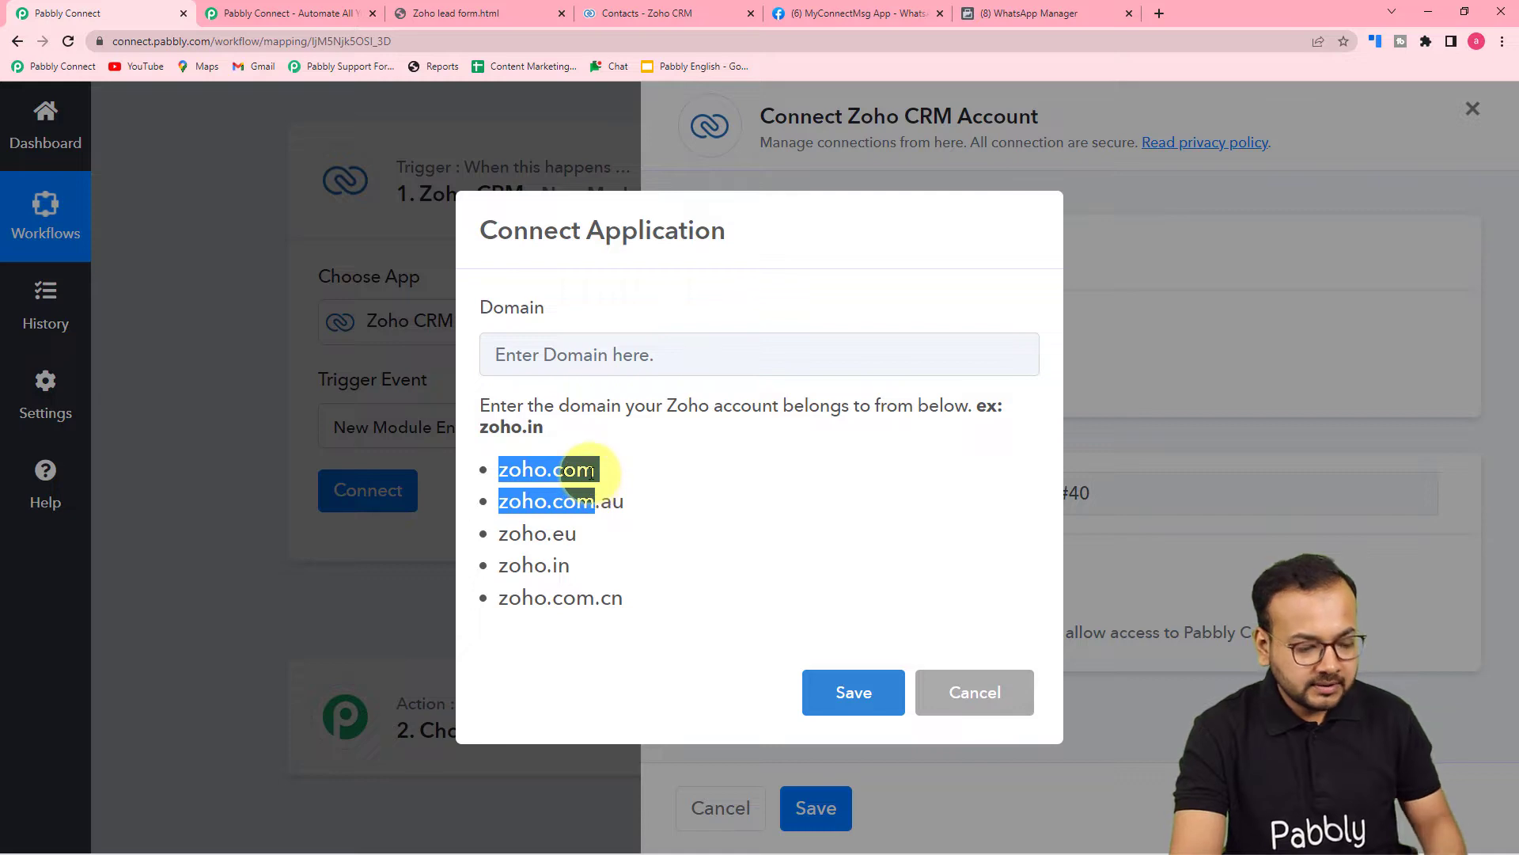
left_click(544, 468)
left_click(530, 372)
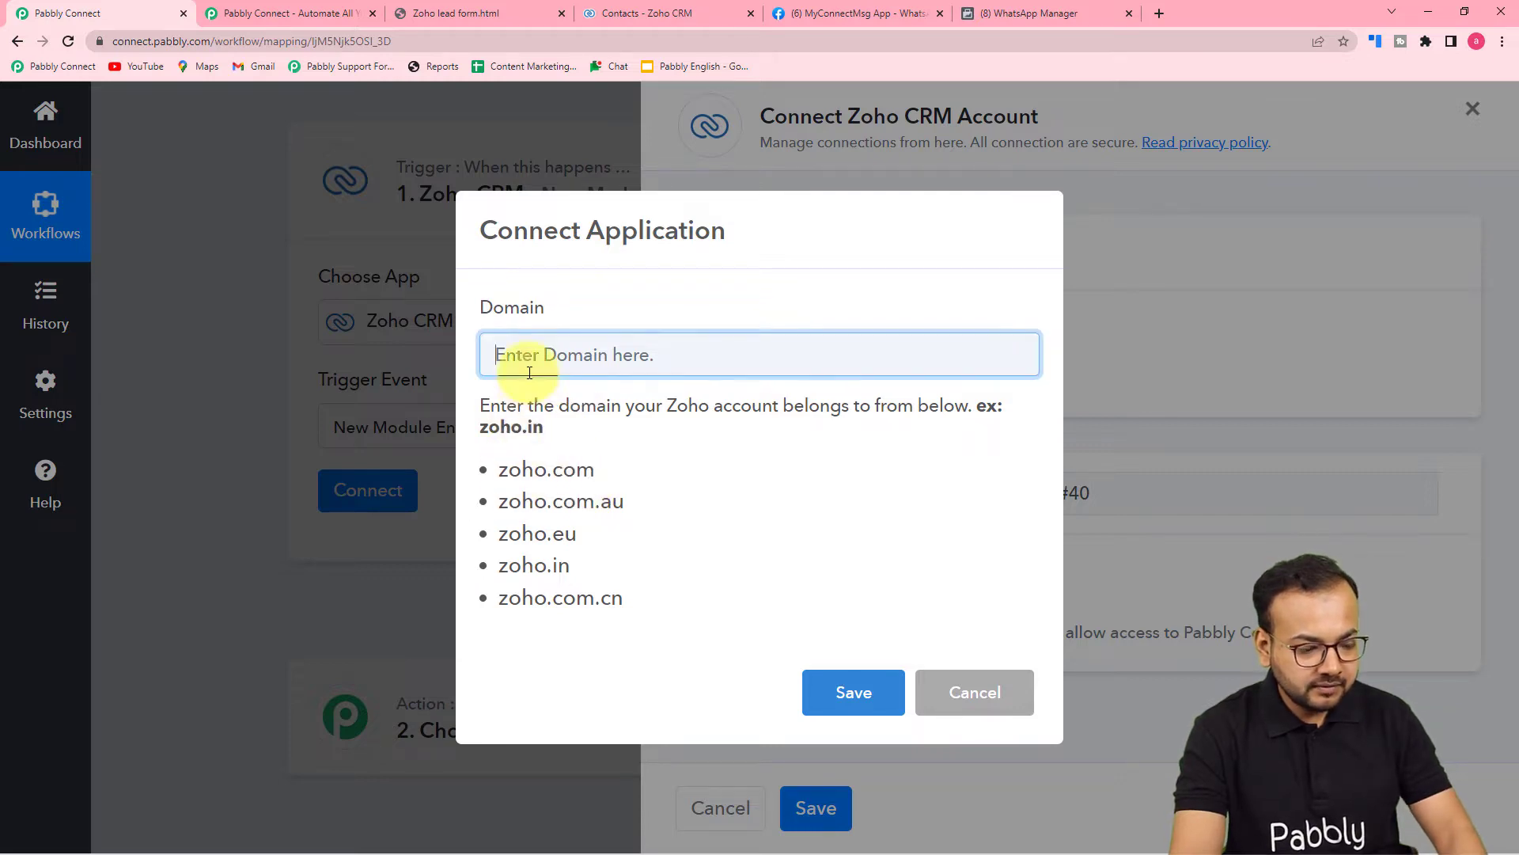
type("zoho")
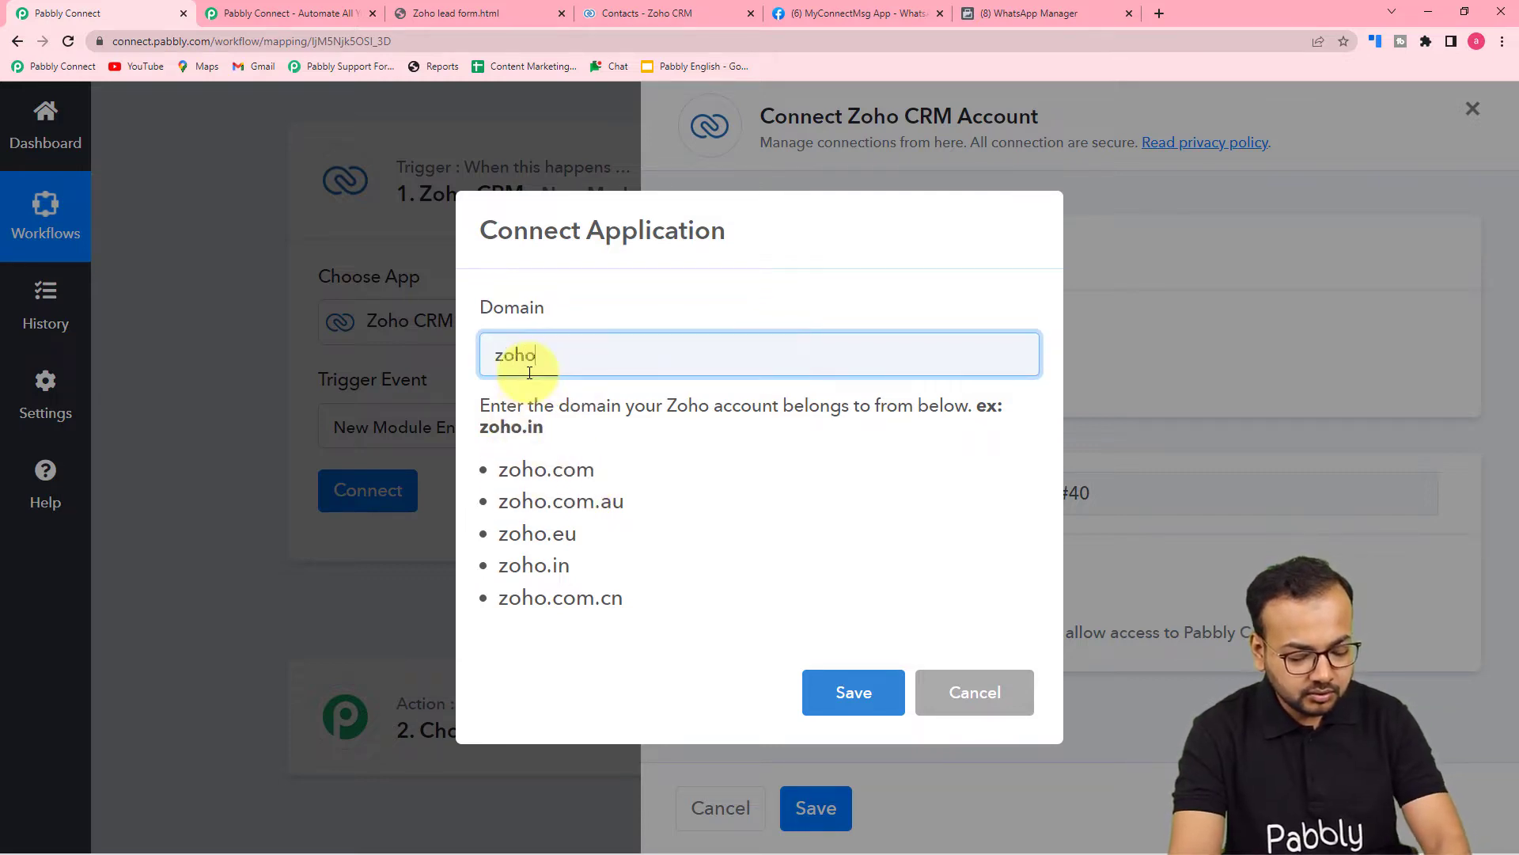
type(".com")
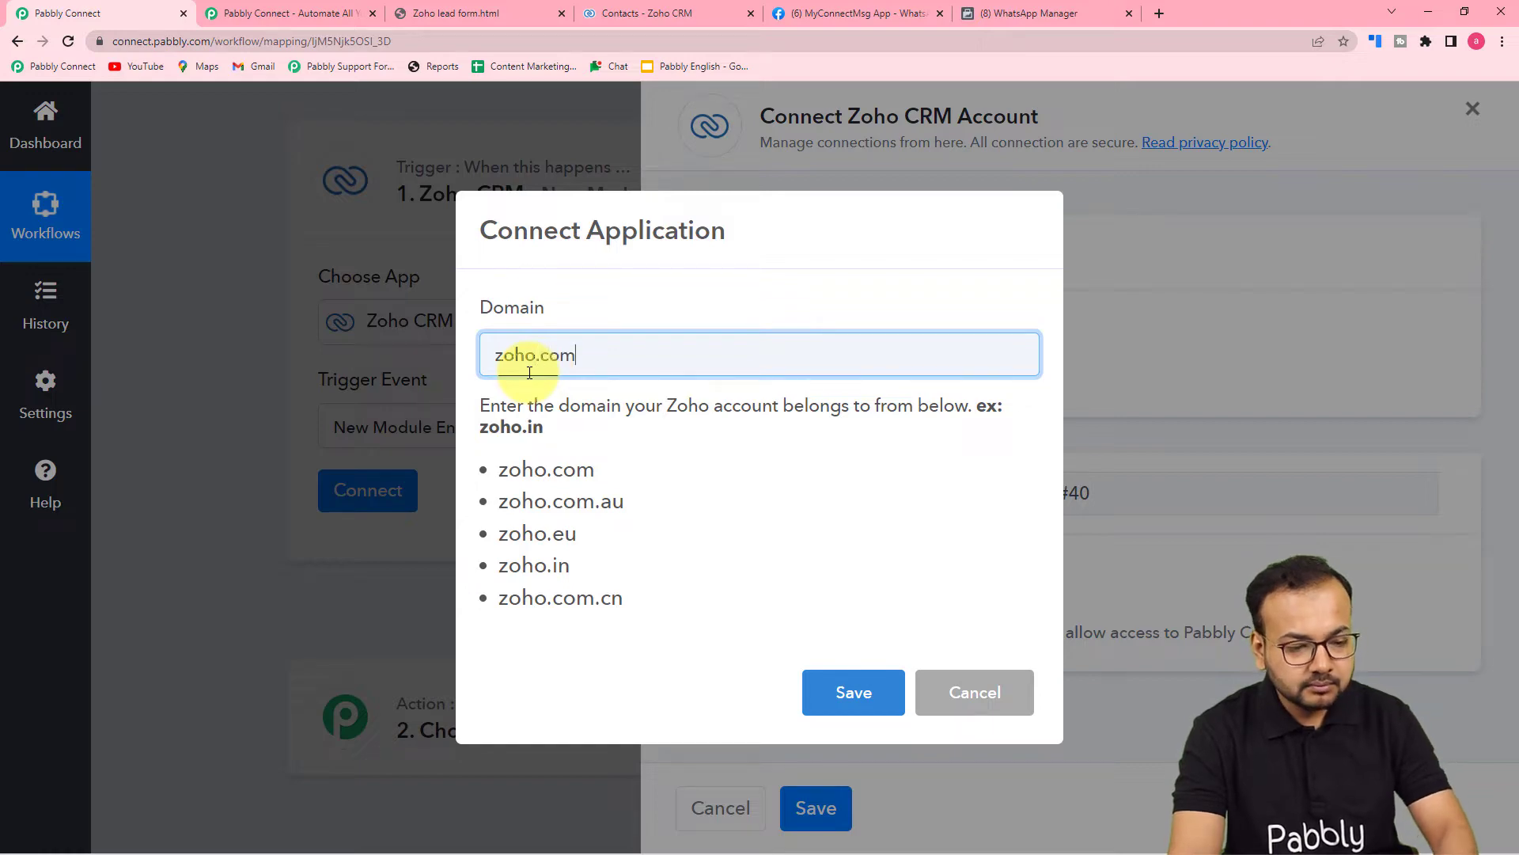
left_click(841, 701)
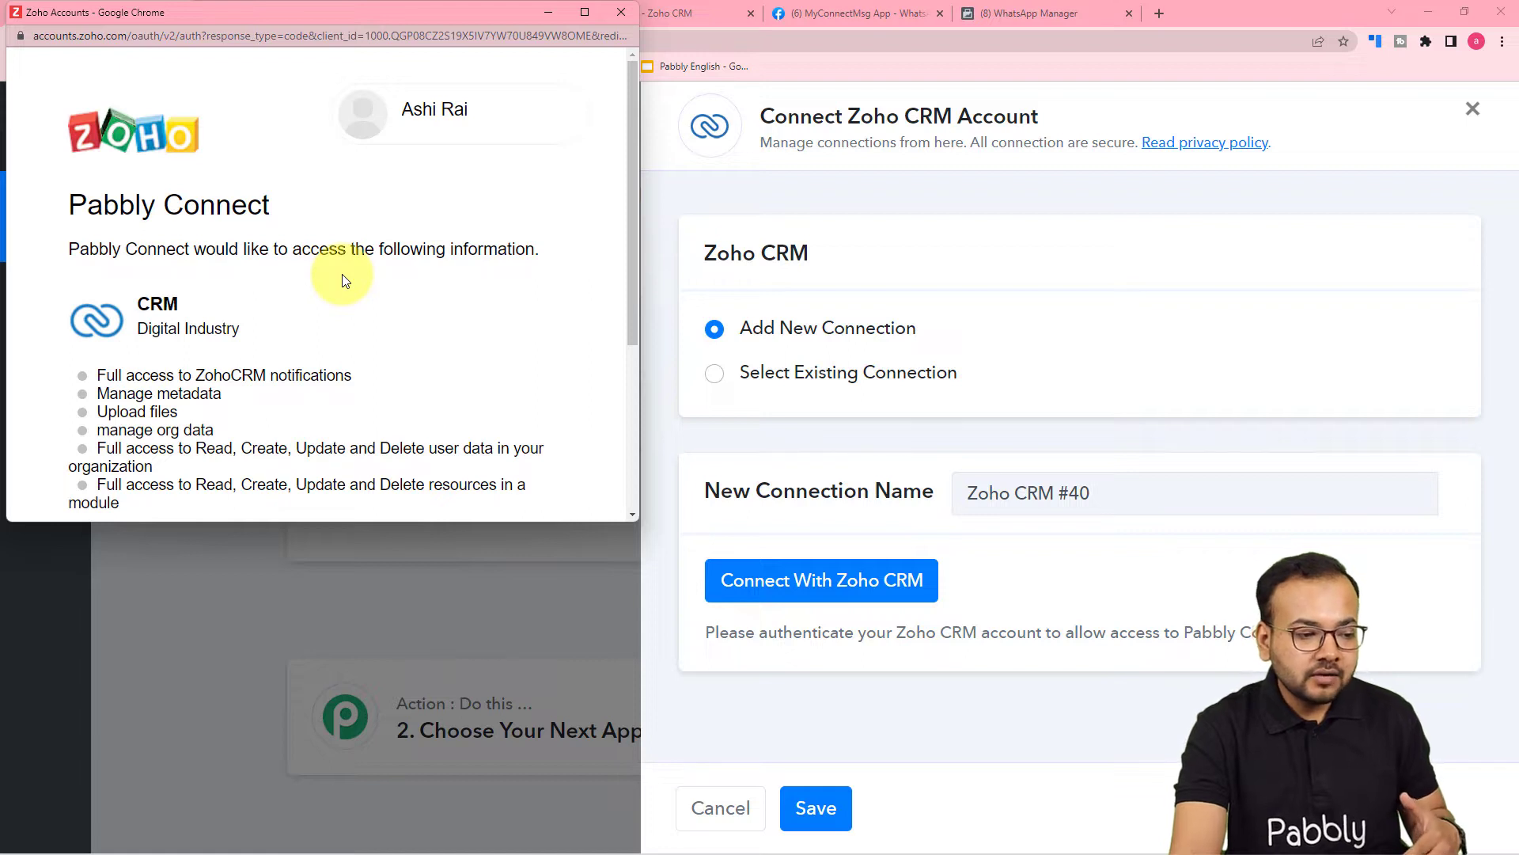
Accept the Zoho Accounts consent request at the bottom of the popup.
scroll(345, 281, "down", 1)
scroll(345, 280, "down", 1)
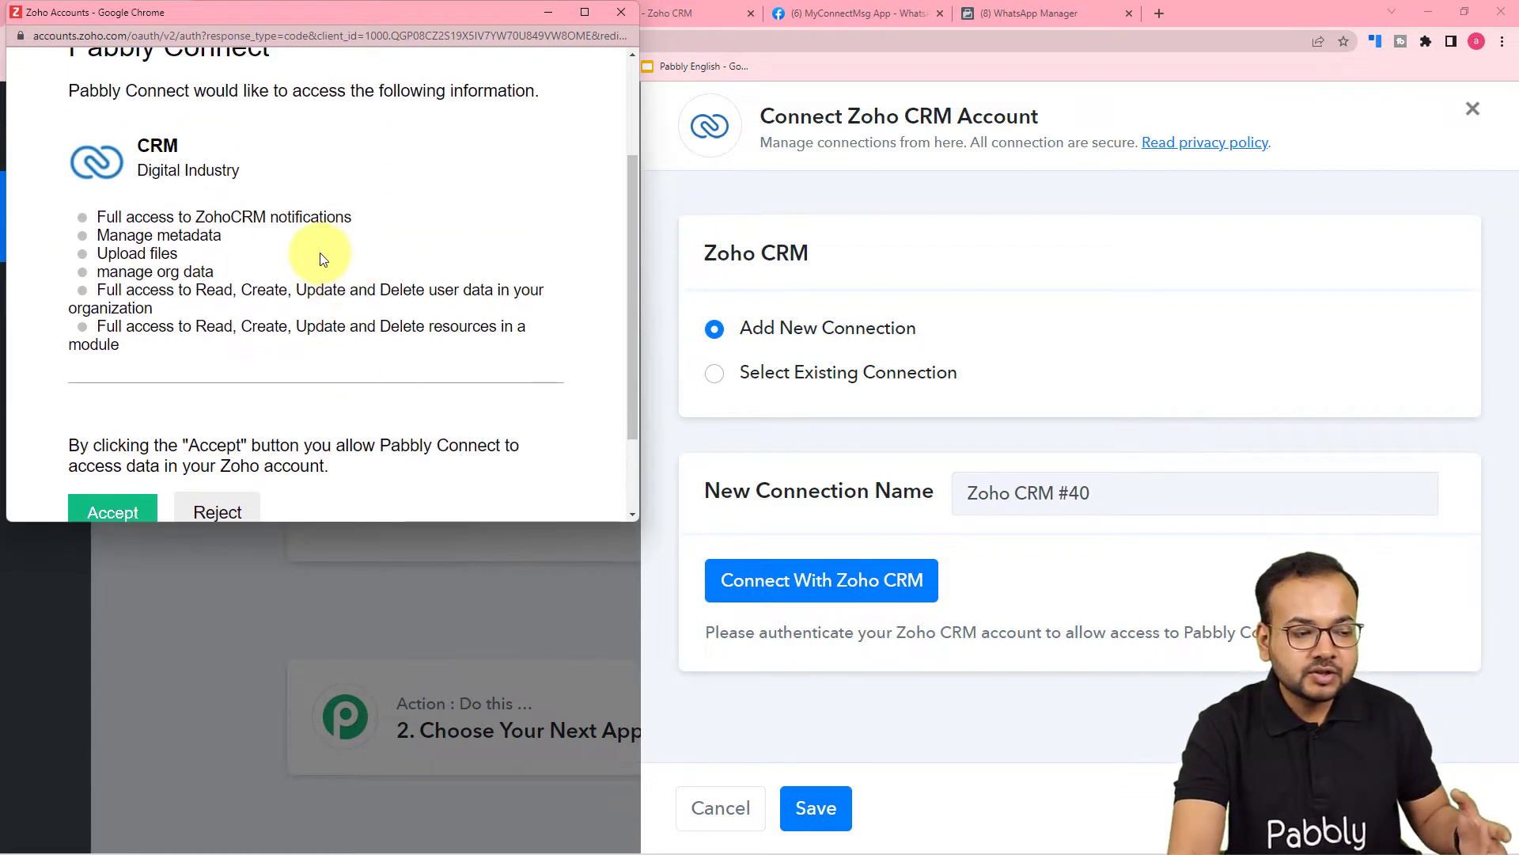
scroll(322, 254, "down", 2)
left_click(106, 404)
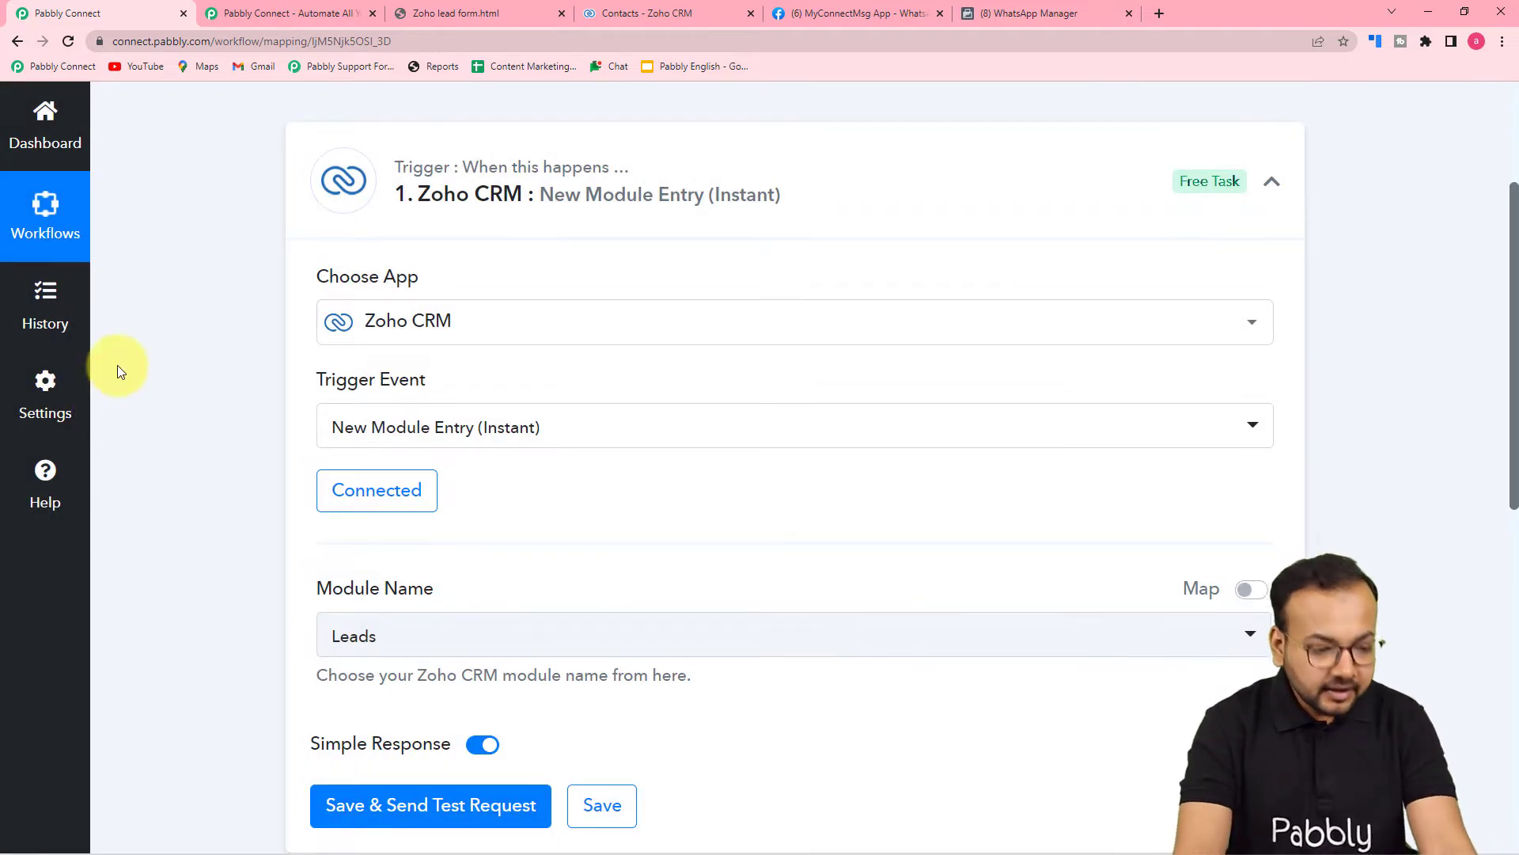
Set the trigger module to Contacts and save to send a test request.
scroll(119, 366, "down", 6)
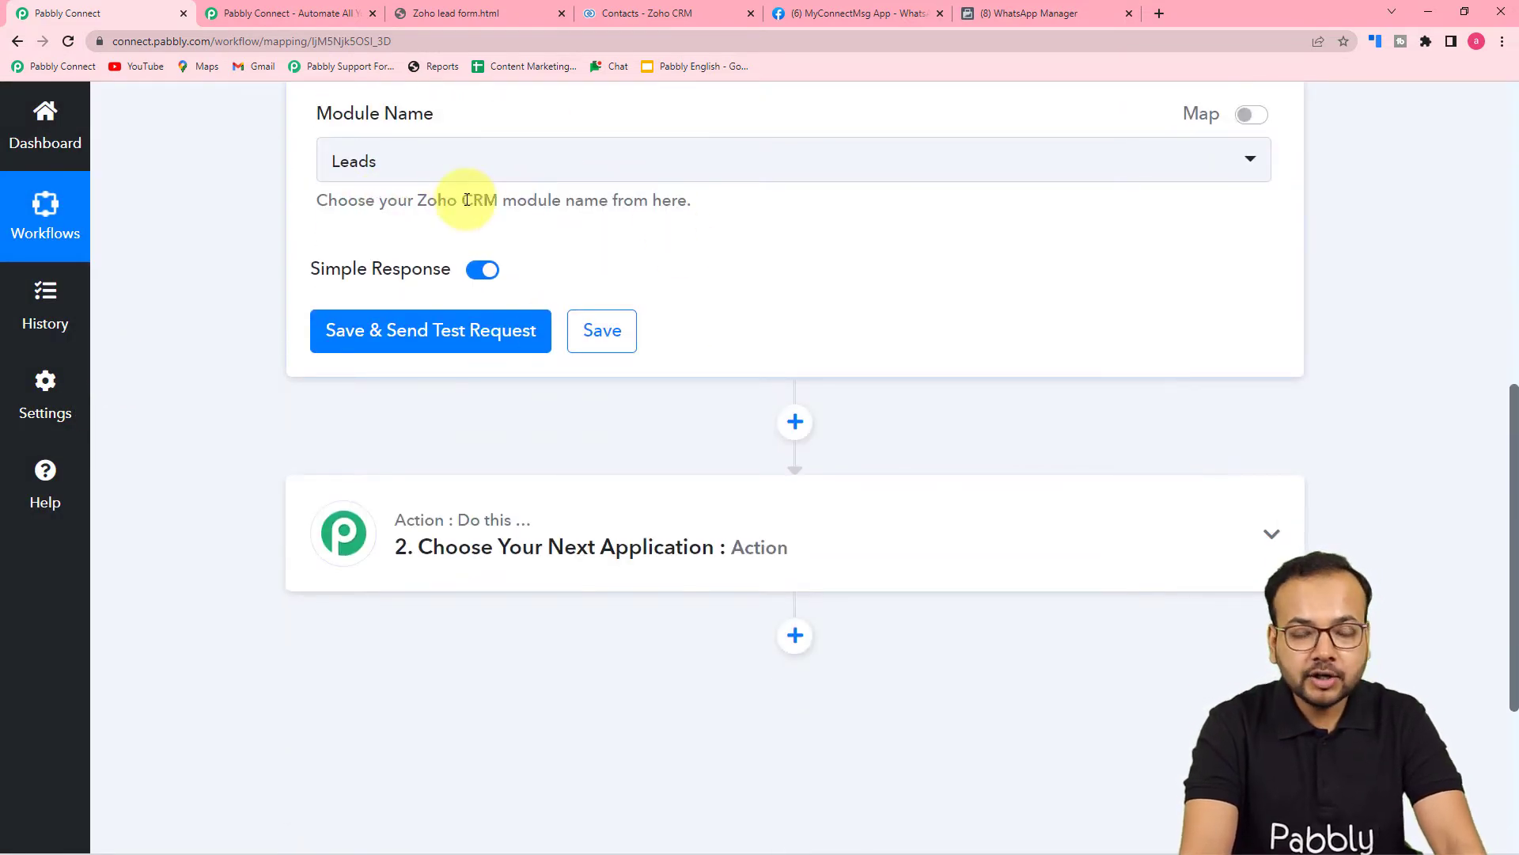
left_click(462, 167)
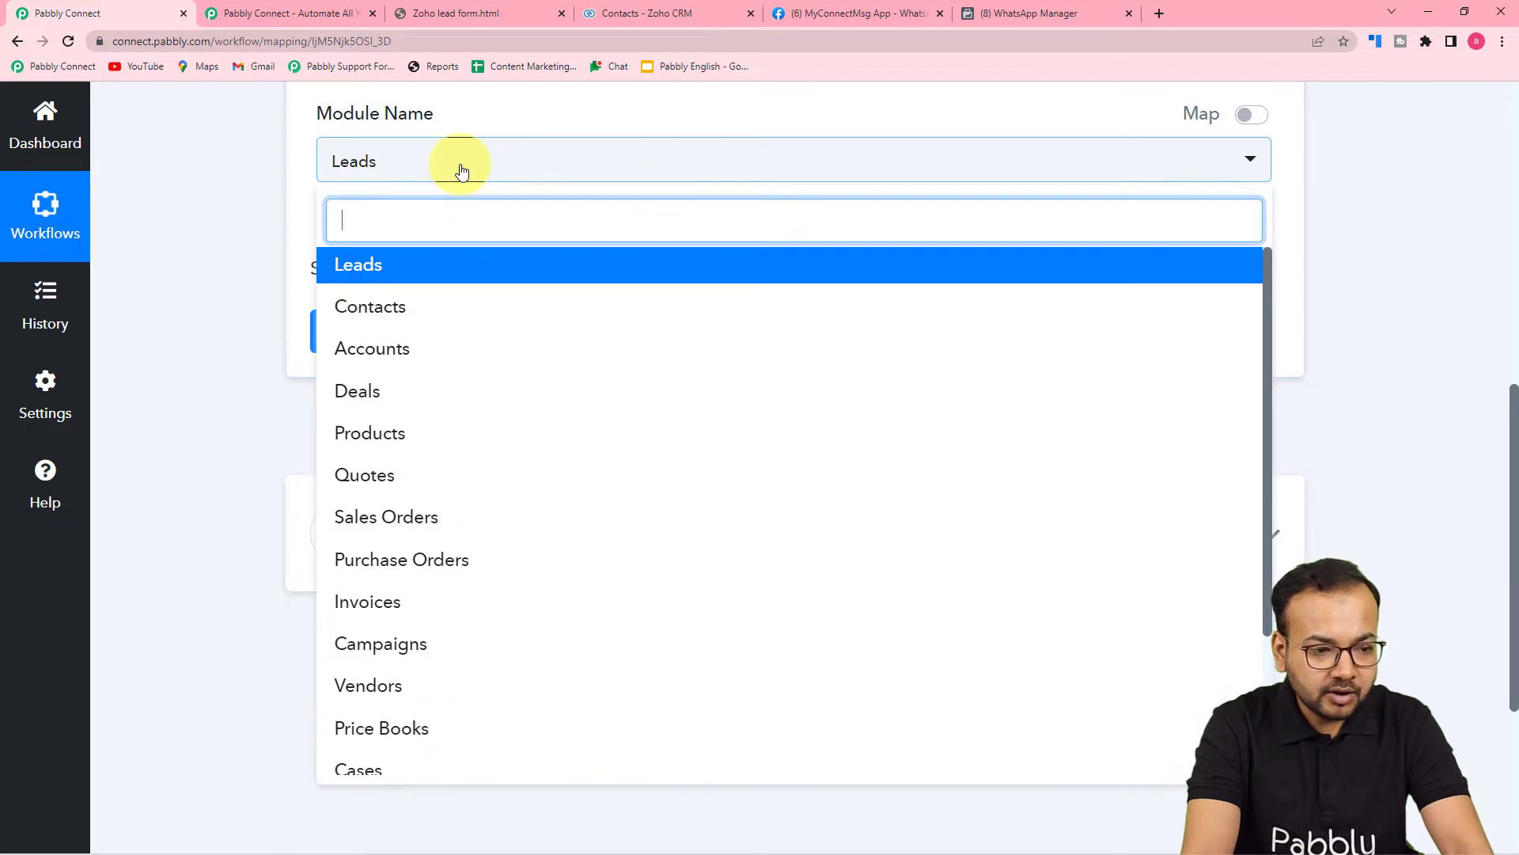
left_click(396, 307)
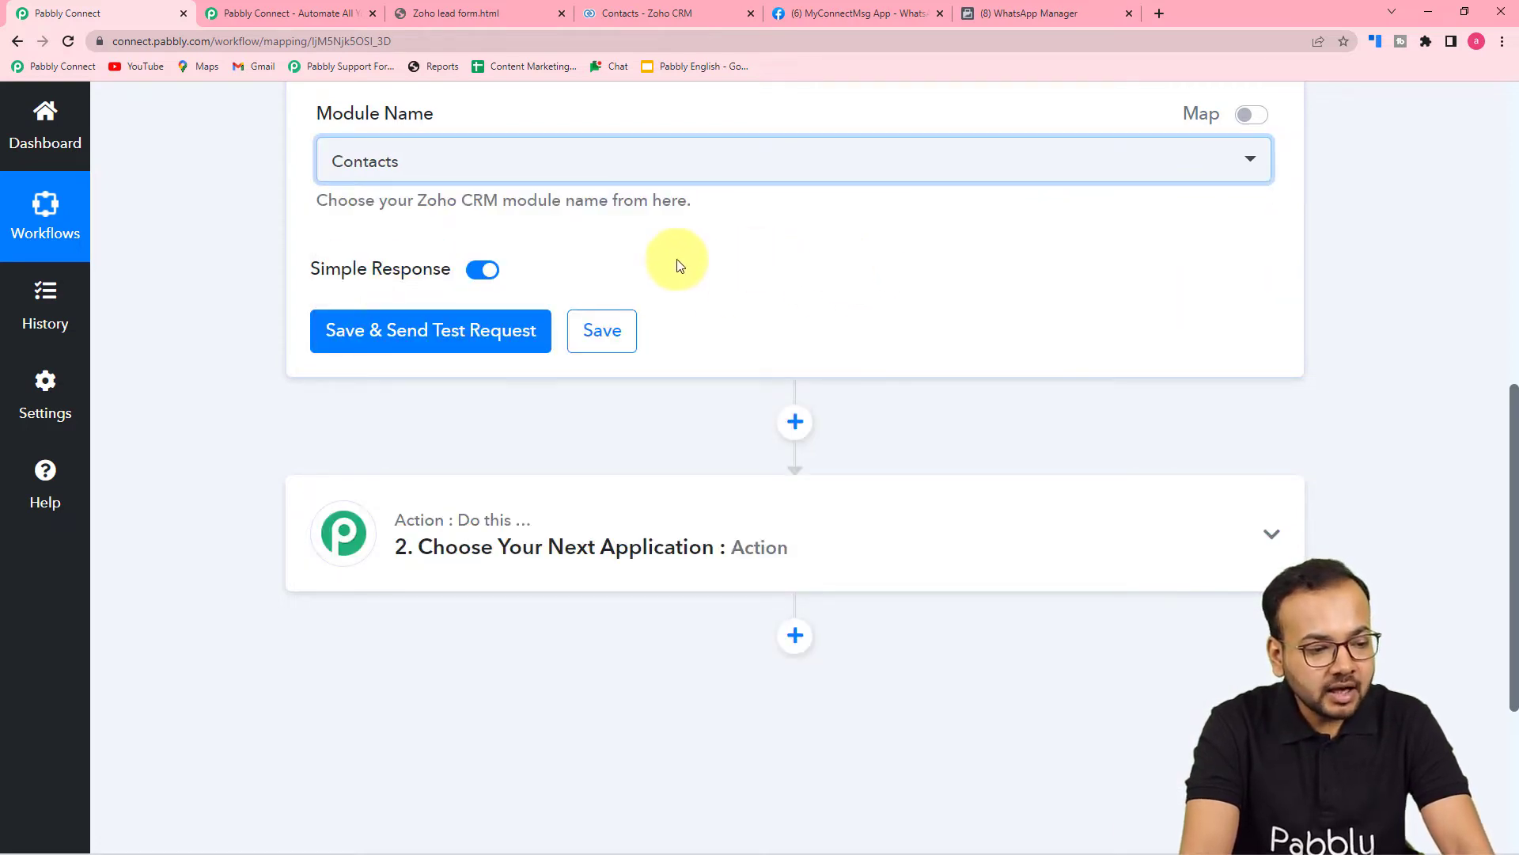
left_click(412, 334)
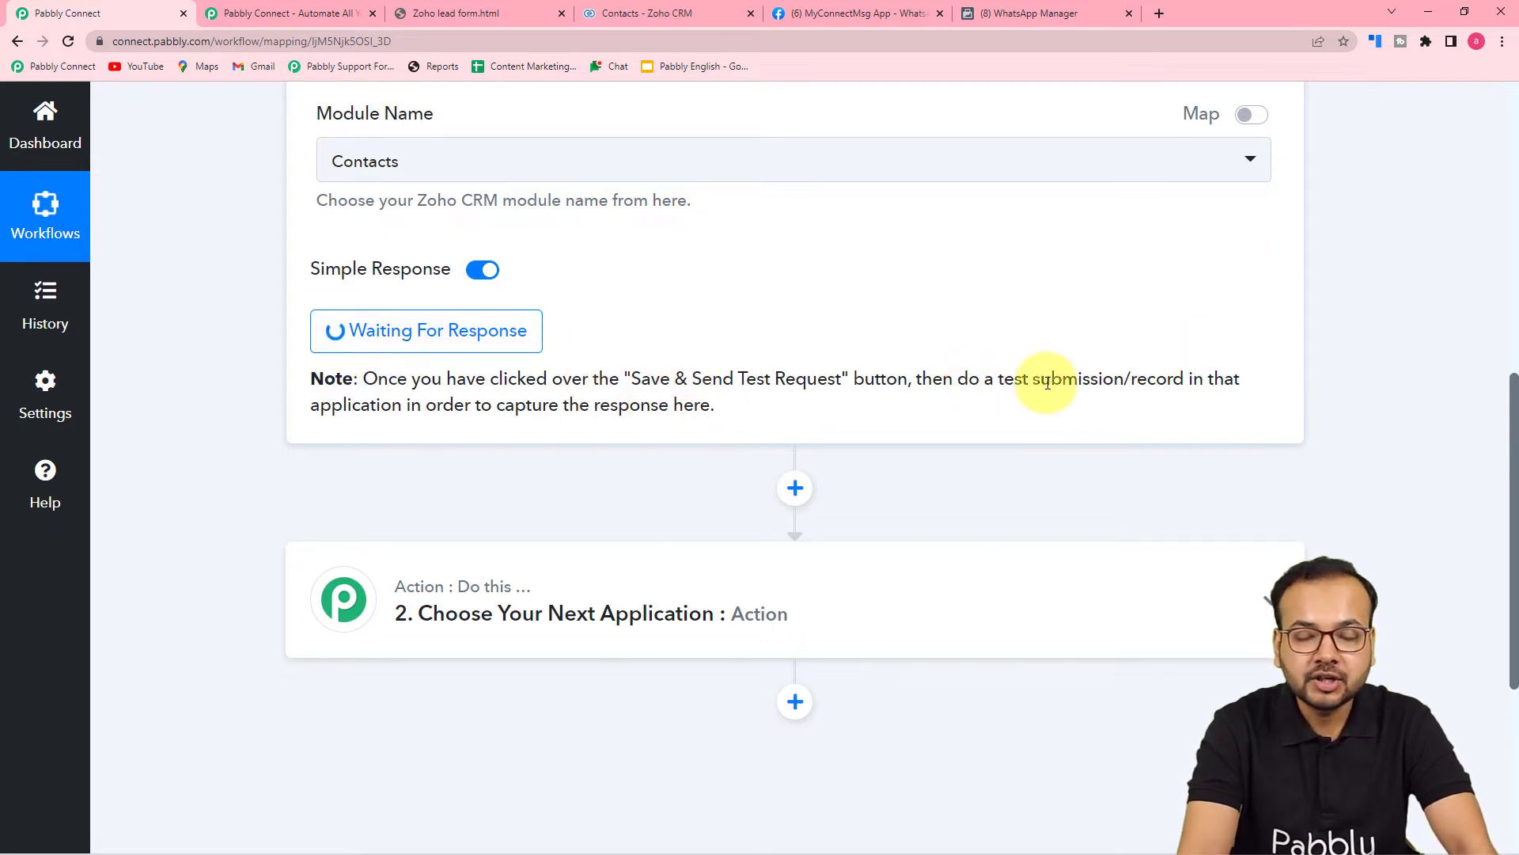
Switch to the lead form page.
scroll(1041, 440, "up", 4)
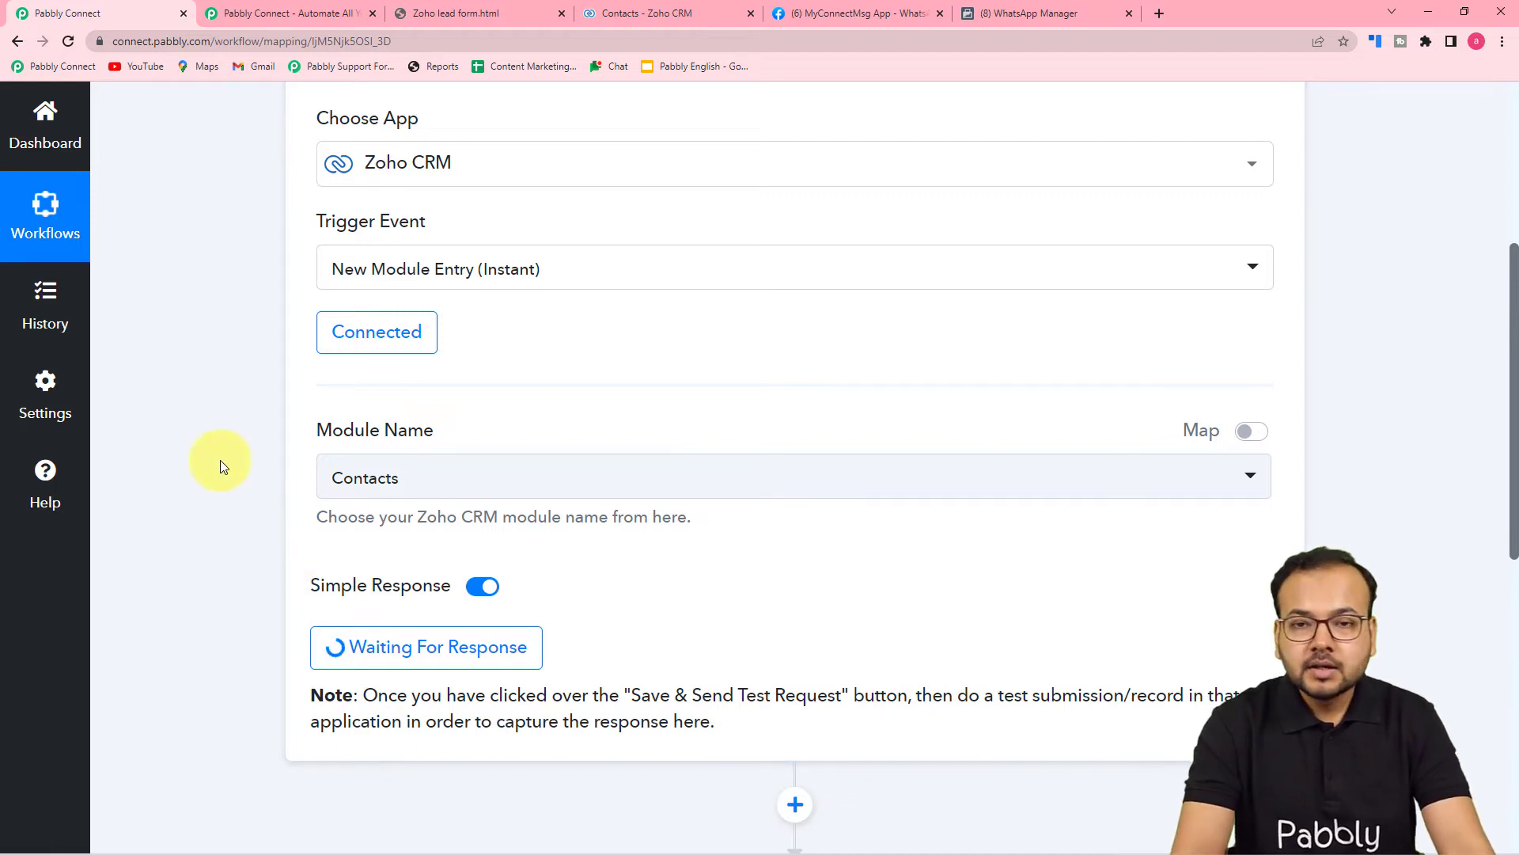
scroll(220, 459, "down", 3)
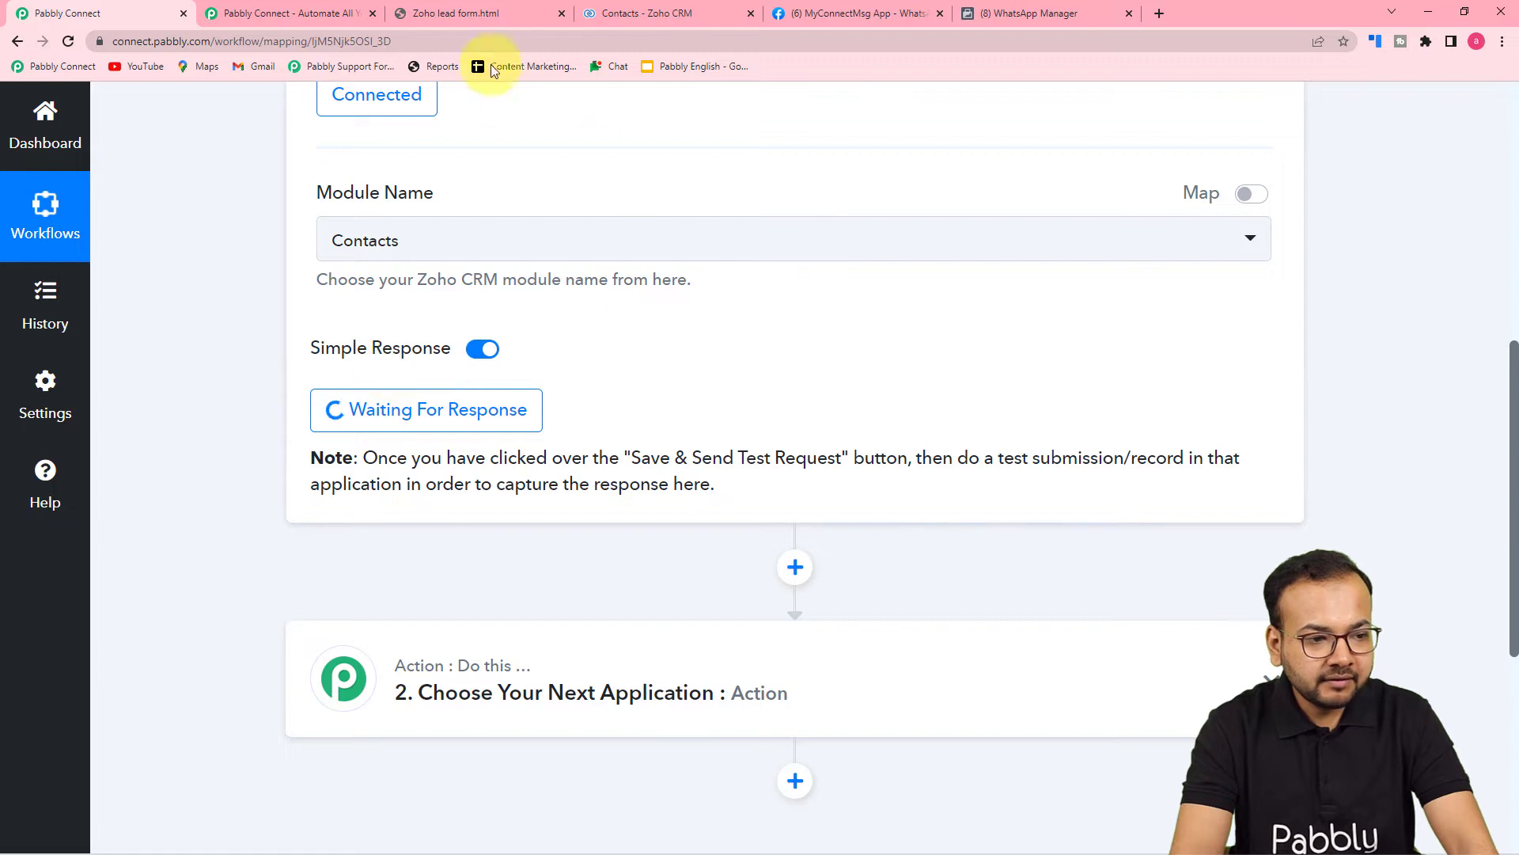
left_click(485, 11)
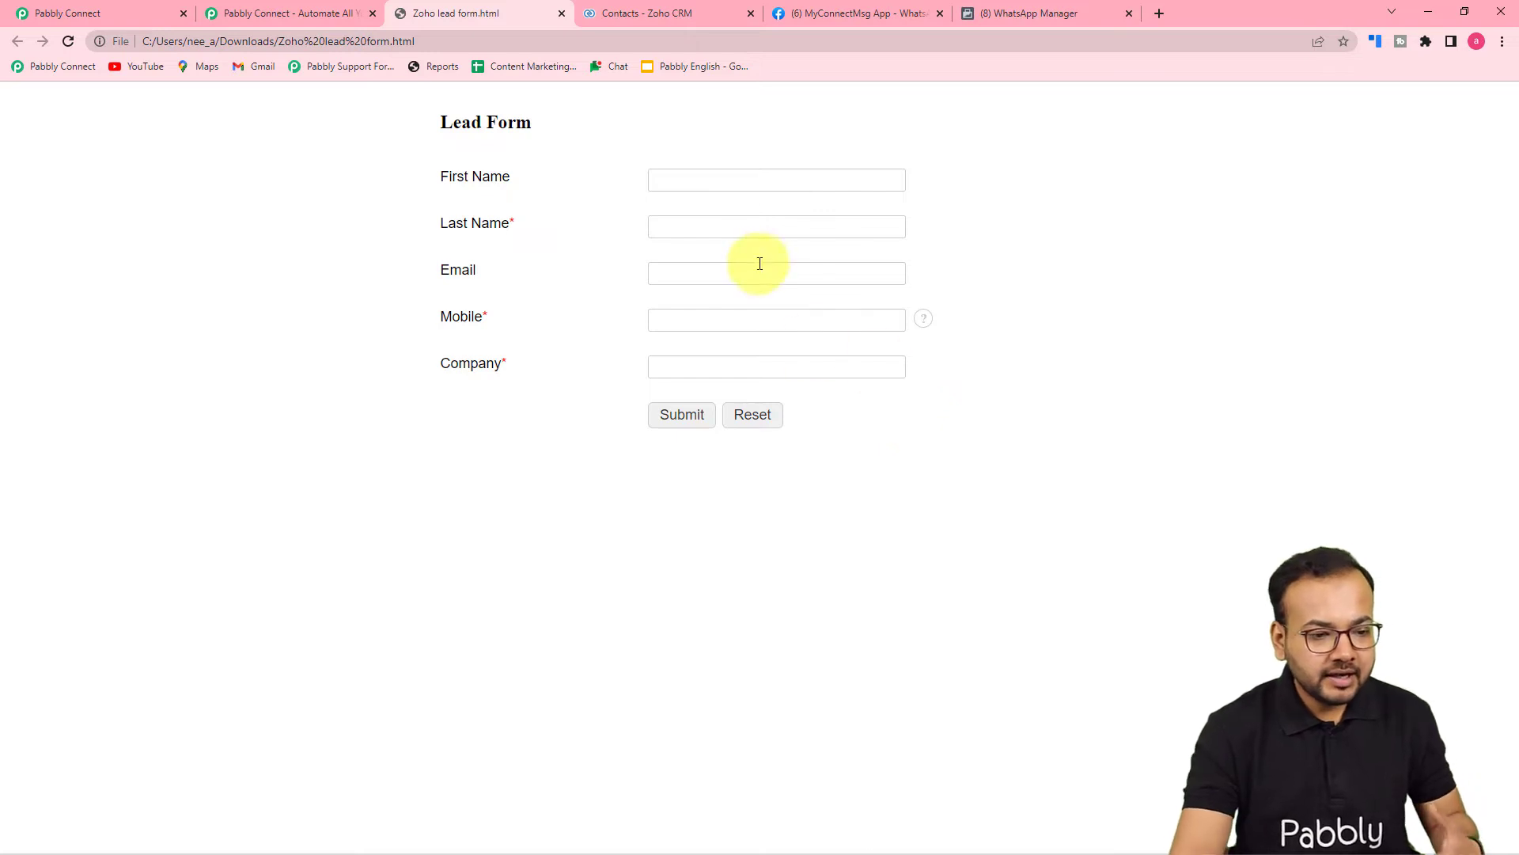
Enter the lead's first and last name, capitalising the first name.
left_click(752, 175)
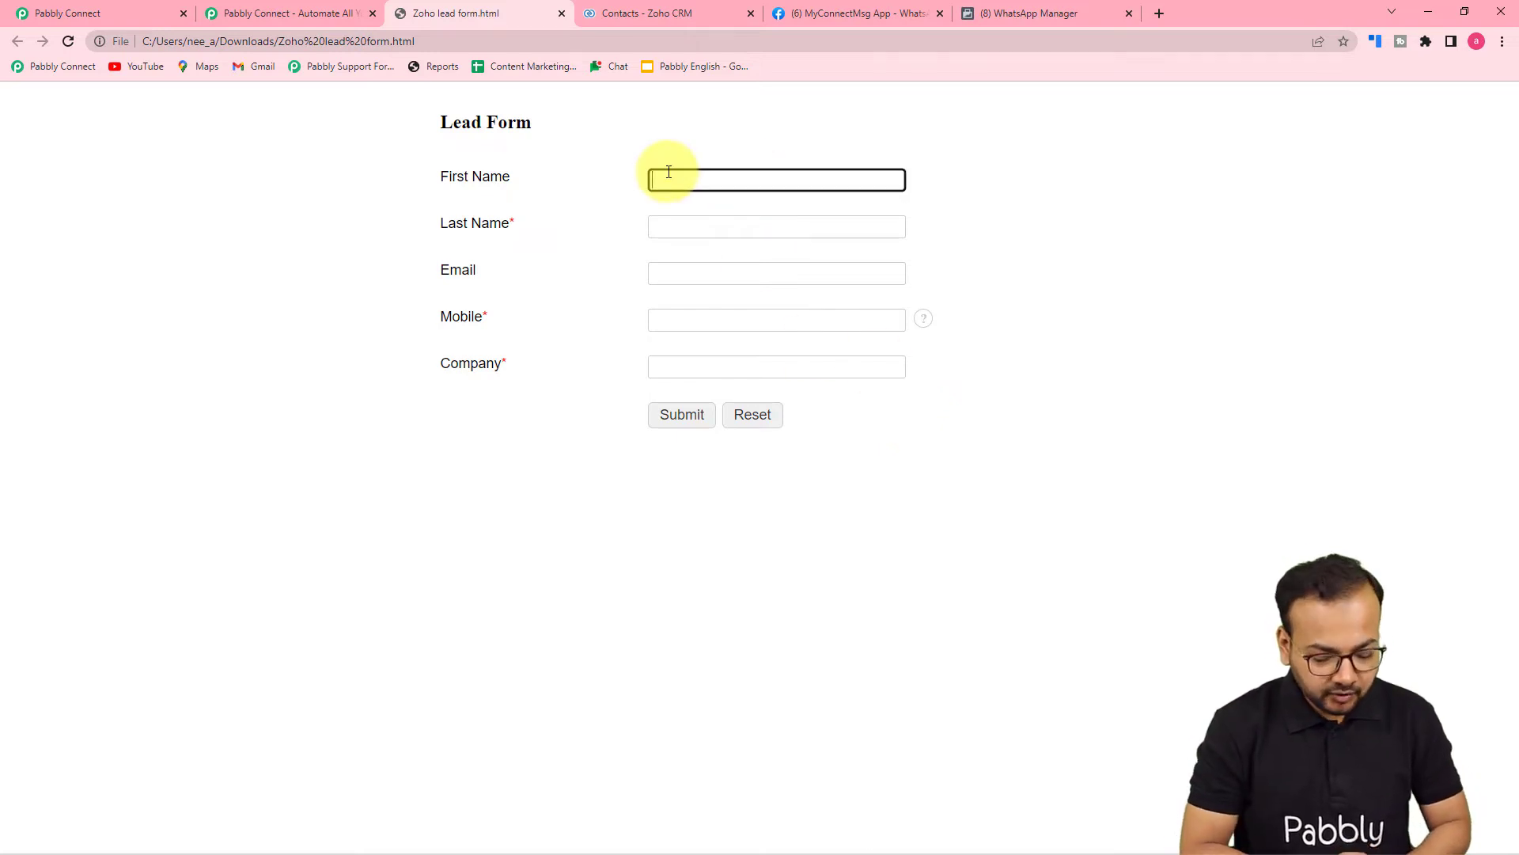
left_click(684, 223)
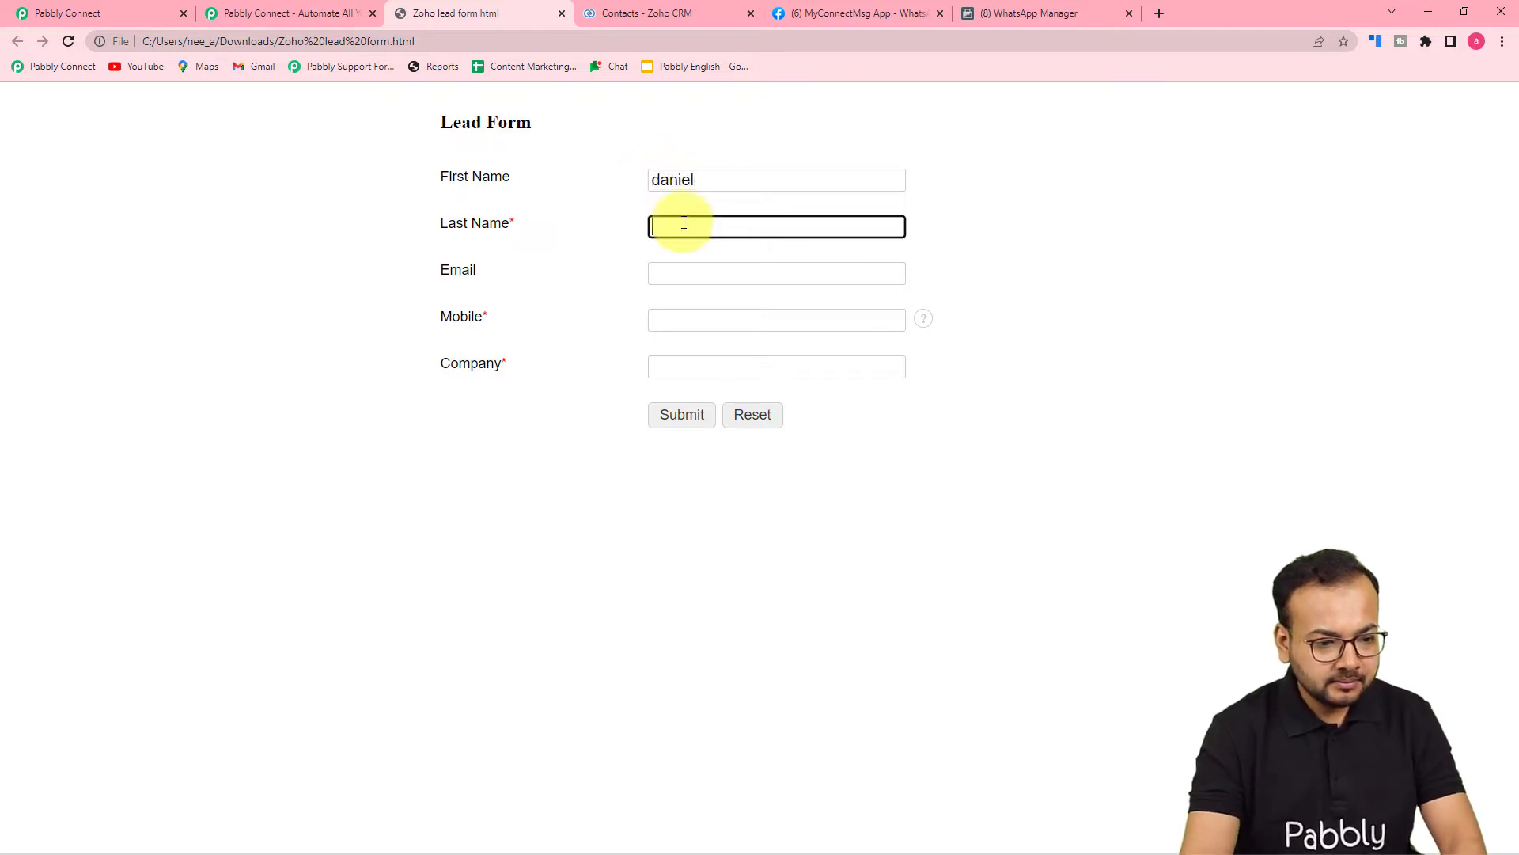
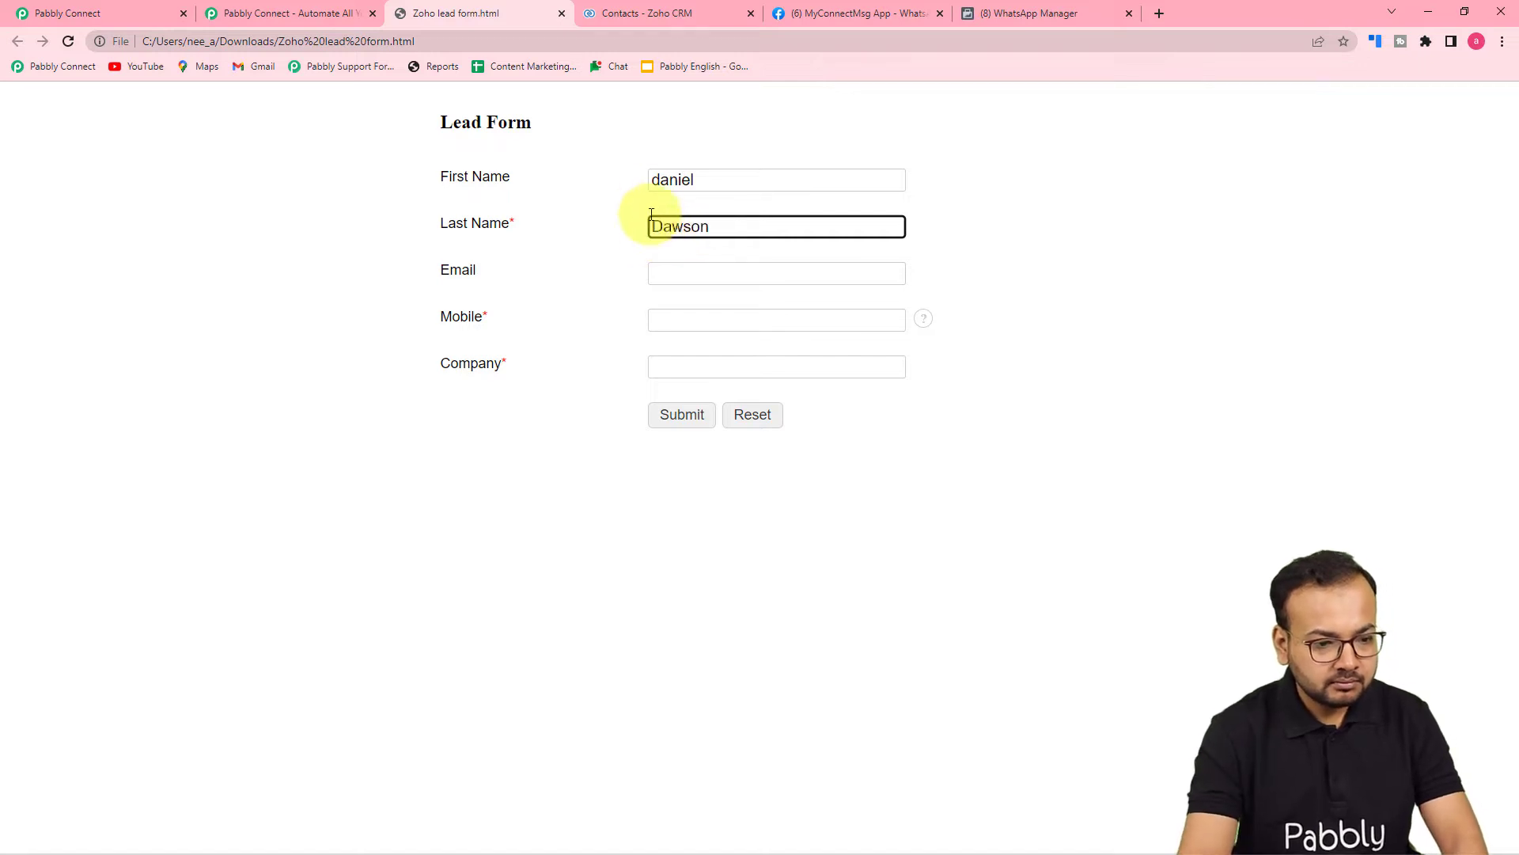
left_click(659, 181)
key("Delete")
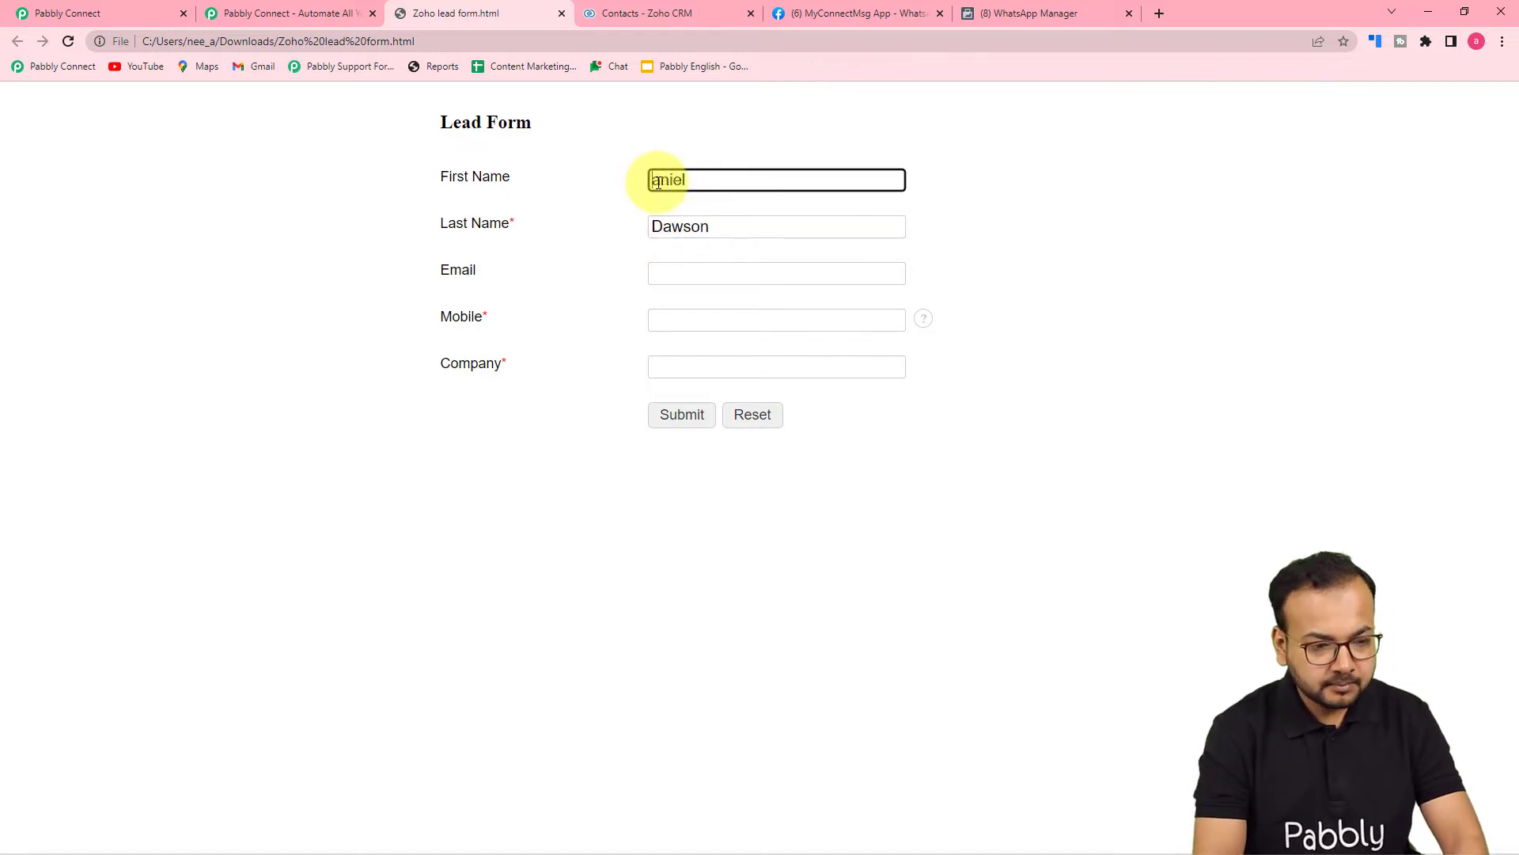
type("D")
Fill the e-mail and mobile from saved suggestions and the company as TCS.
left_click(699, 271)
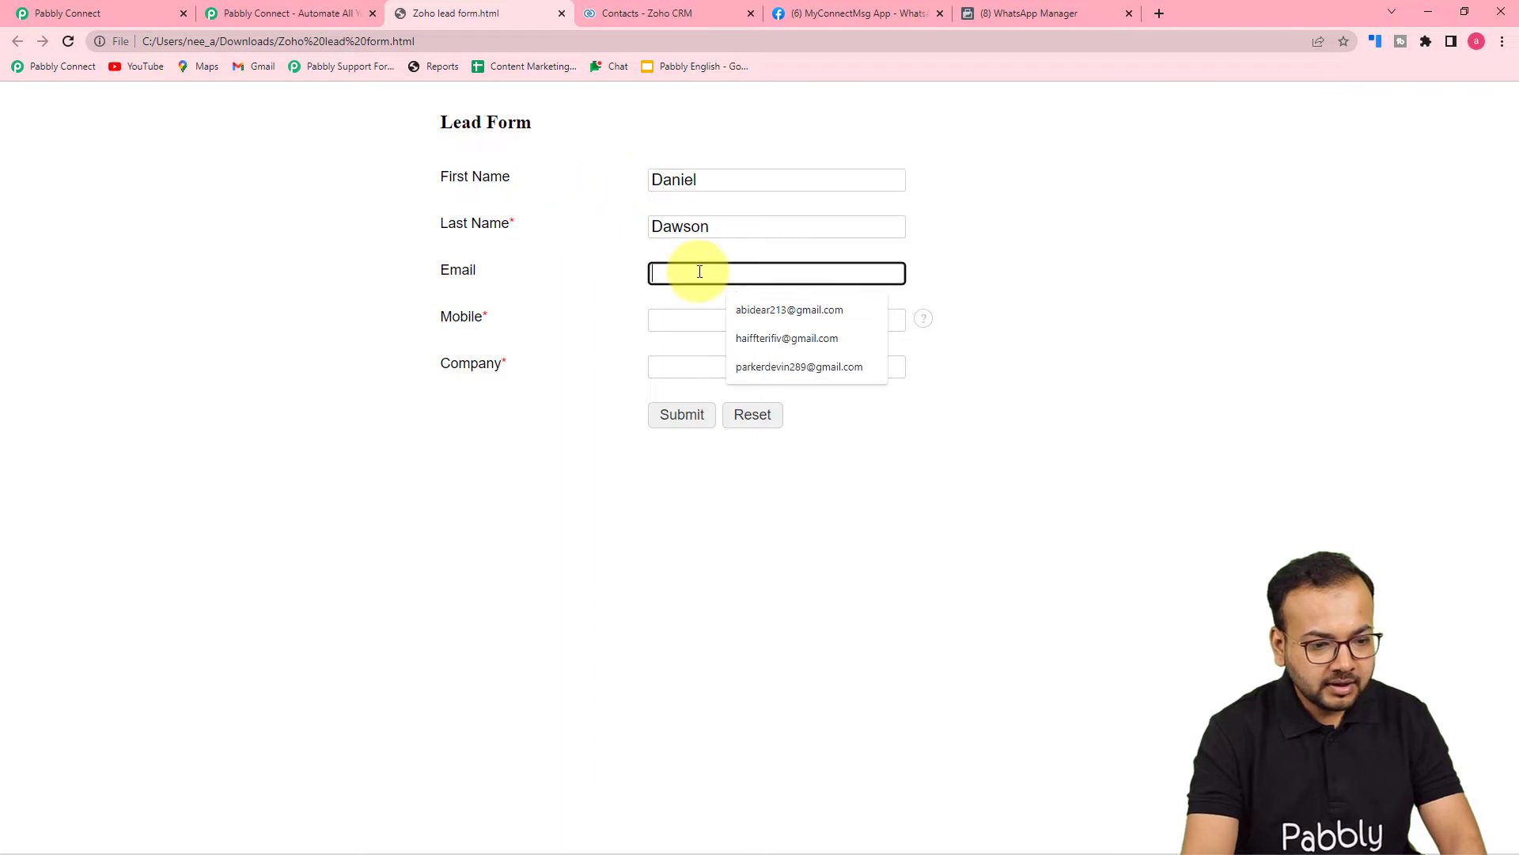
left_click(732, 308)
left_click(696, 331)
left_click(761, 362)
left_click(715, 372)
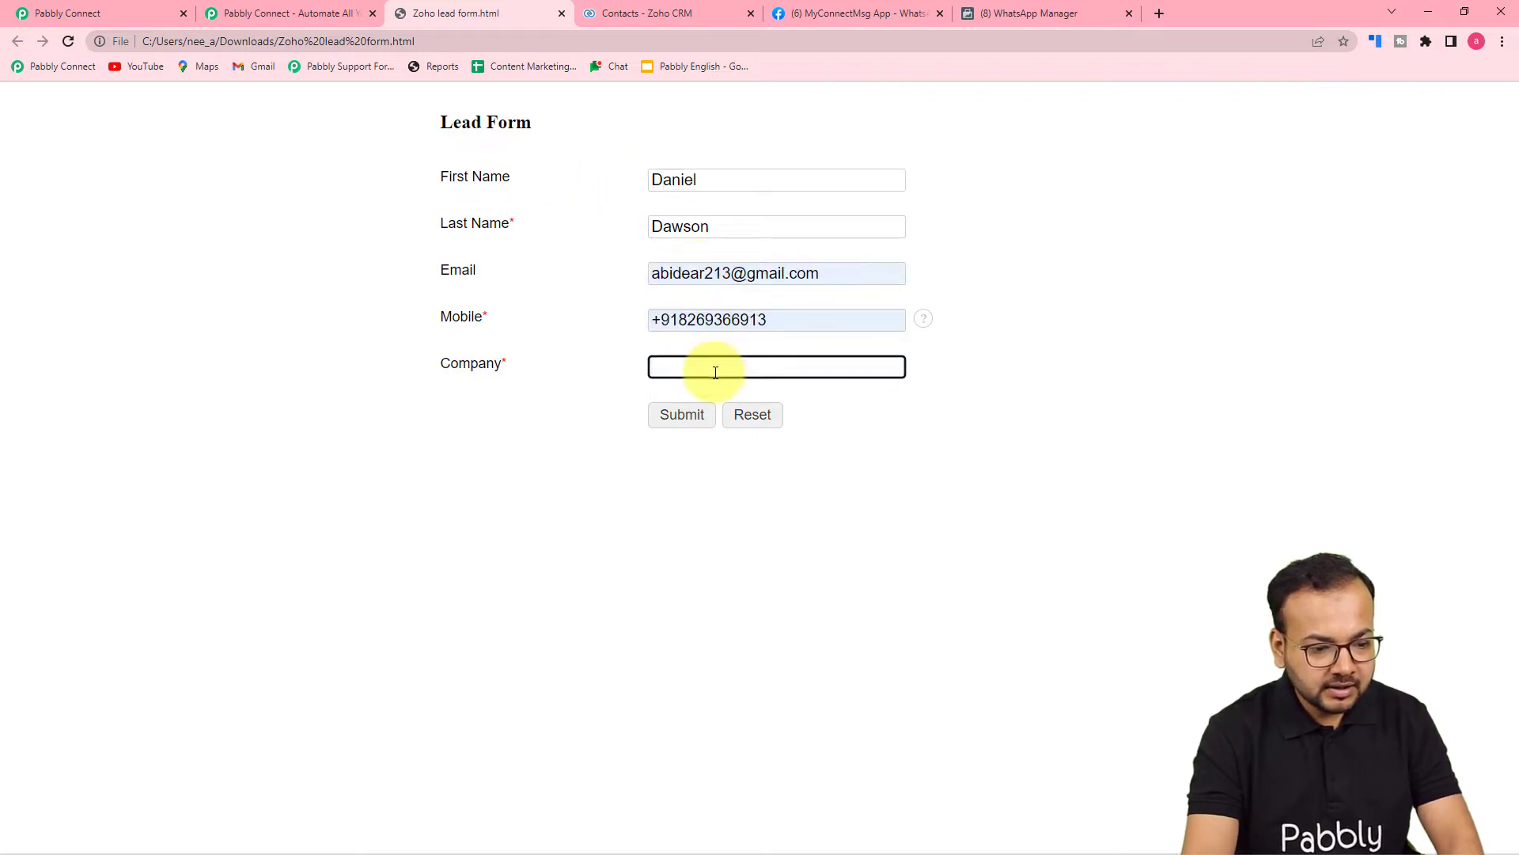
type("TCS")
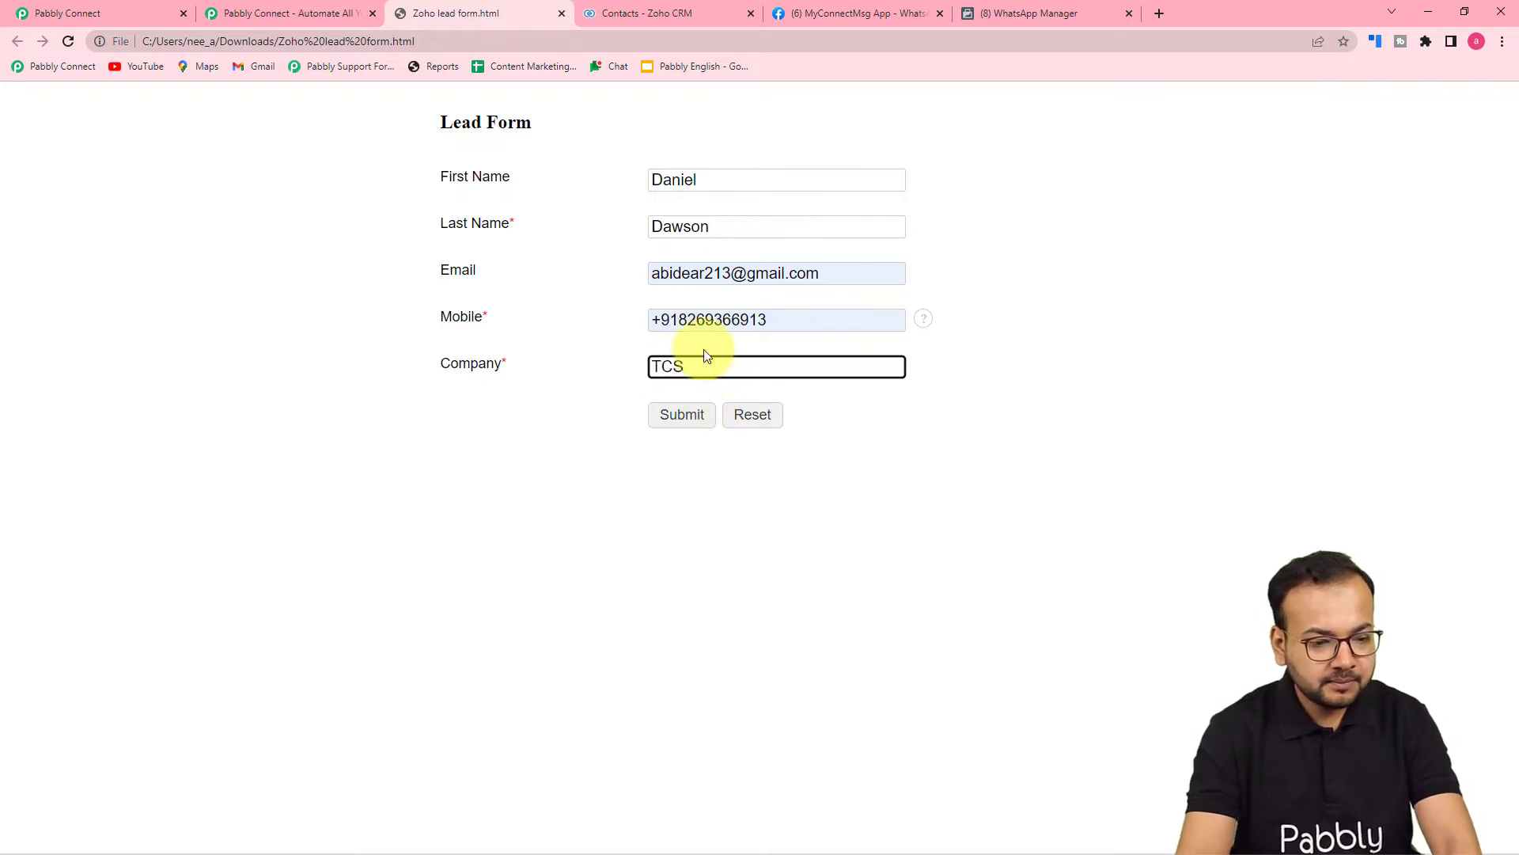
Replace the mobile with a new number and submit the form.
left_click(776, 324)
key("BackSpace")
key("BackSpace")
key("BackSpace")
key("BackSpace")
key("BackSpace")
key("BackSpace")
key("BackSpace")
key("BackSpace")
key("BackSpace")
key("BackSpace")
key("BackSpace")
key("BackSpace")
key("BackSpace")
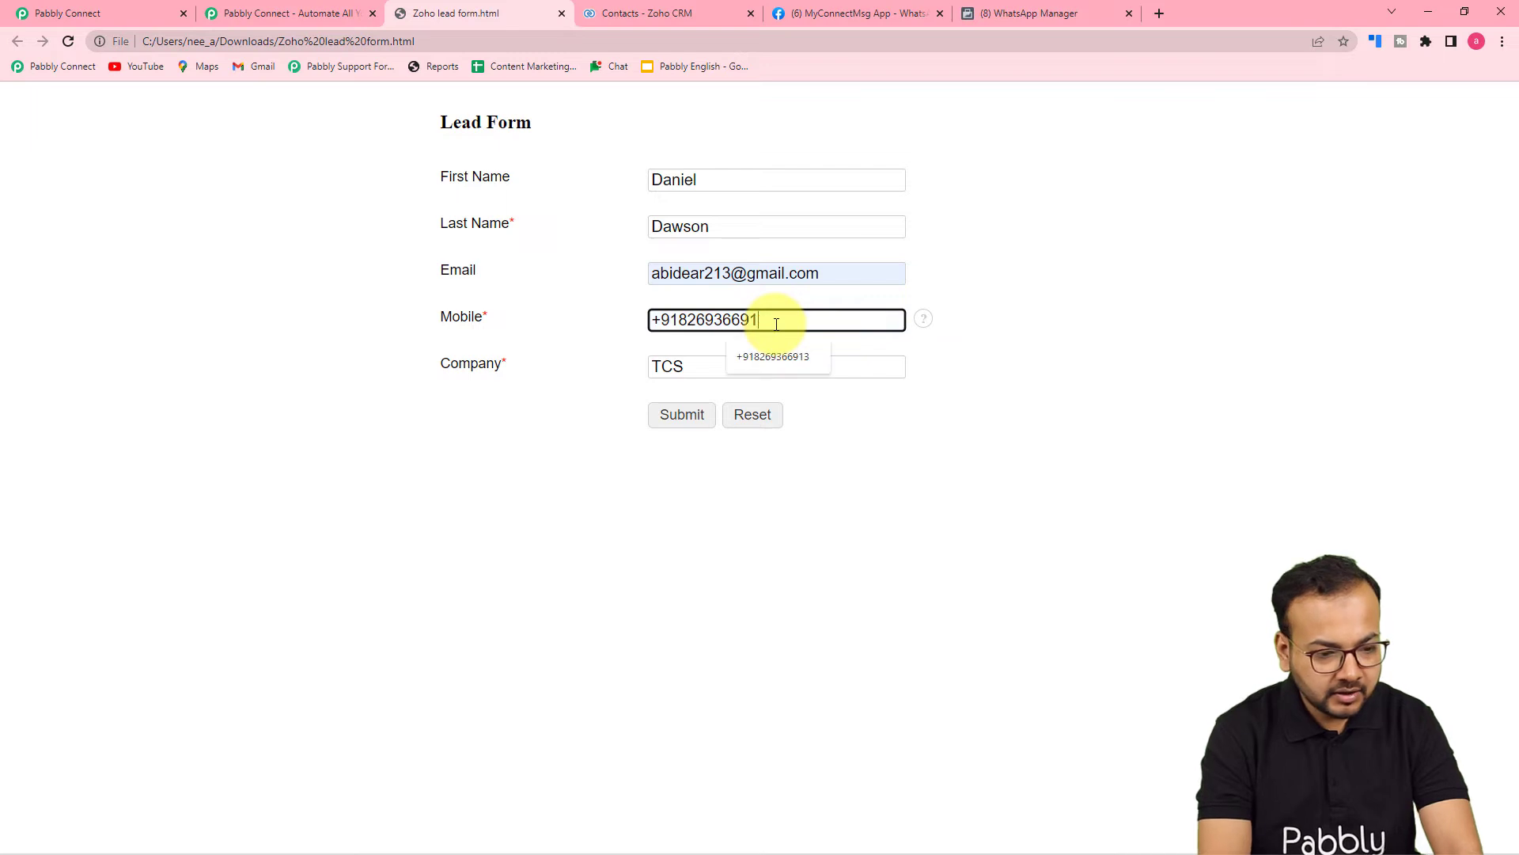
left_click(831, 475)
left_click(681, 416)
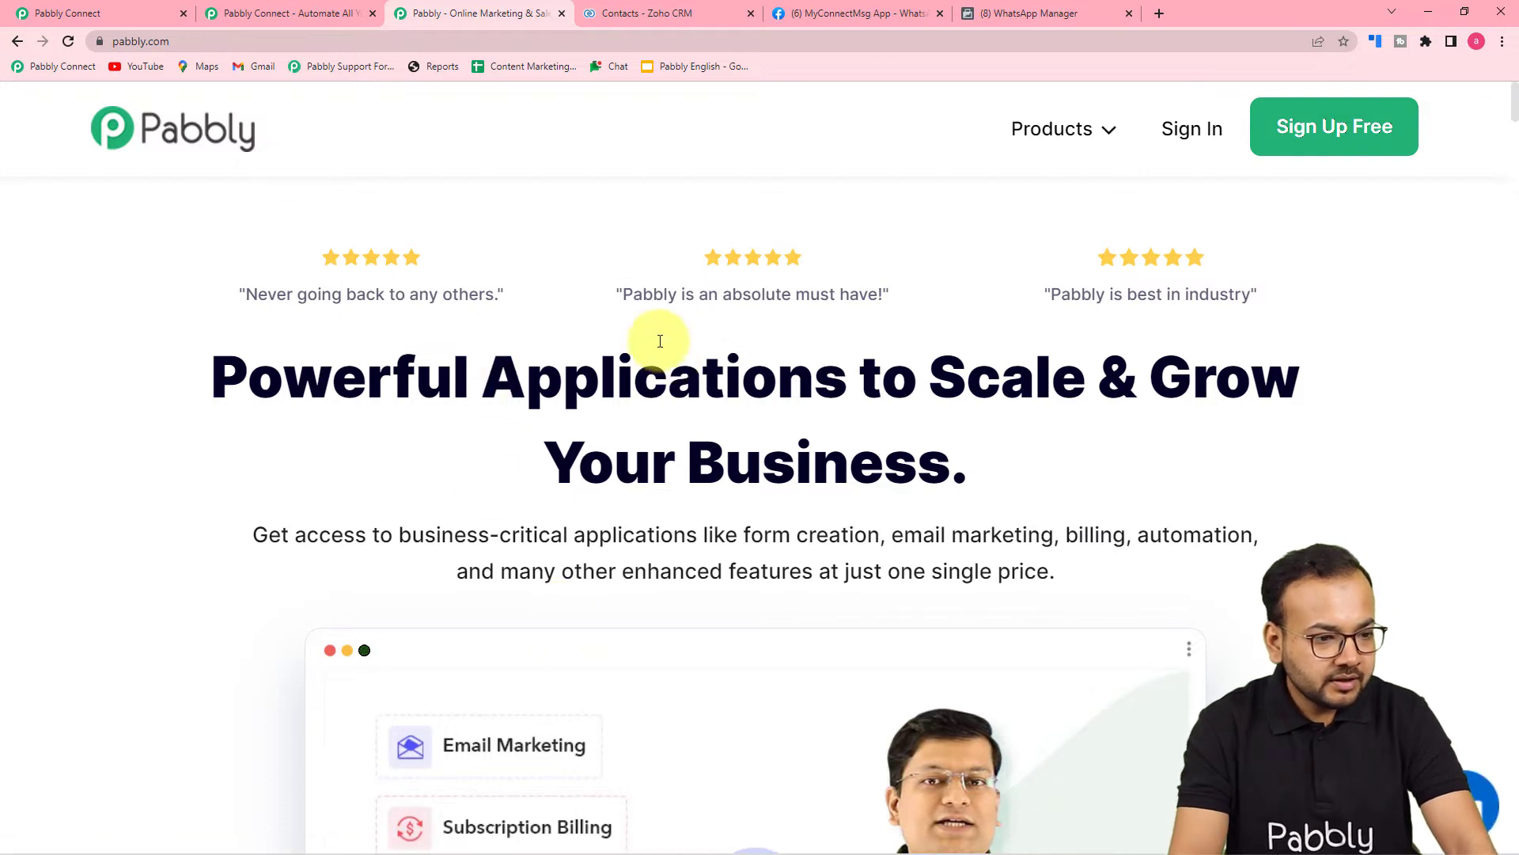
Check the workflow and the Zoho CRM leads list for the submitted lead.
left_click(52, 11)
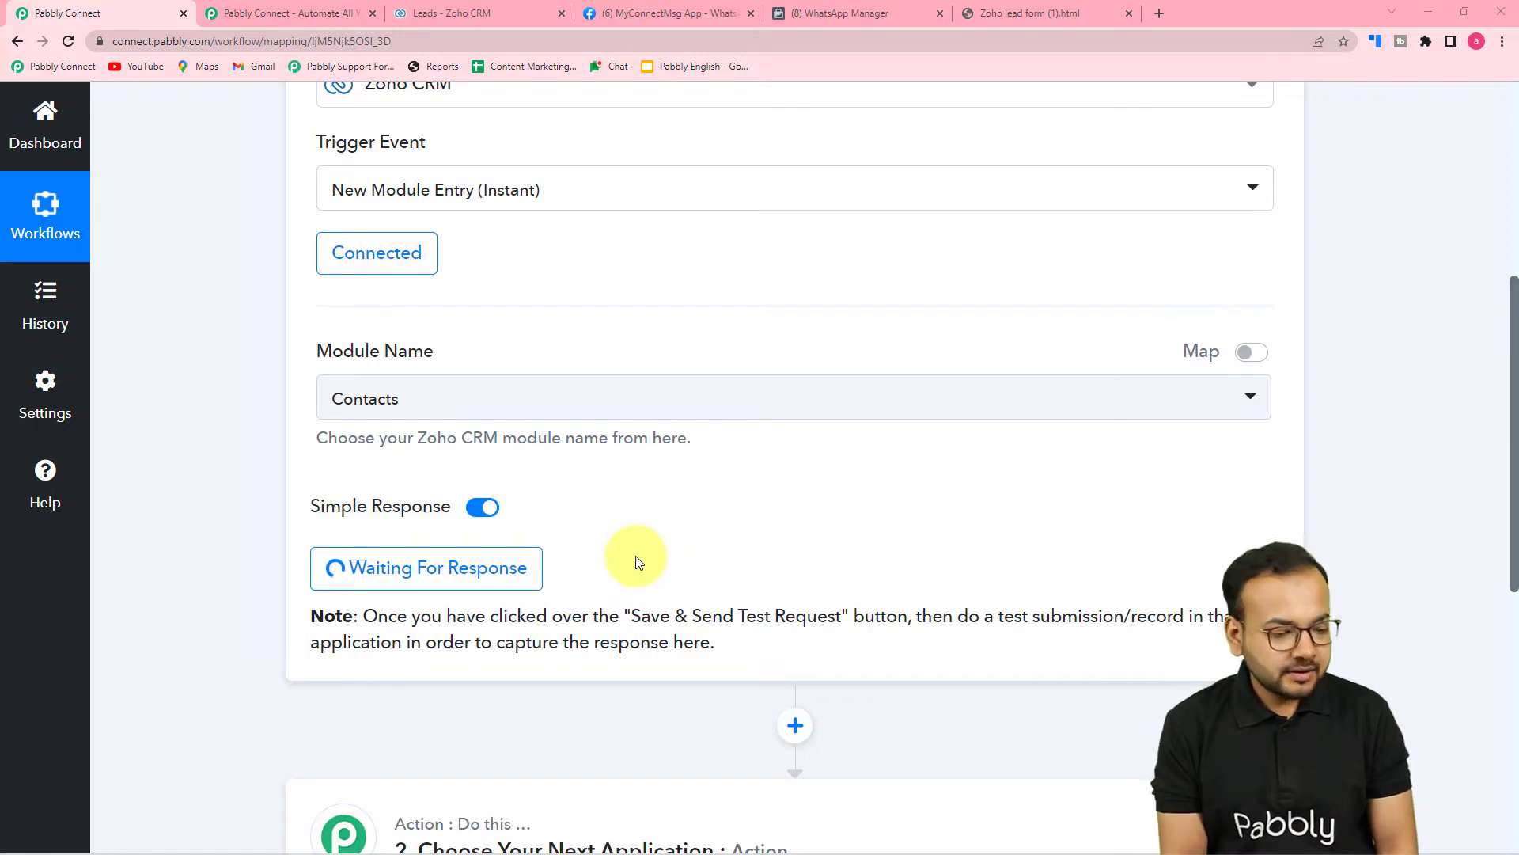
scroll(635, 562, "down", 2)
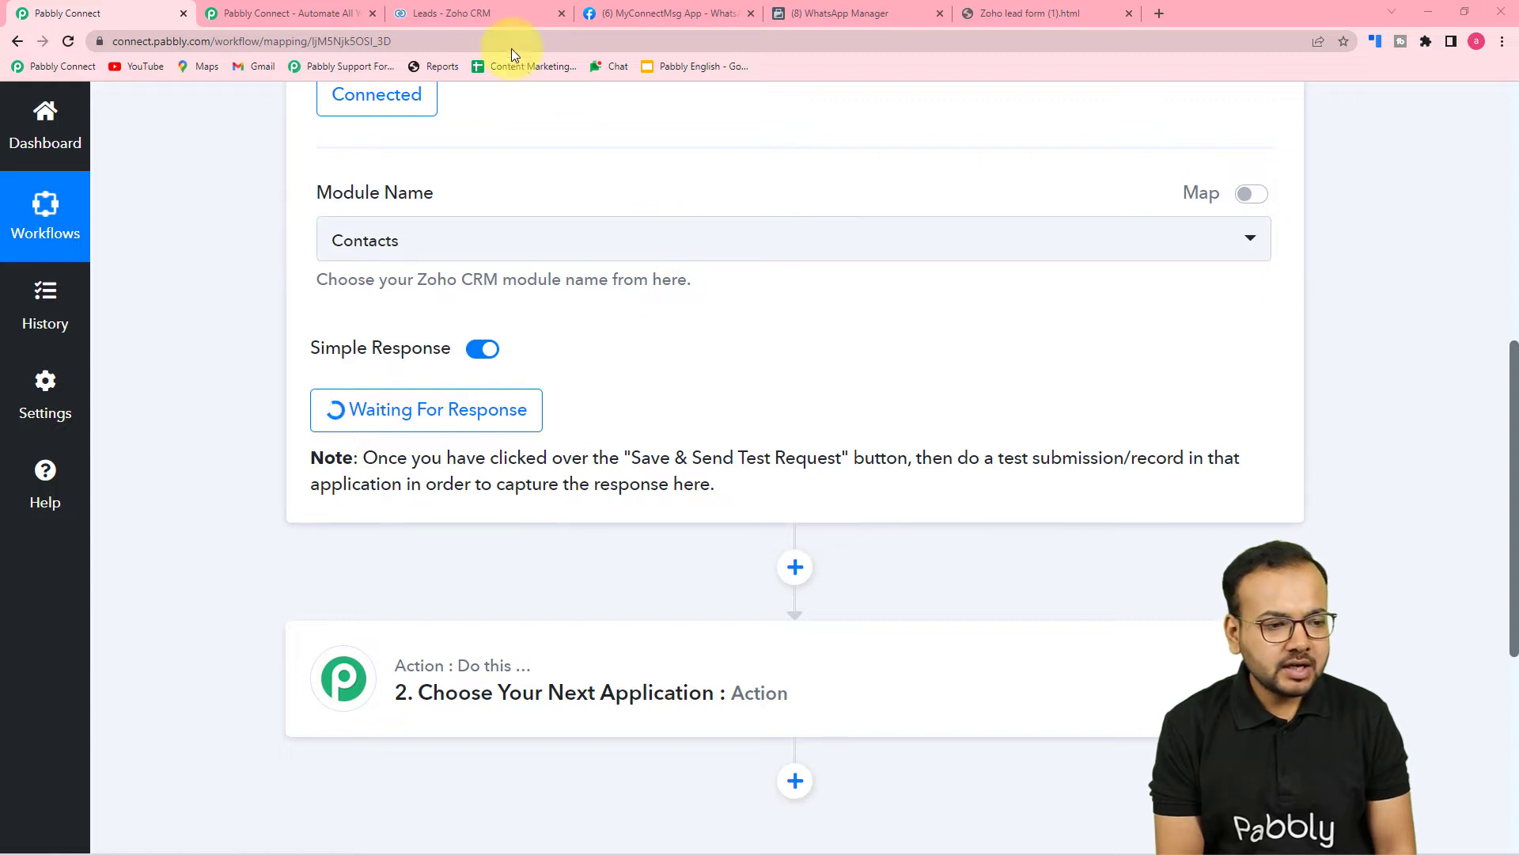
left_click(487, 13)
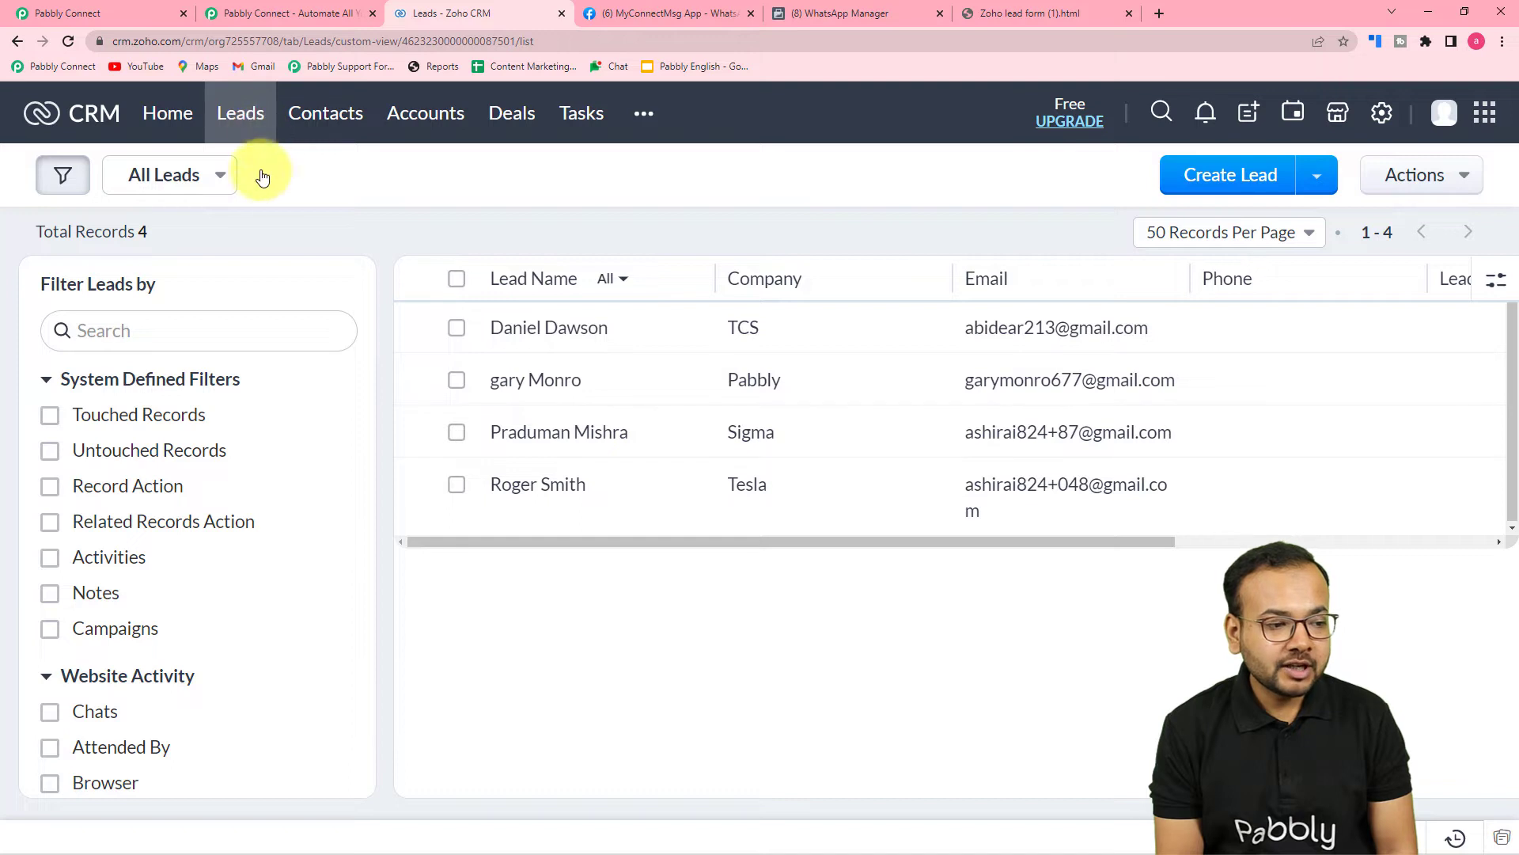
left_click(117, 11)
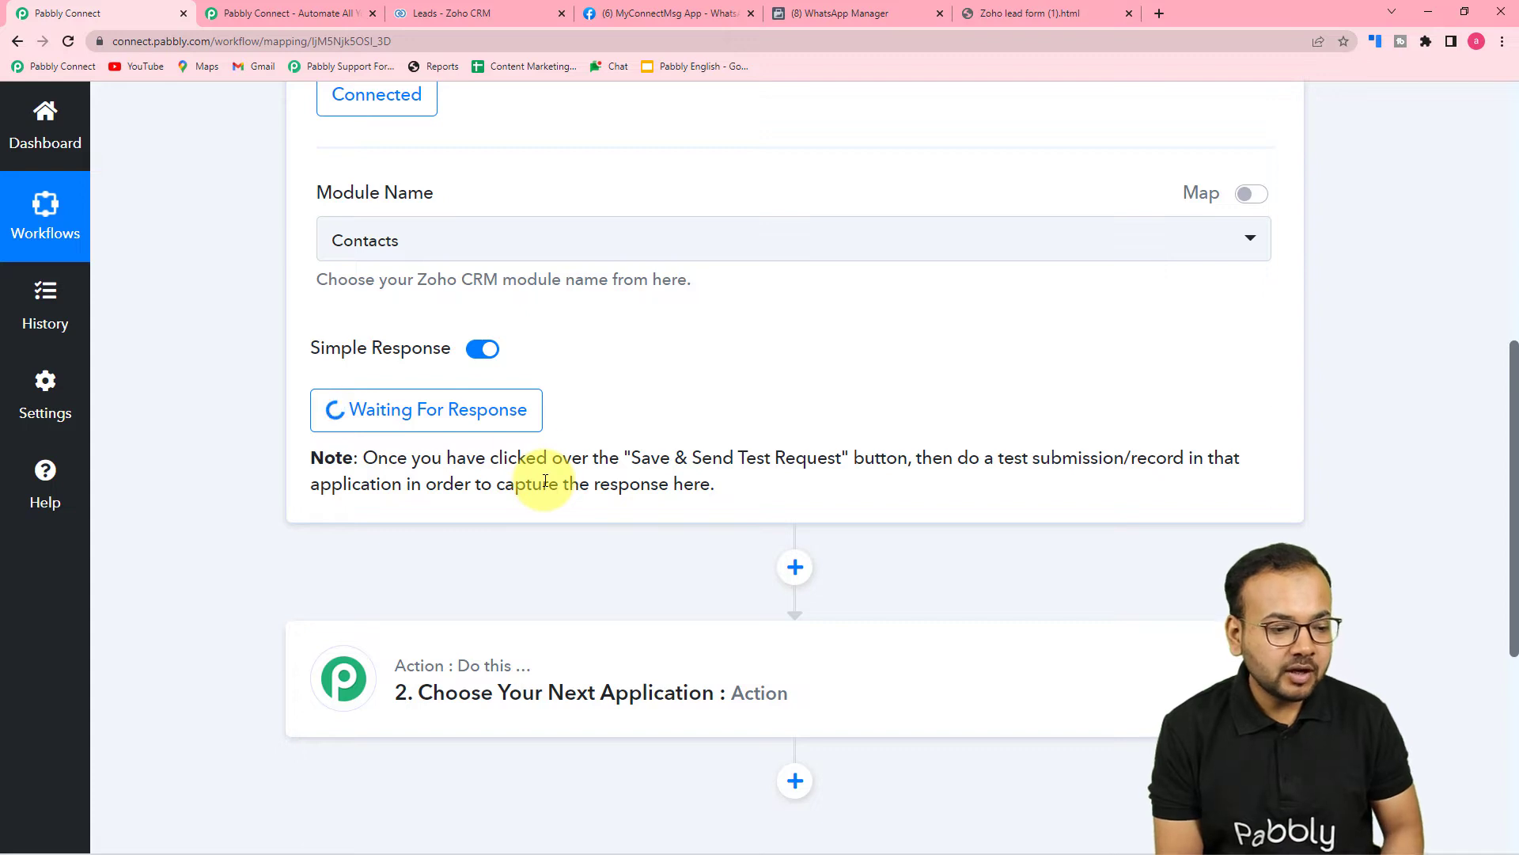
Change the trigger module to Leads and open the lead form again.
left_click(475, 250)
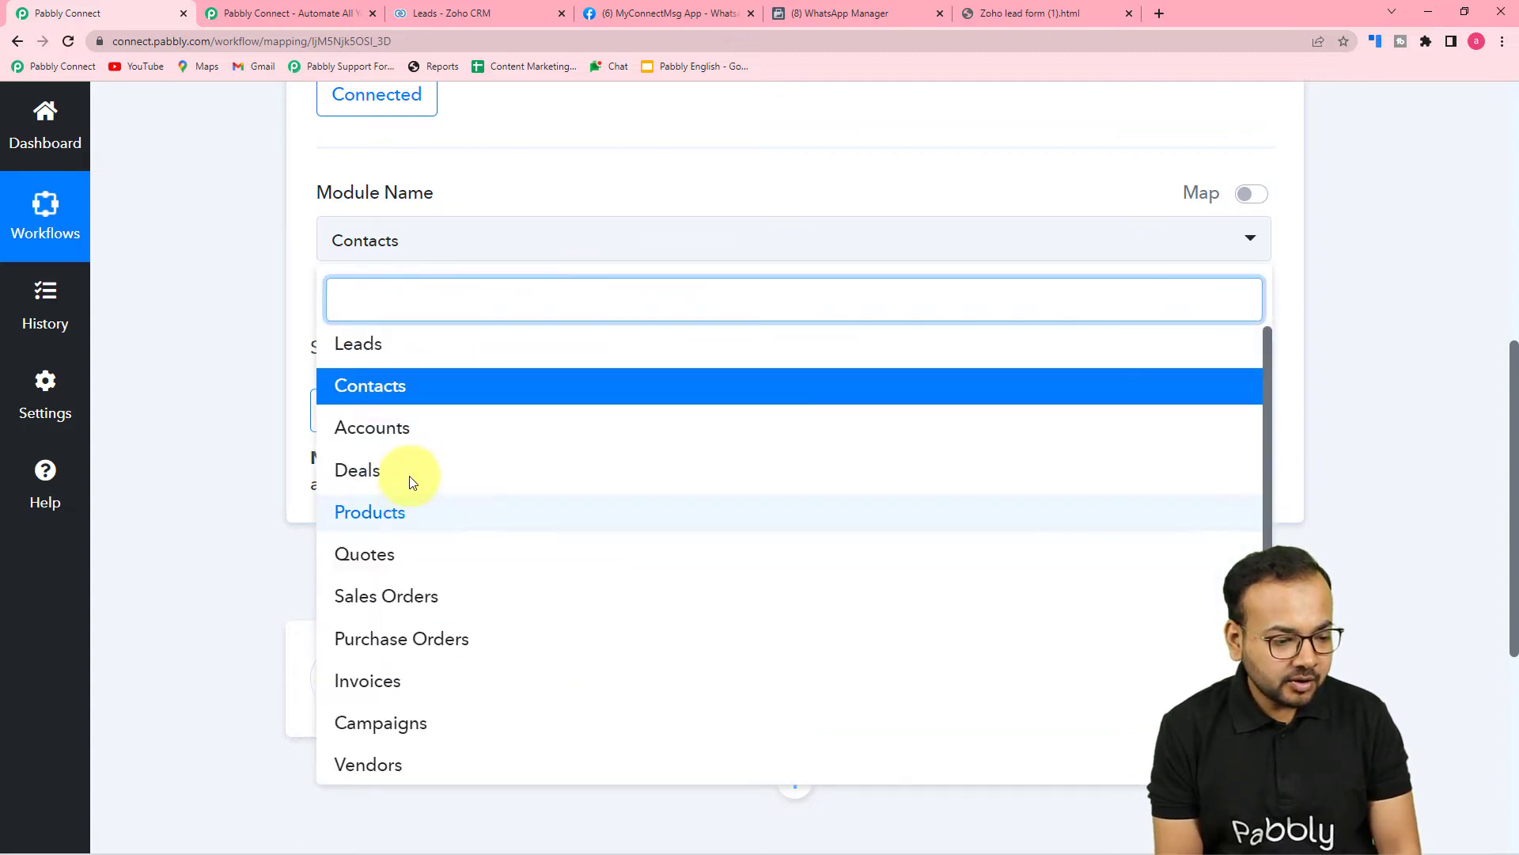
left_click(360, 345)
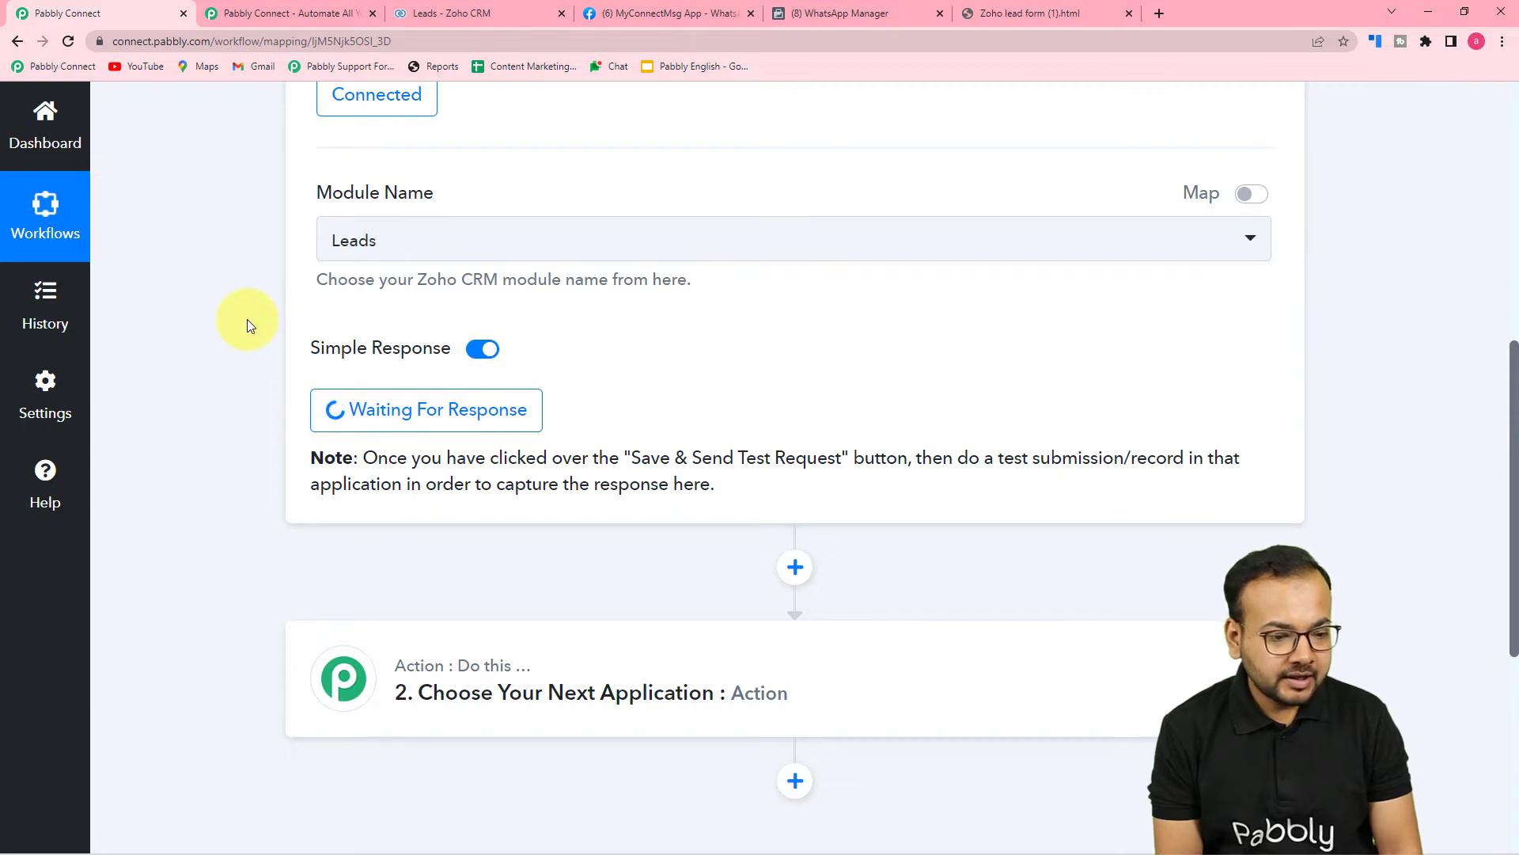
left_click(1030, 15)
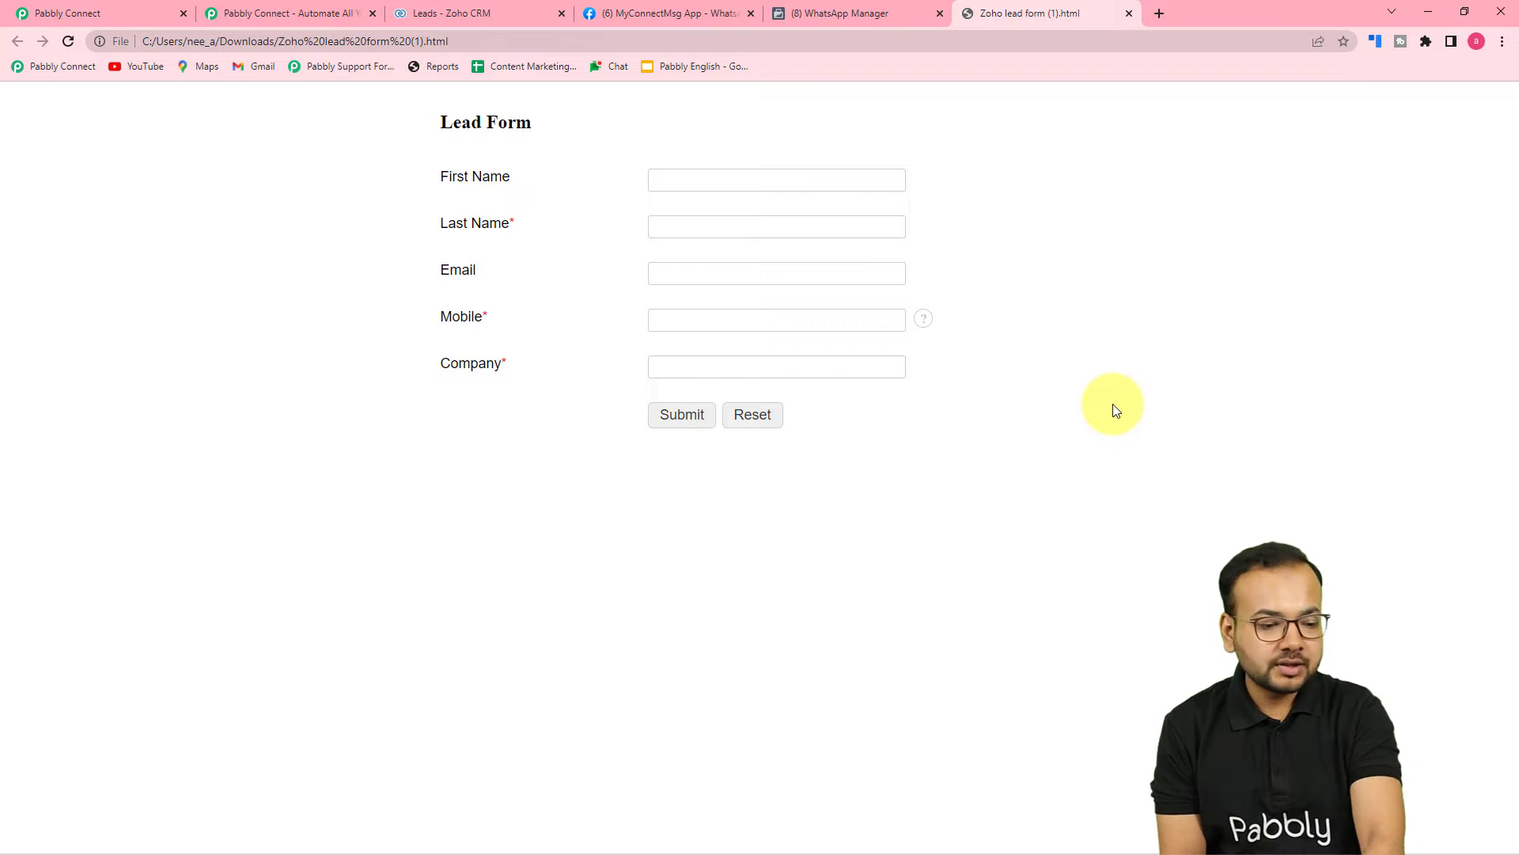
Enter the second lead's first and last name.
left_click(812, 190)
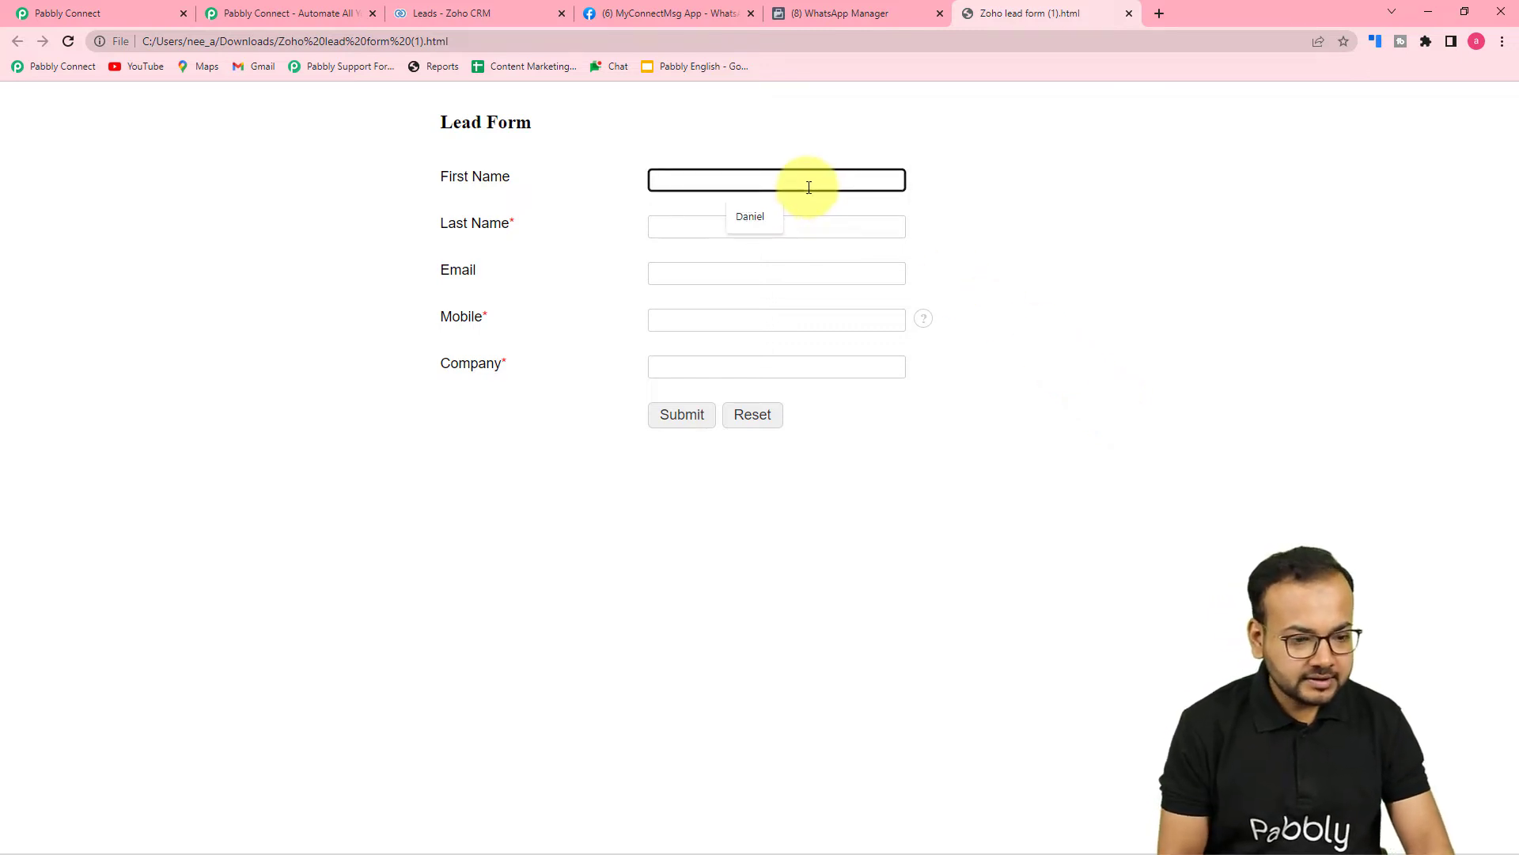
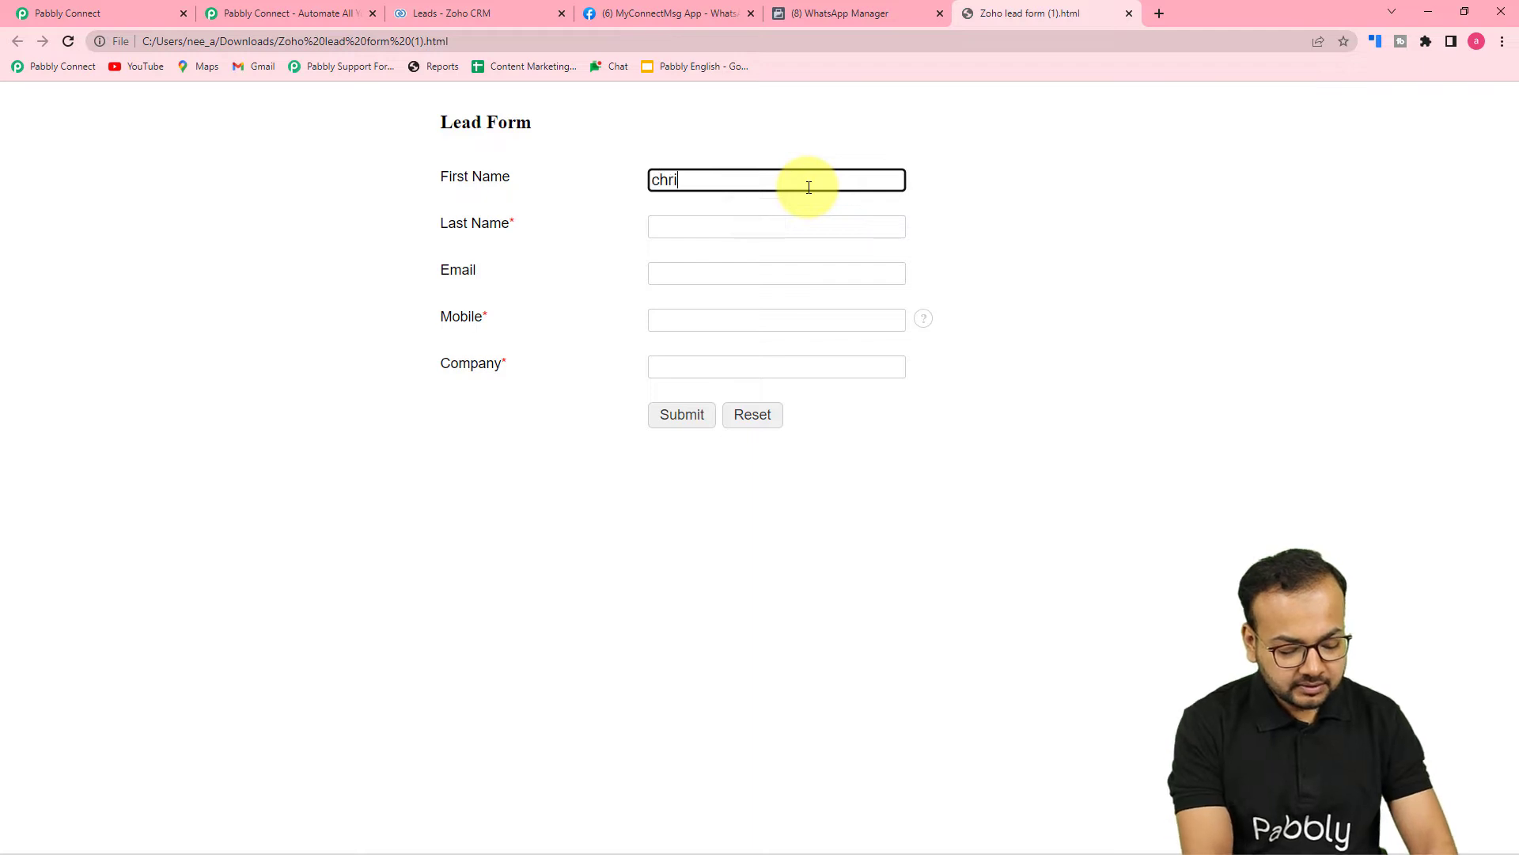
left_click(767, 227)
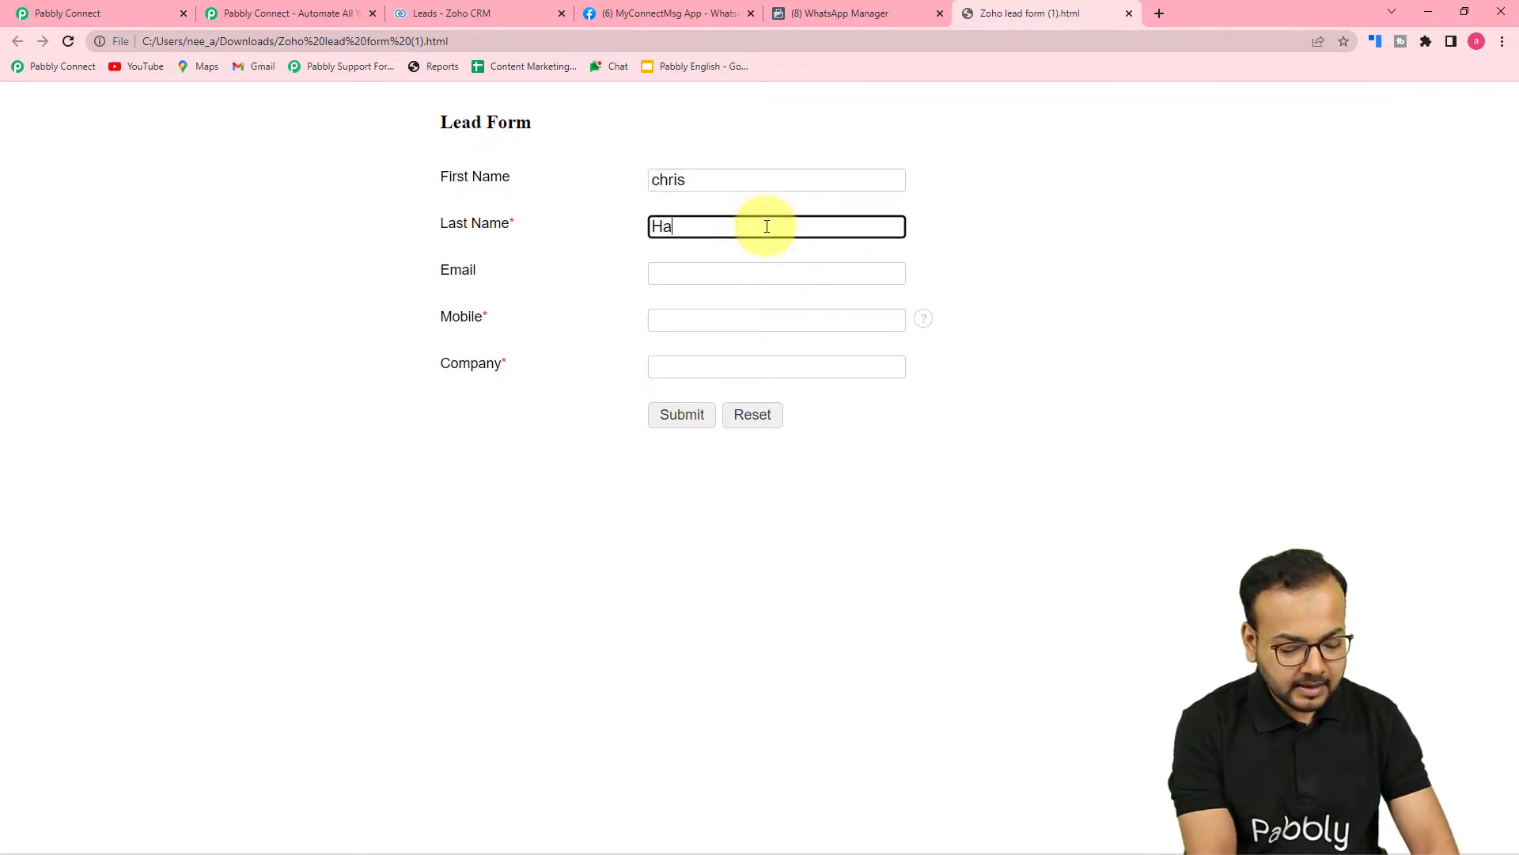
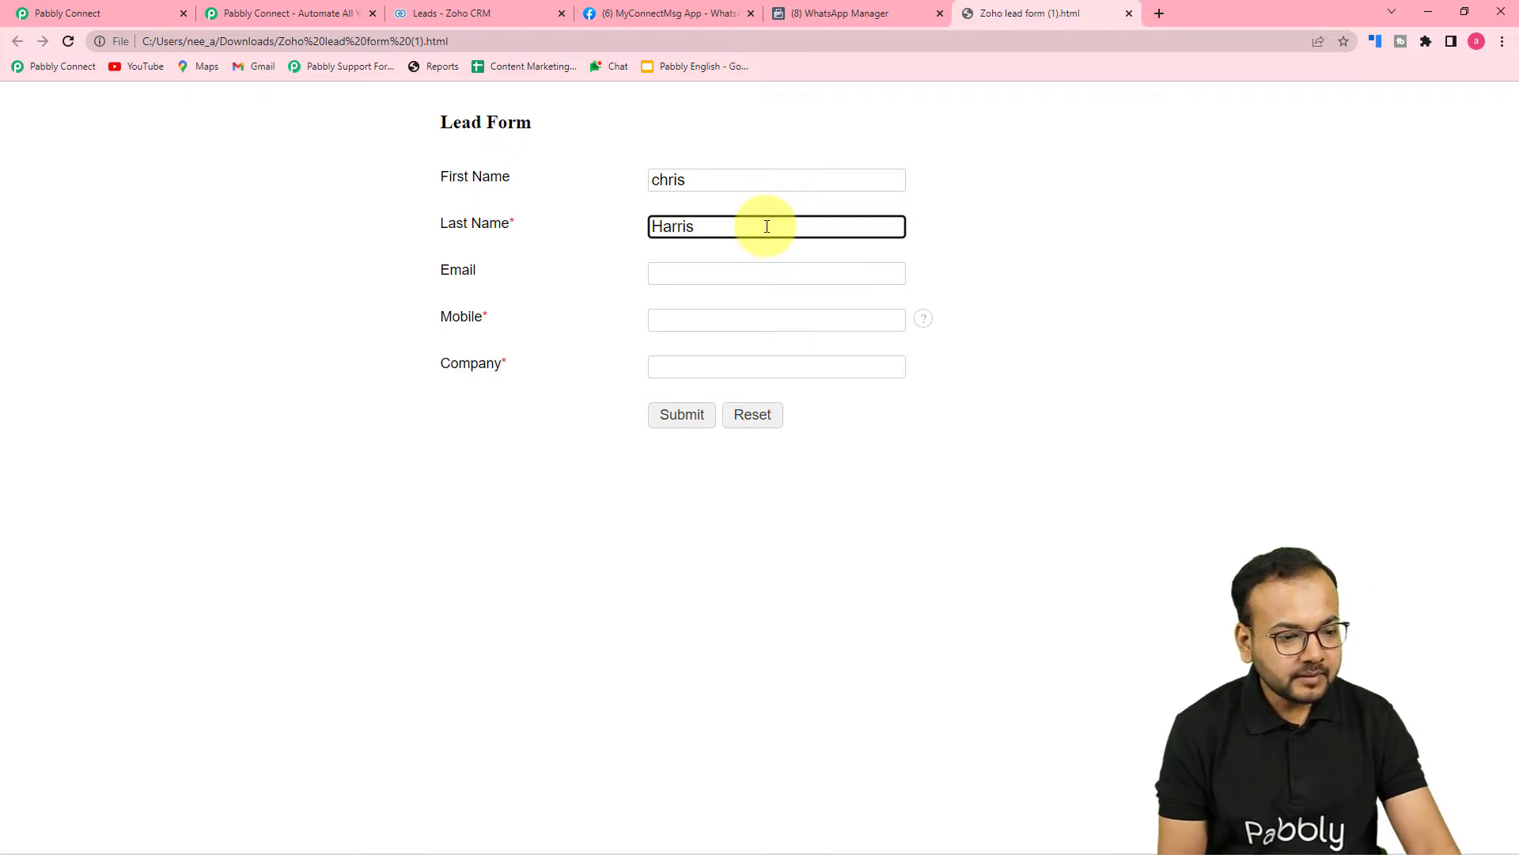
Fill e-mail and mobile from suggestions, set company Mindtree, and submit.
left_click(801, 273)
left_click(772, 334)
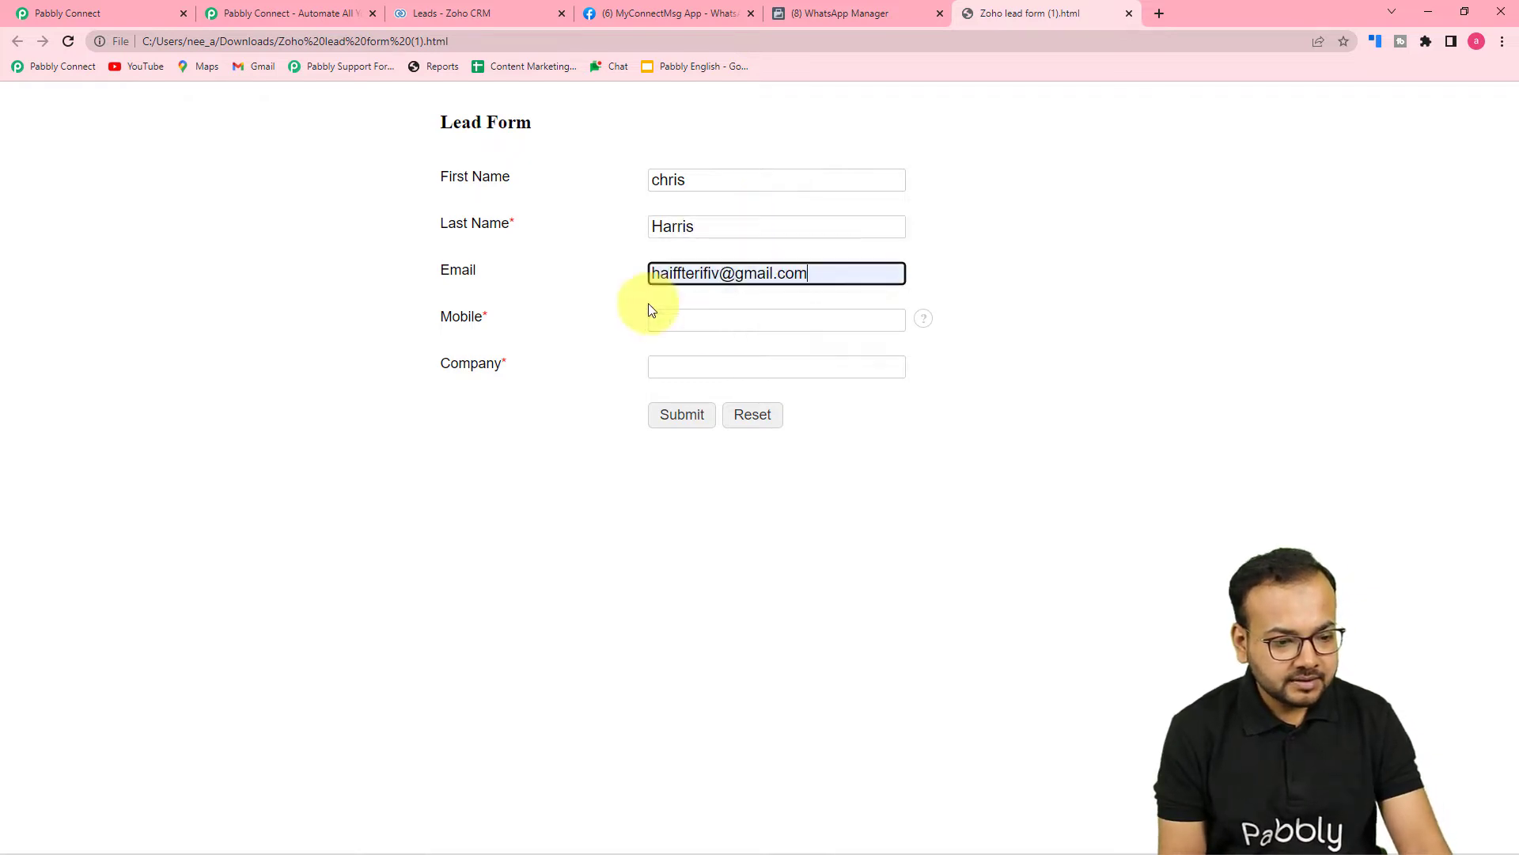
left_click(669, 318)
left_click(736, 387)
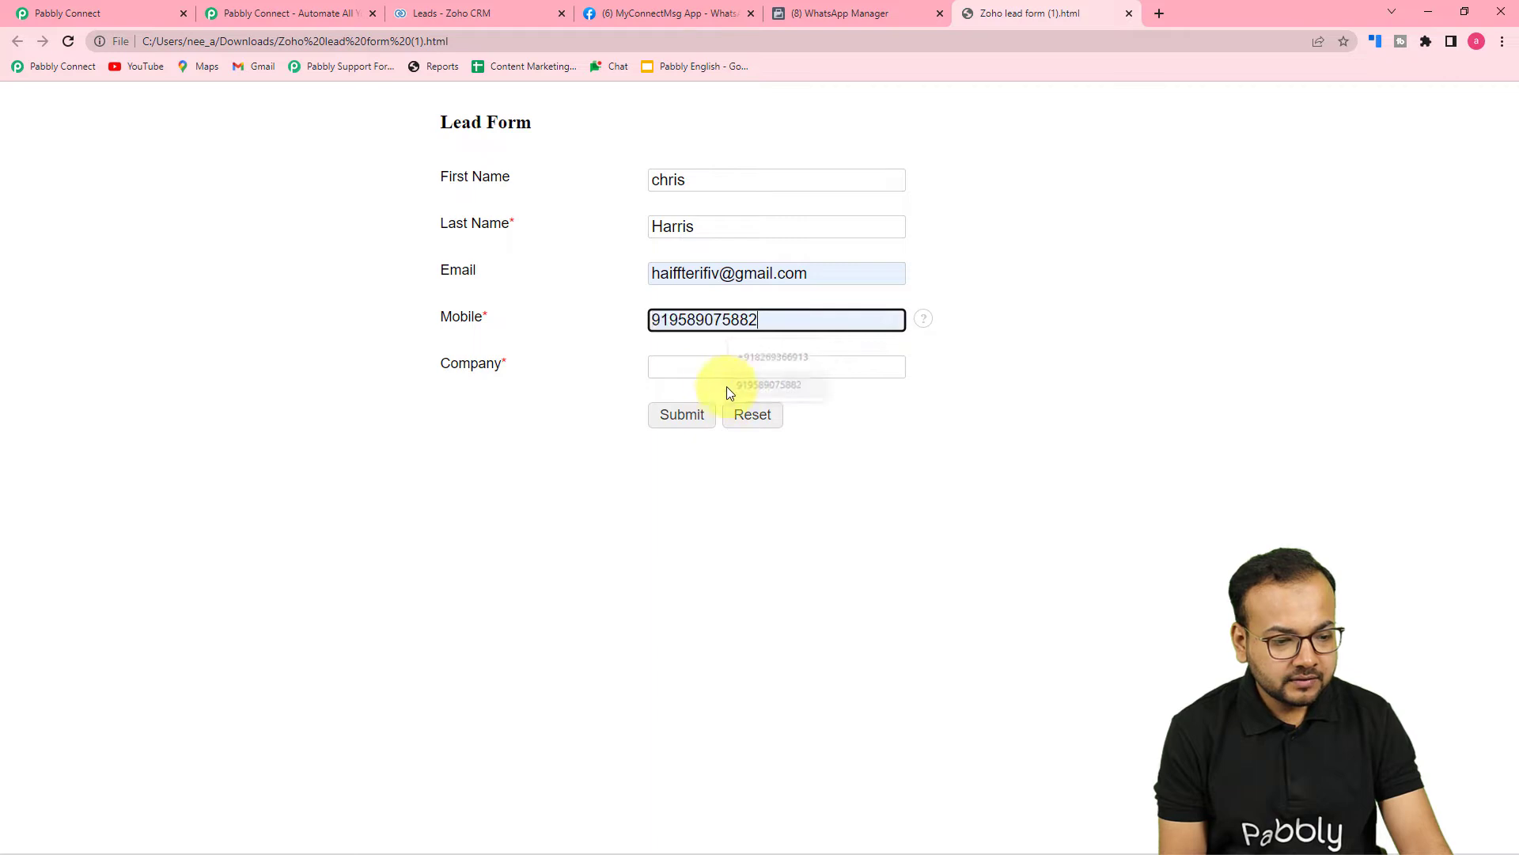
left_click(687, 366)
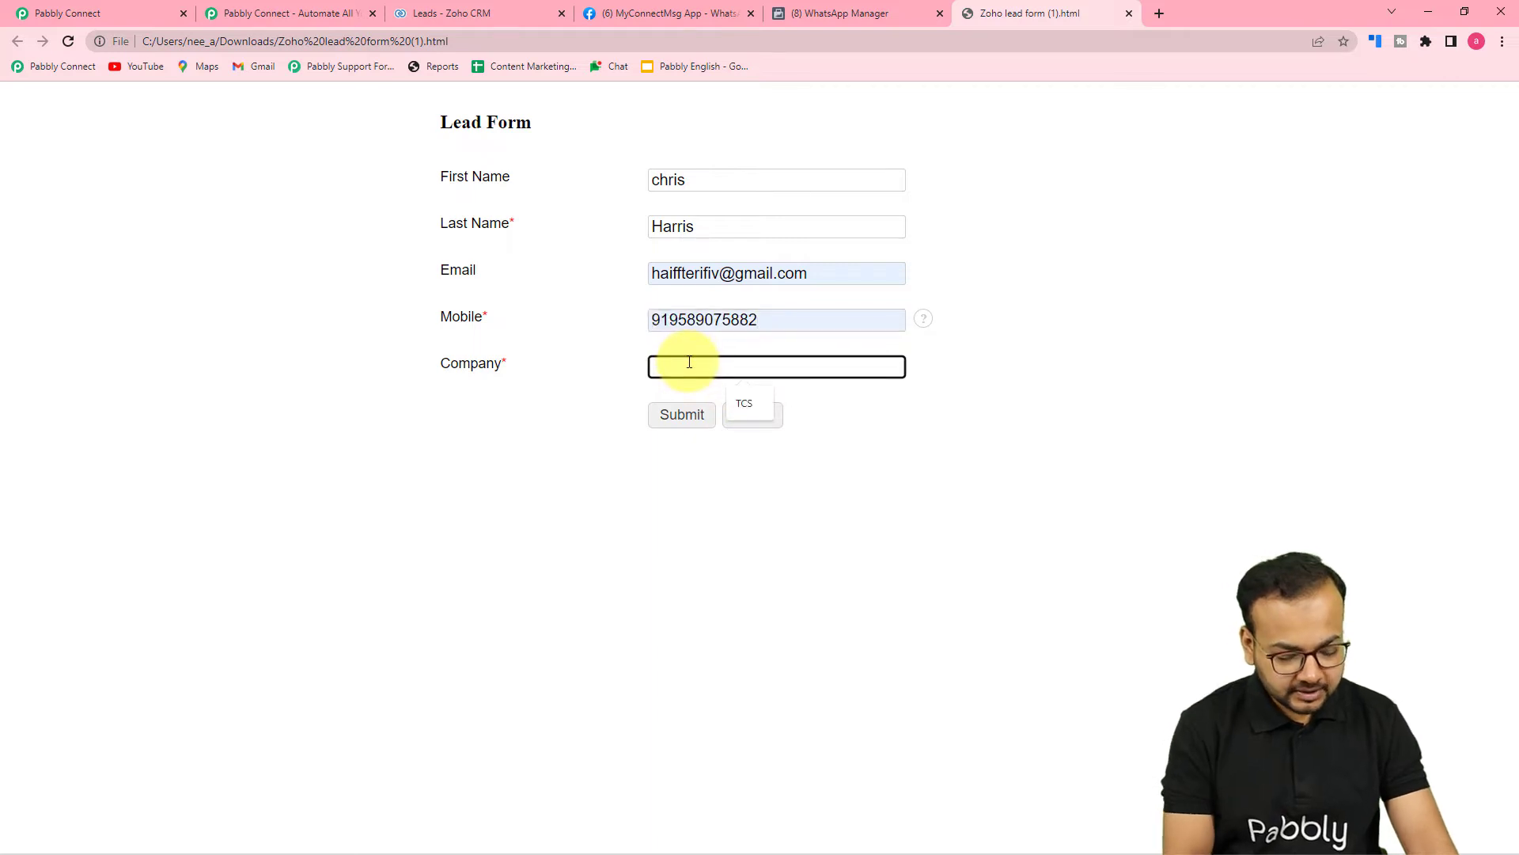
type("Mindtree")
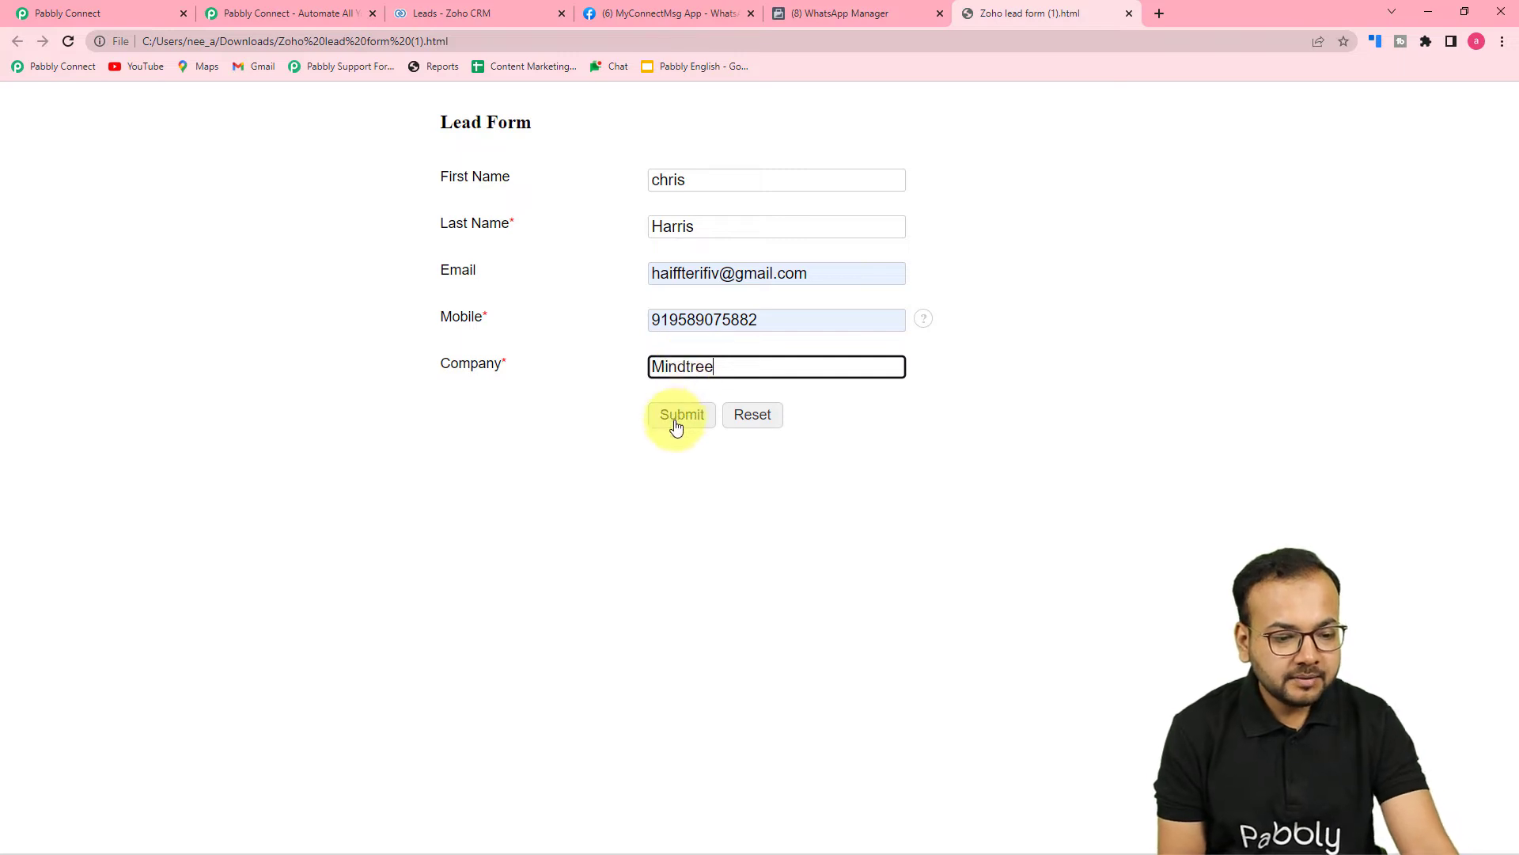
left_click(677, 422)
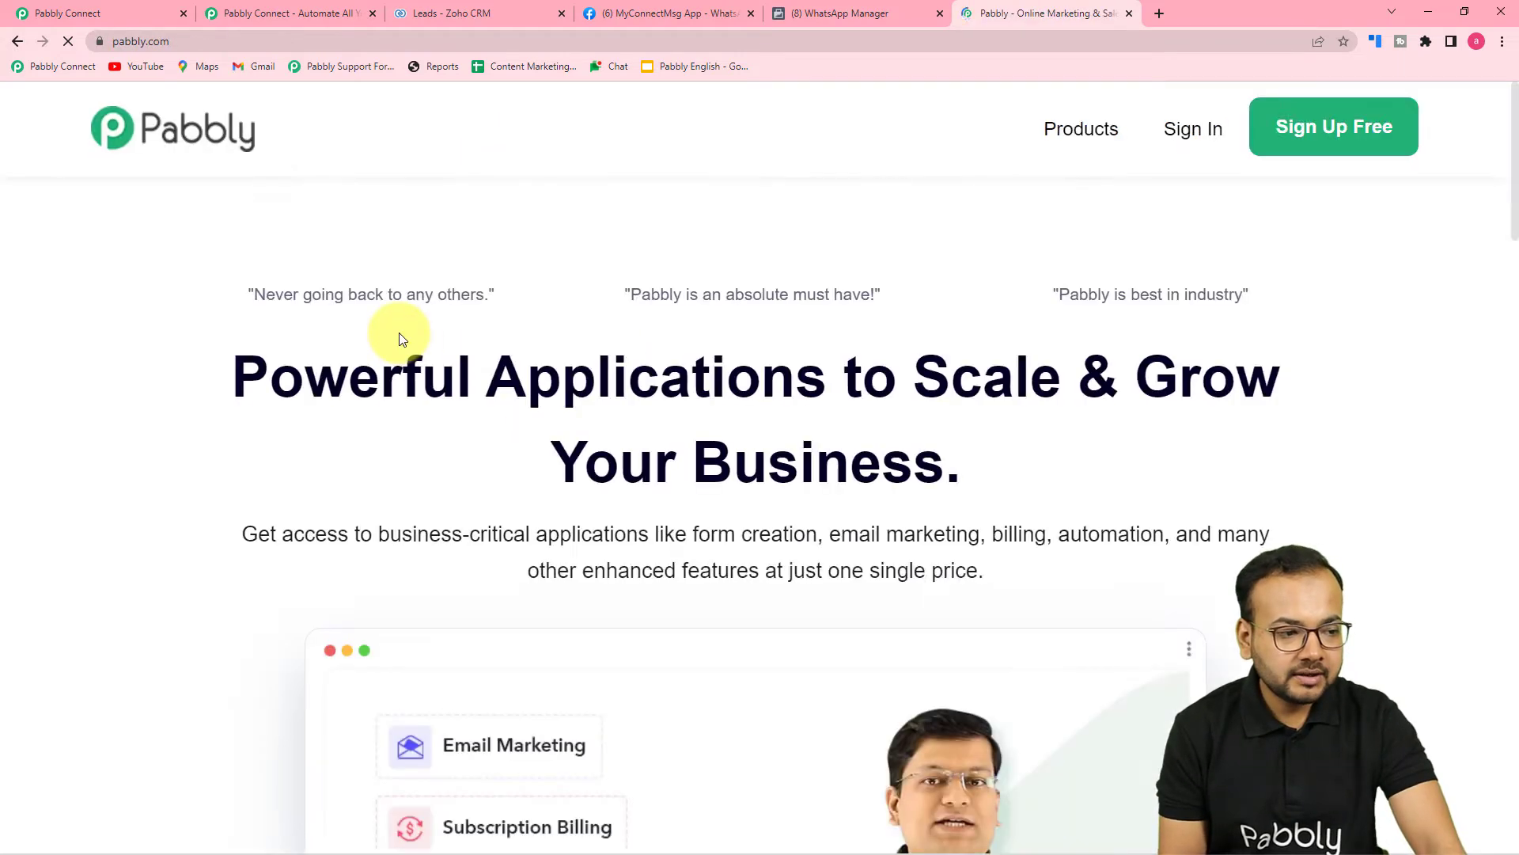
Review the Zoho CRM response fields (first name, last name, mobile, company Mindtree) down to step 2.
left_click(136, 12)
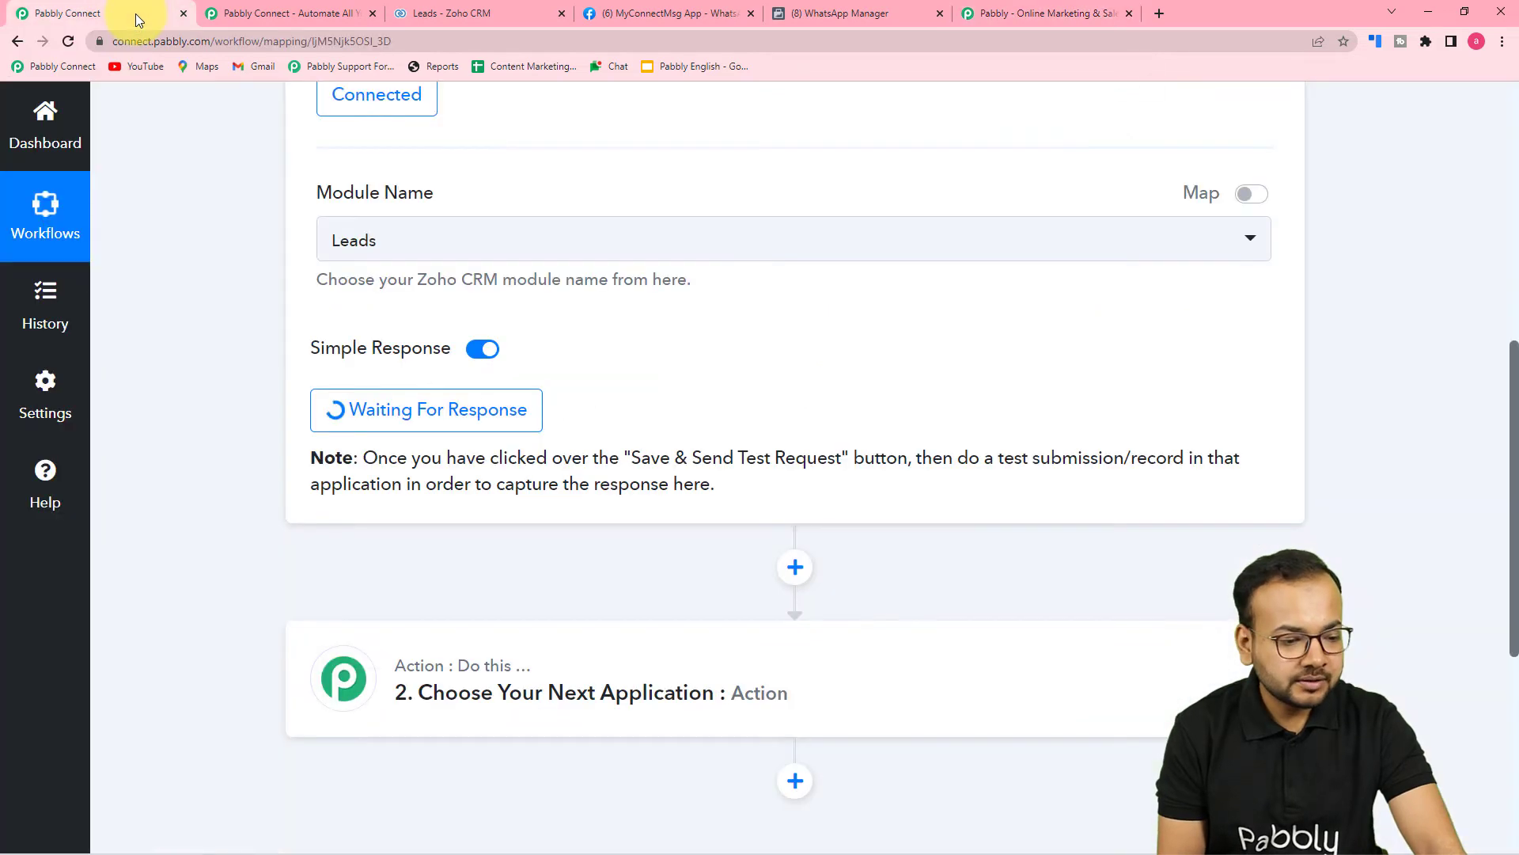
scroll(912, 139, "down", 2)
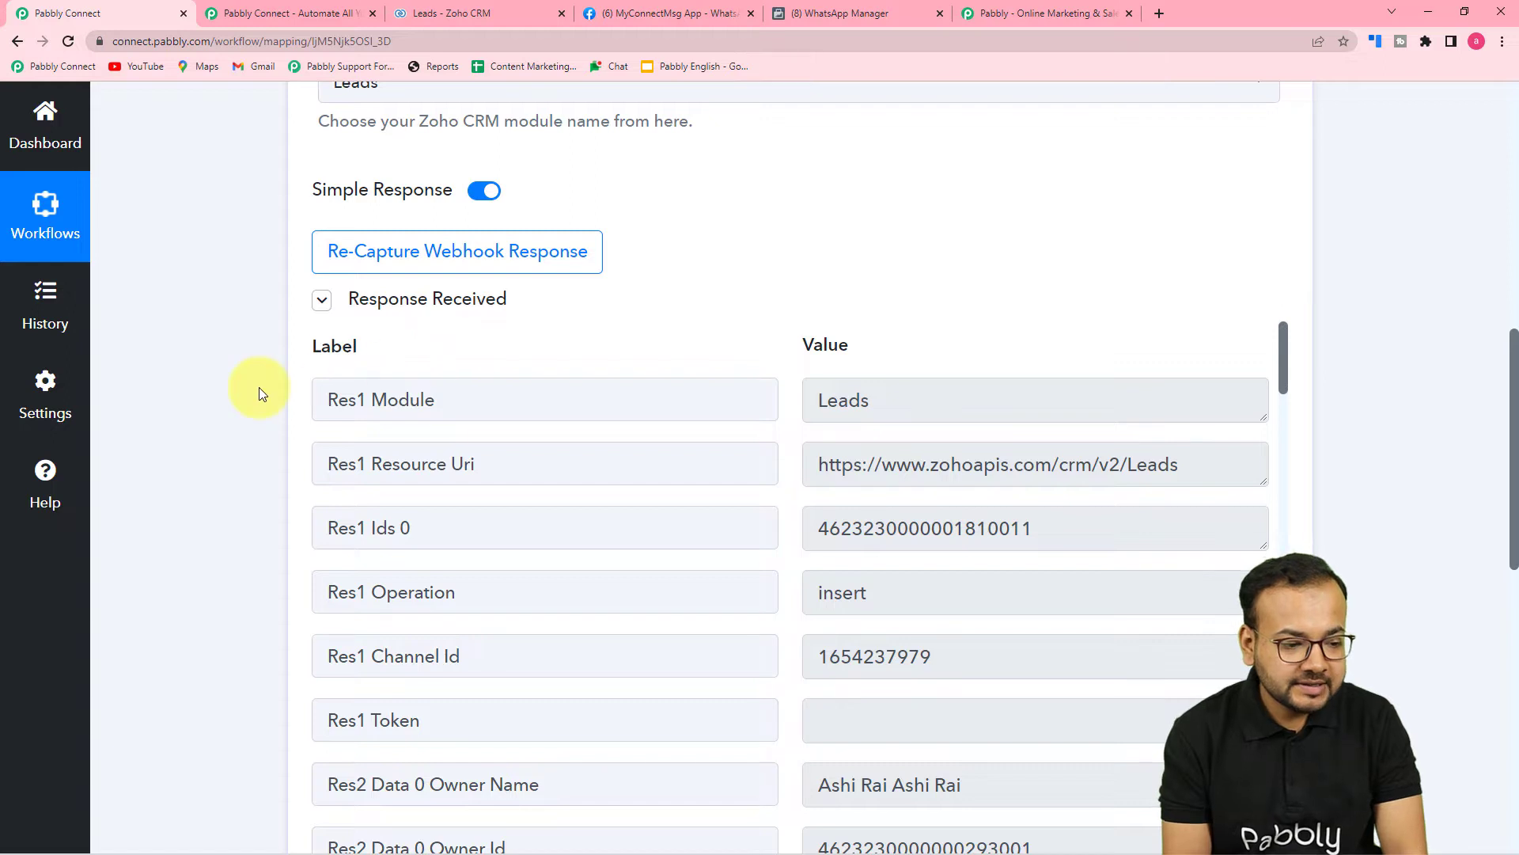
scroll(259, 387, "down", 3)
scroll(568, 336, "down", 1)
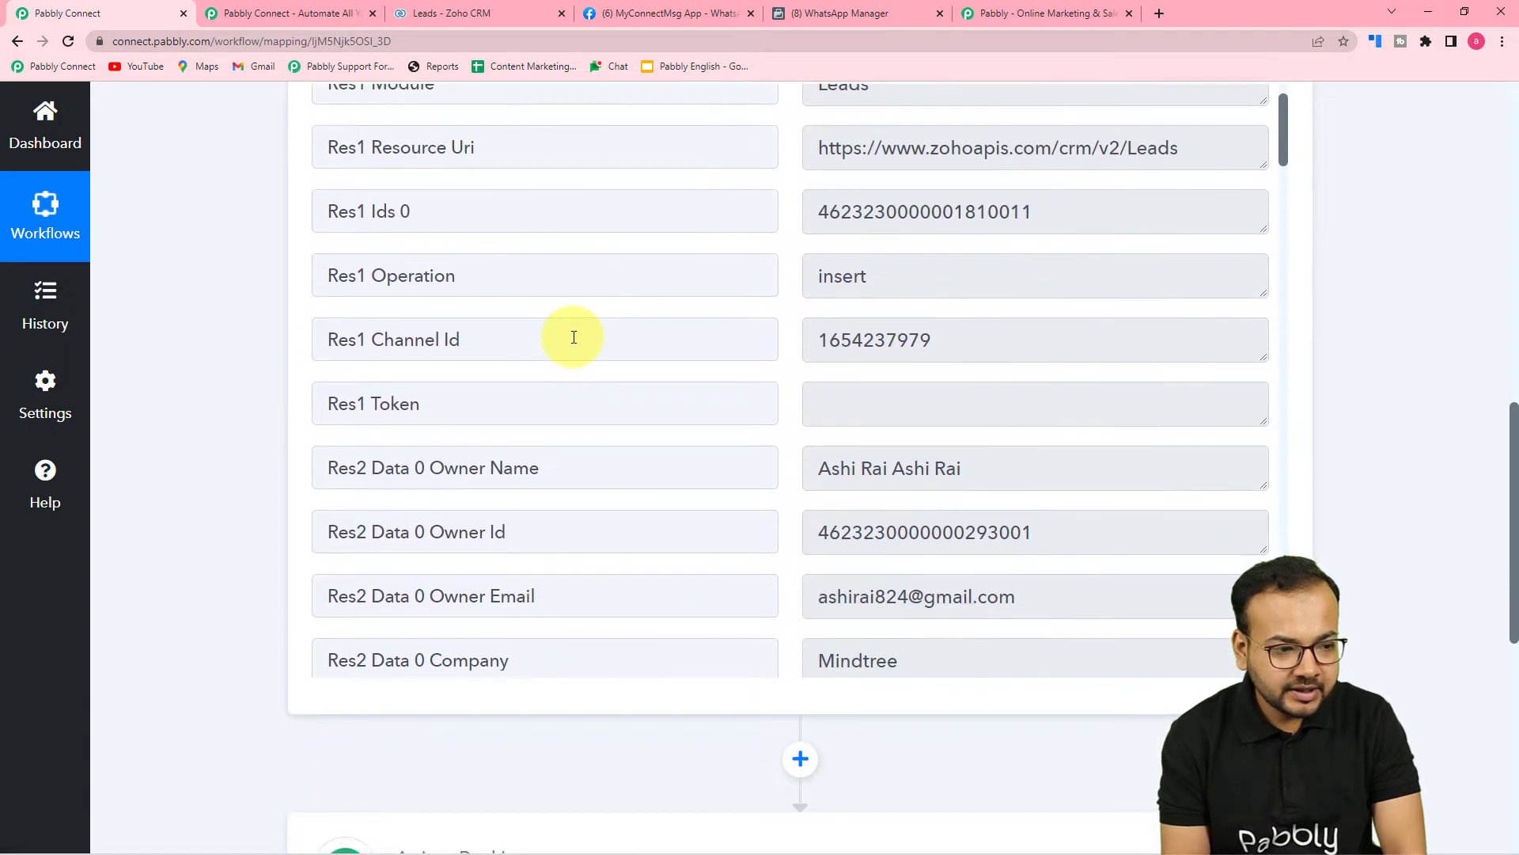
scroll(569, 336, "up", 1)
scroll(675, 282, "down", 4)
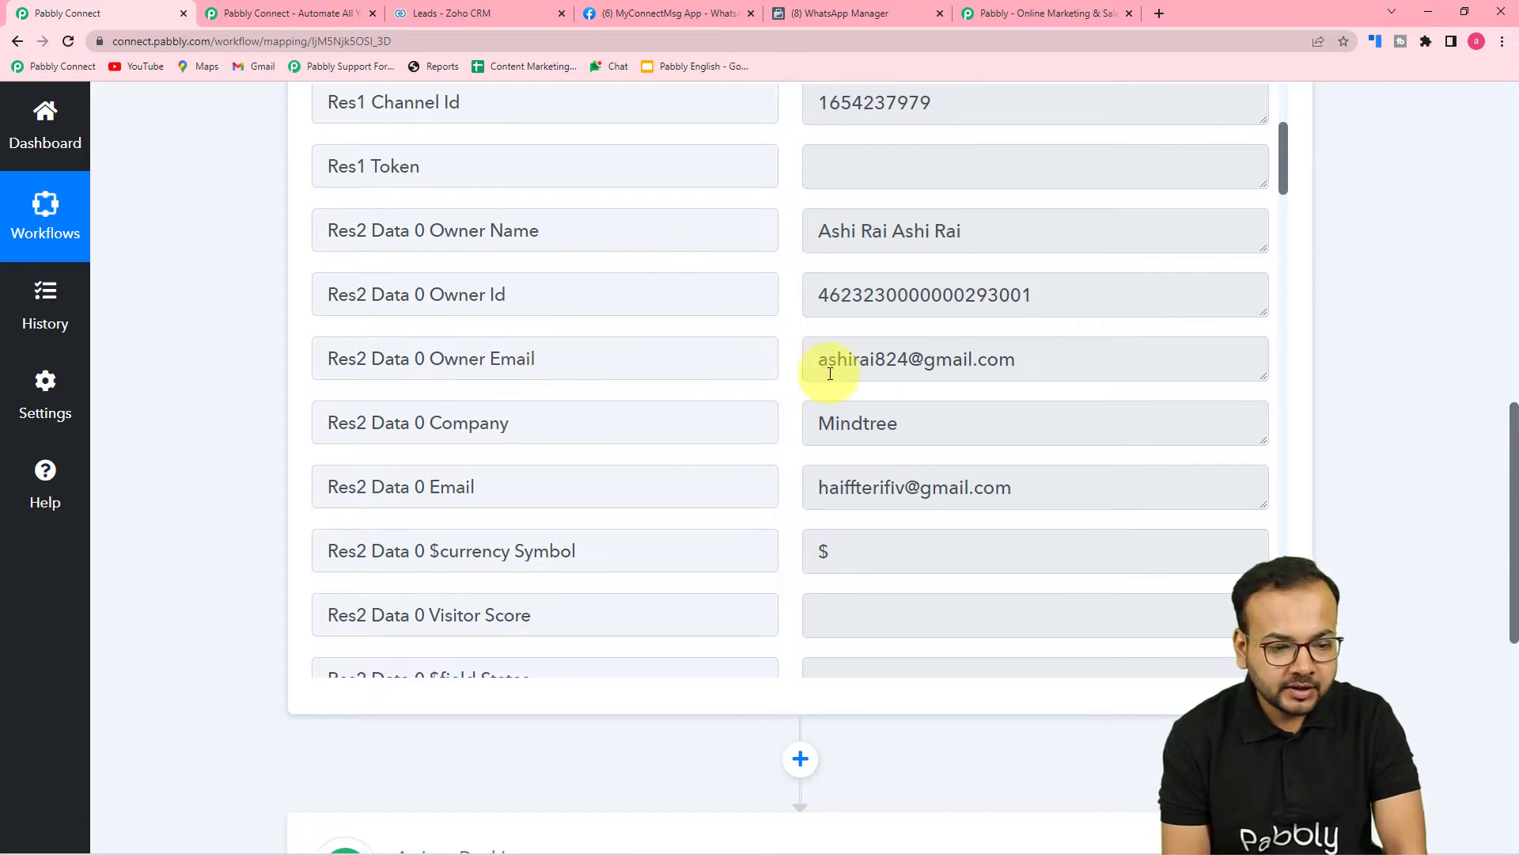
scroll(638, 428, "down", 1)
scroll(717, 396, "down", 10)
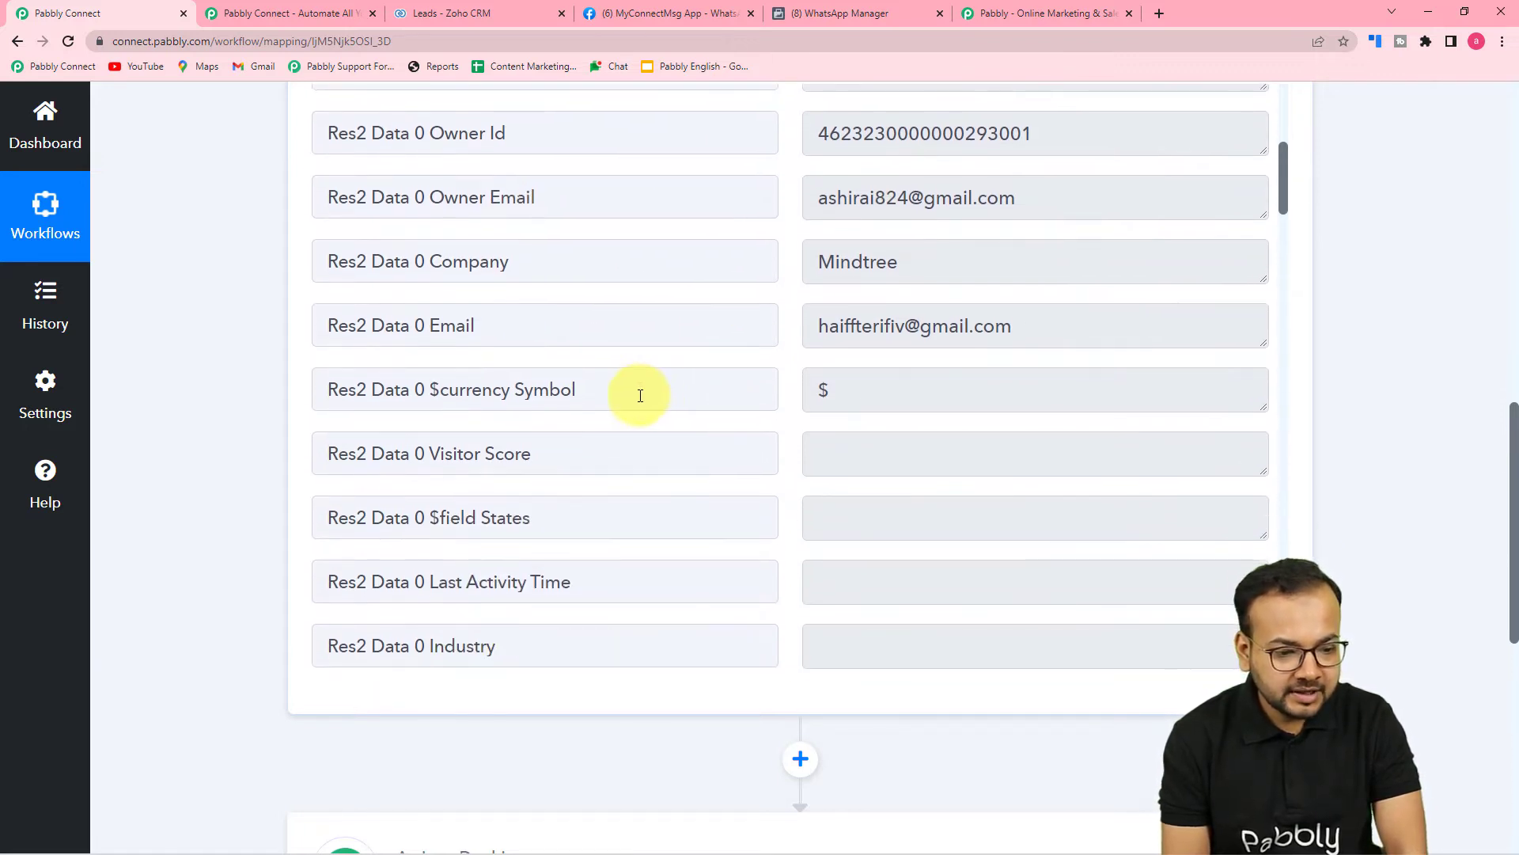
scroll(640, 396, "down", 10)
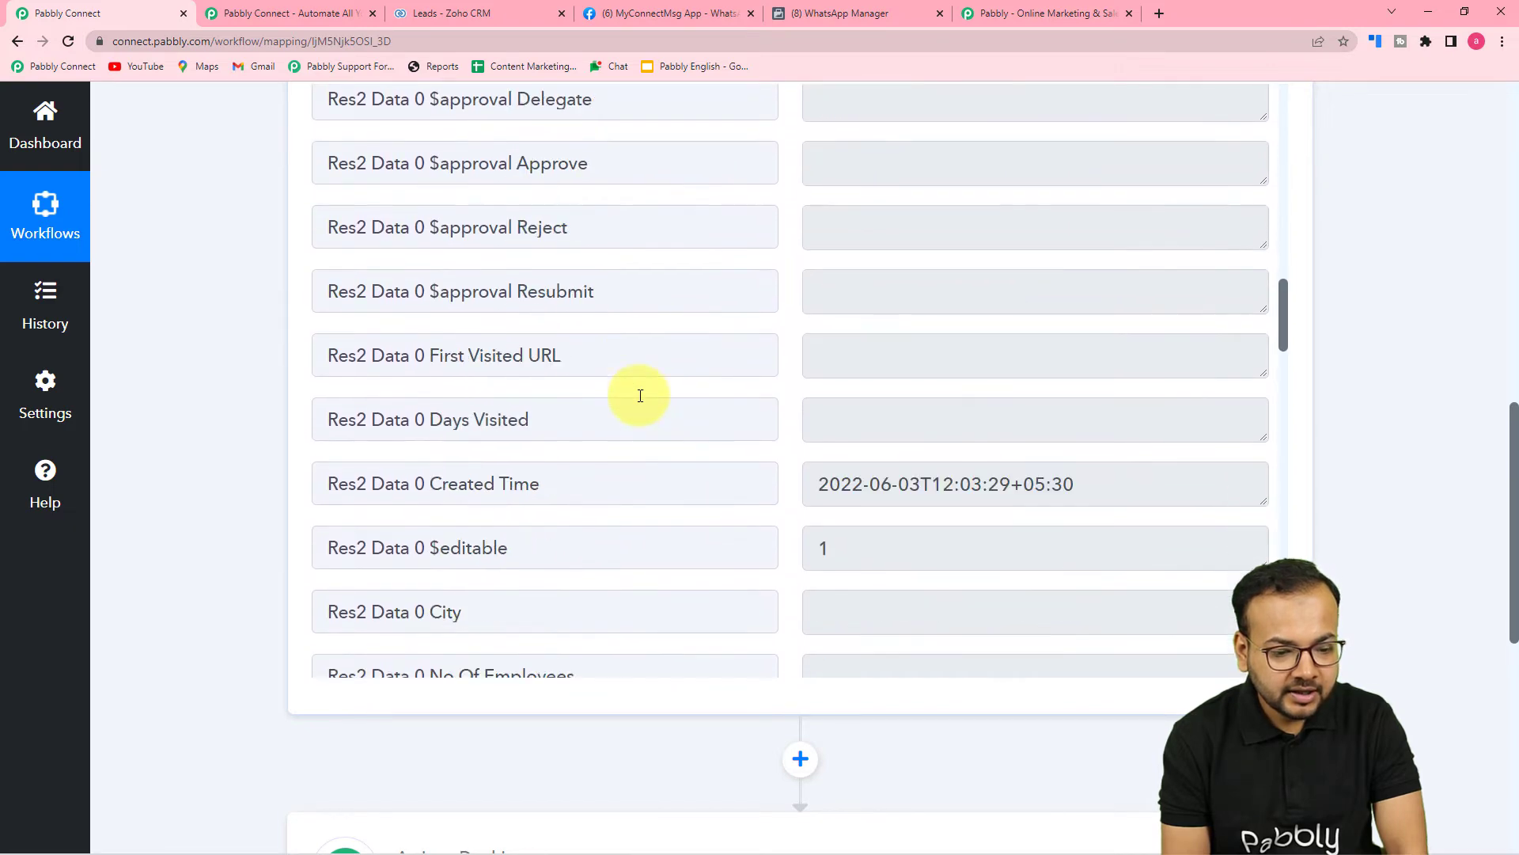
scroll(641, 396, "down", 4)
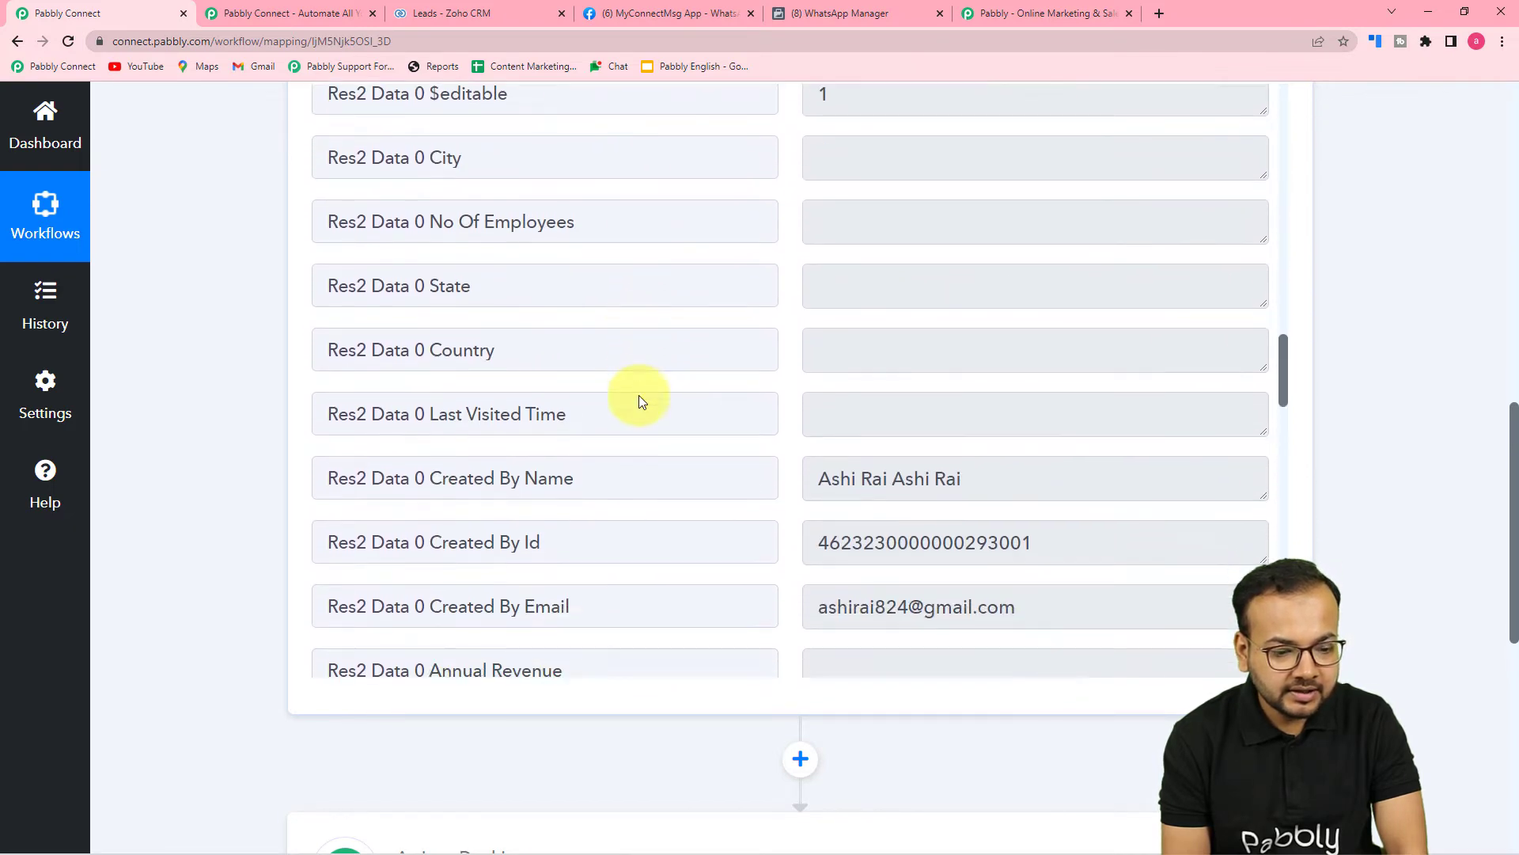
scroll(641, 396, "down", 7)
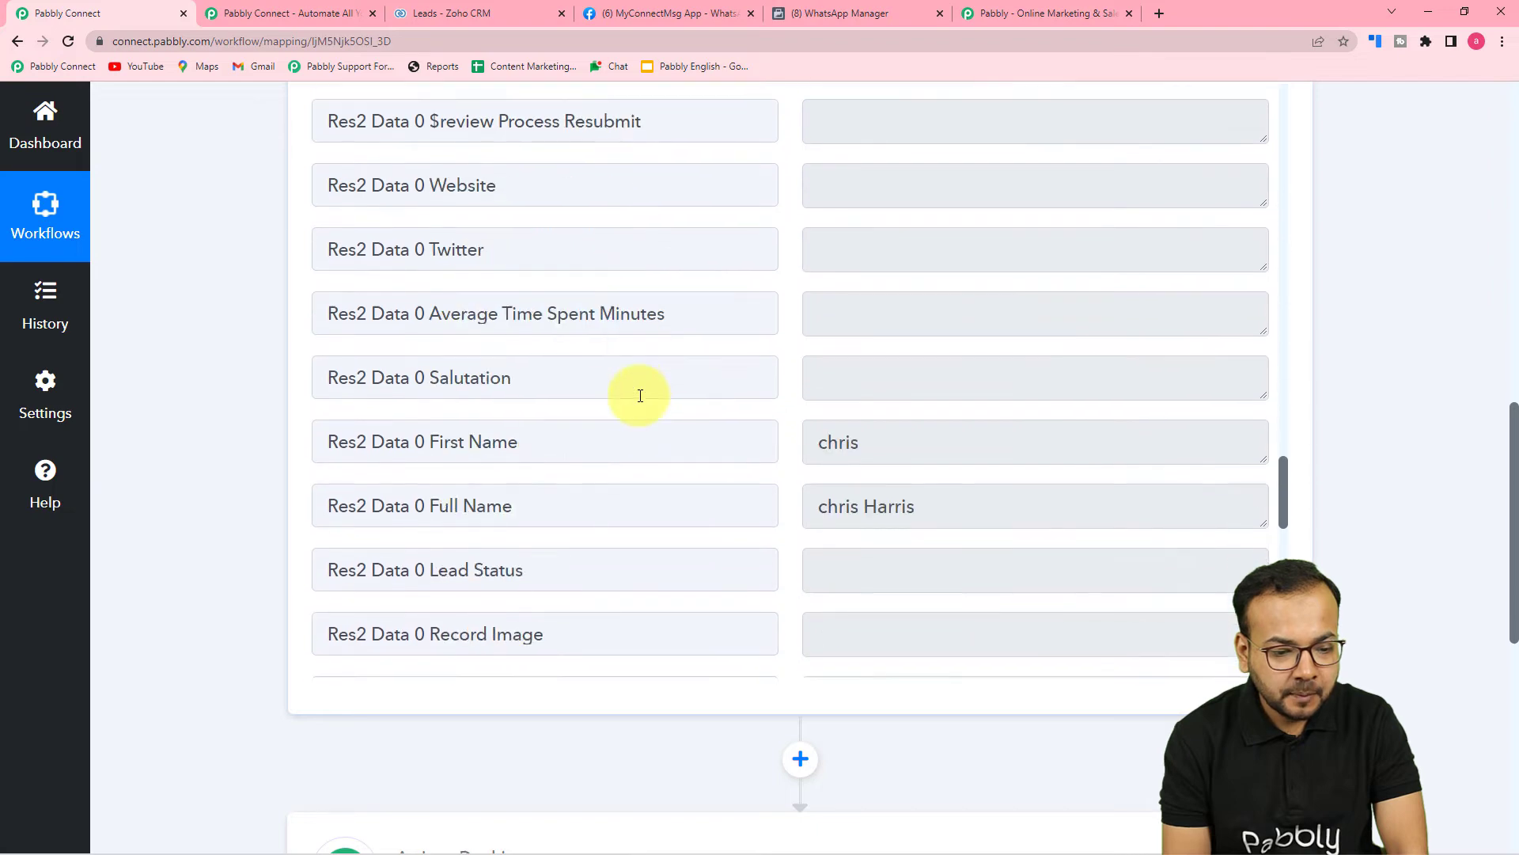
scroll(723, 519, "down", 14)
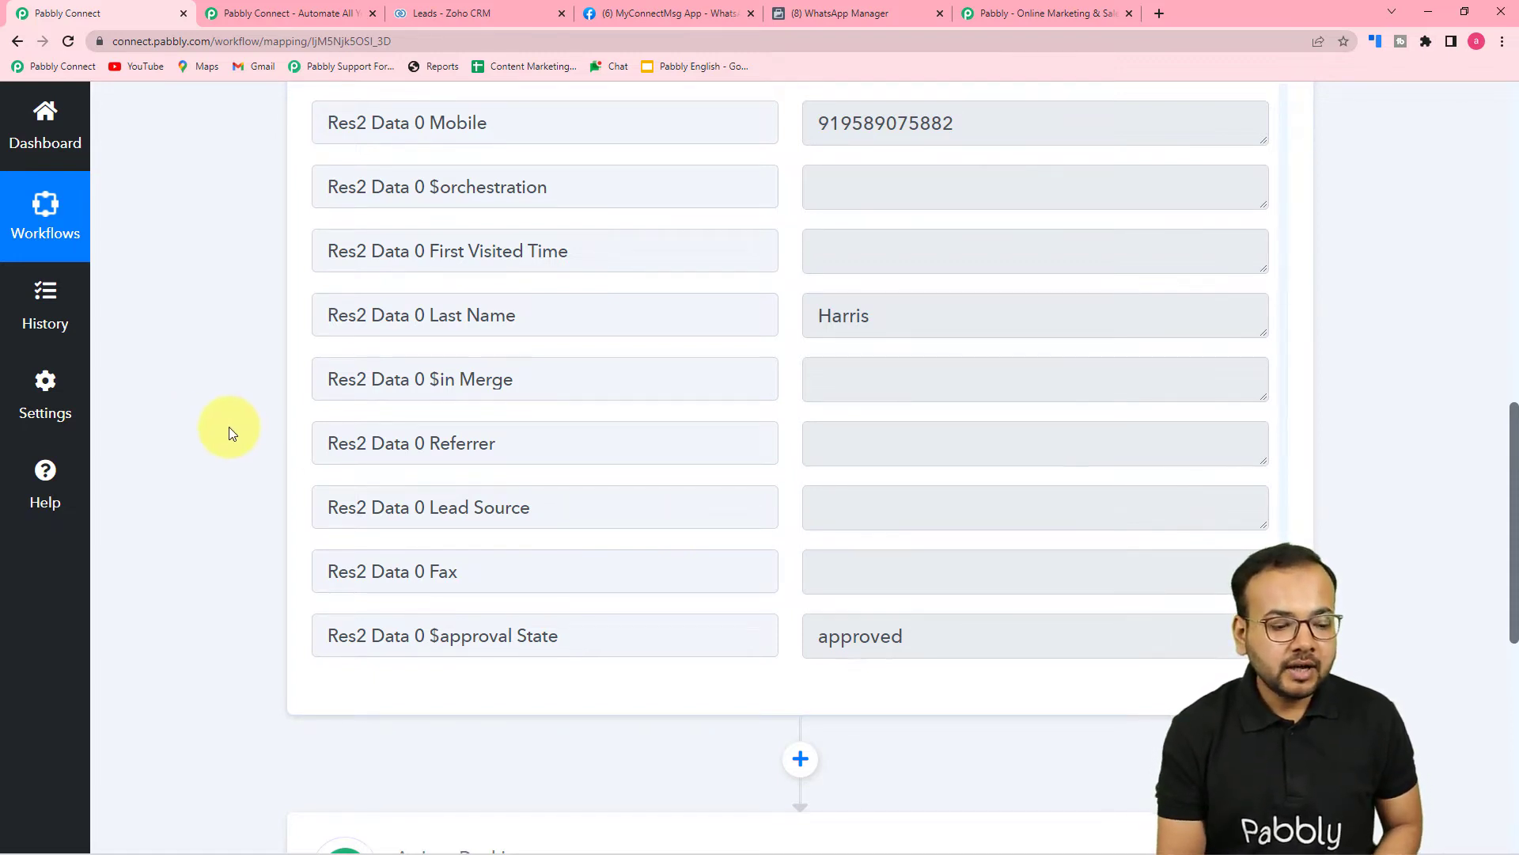
scroll(229, 426, "down", 6)
Search 'what' and choose WhatsApp Cloud API as the app for action step 2.
left_click(645, 408)
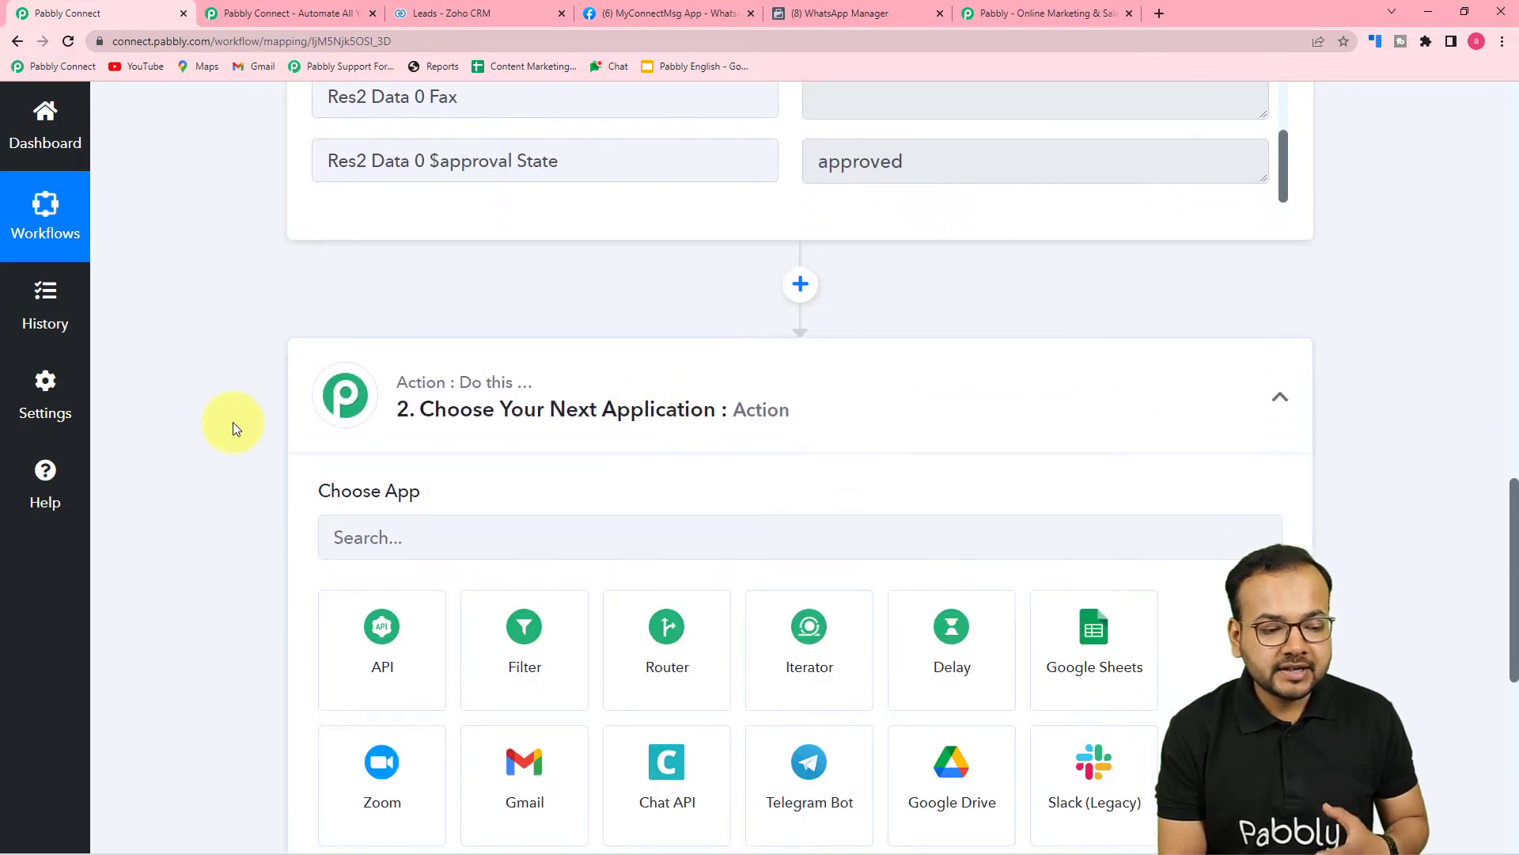
scroll(231, 429, "down", 3)
left_click(603, 311)
type("what")
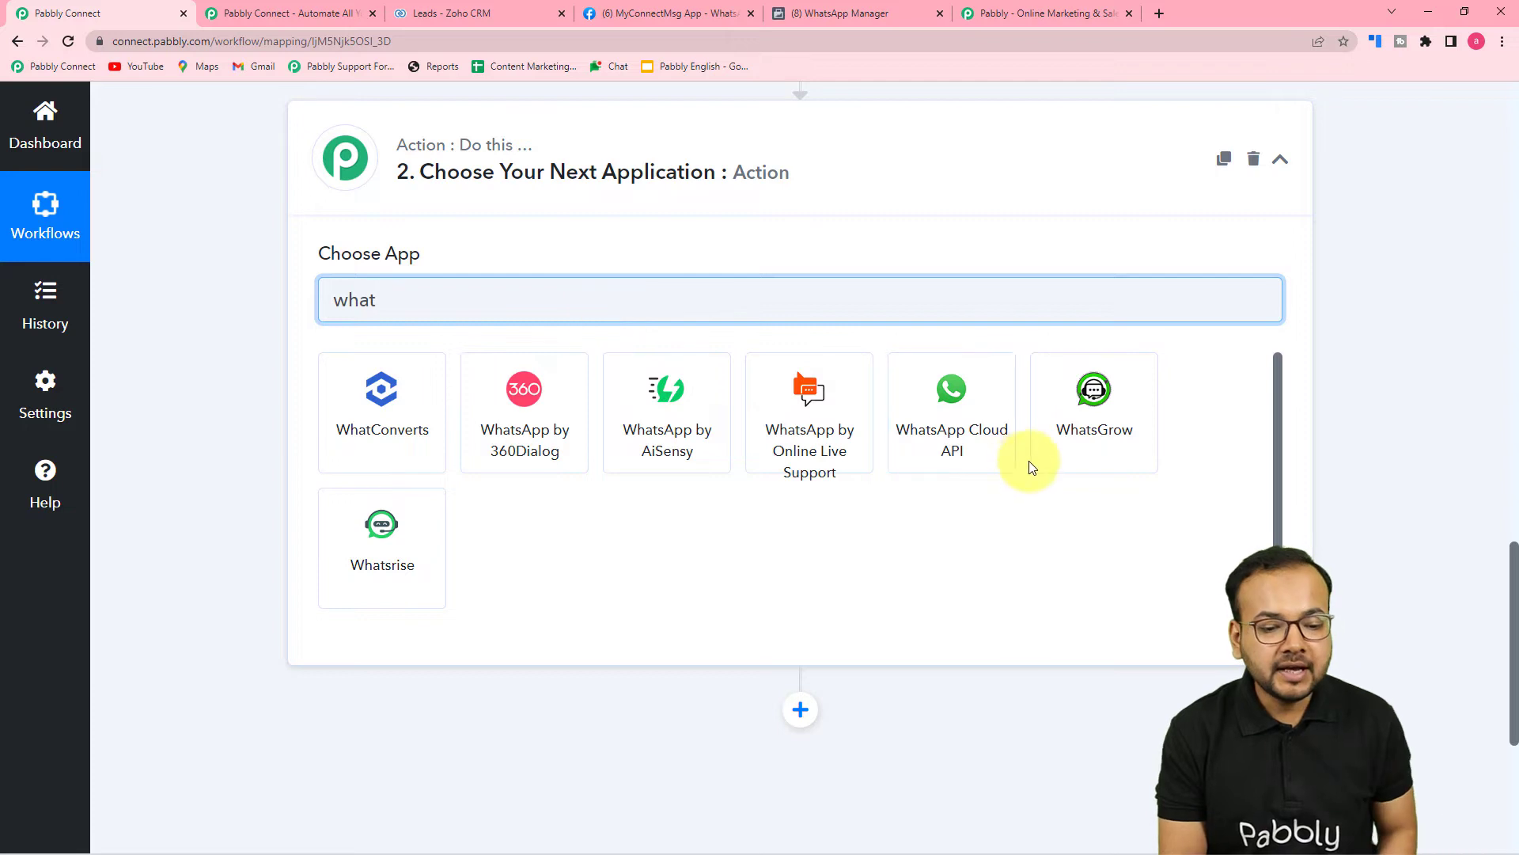
left_click(975, 453)
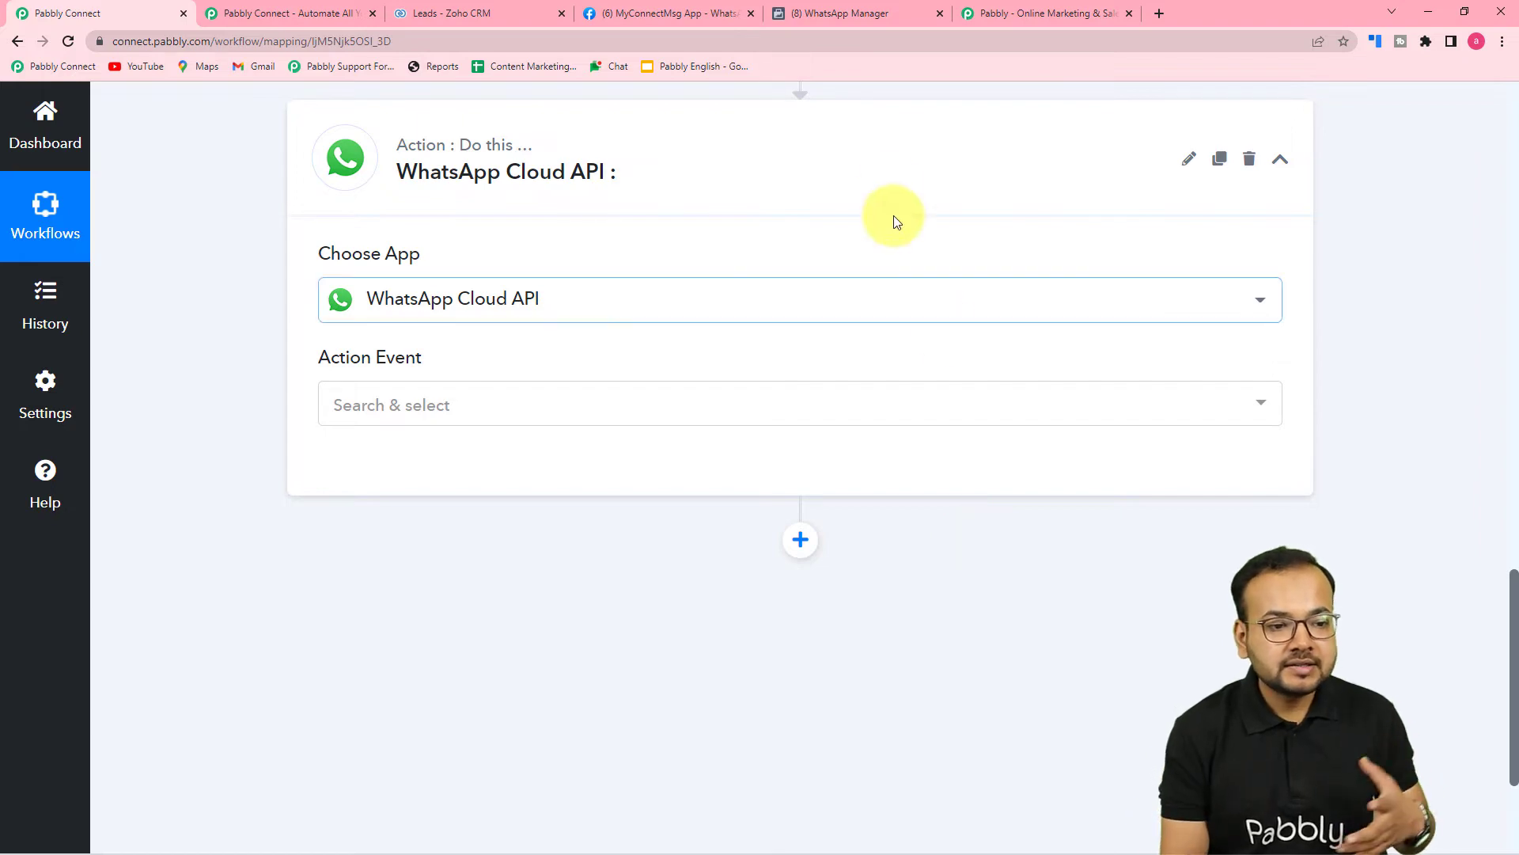
left_click(691, 14)
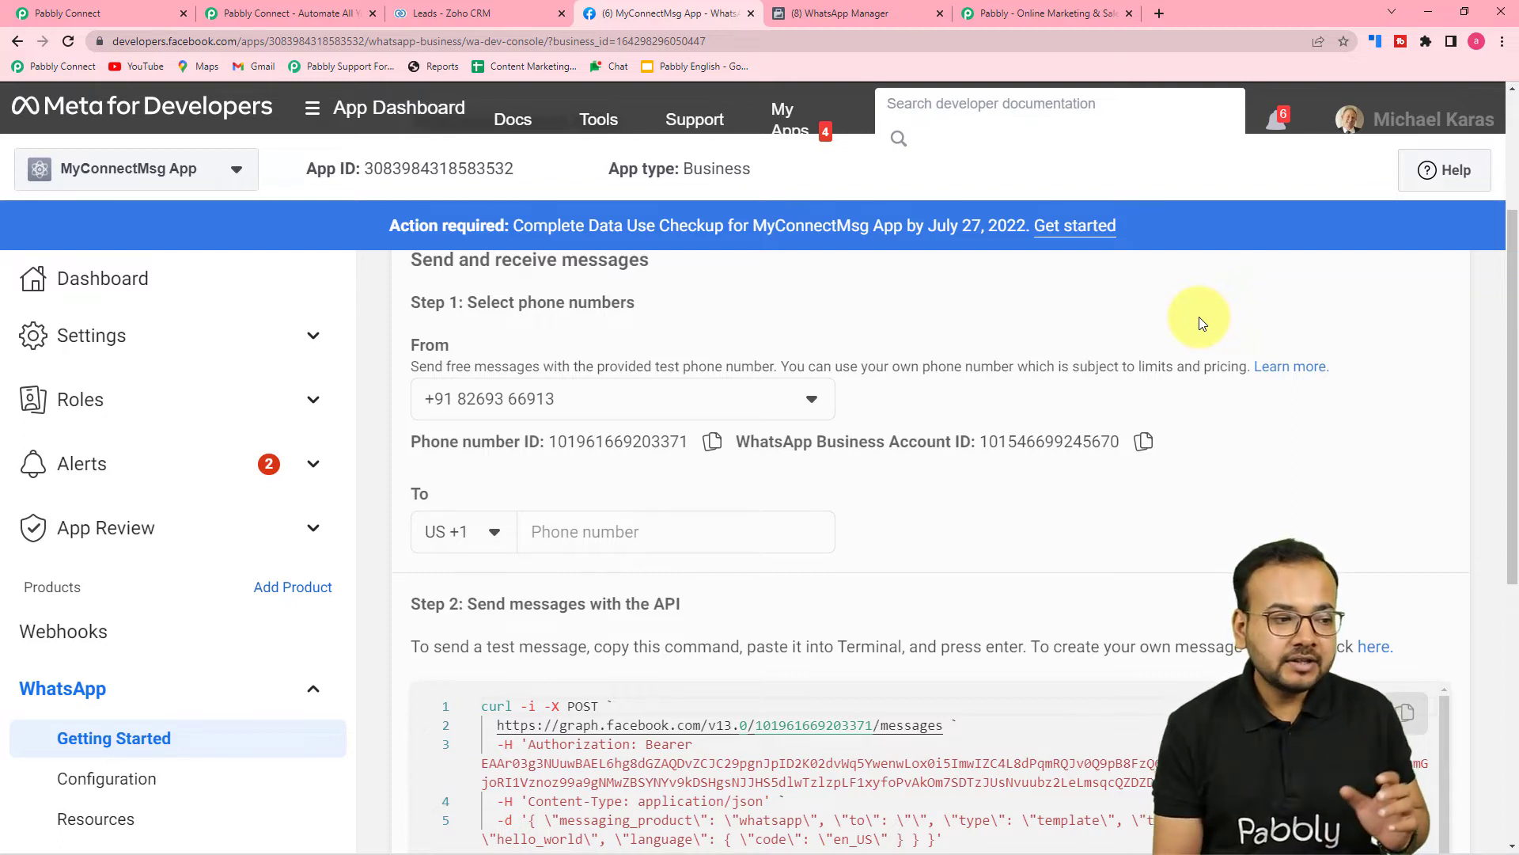
left_click(57, 13)
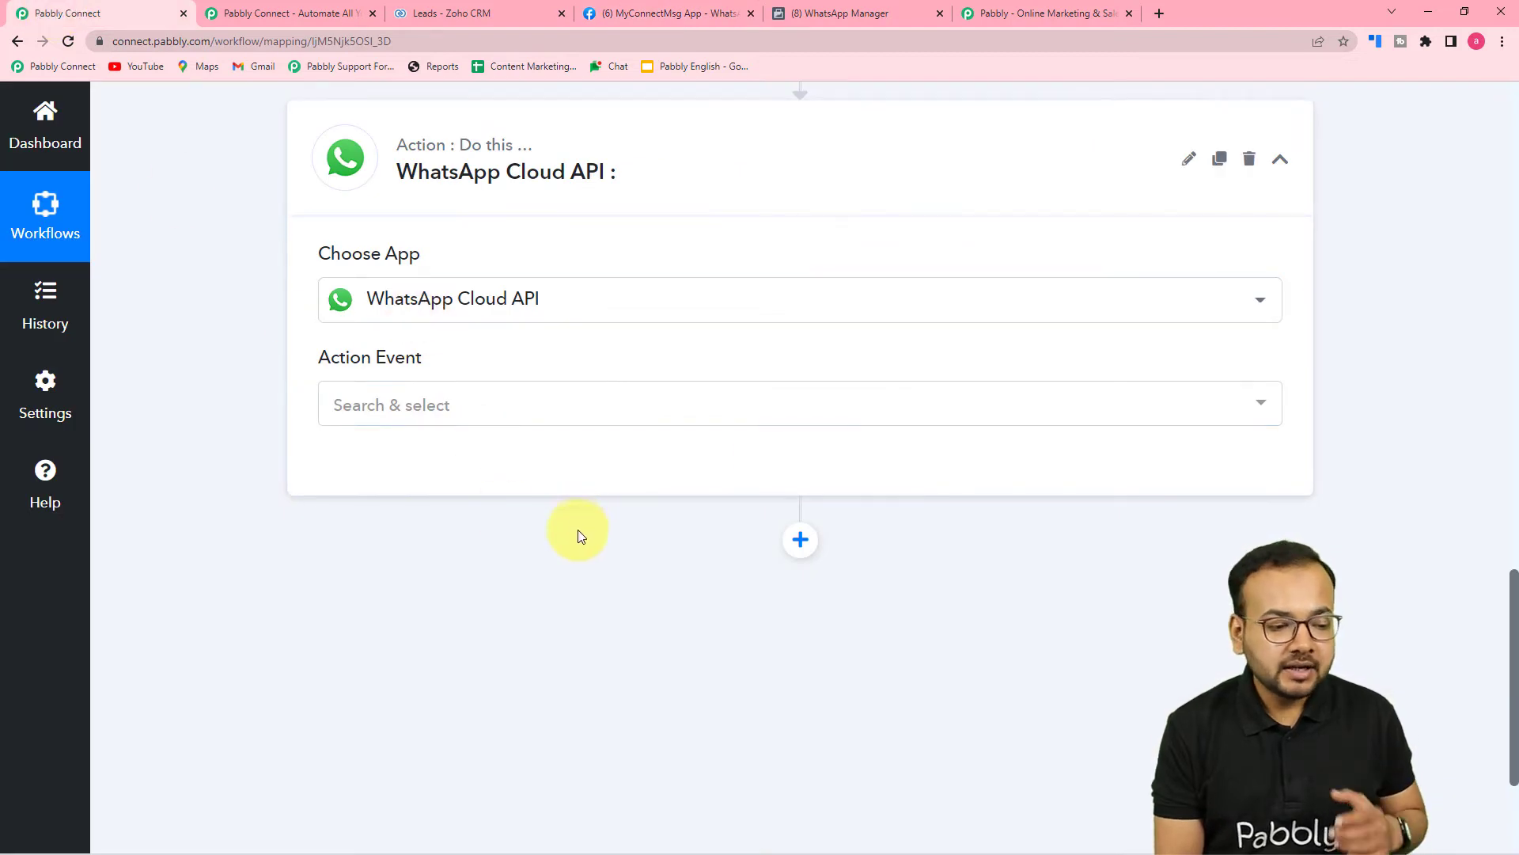
left_click(417, 416)
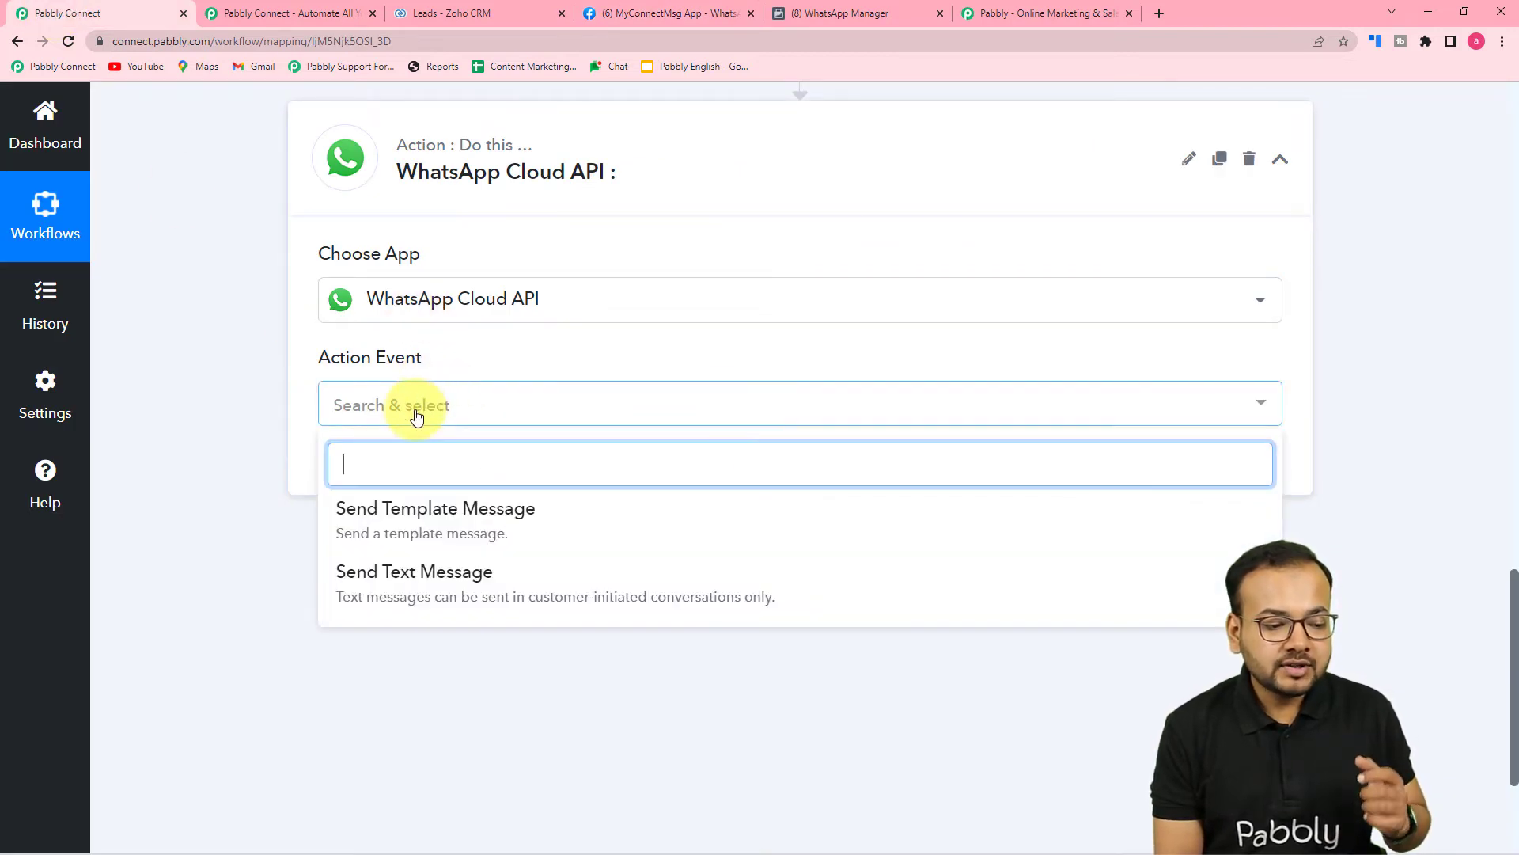
Set the action event to Send Template Message and start adding a new WhatsApp Cloud API connection.
left_click(414, 532)
left_click(374, 474)
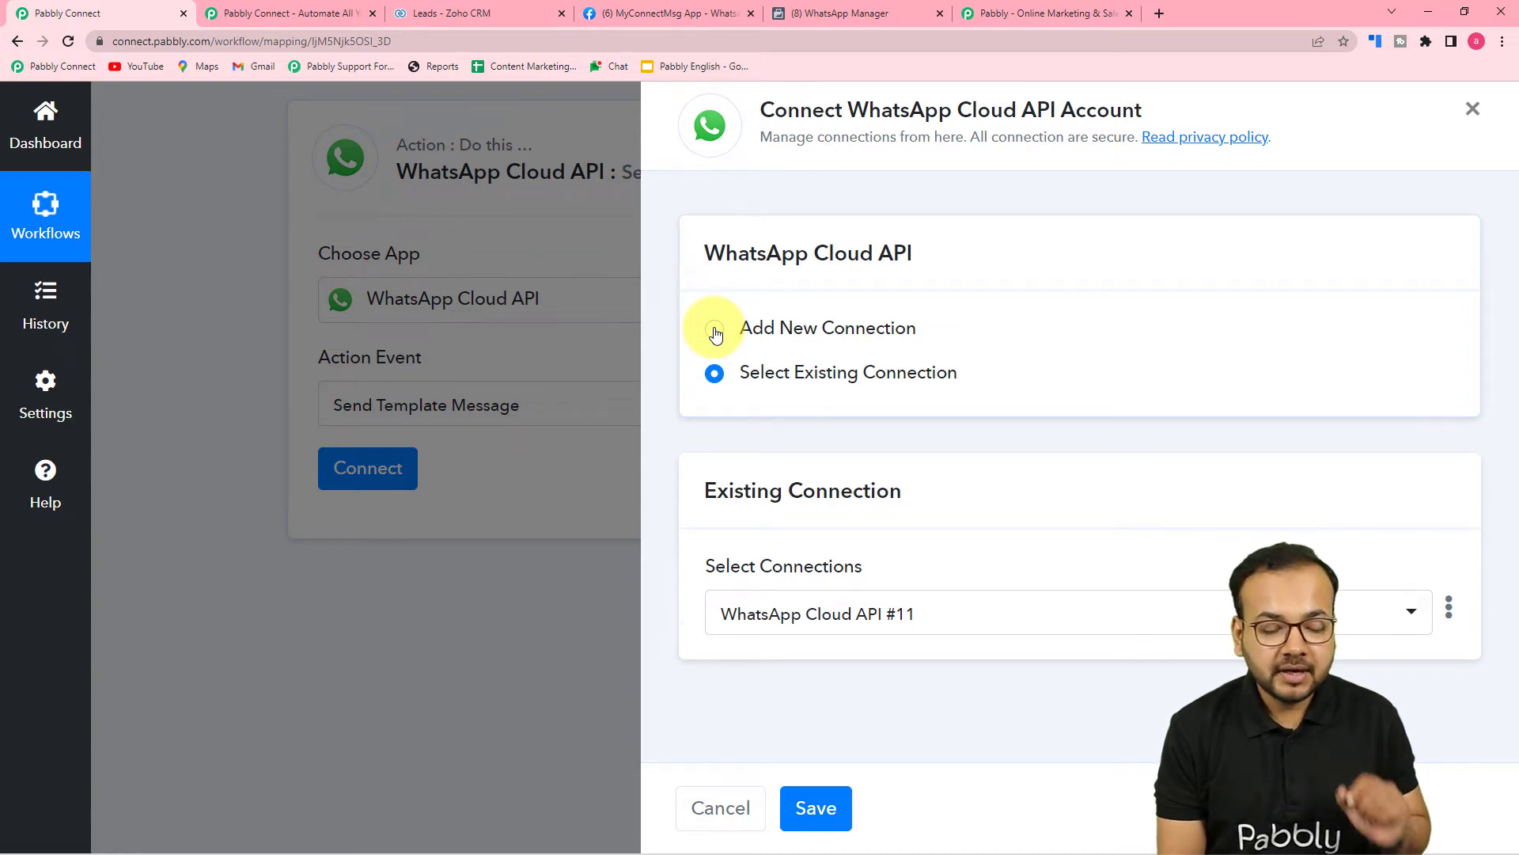
left_click(716, 331)
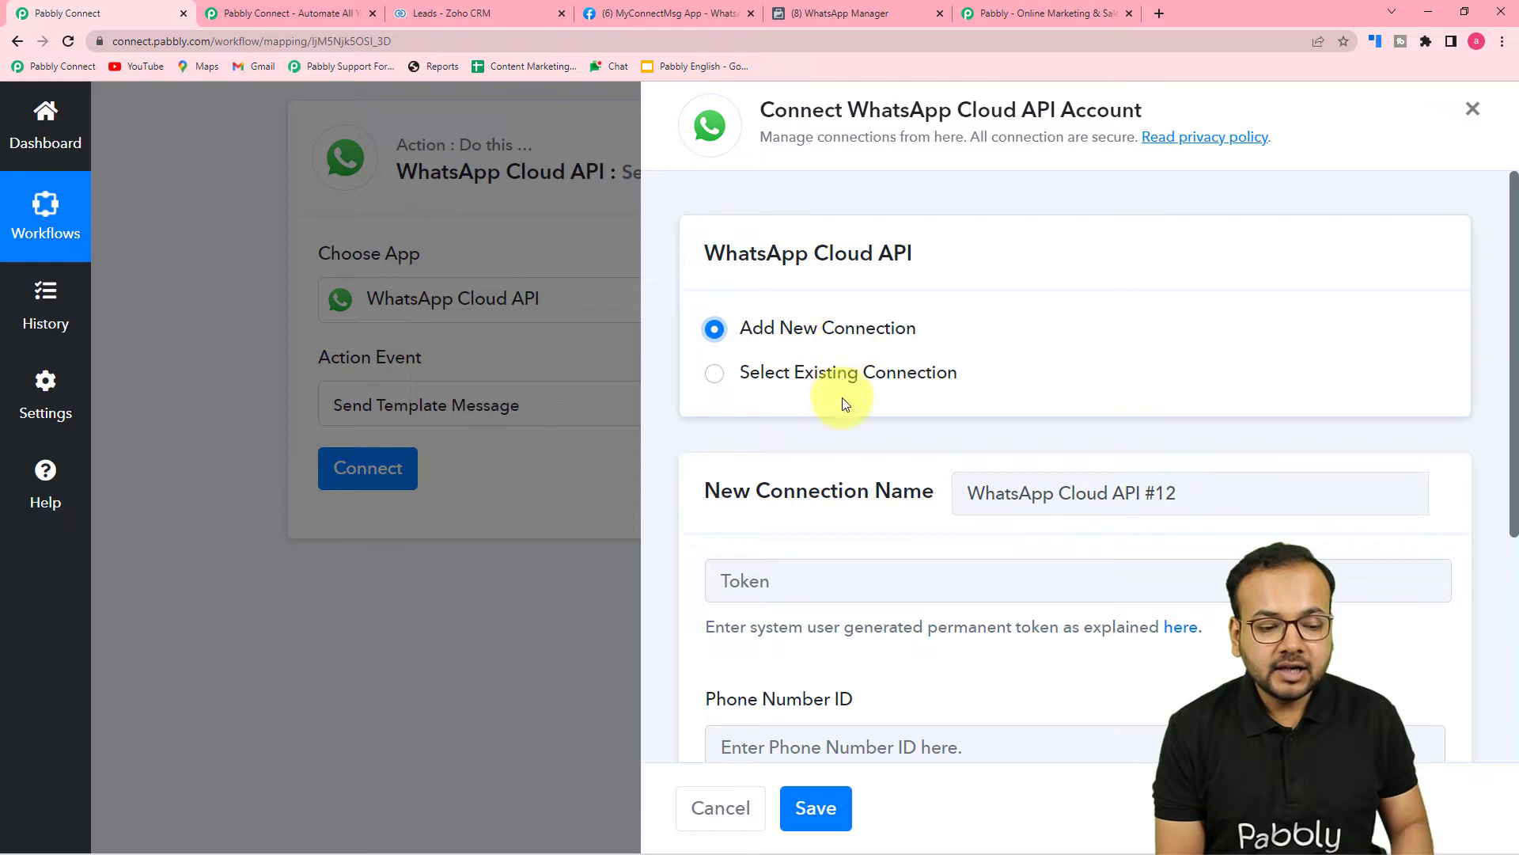
scroll(849, 372, "down", 3)
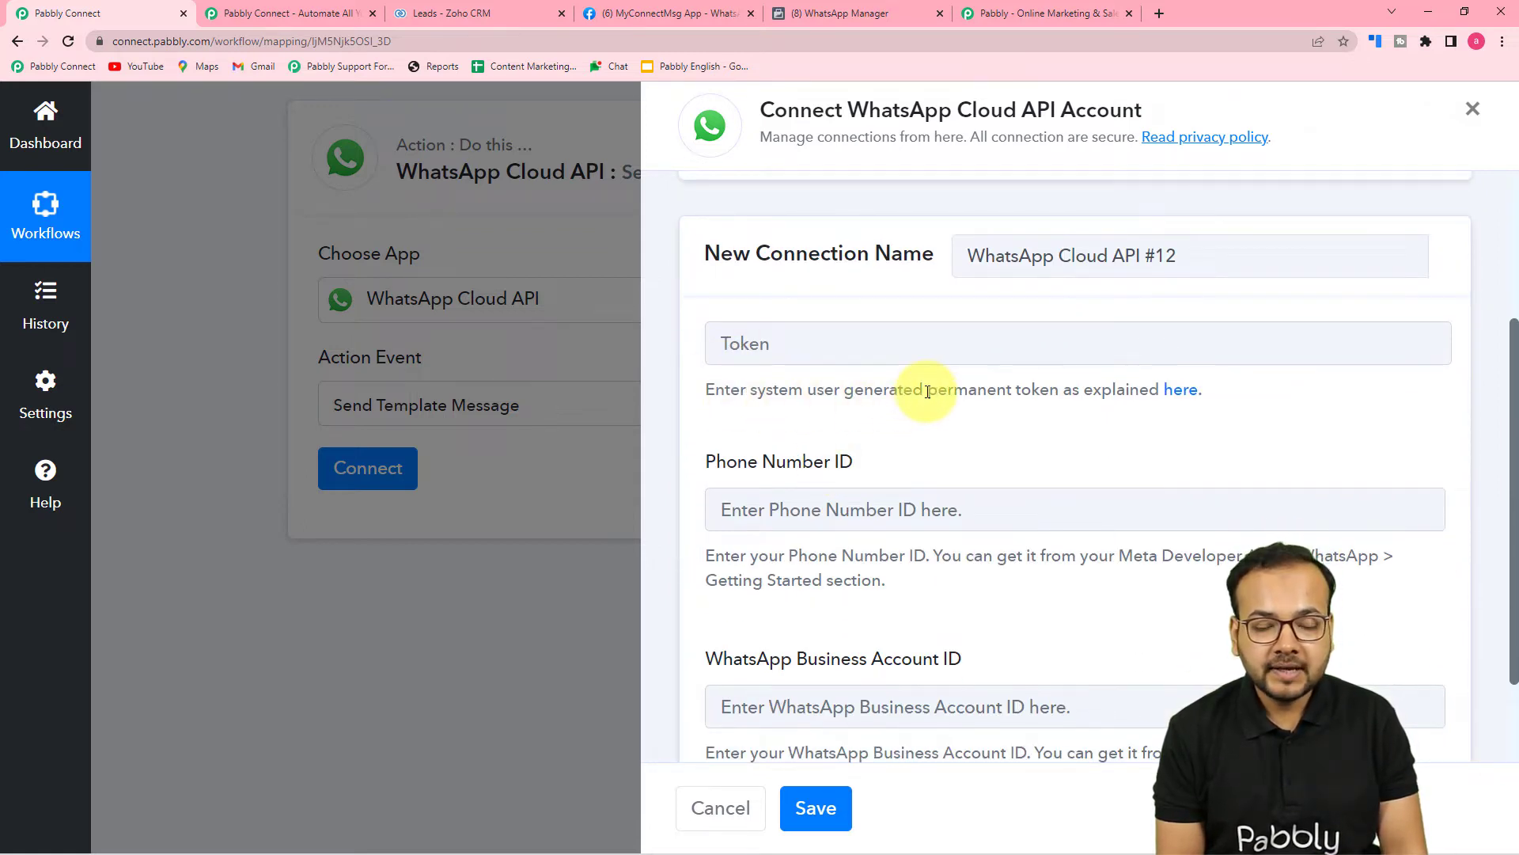
scroll(915, 390, "down", 2)
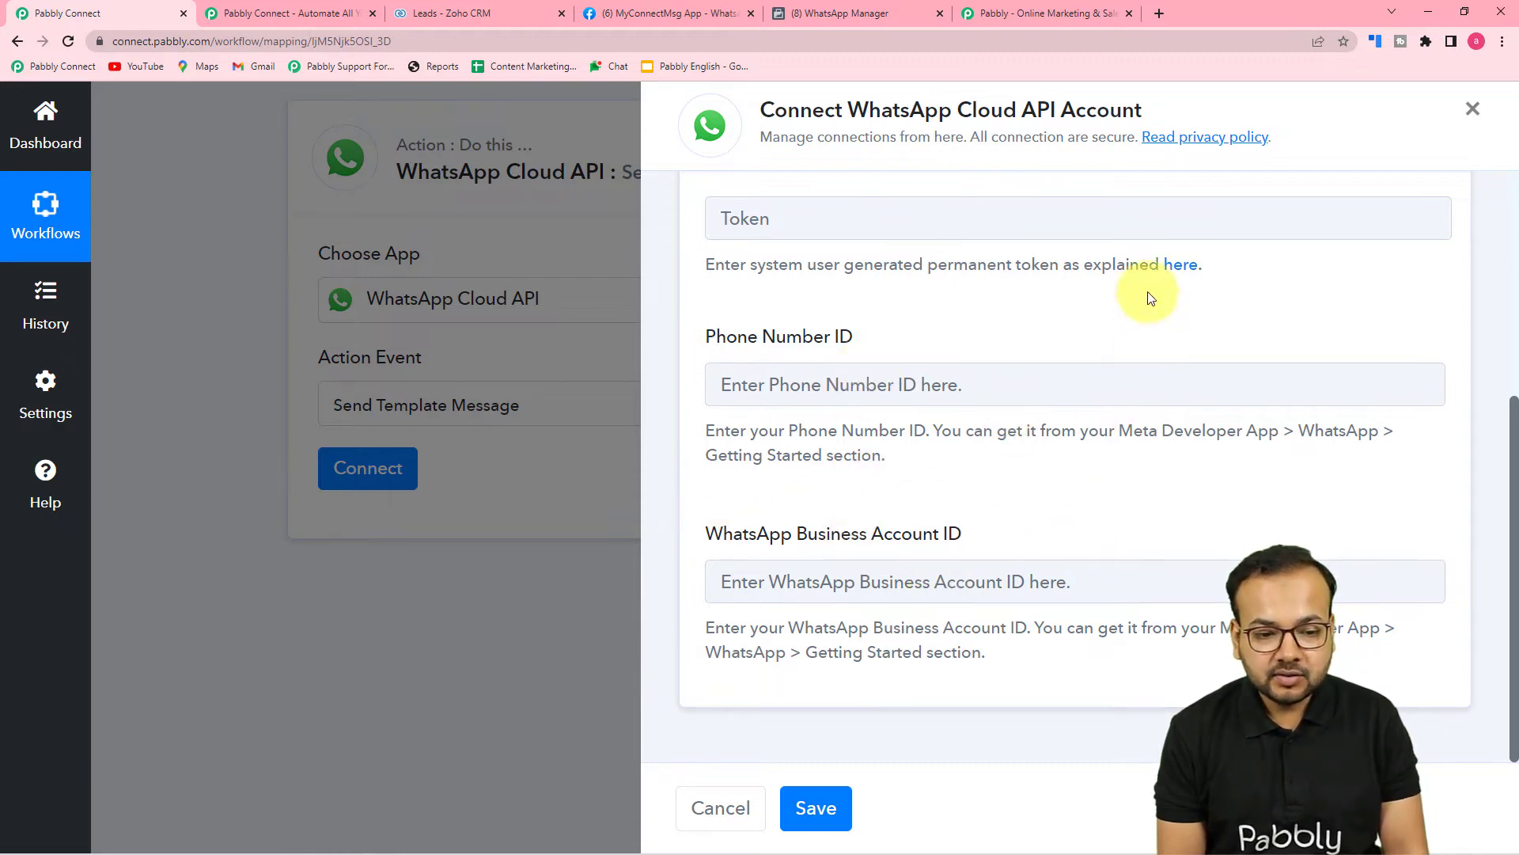
Read the forum guide's permanent token and webhook steps, then return to the Pabbly connection form.
left_click(1180, 266)
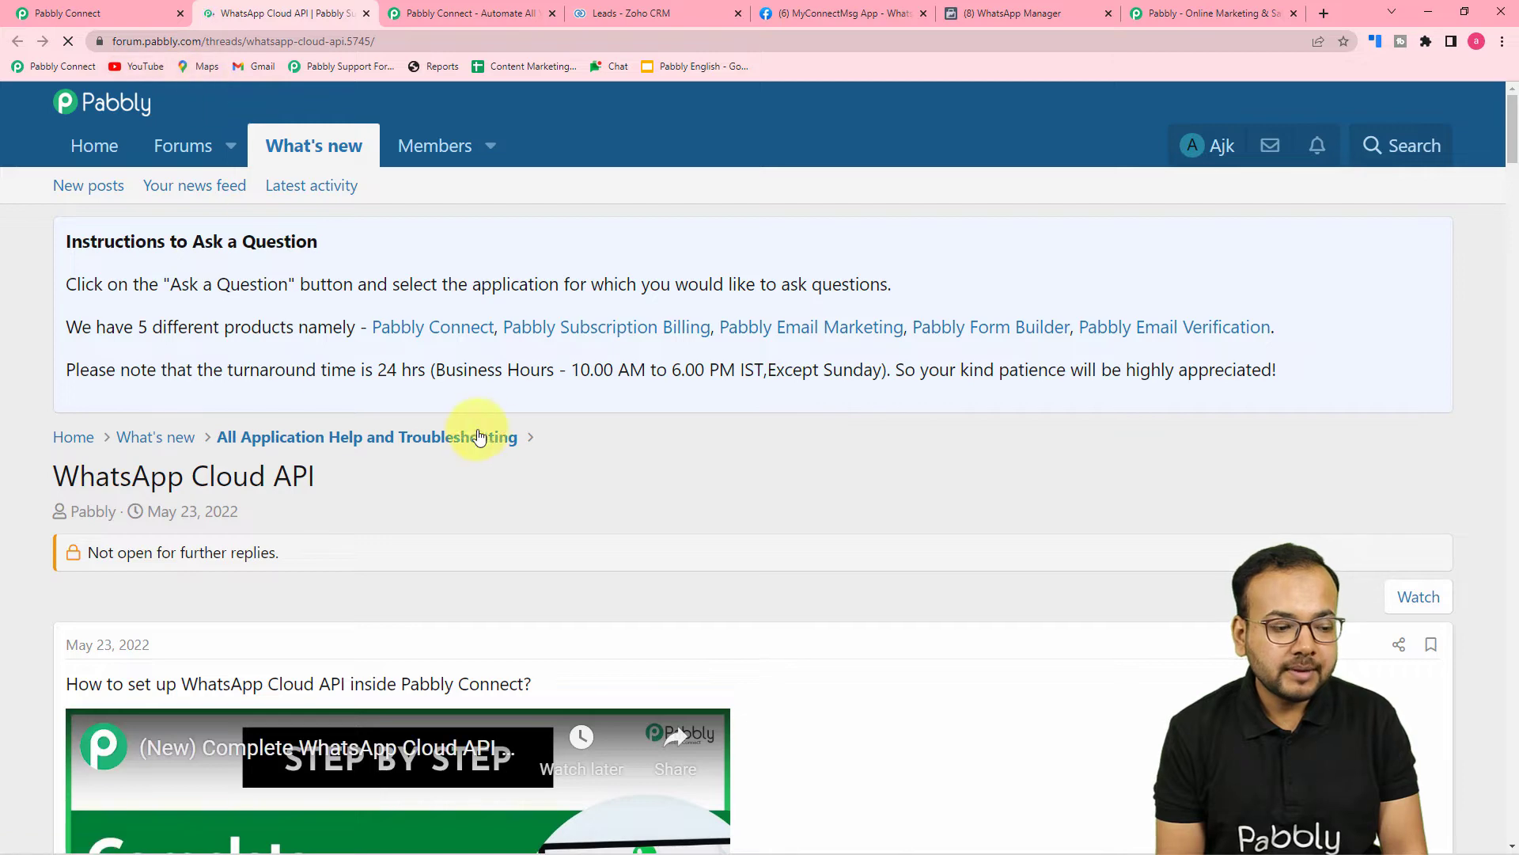
scroll(653, 449, "down", 6)
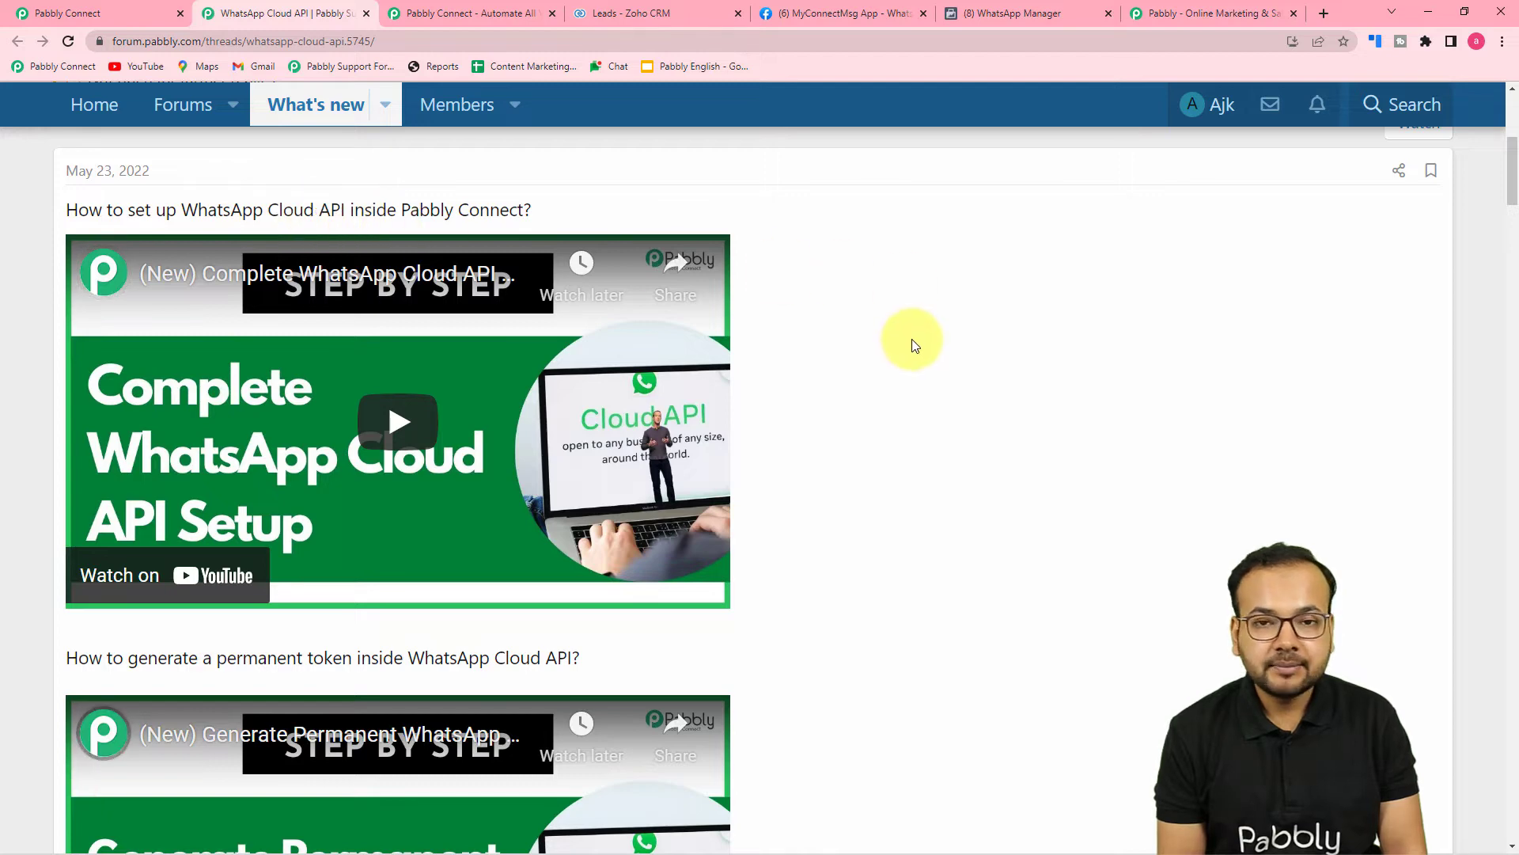
scroll(911, 353, "down", 2)
scroll(916, 366, "down", 3)
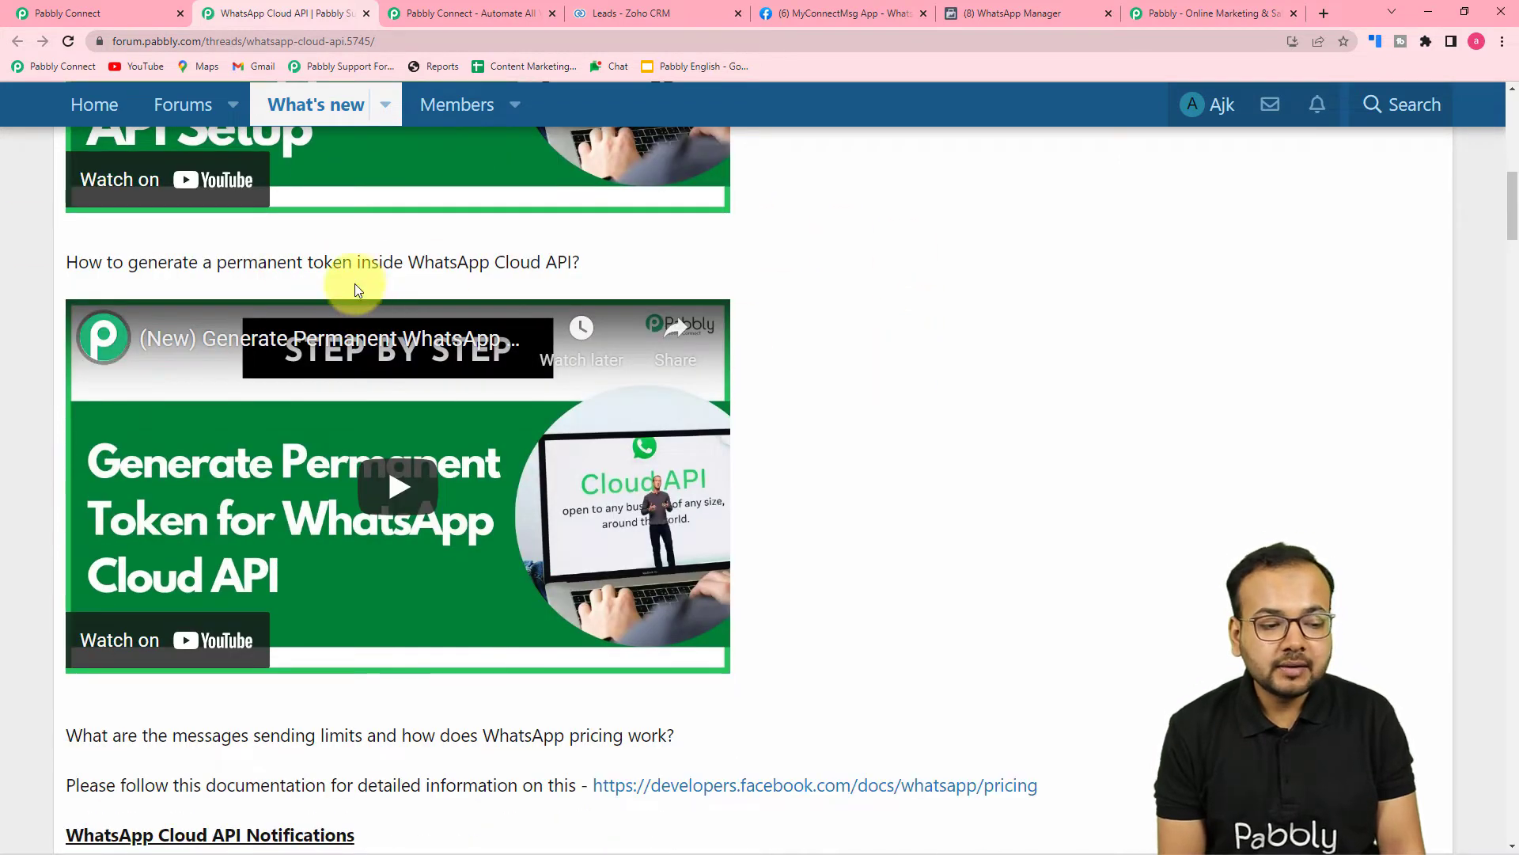
scroll(585, 369, "down", 10)
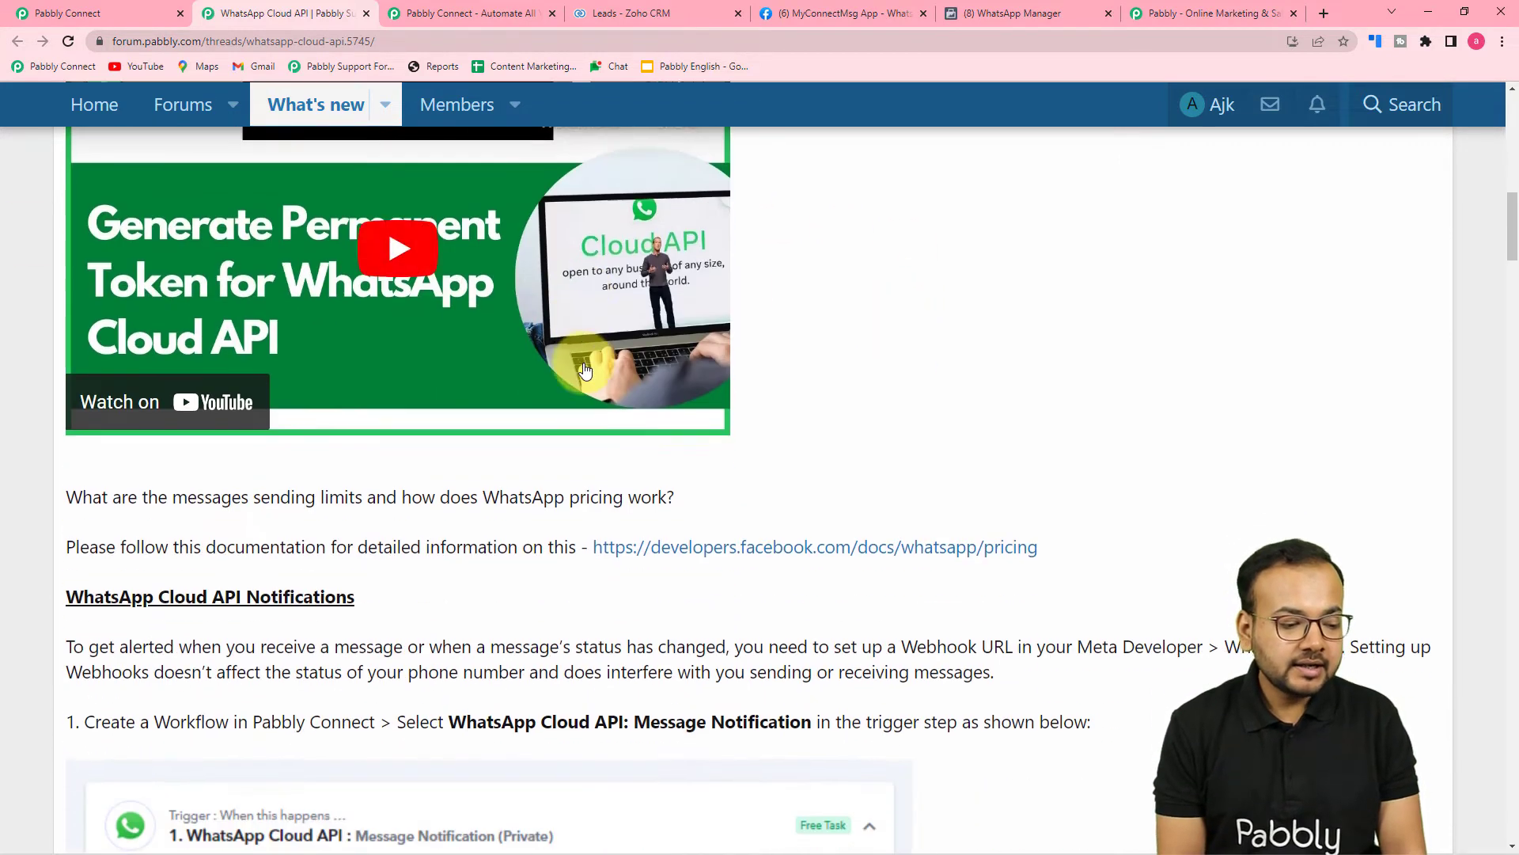
scroll(585, 369, "down", 10)
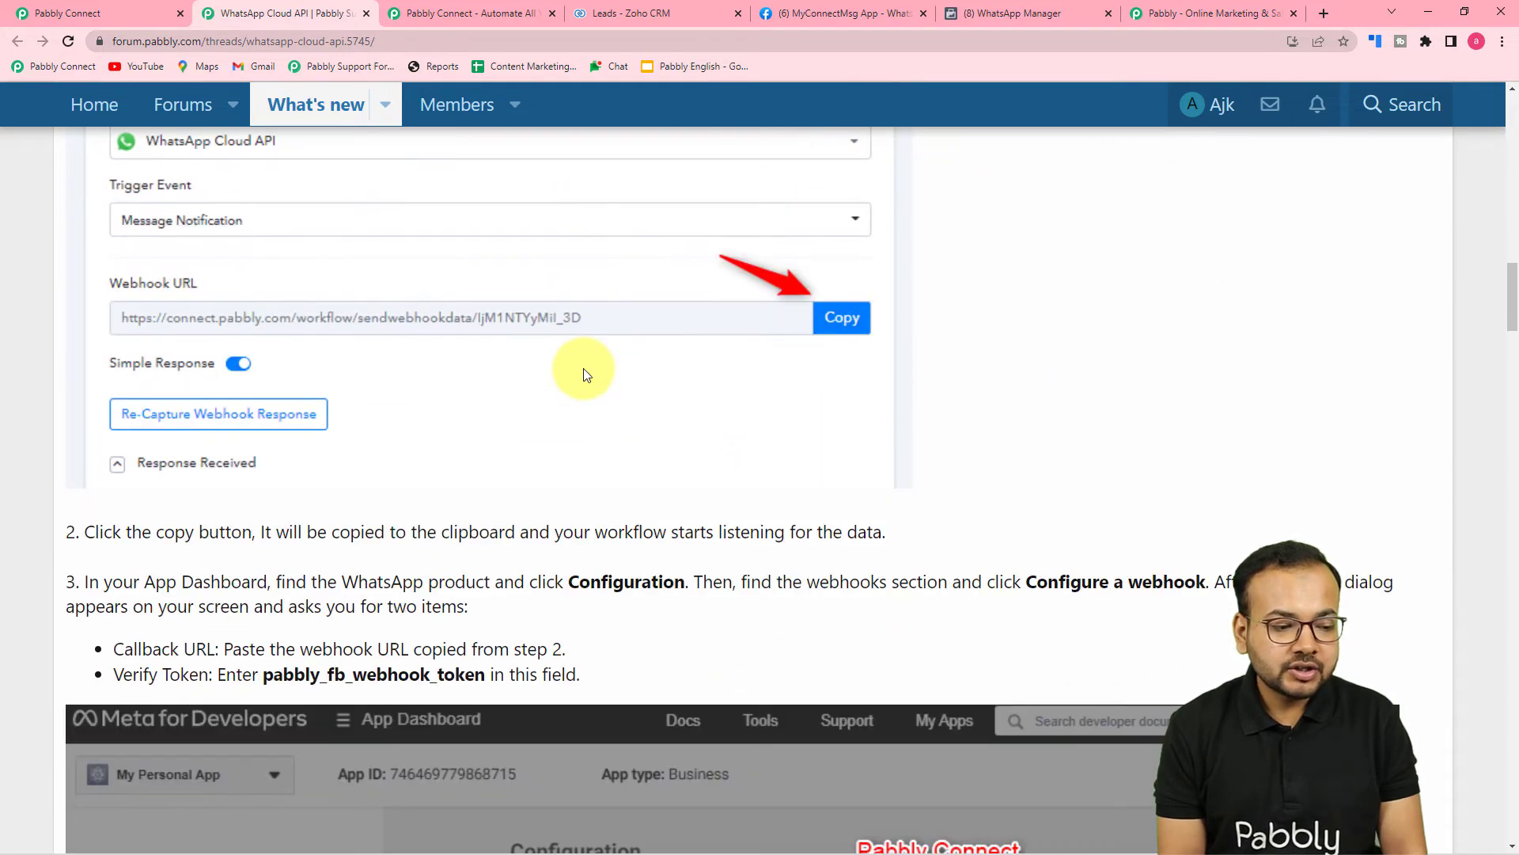
scroll(582, 377, "down", 10)
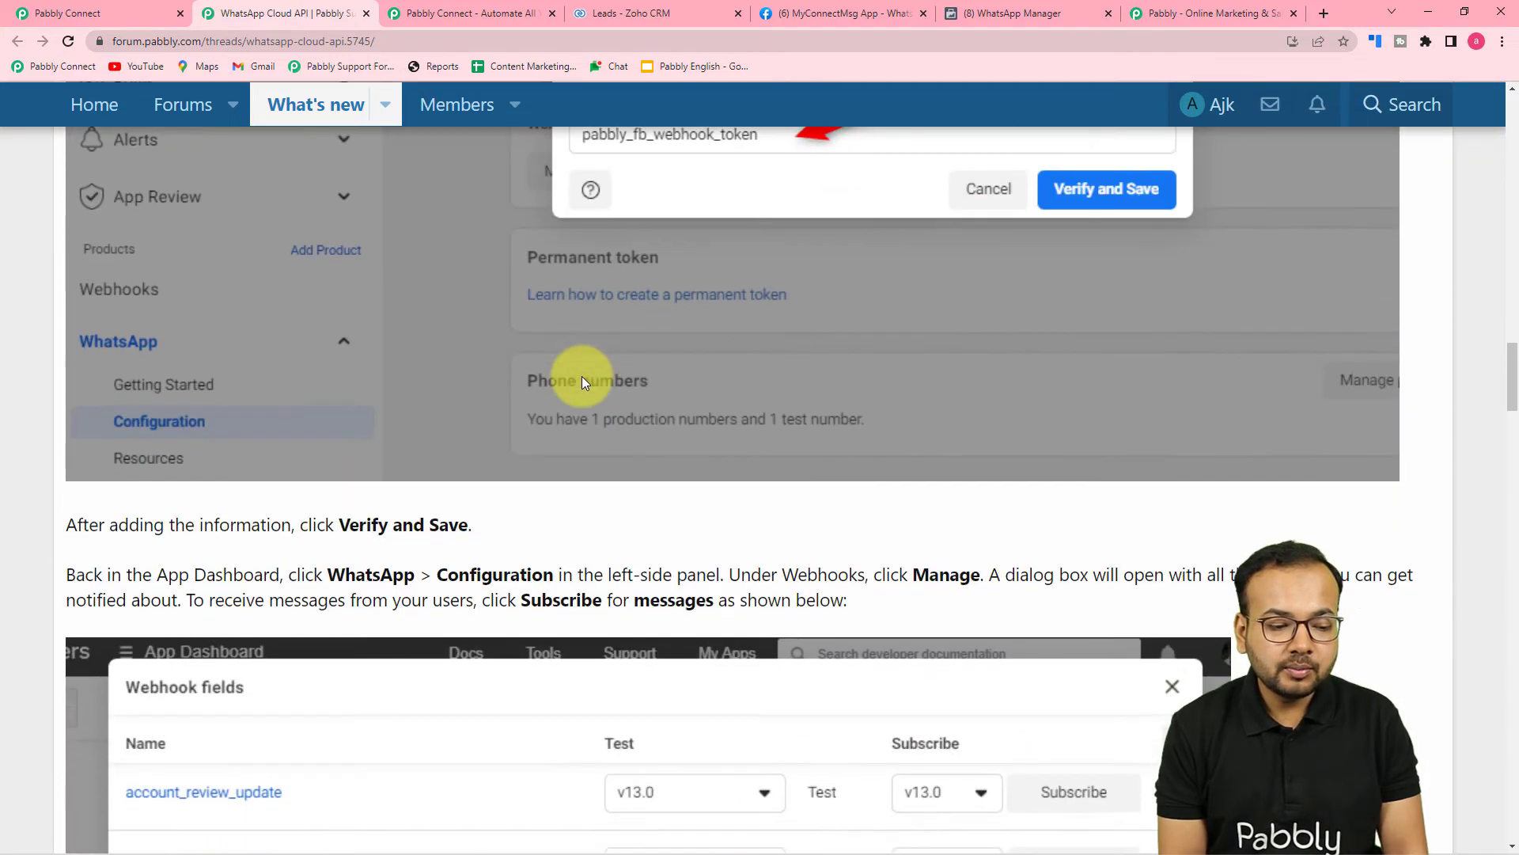
scroll(581, 377, "down", 10)
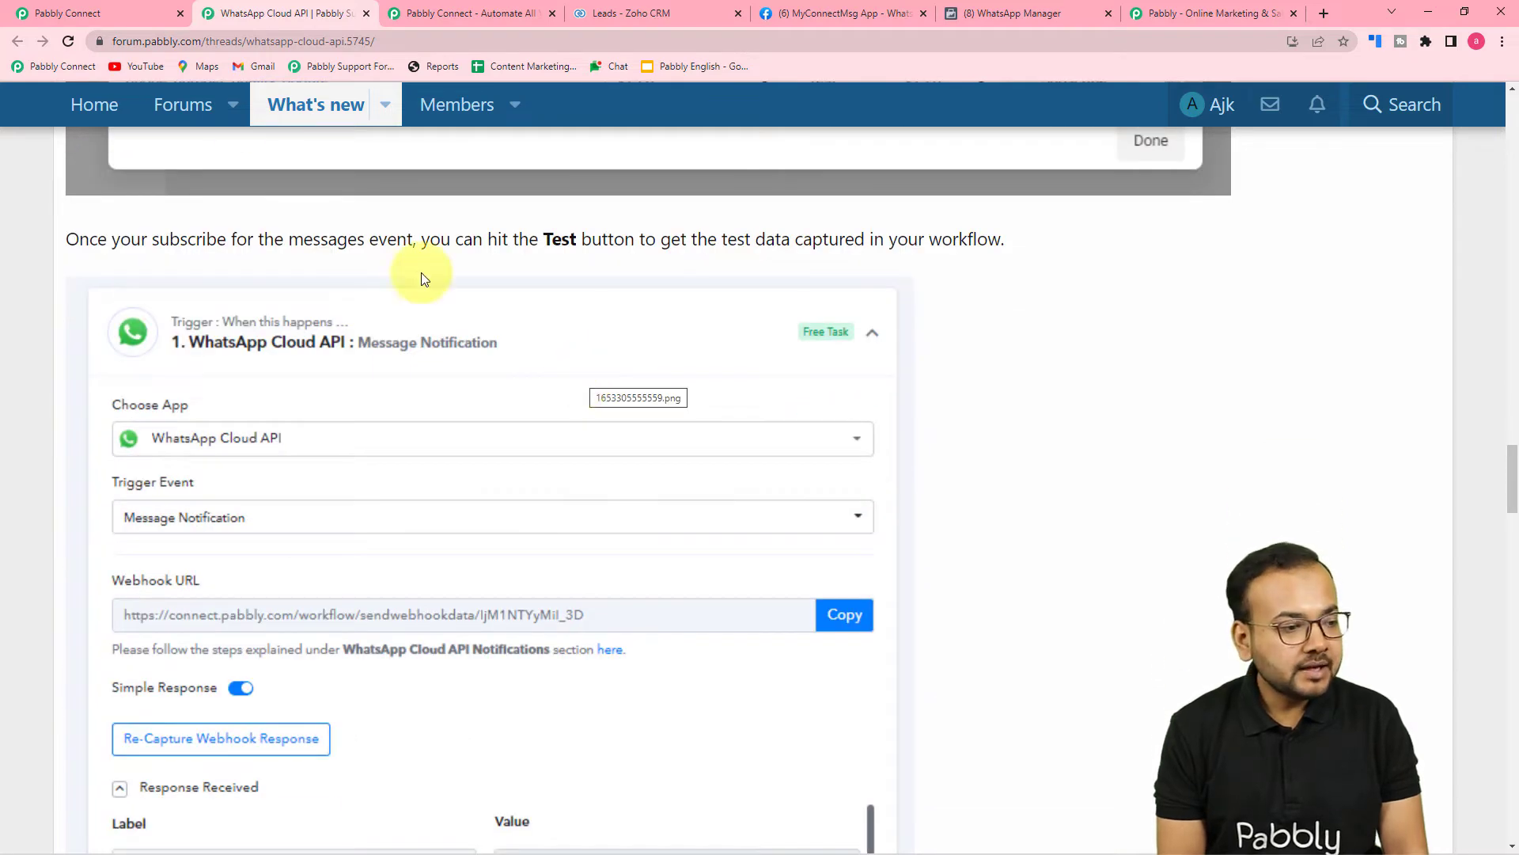
left_click(111, 12)
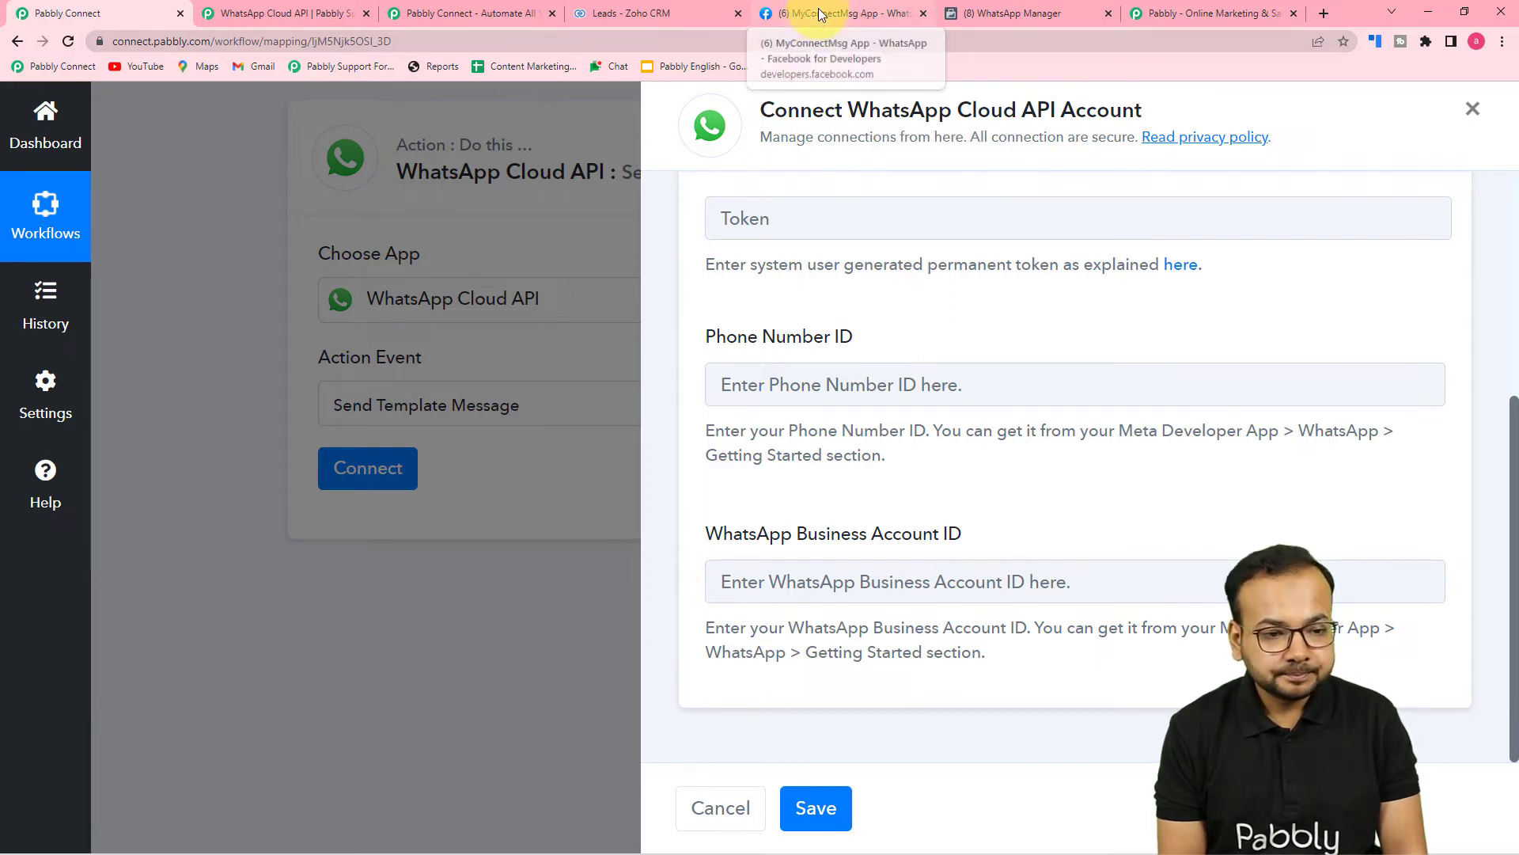
Copy MyConnectMsg App's Phone number ID from Meta and ready the Pabbly Phone Number ID field for pasting.
left_click(849, 14)
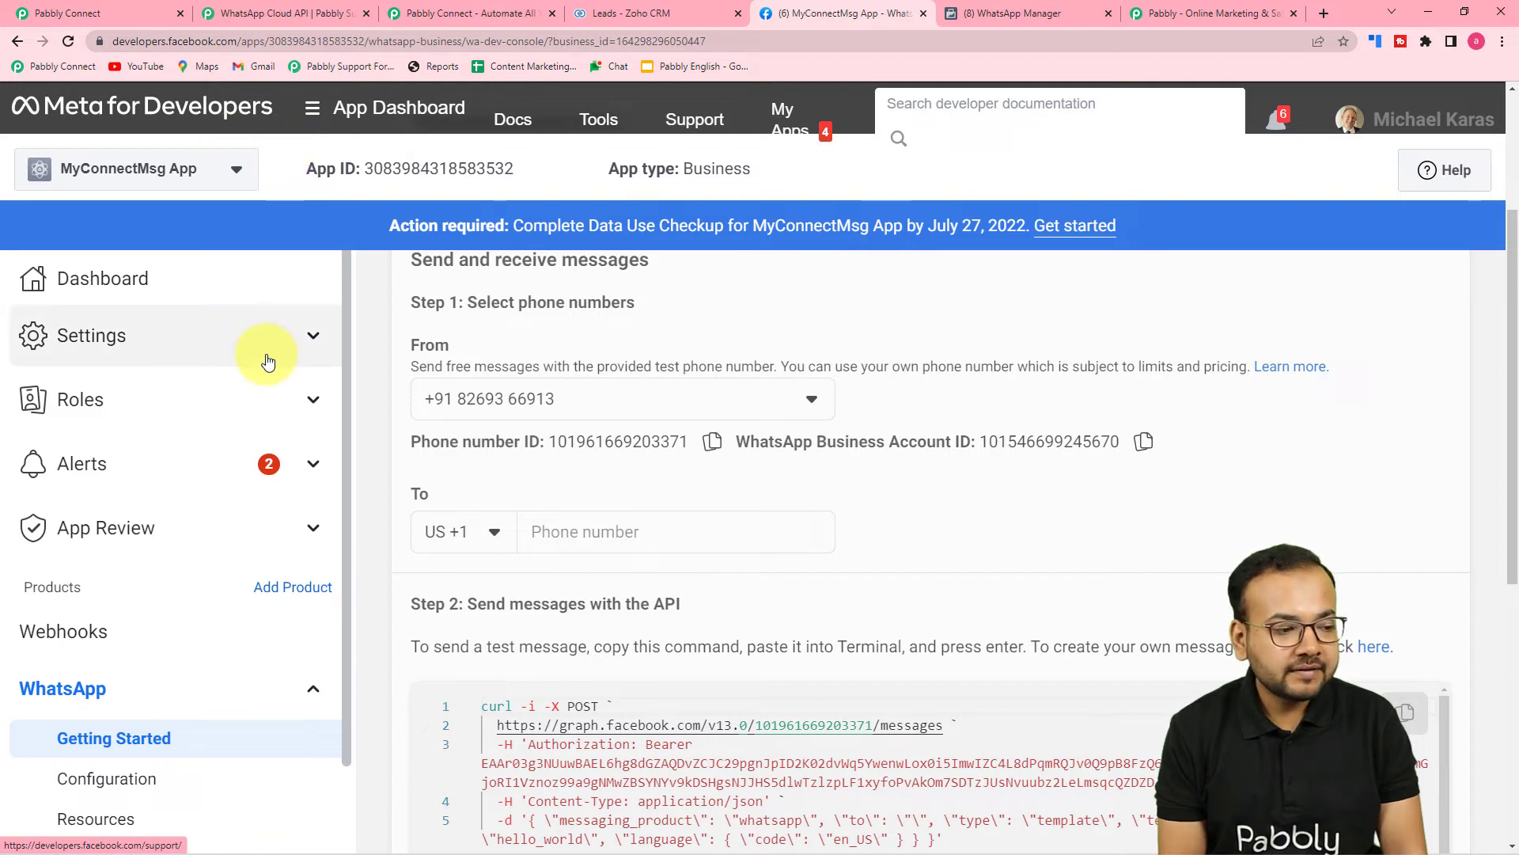
left_click(126, 186)
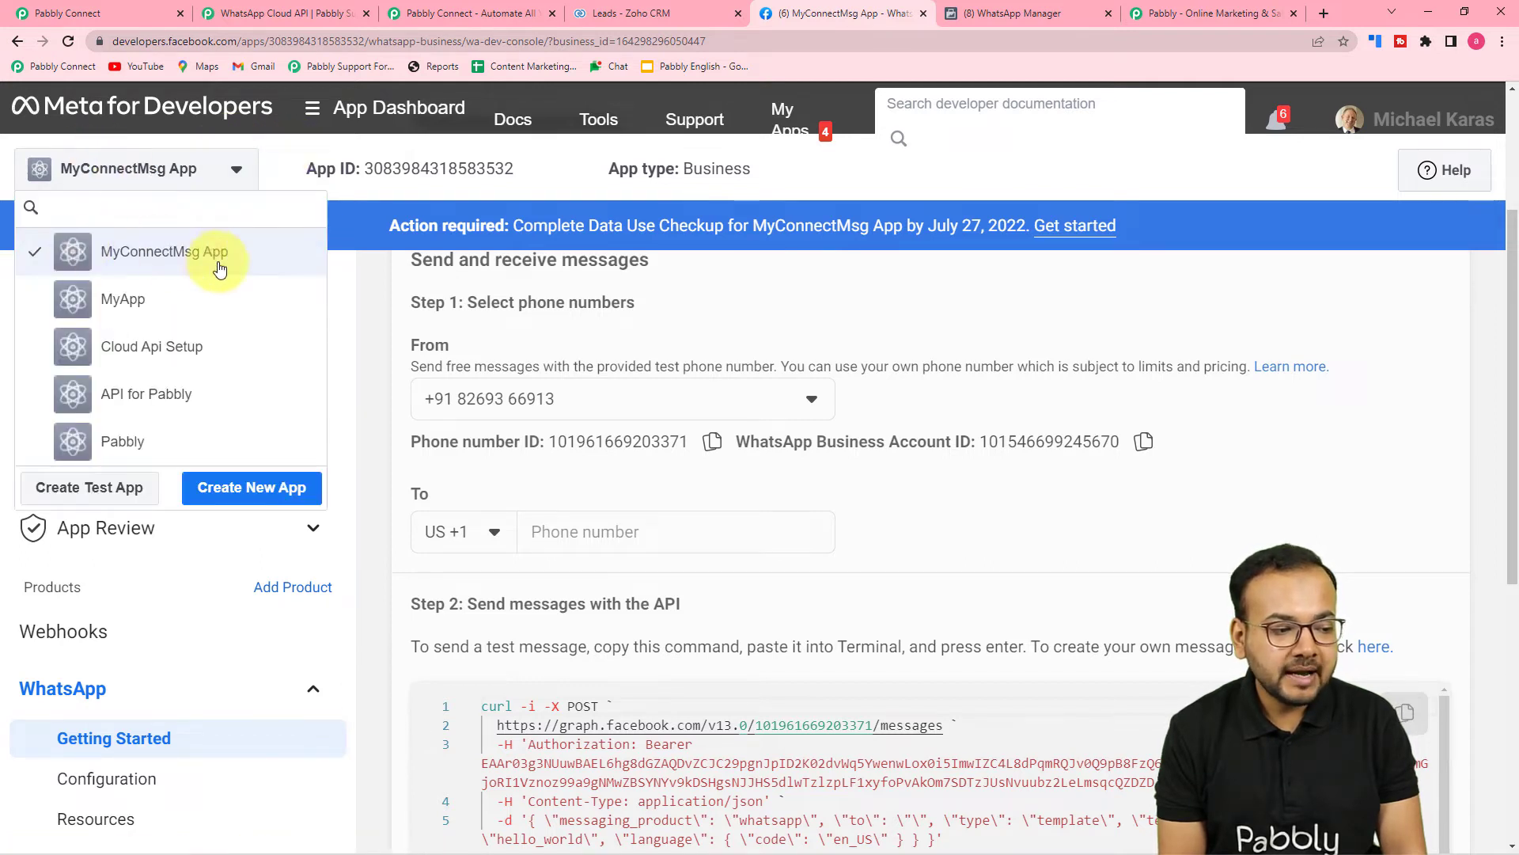
left_click(180, 253)
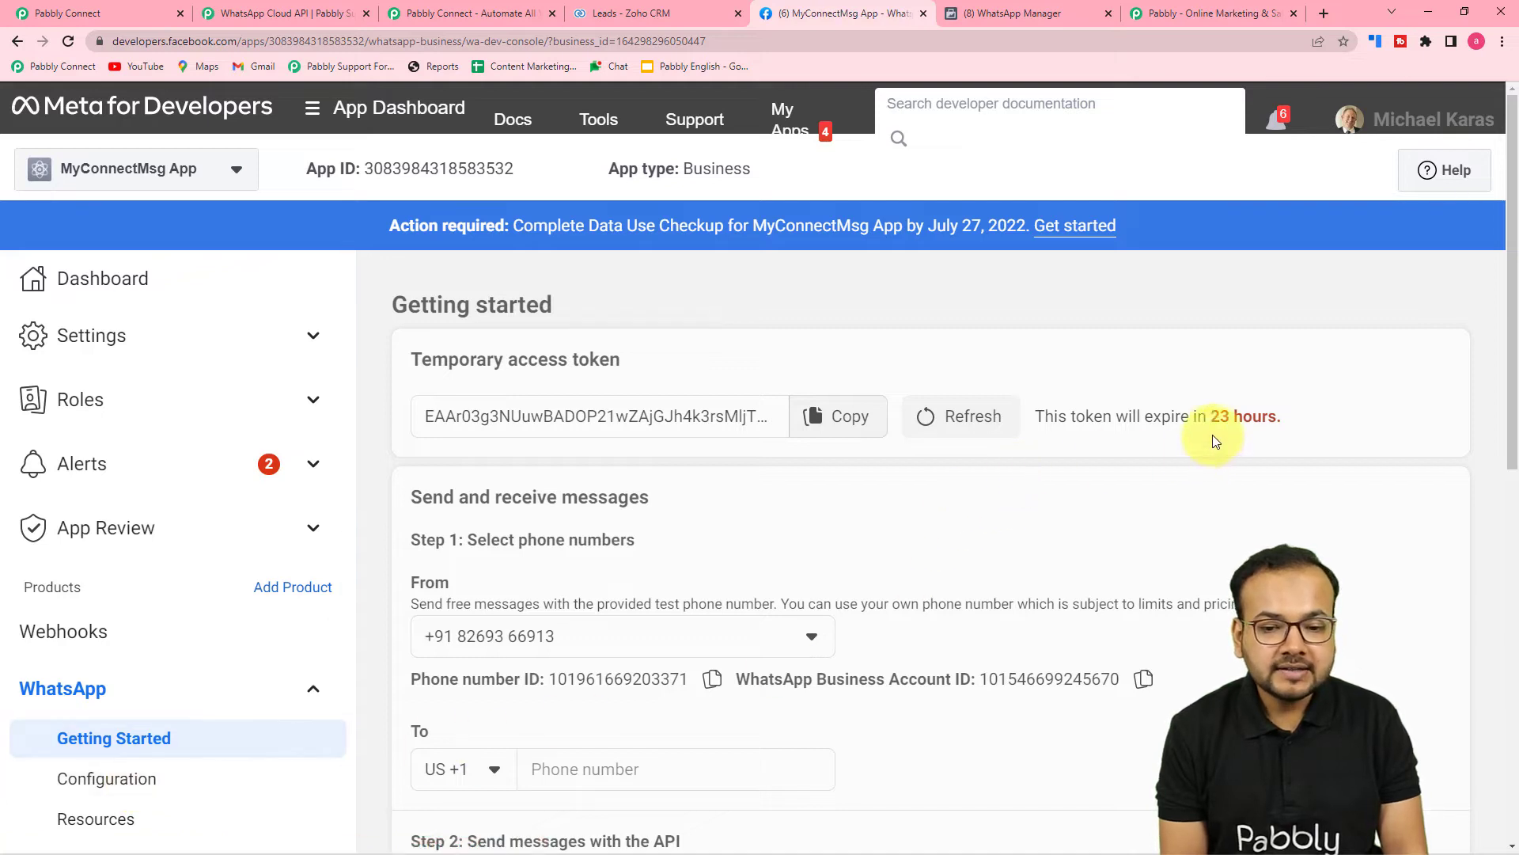
scroll(1200, 396, "down", 1)
scroll(989, 462, "up", 1)
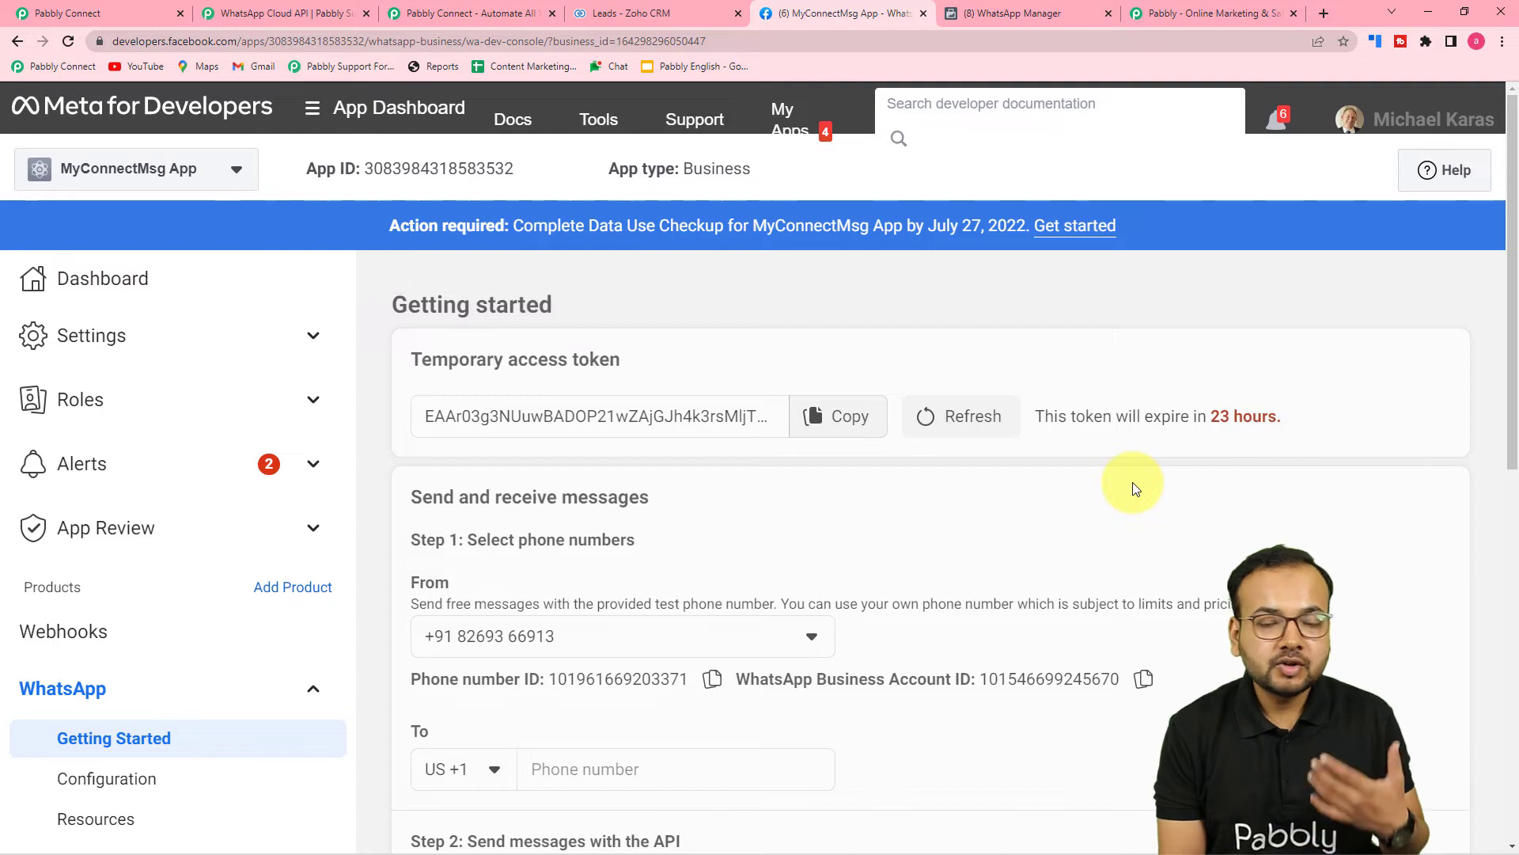
scroll(1133, 487, "down", 4)
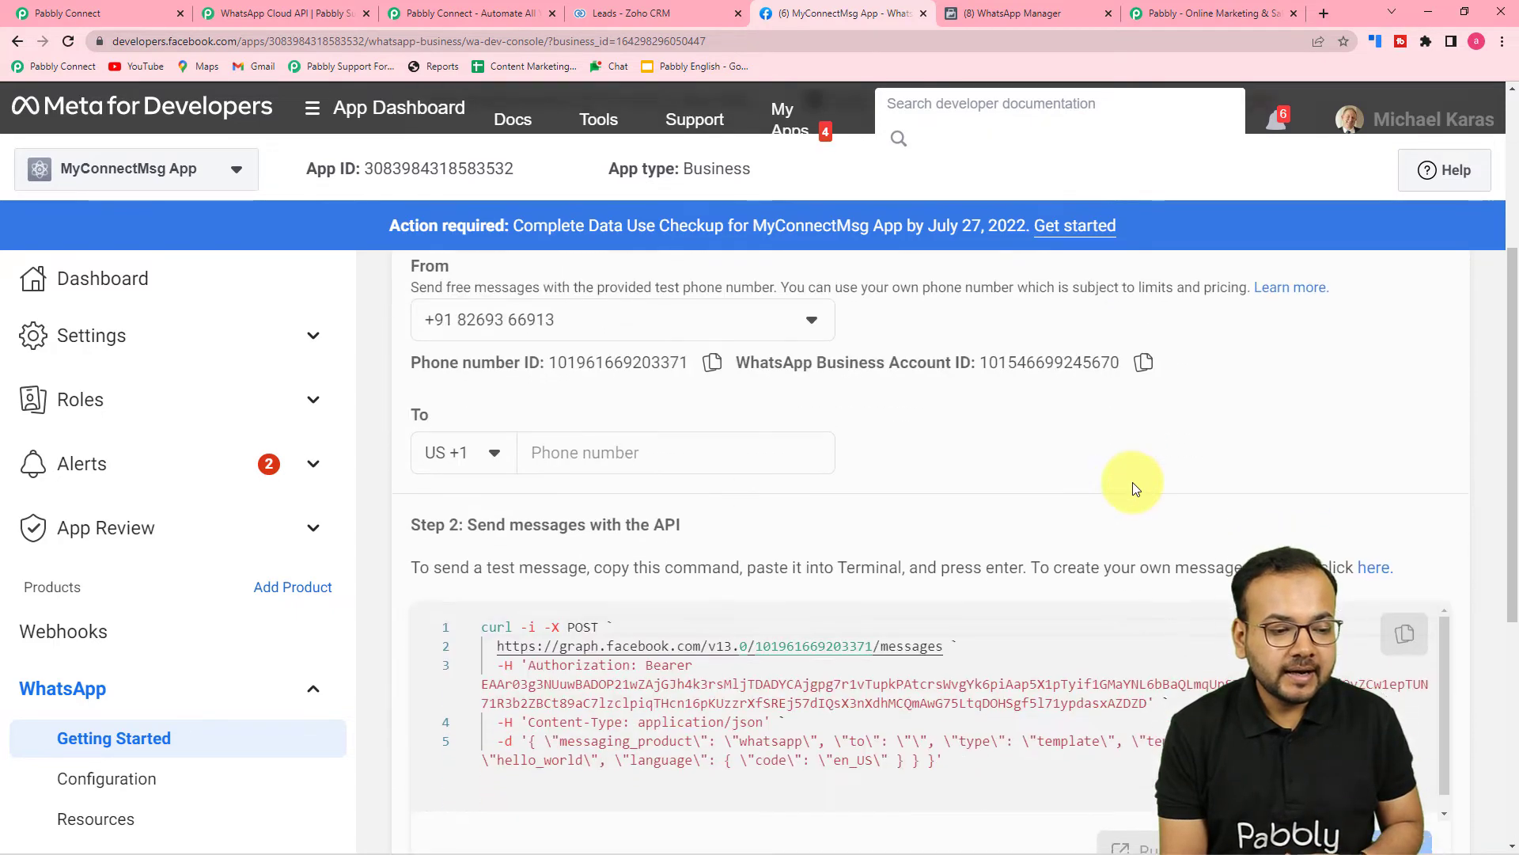
scroll(988, 485, "up", 1)
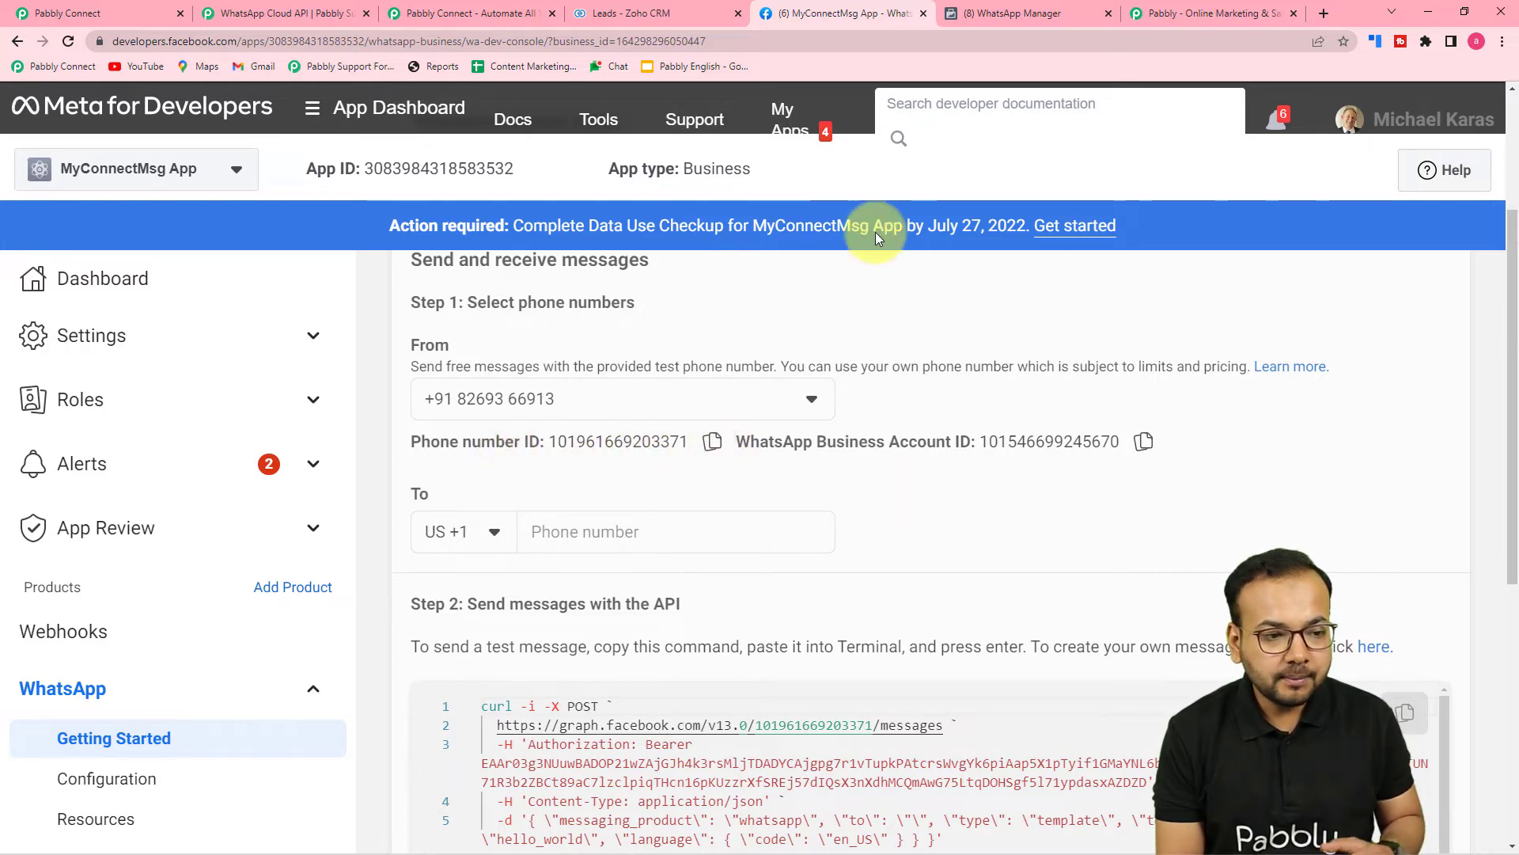
left_click(111, 12)
left_click(823, 379)
right_click(823, 379)
Paste the Phone Number ID and, as plain text, the WhatsApp Business Account ID from Meta.
left_click(884, 509)
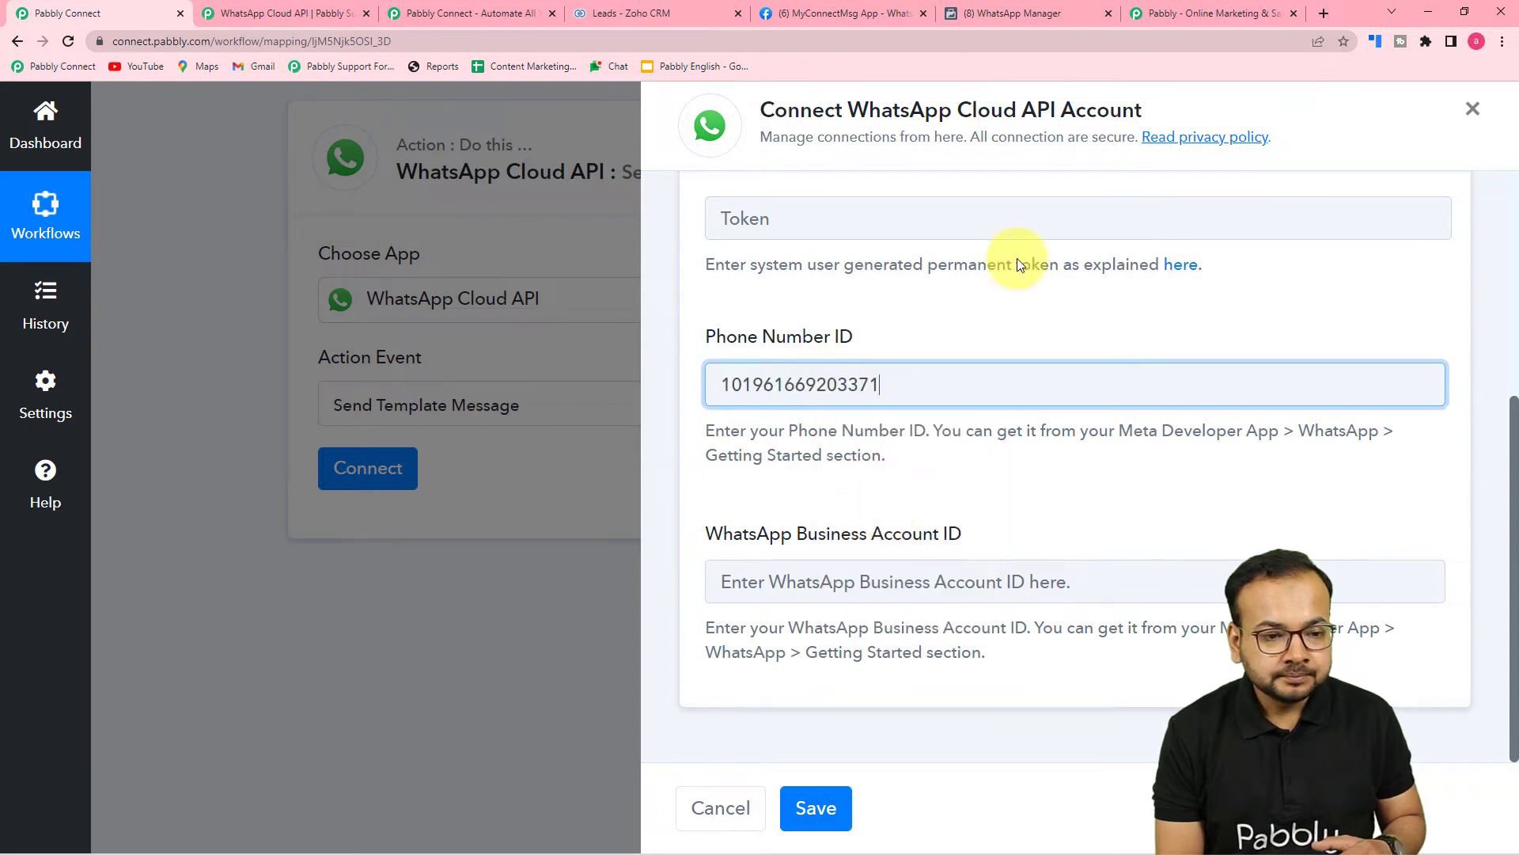
left_click(879, 9)
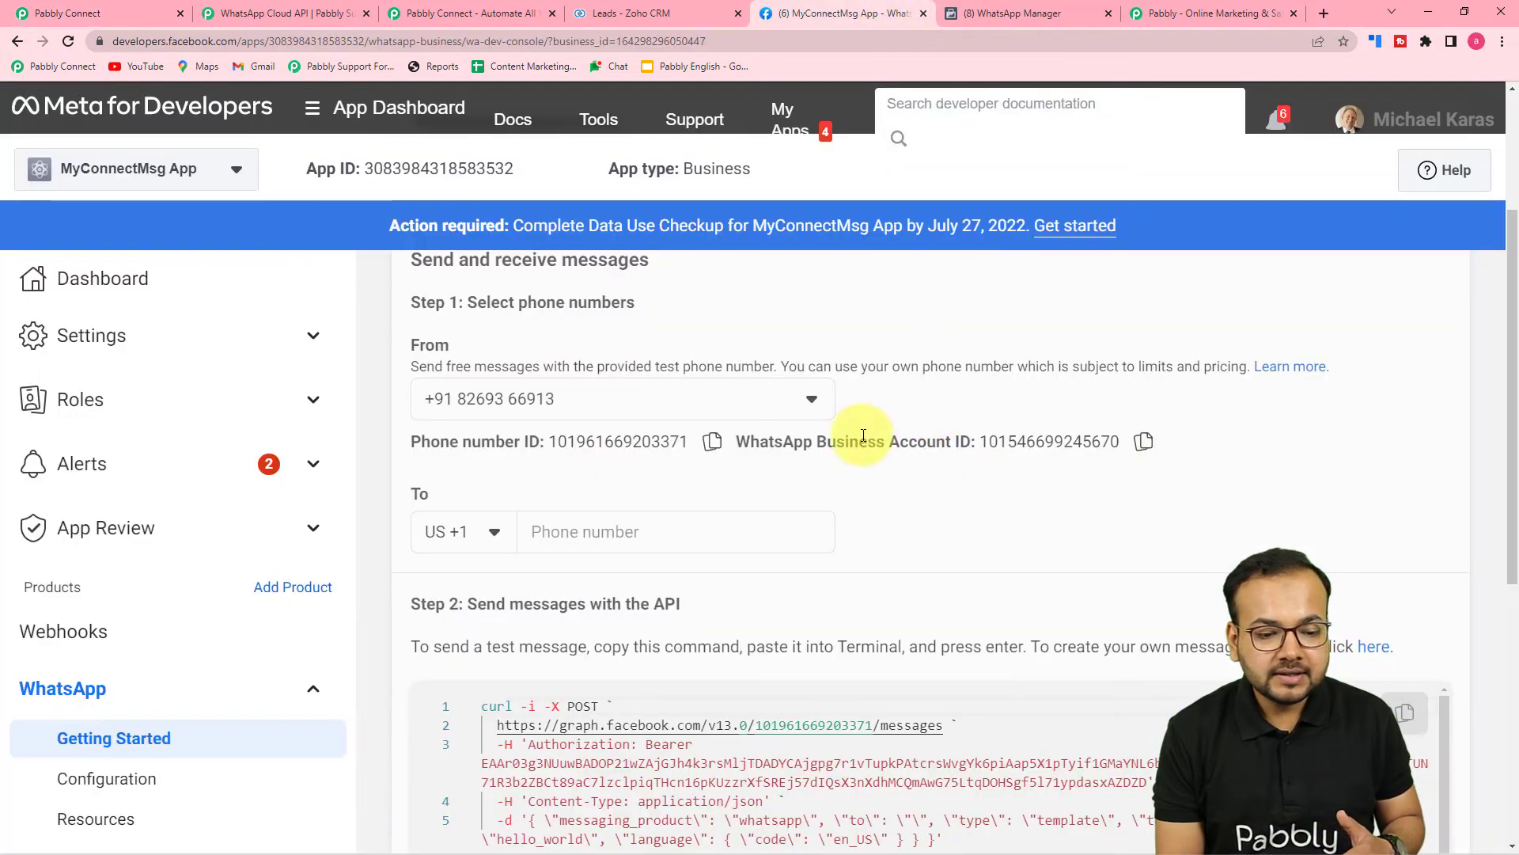
left_click(1143, 441)
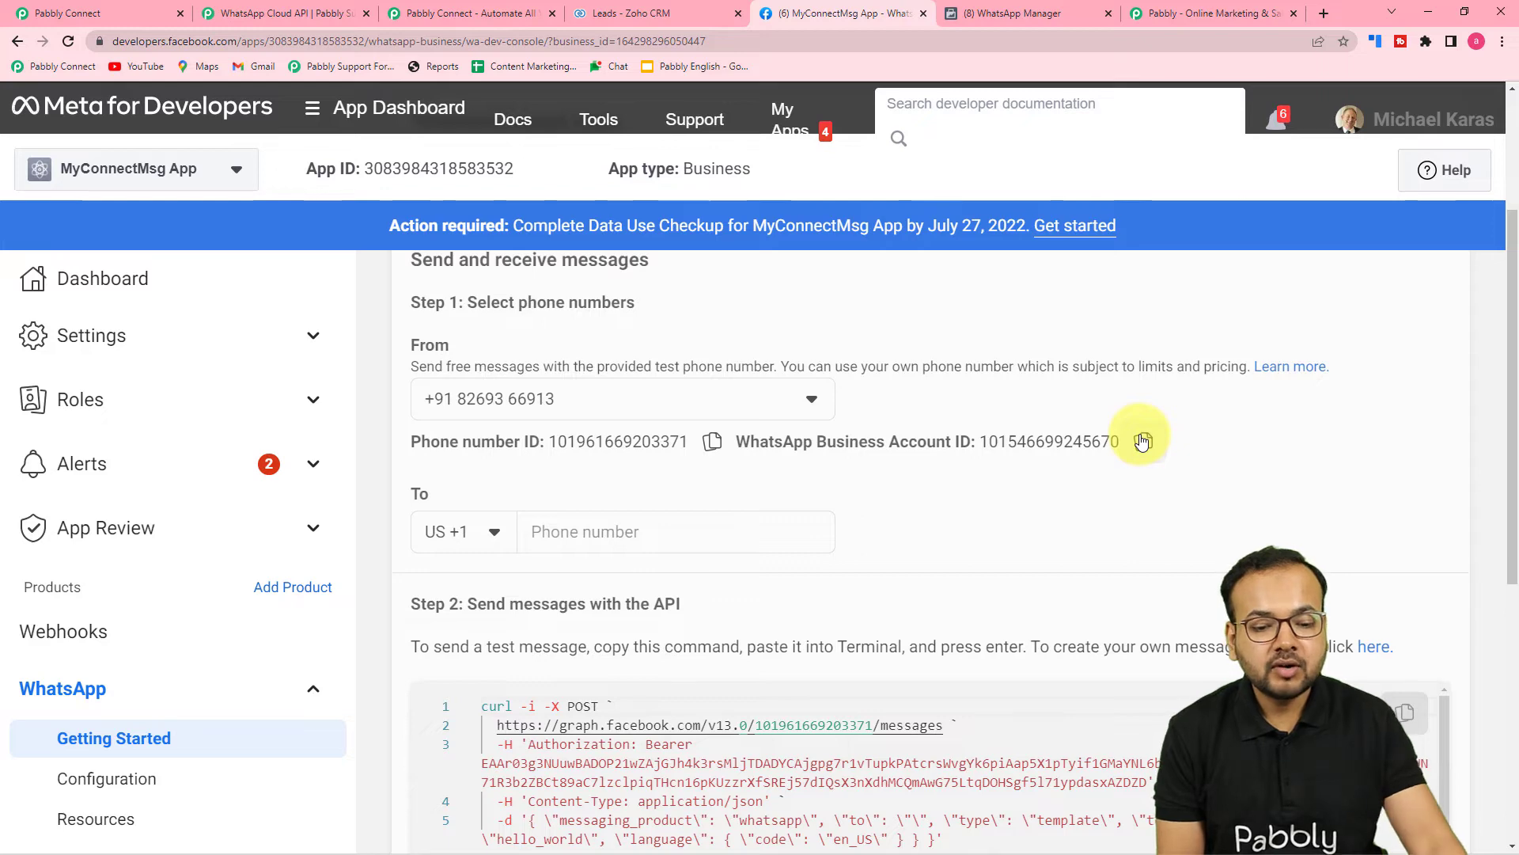
left_click(147, 13)
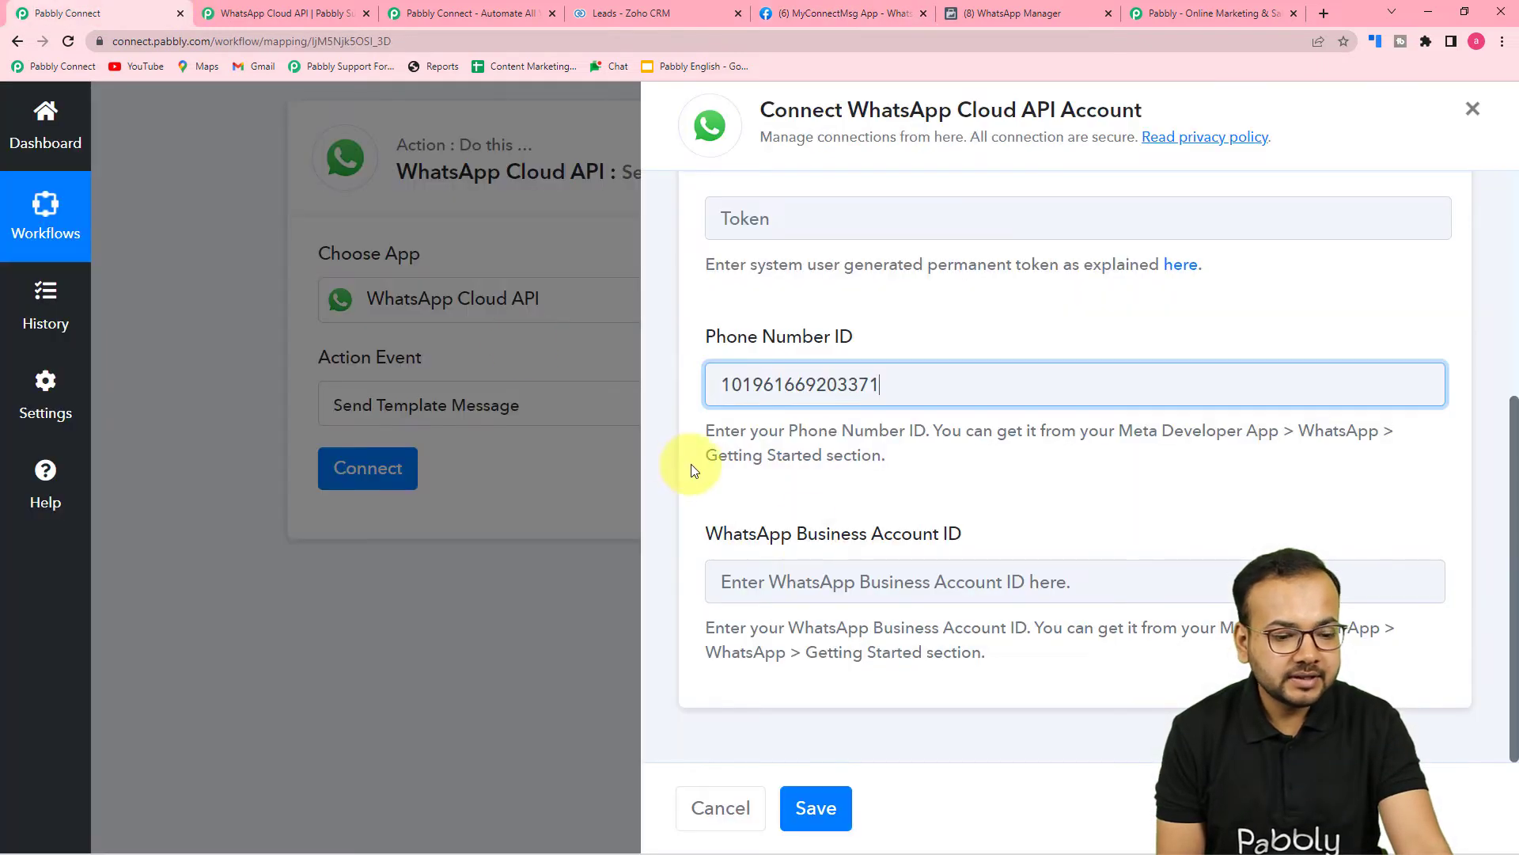
right_click(827, 586)
left_click(867, 471)
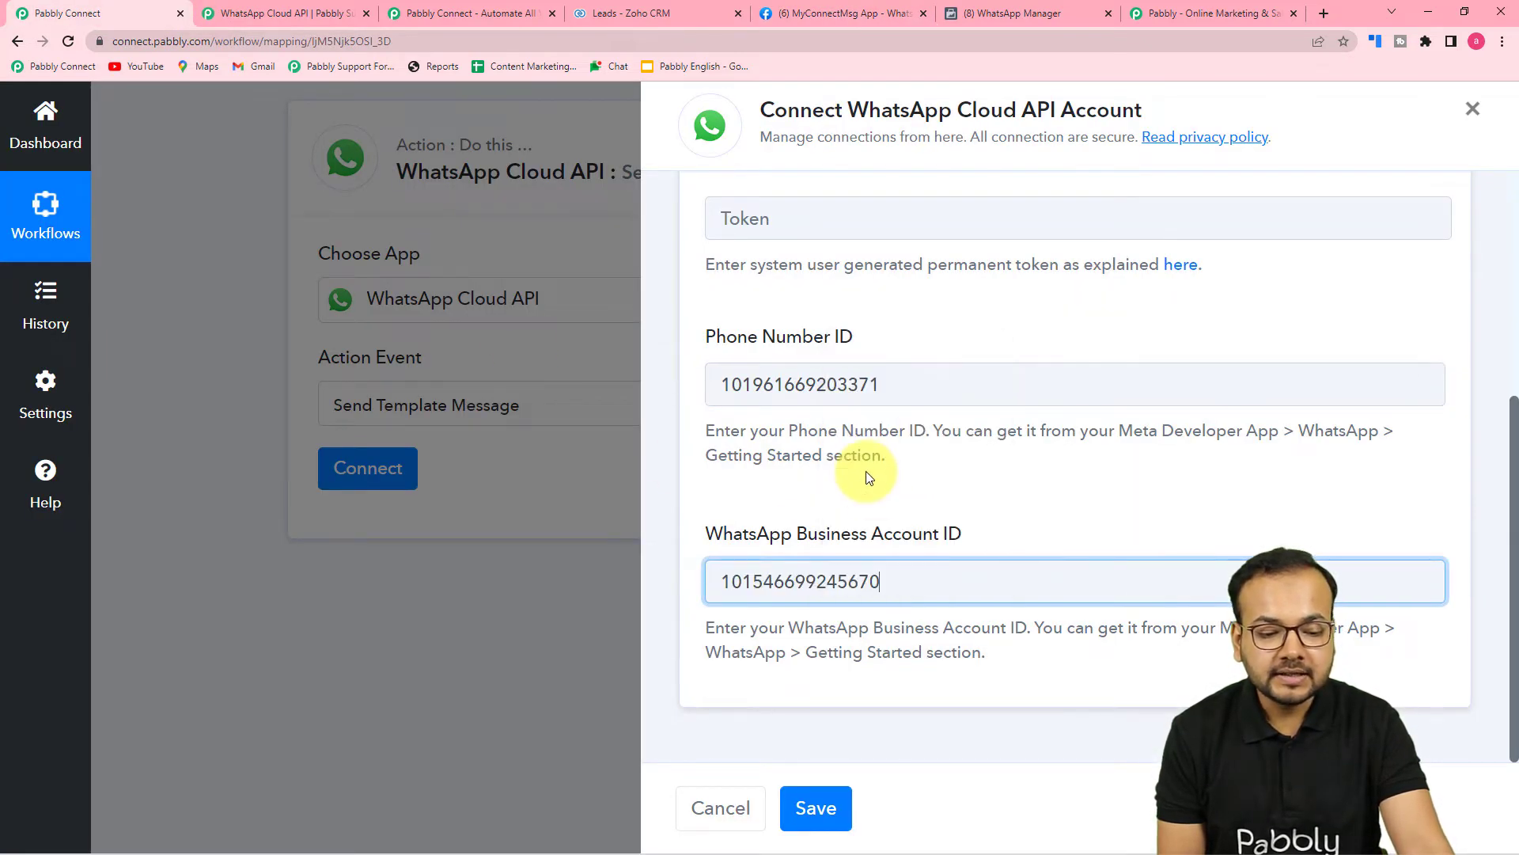
left_click(940, 535)
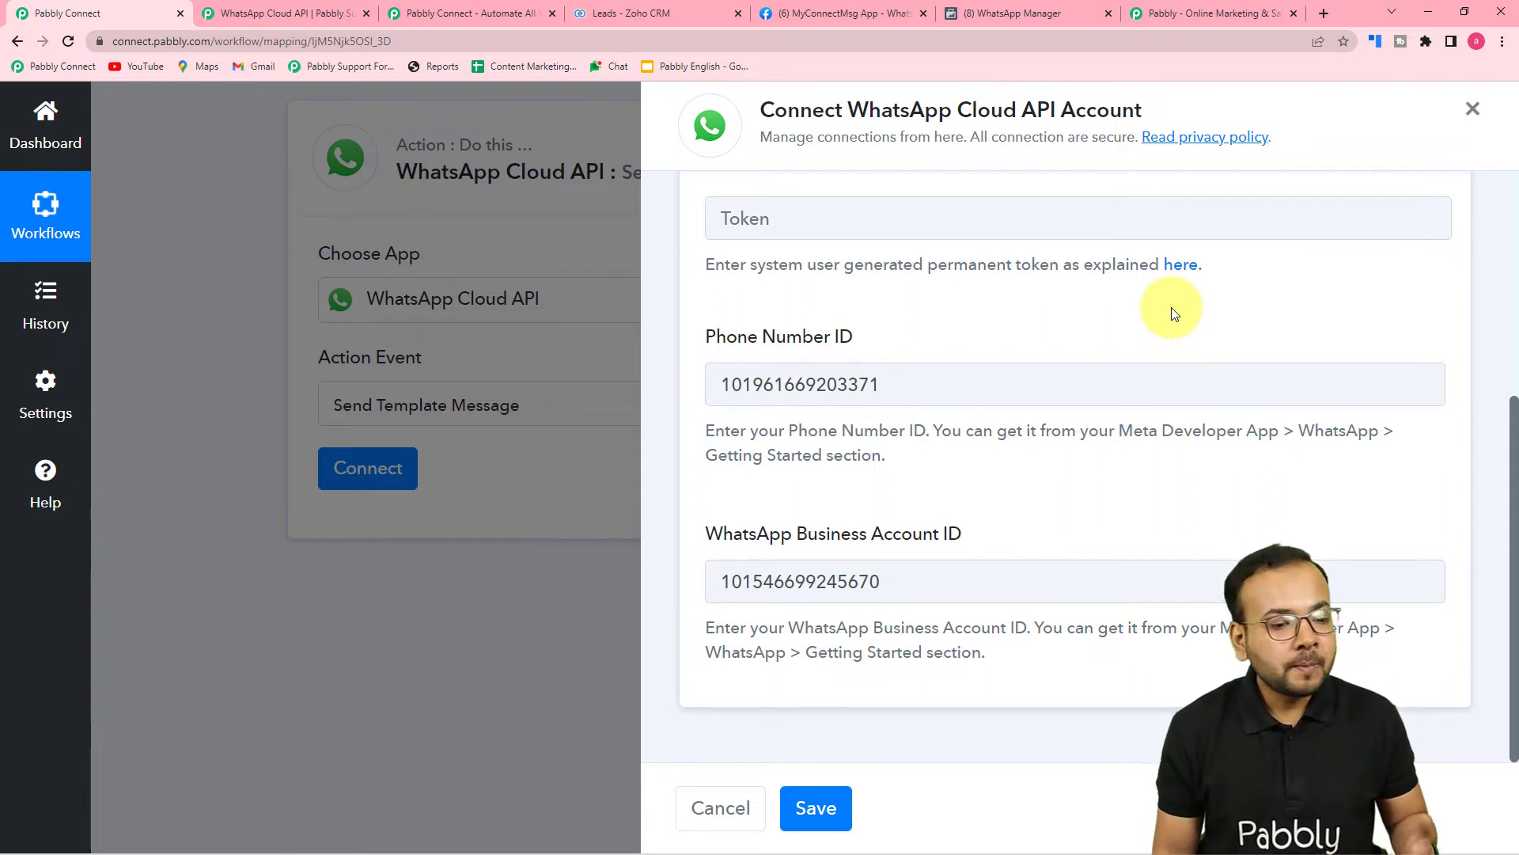
scroll(1135, 342, "up", 5)
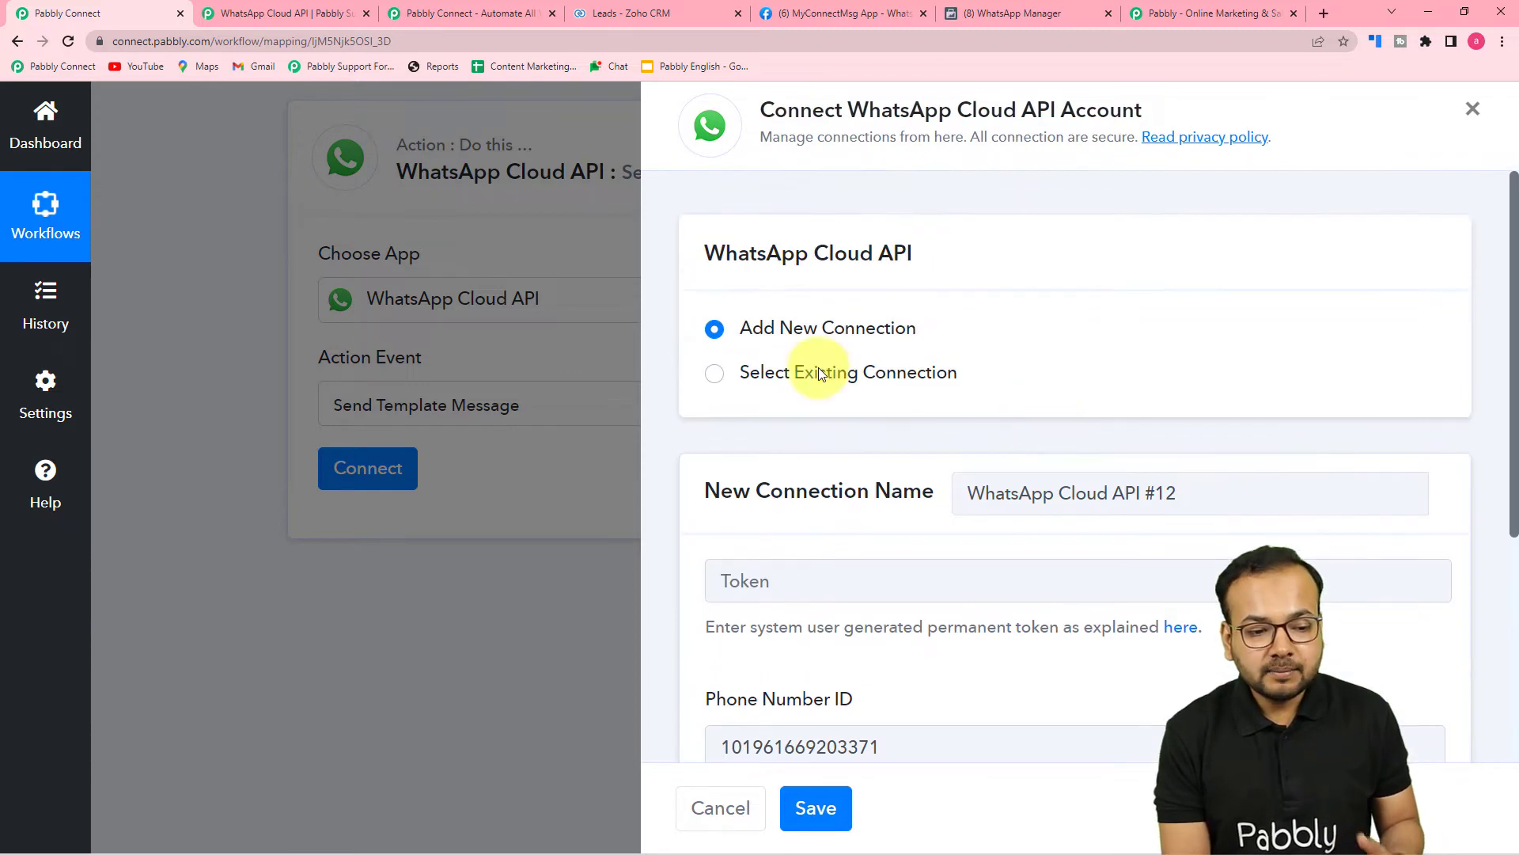
scroll(923, 371, "down", 4)
scroll(922, 378, "down", 1)
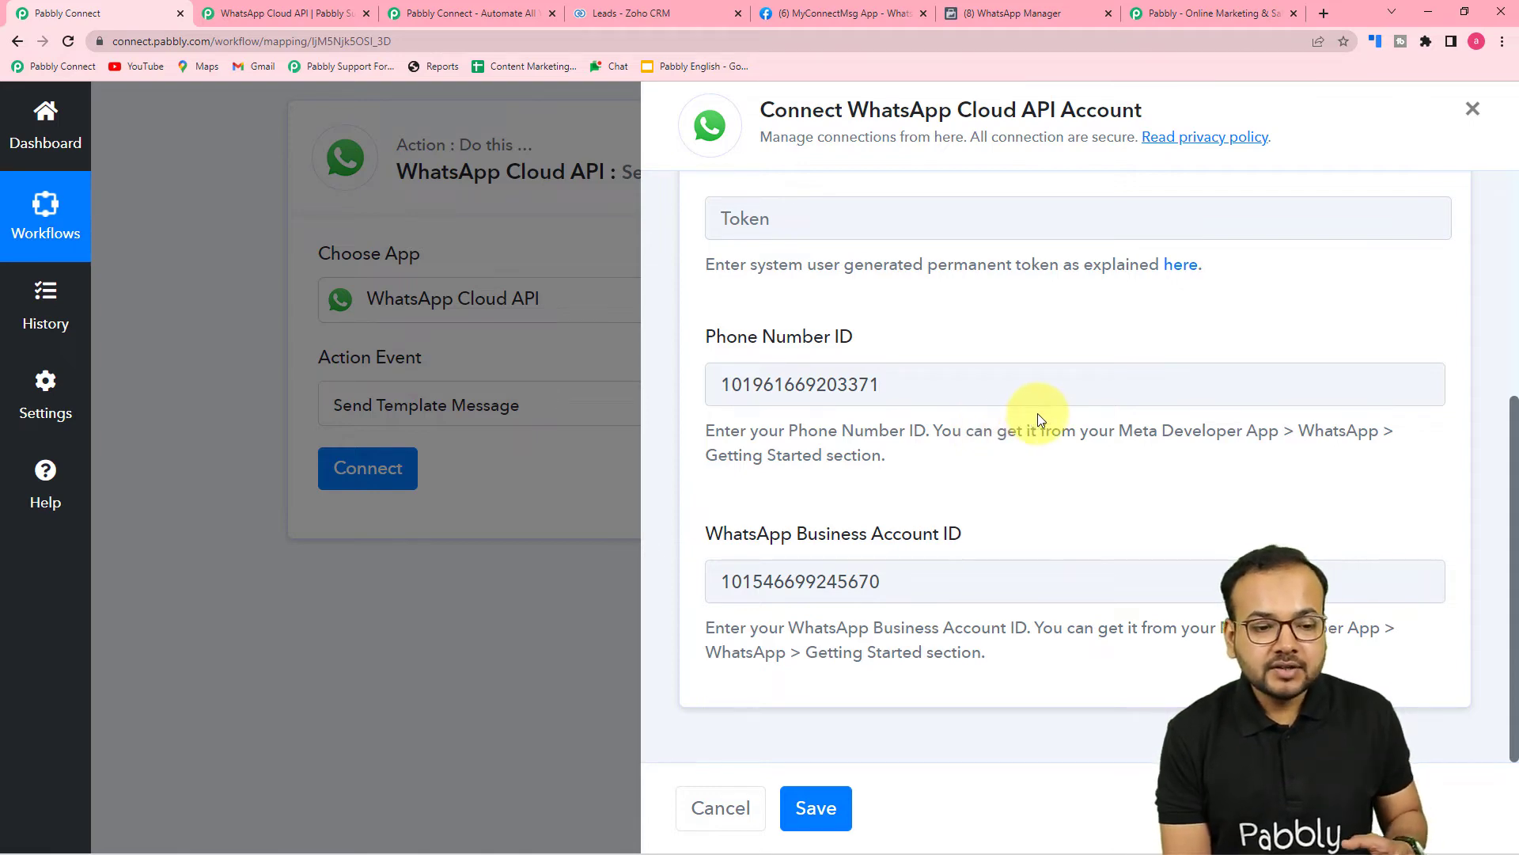
scroll(1037, 413, "up", 3)
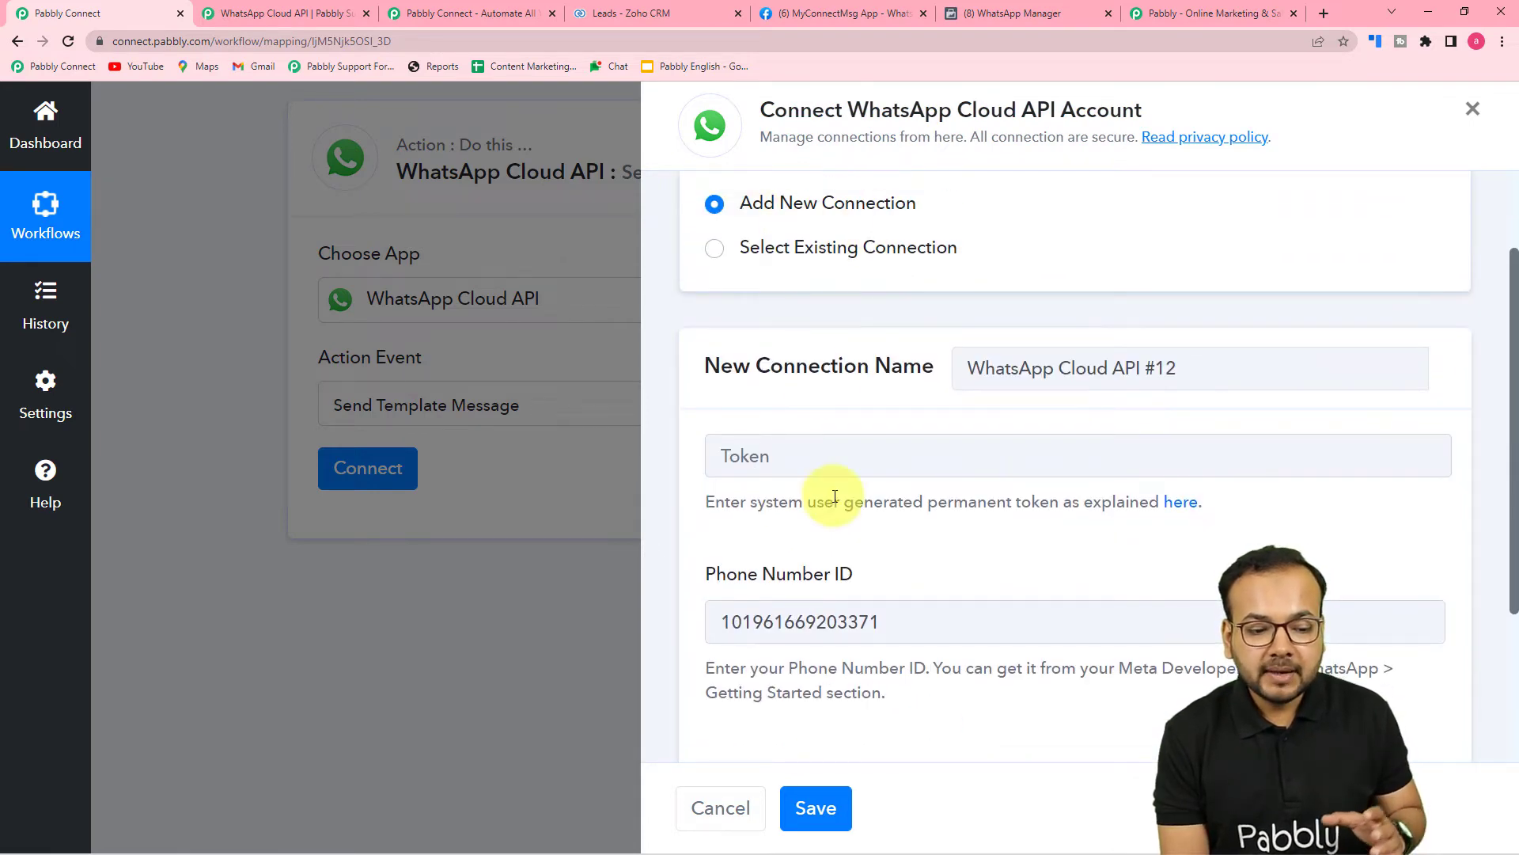
scroll(839, 514, "down", 3)
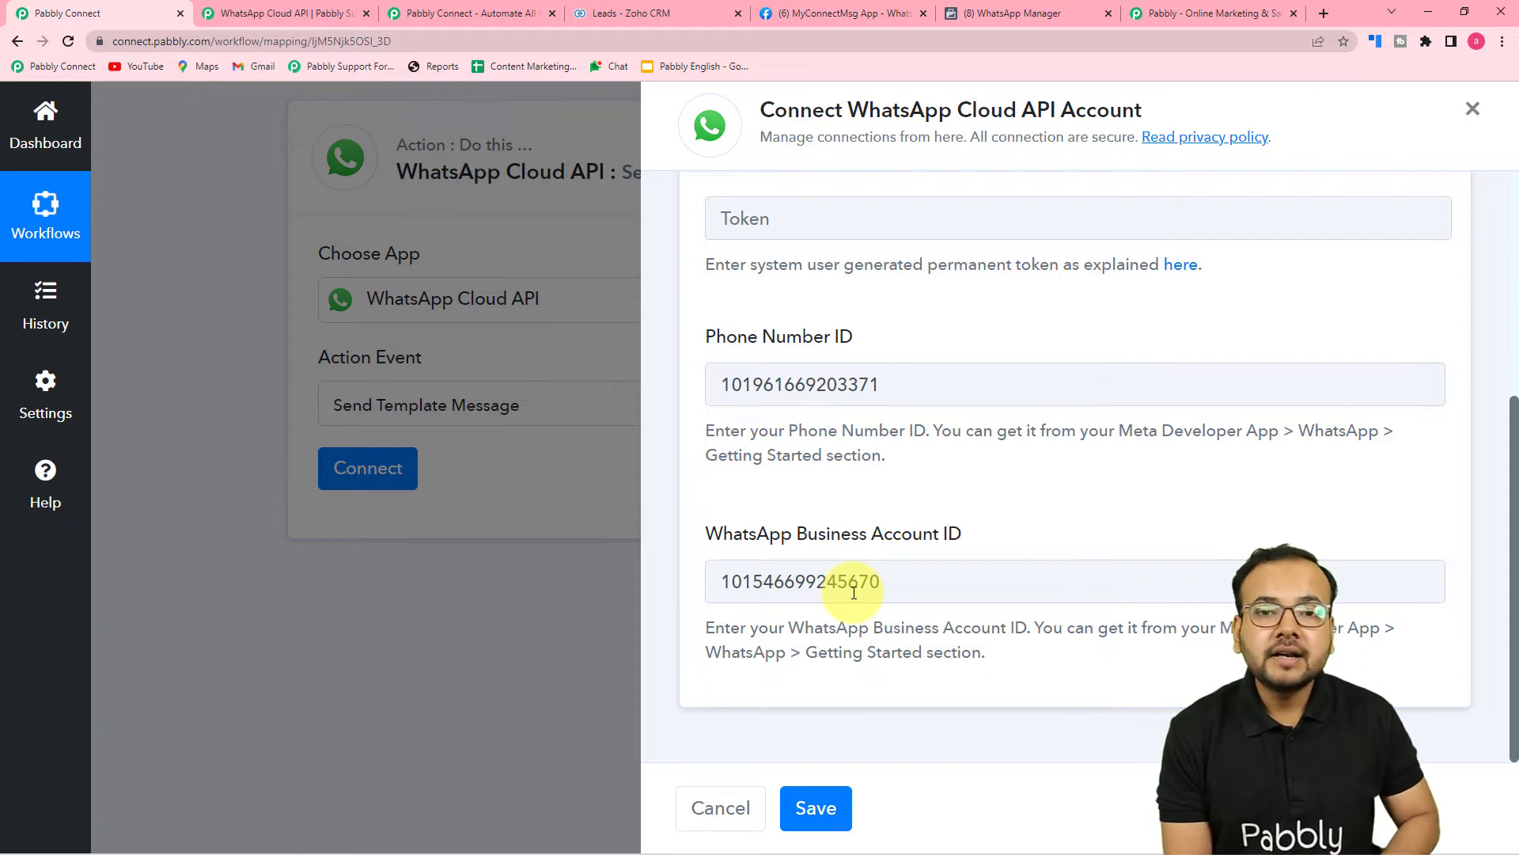
scroll(875, 610, "up", 5)
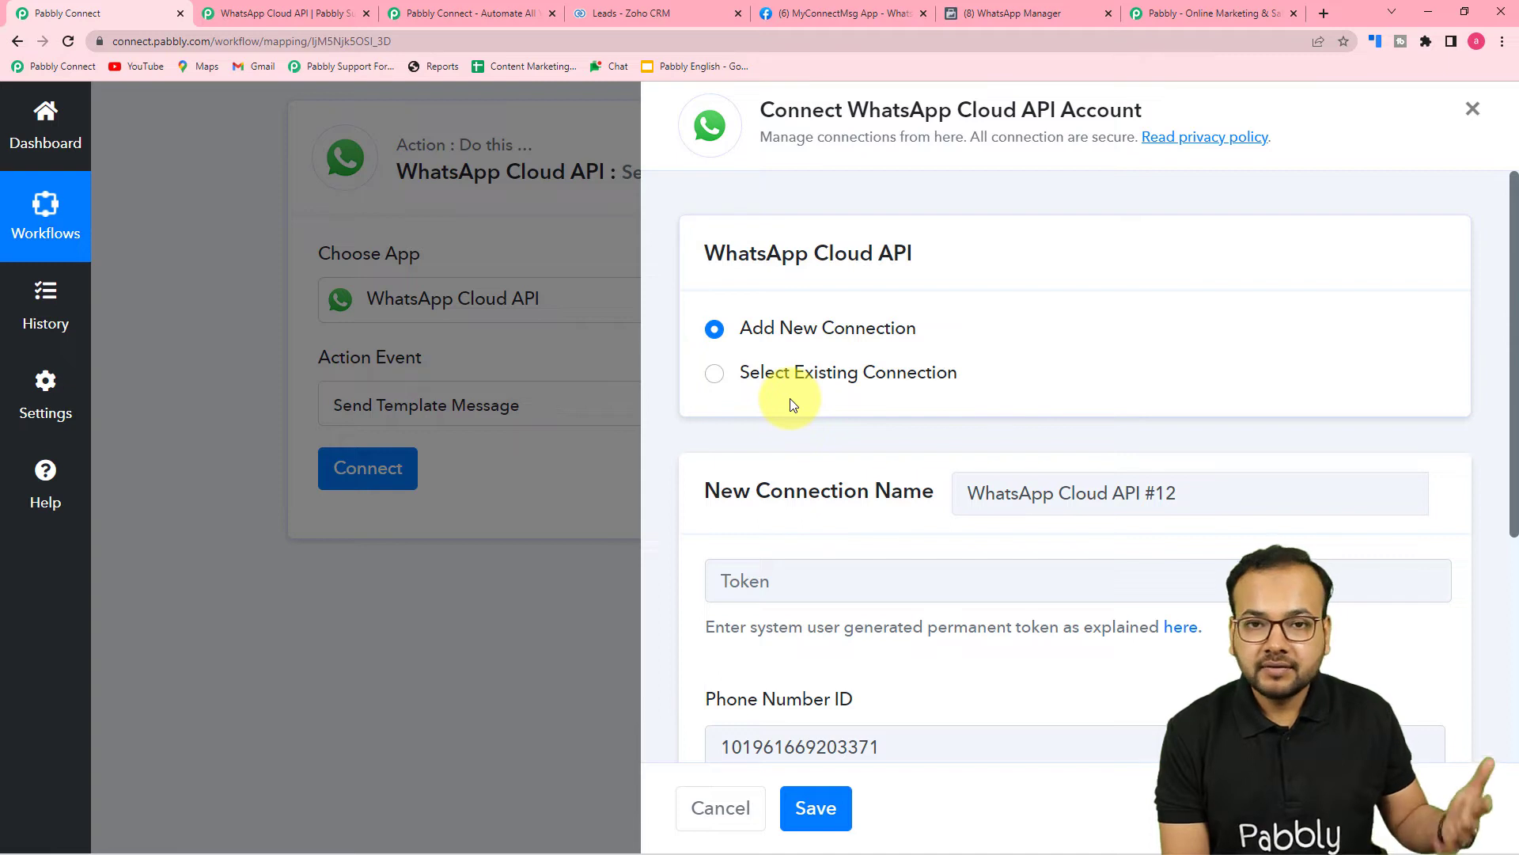
Link the WhatsApp action to the existing 'WhatsApp Cloud API Final' connection and save it.
left_click(714, 375)
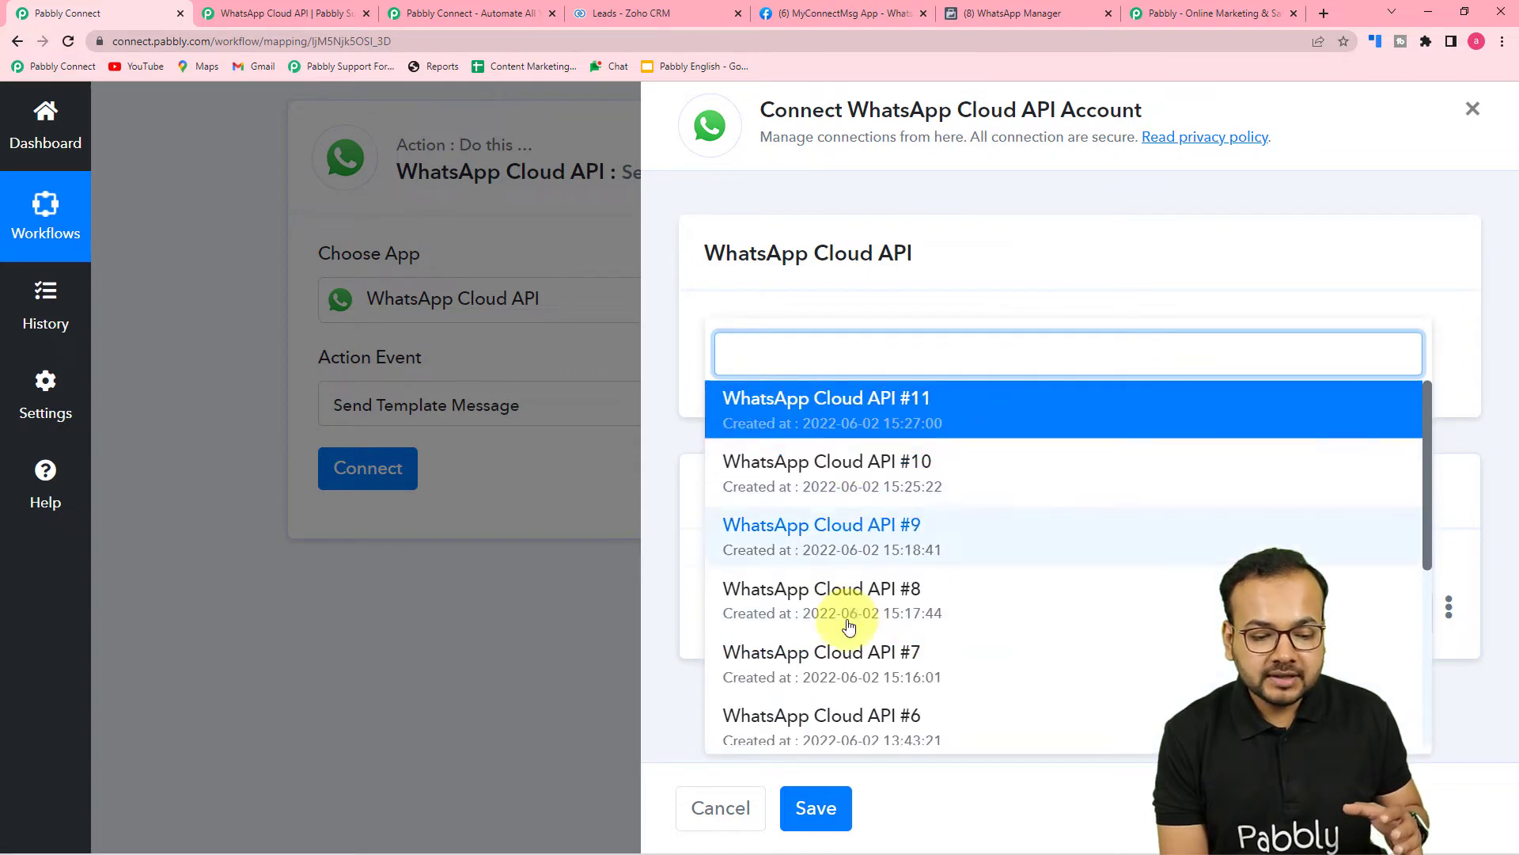
scroll(843, 621, "down", 5)
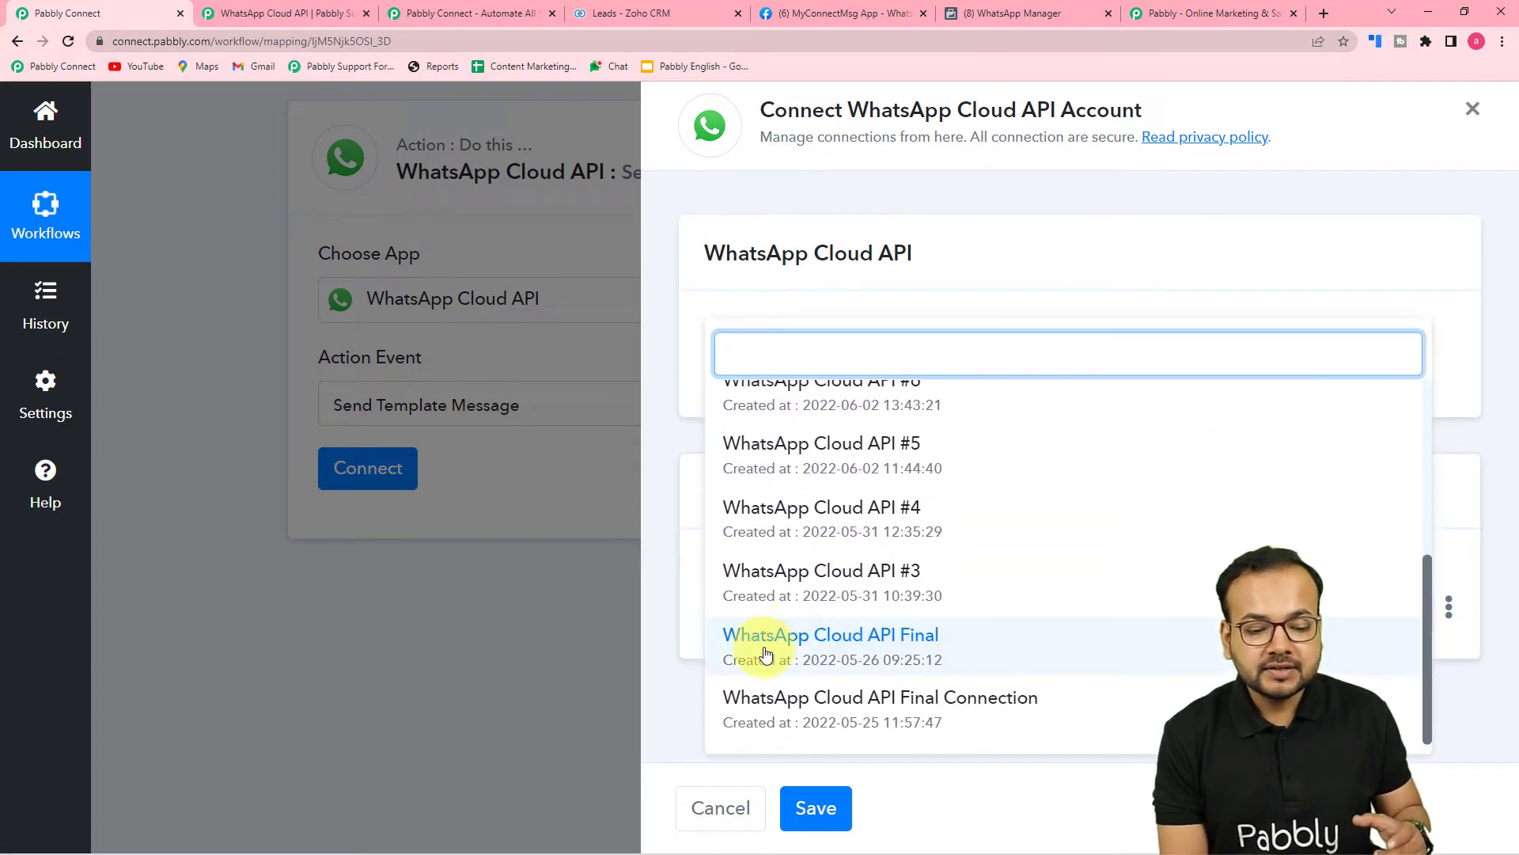
left_click(892, 649)
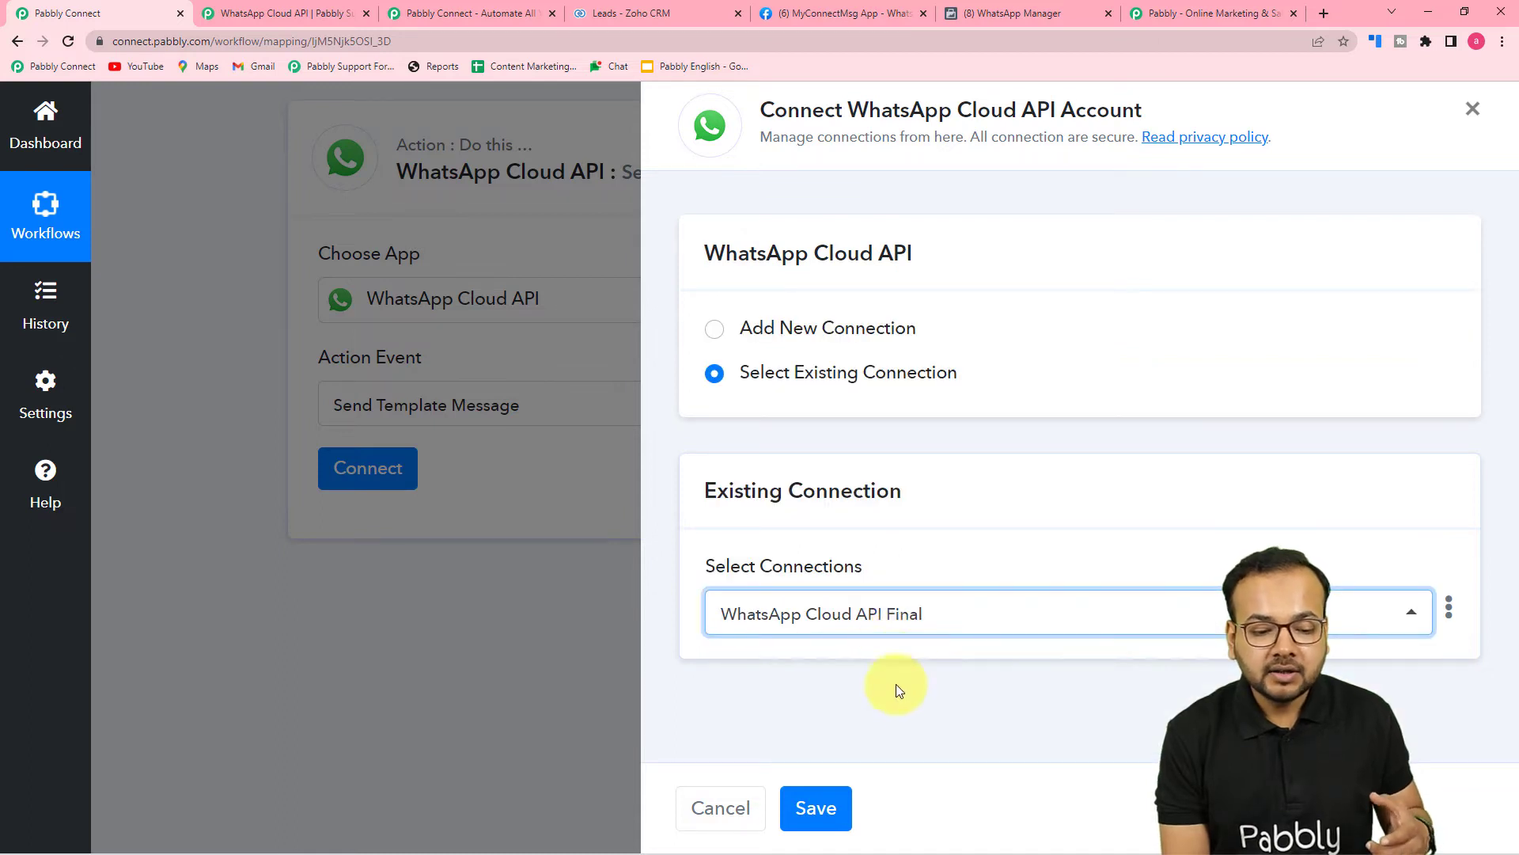
left_click(823, 807)
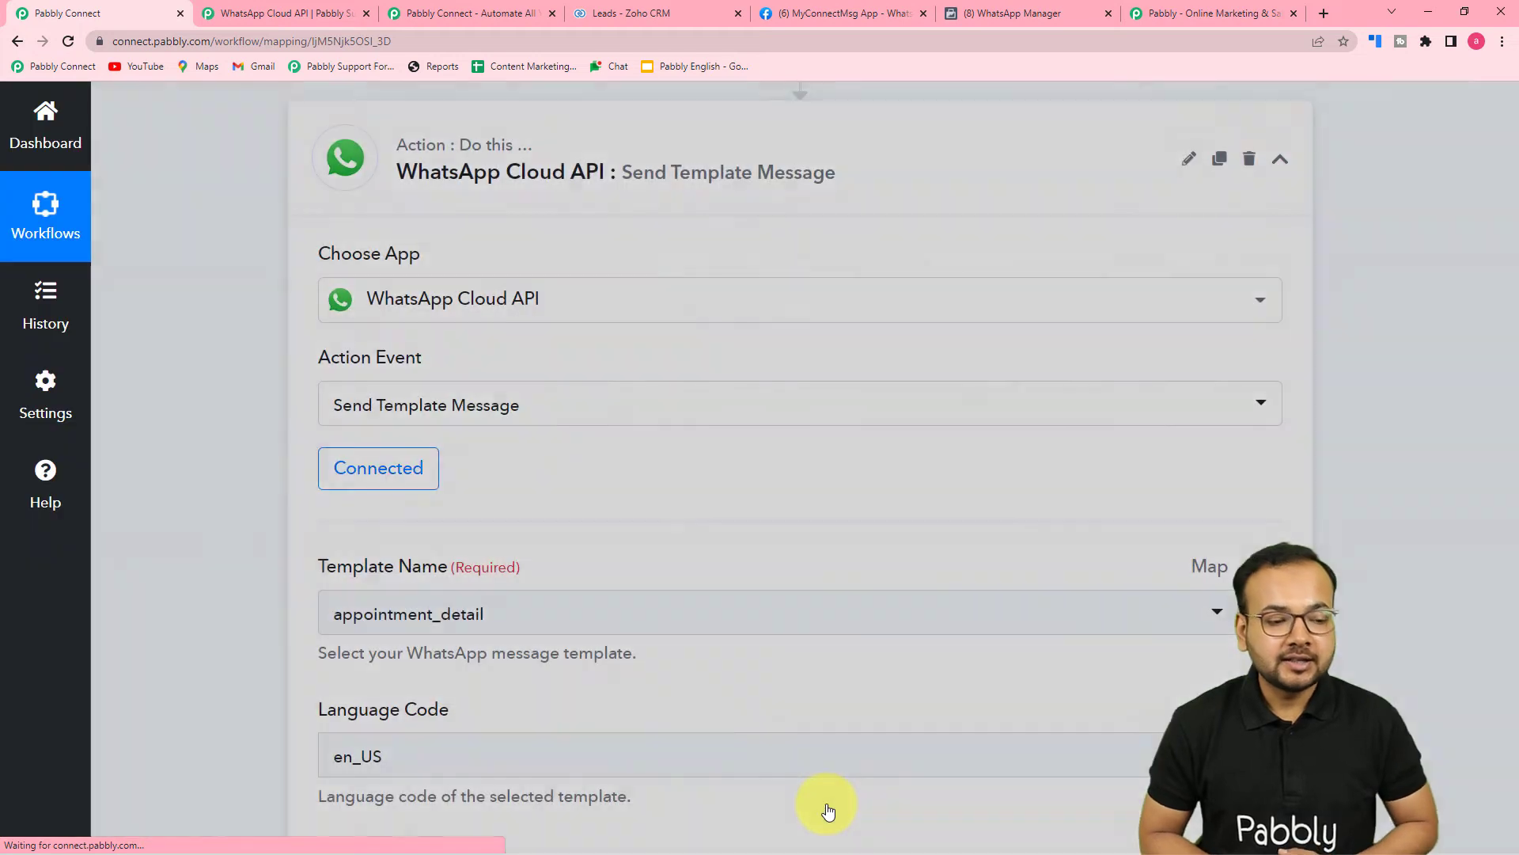
scroll(169, 696, "down", 5)
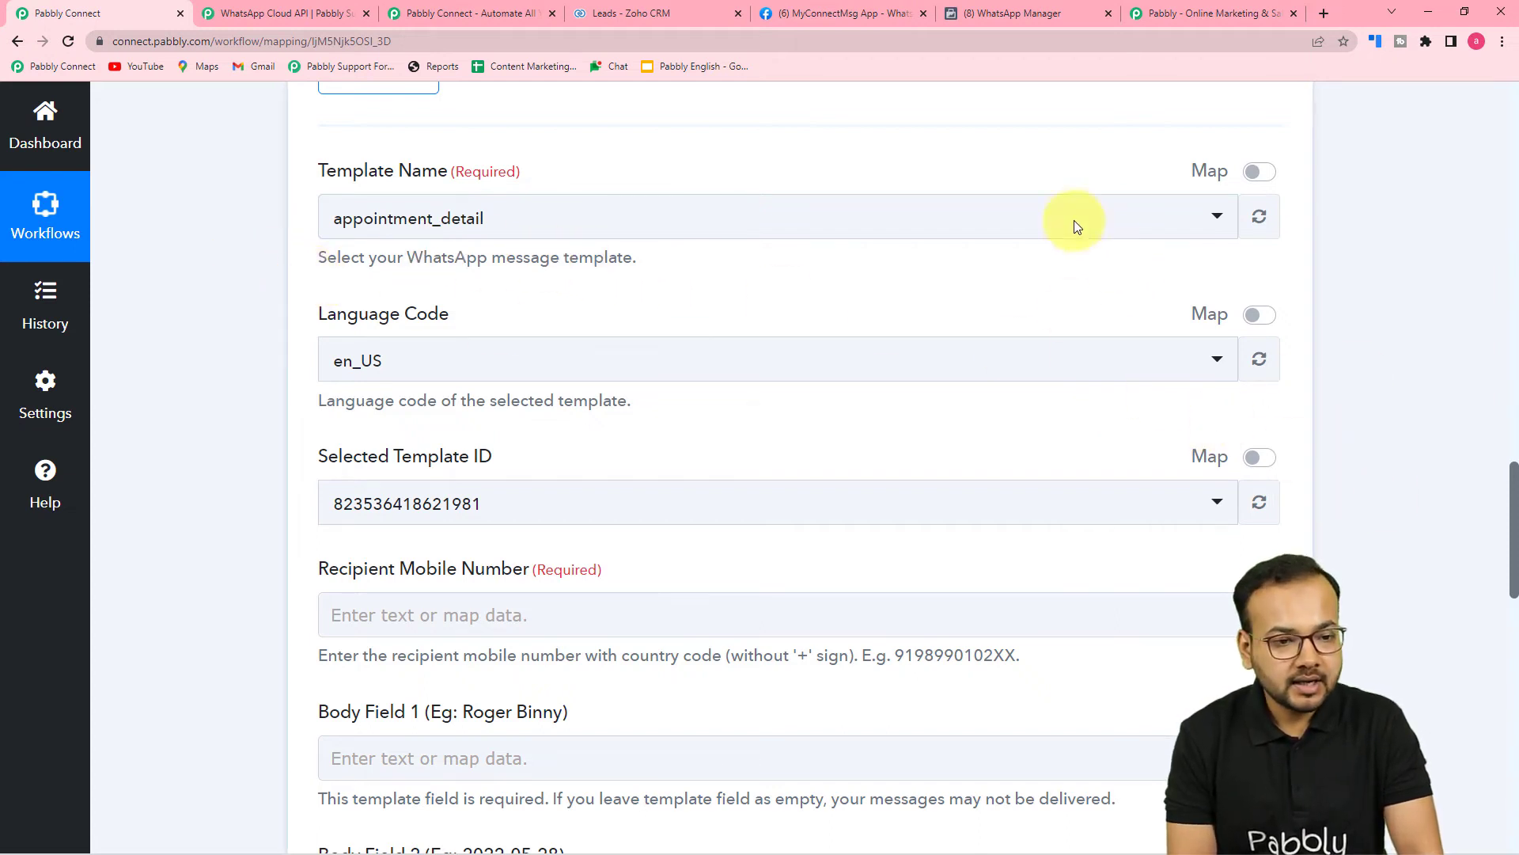
left_click(846, 14)
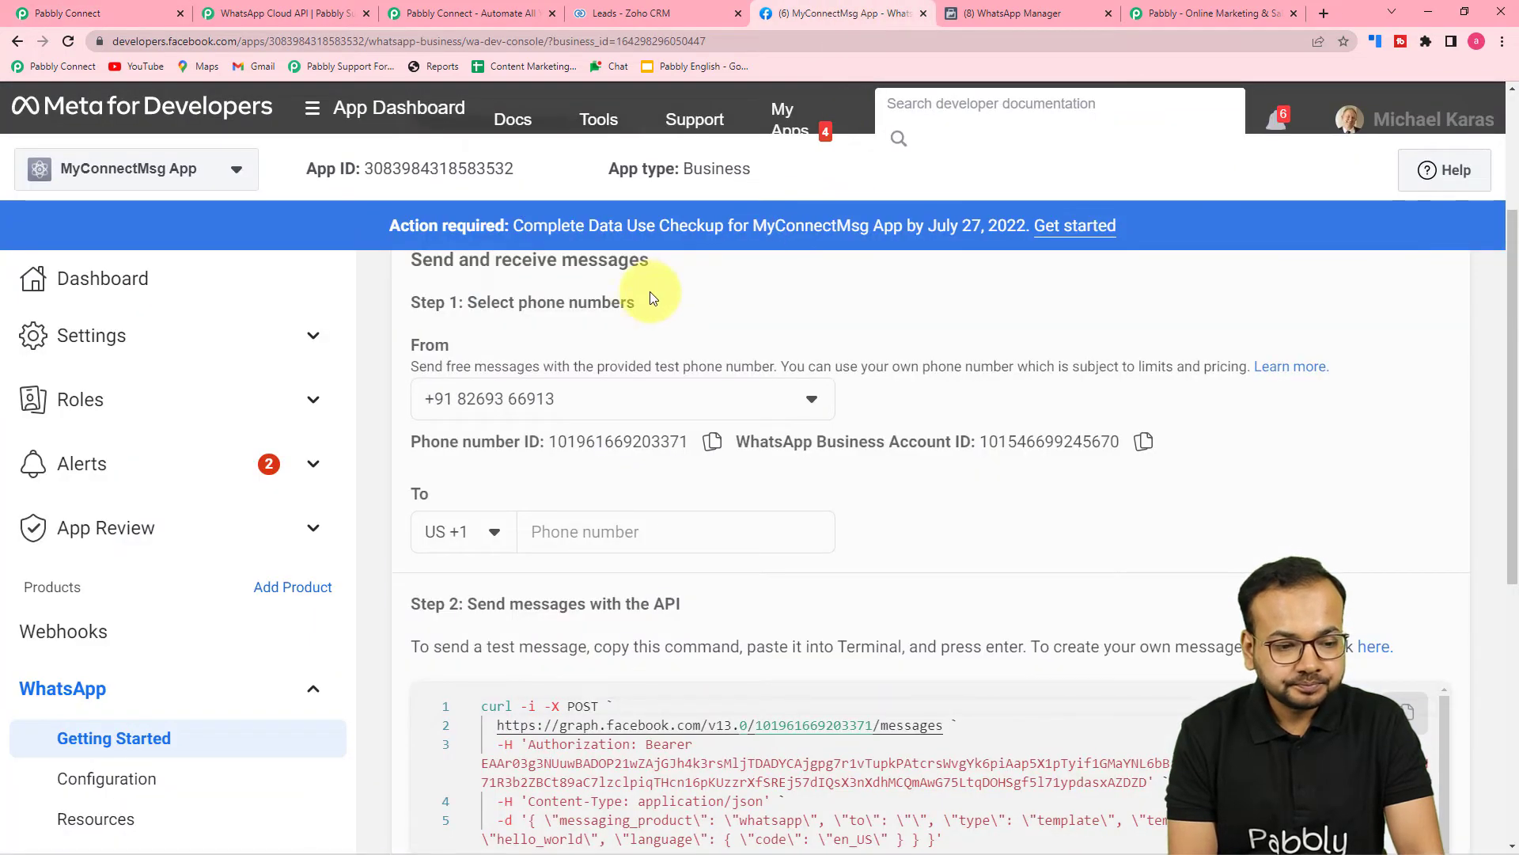
Follow Step 2's 'here.' link on Getting Started to WhatsApp Manager's message templates.
scroll(651, 299, "down", 1)
scroll(650, 299, "down", 2)
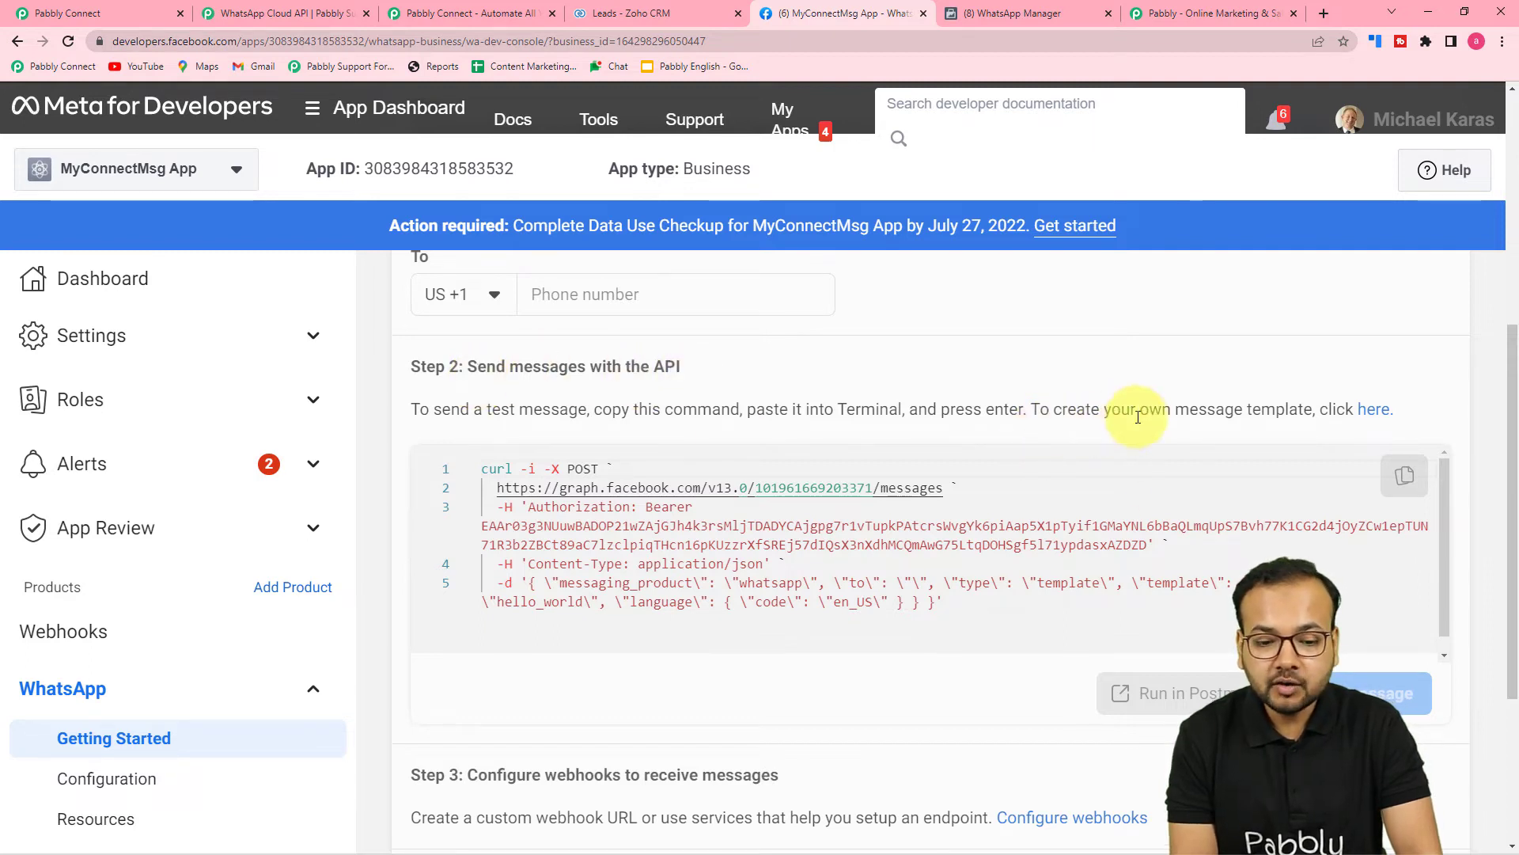
left_click(1373, 413)
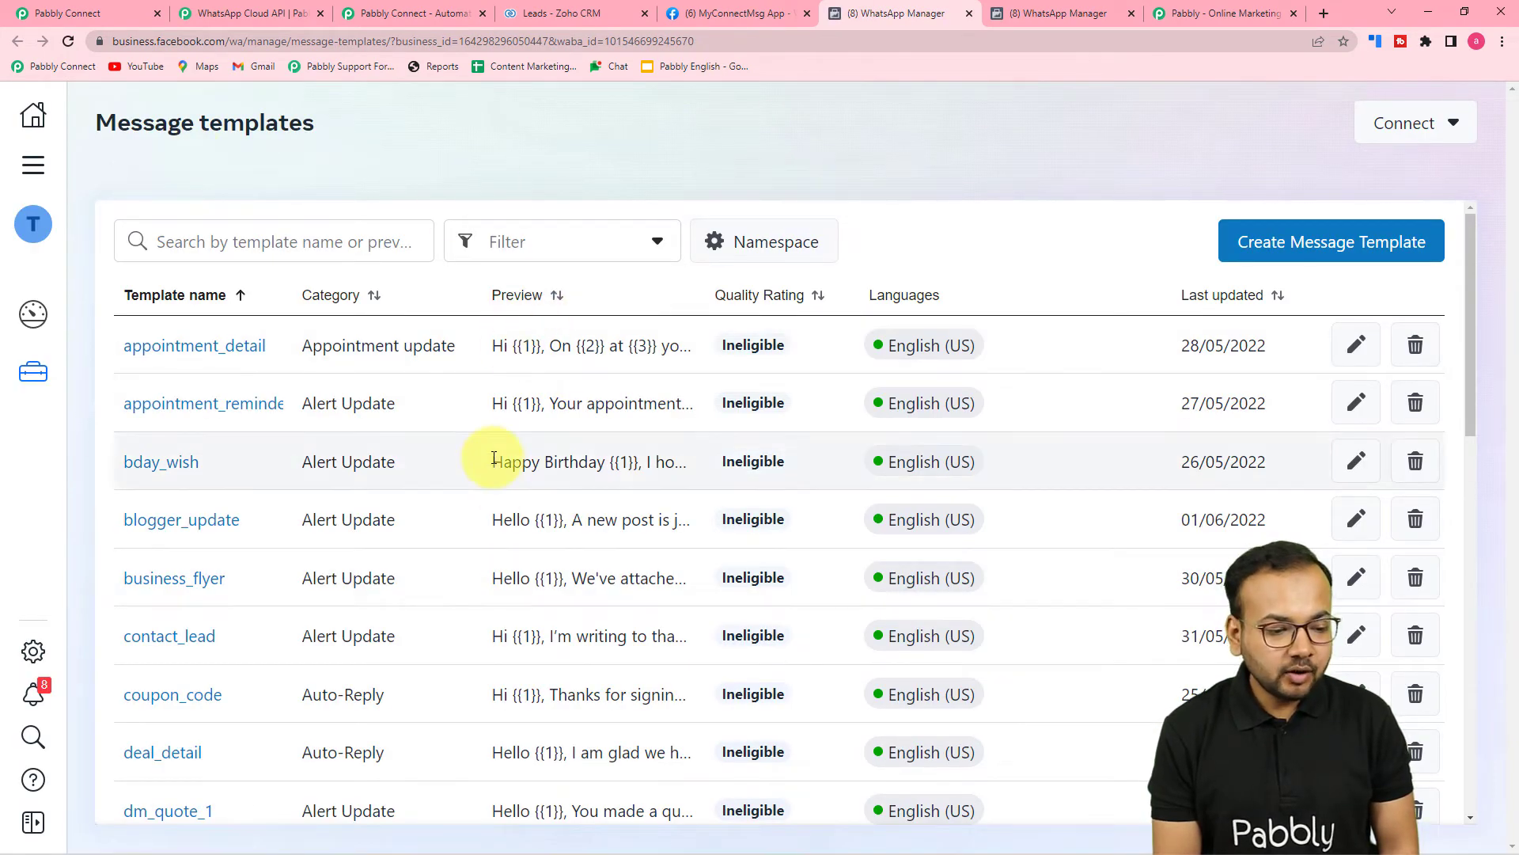
Open the deal_detail template from the Message templates list.
scroll(492, 451, "down", 4)
scroll(492, 463, "down", 2)
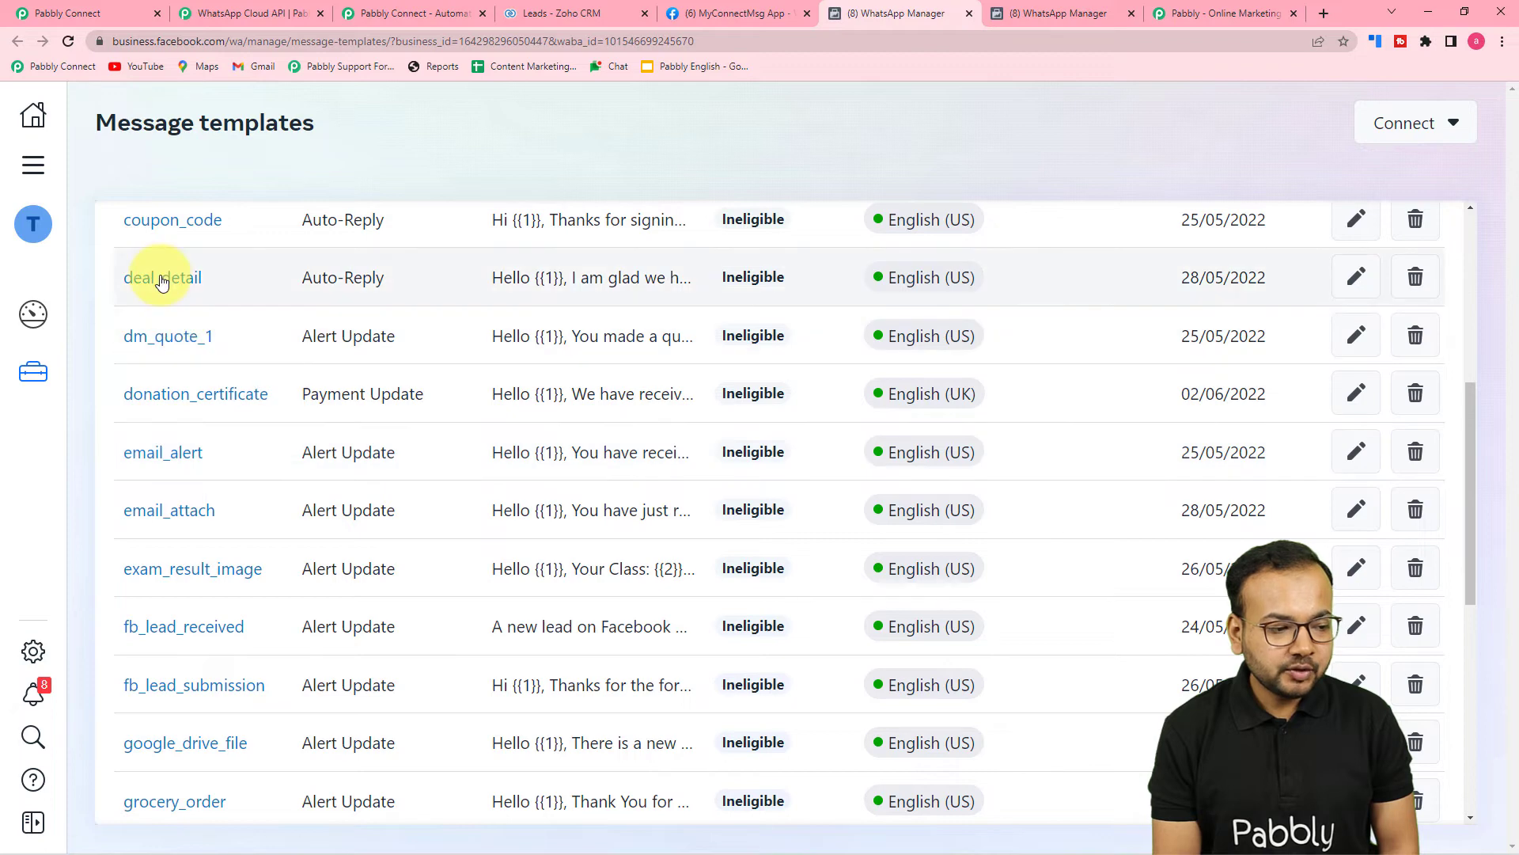
left_click(153, 278)
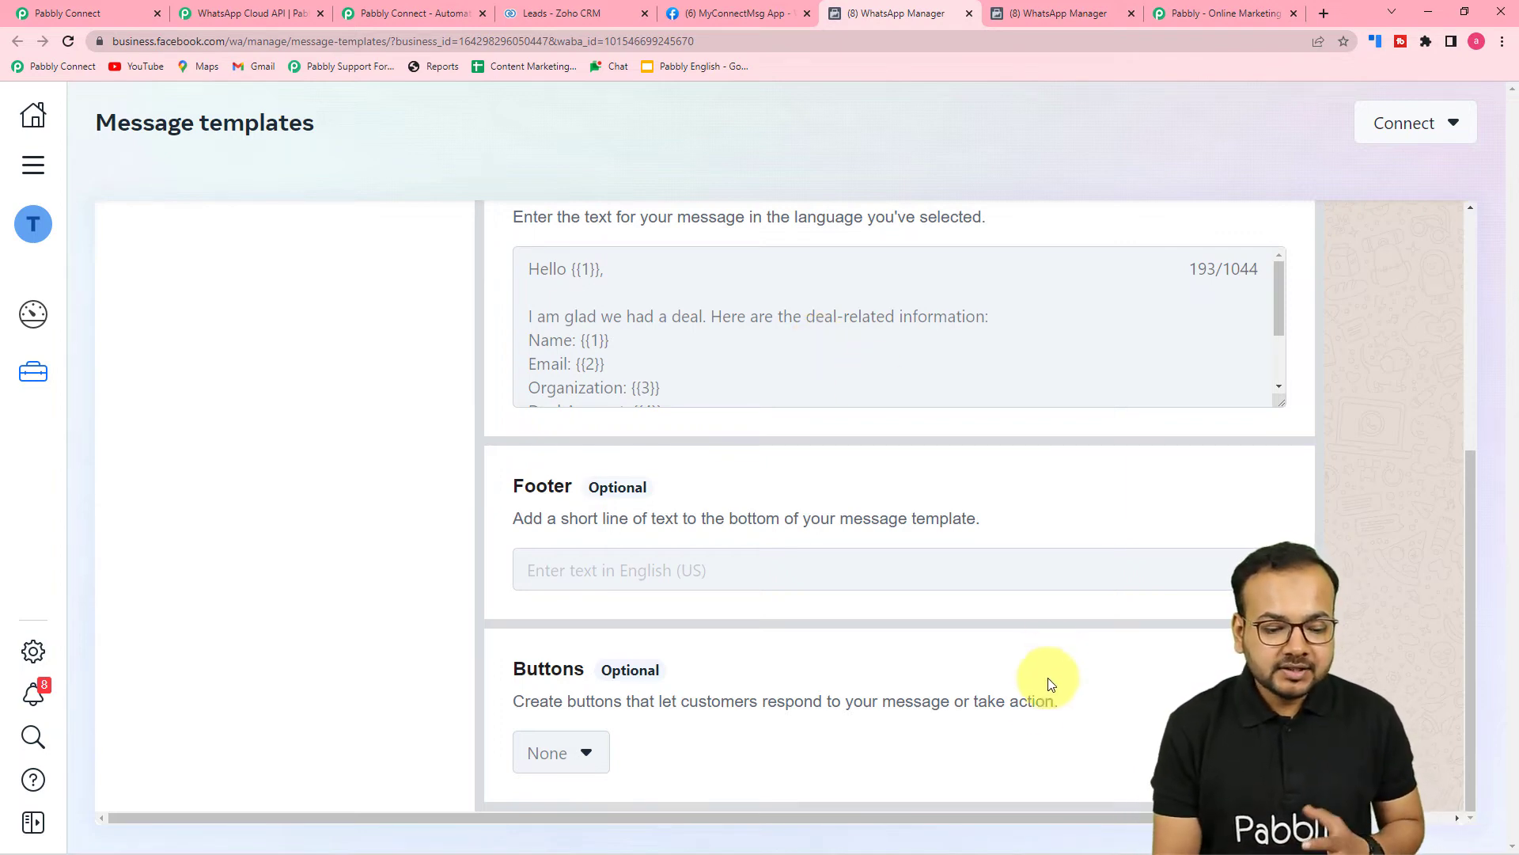
Compare the body text's variables {{1}} through {{4}} with the sample-filled Preview panel.
scroll(978, 509, "up", 5)
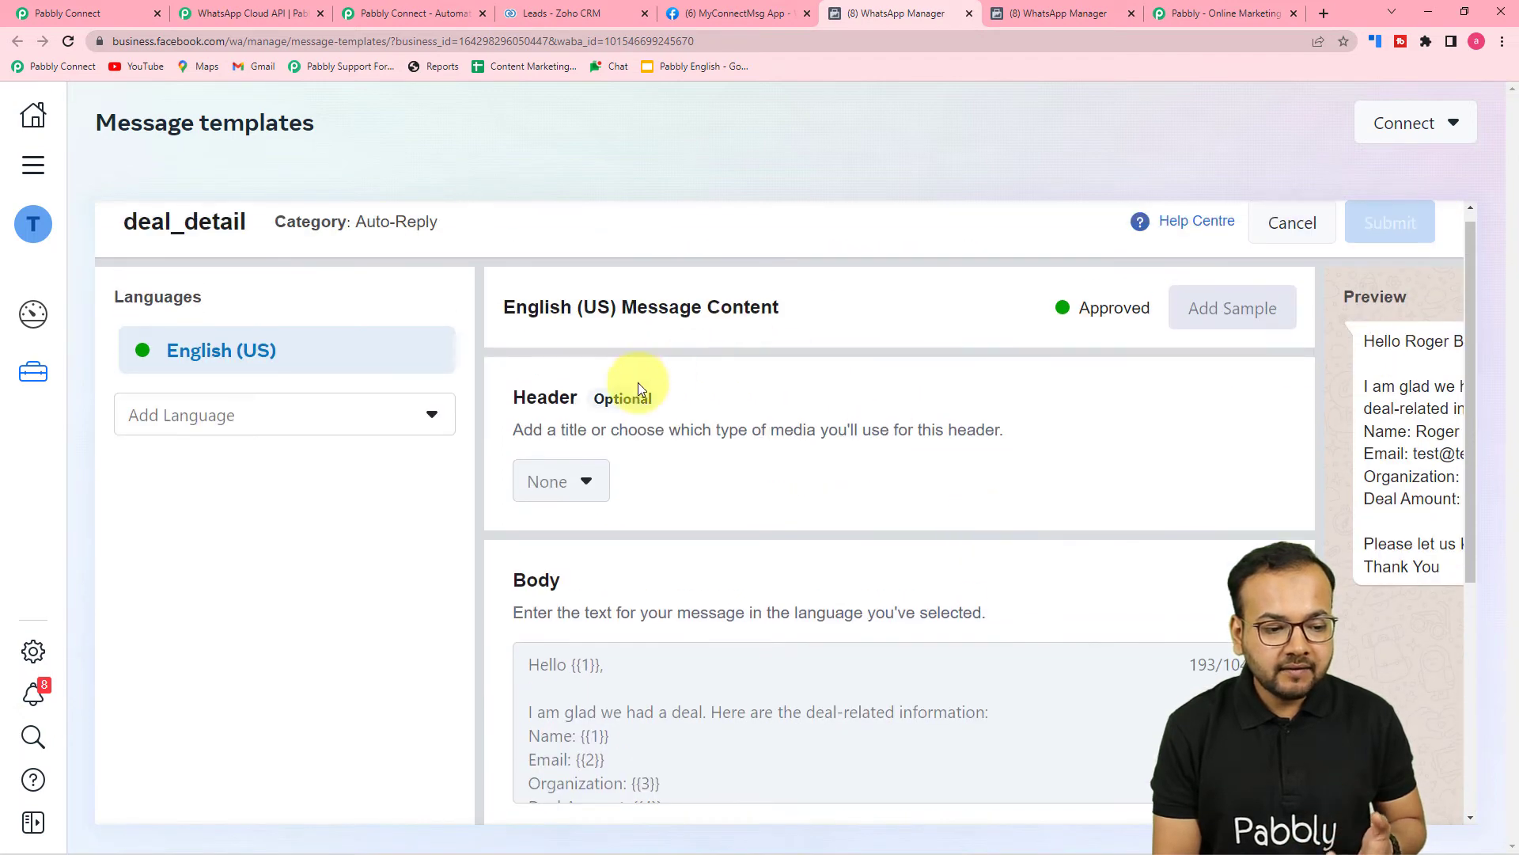
scroll(587, 428, "down", 3)
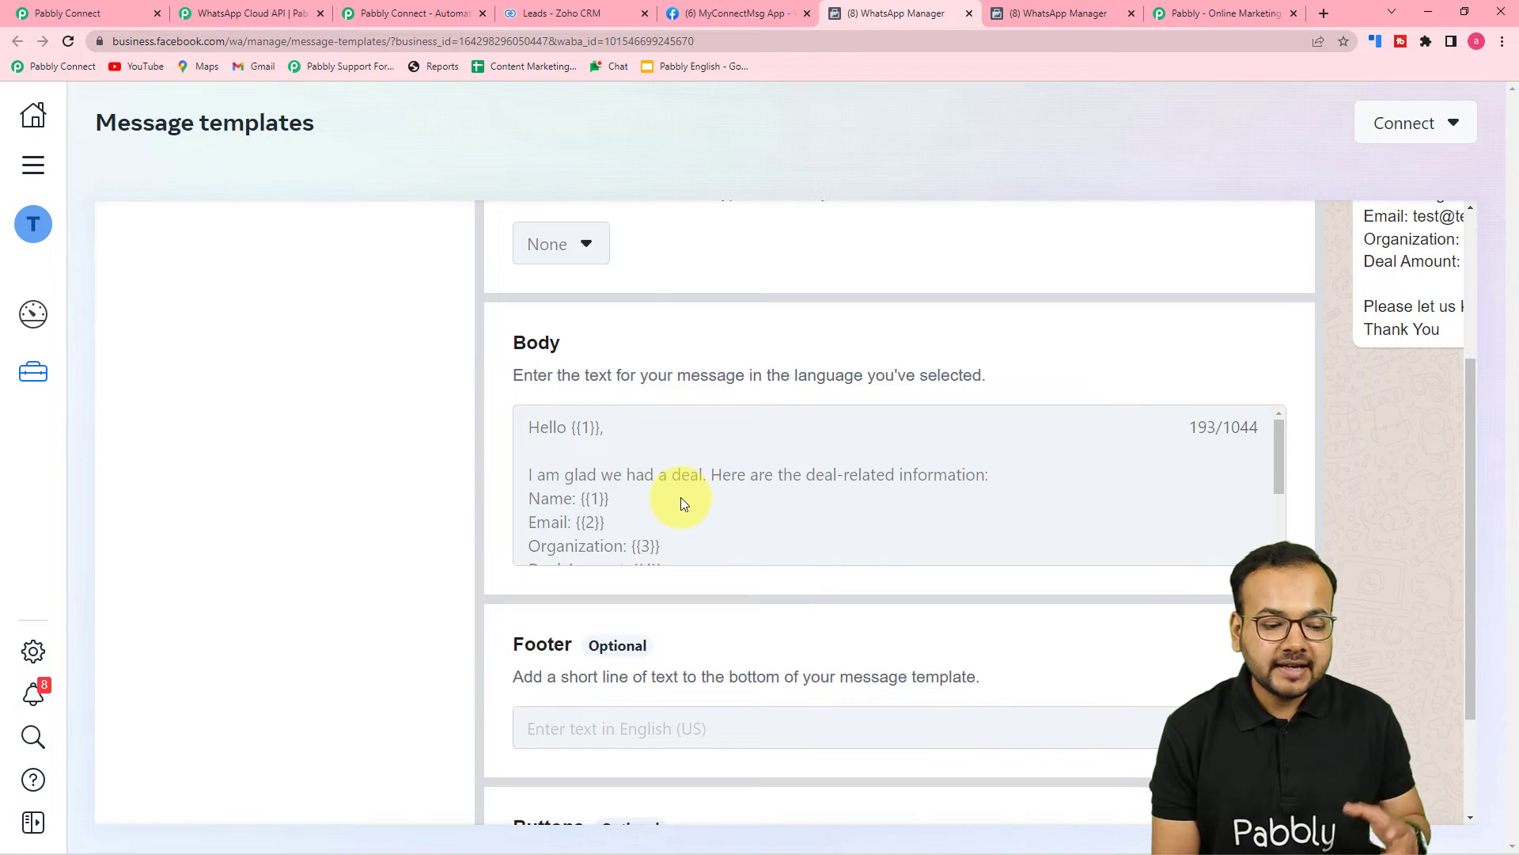
scroll(680, 497, "down", 2)
scroll(658, 596, "down", 2)
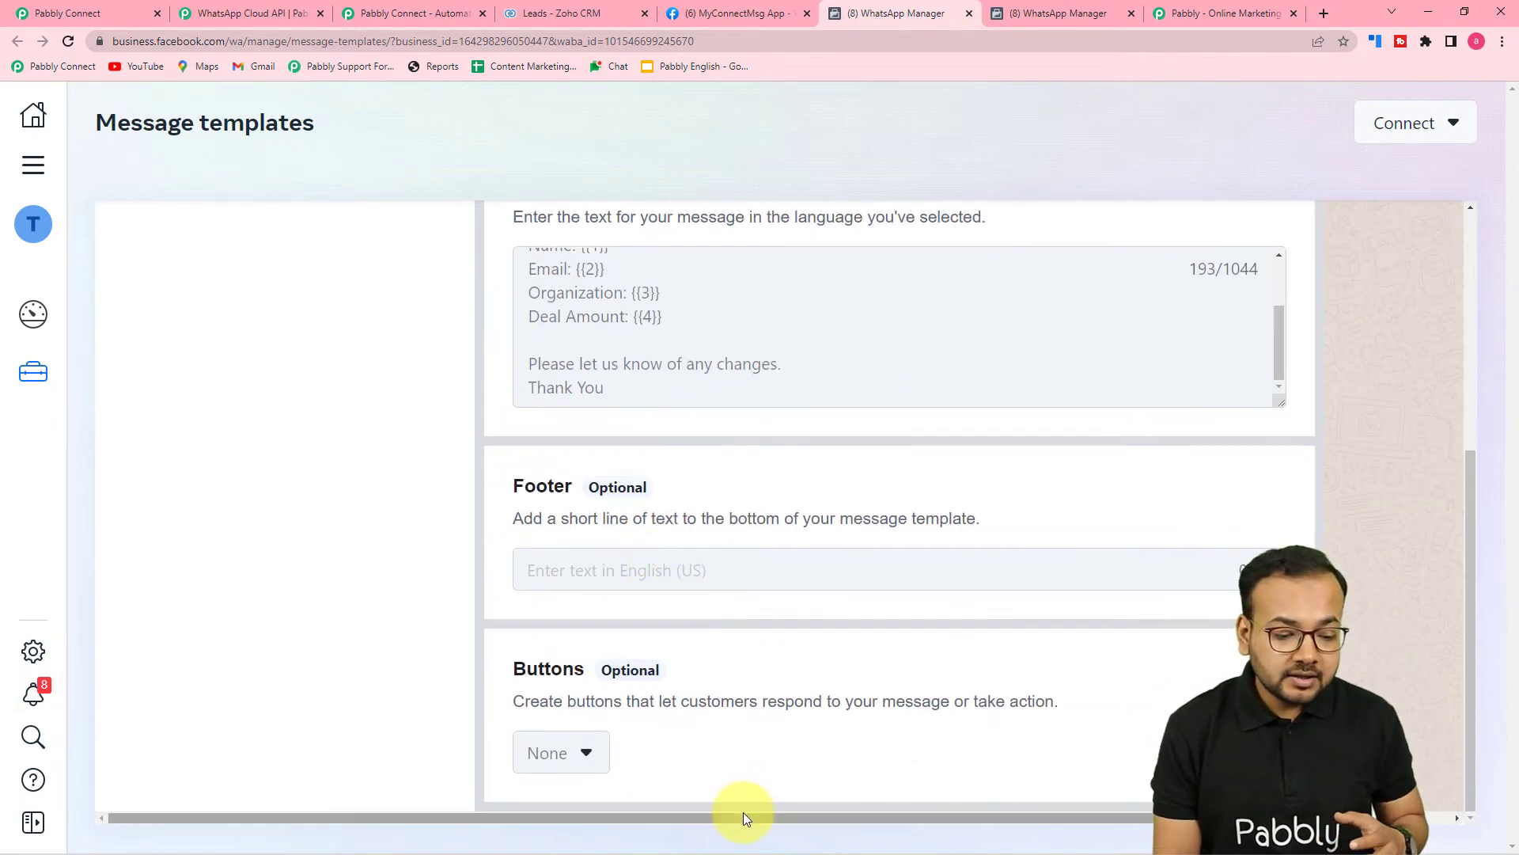
left_click_drag(739, 812, 918, 815)
scroll(918, 792, "up", 4)
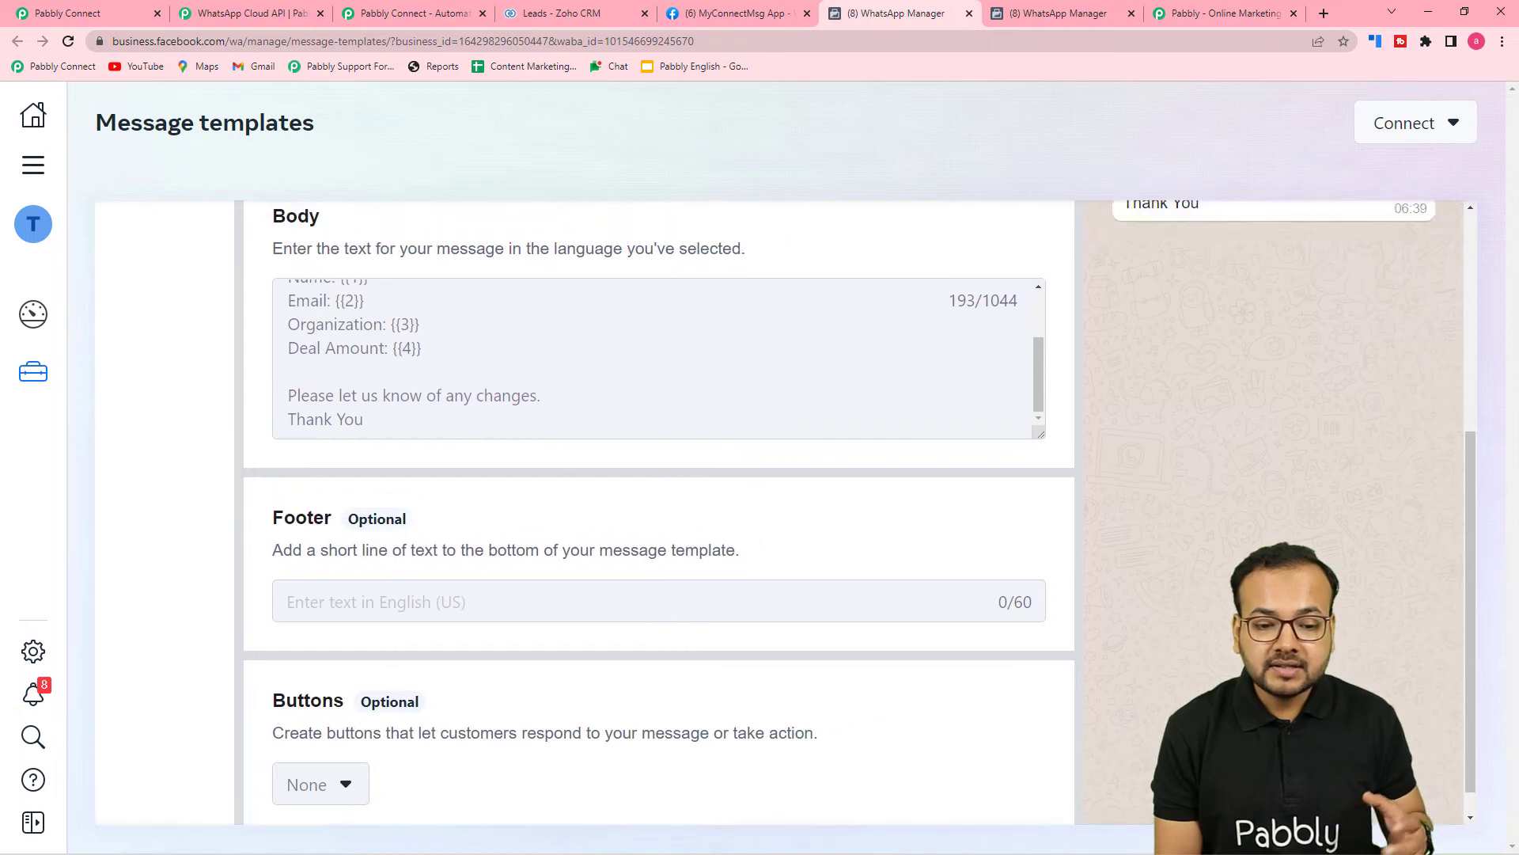
scroll(1187, 567, "up", 1)
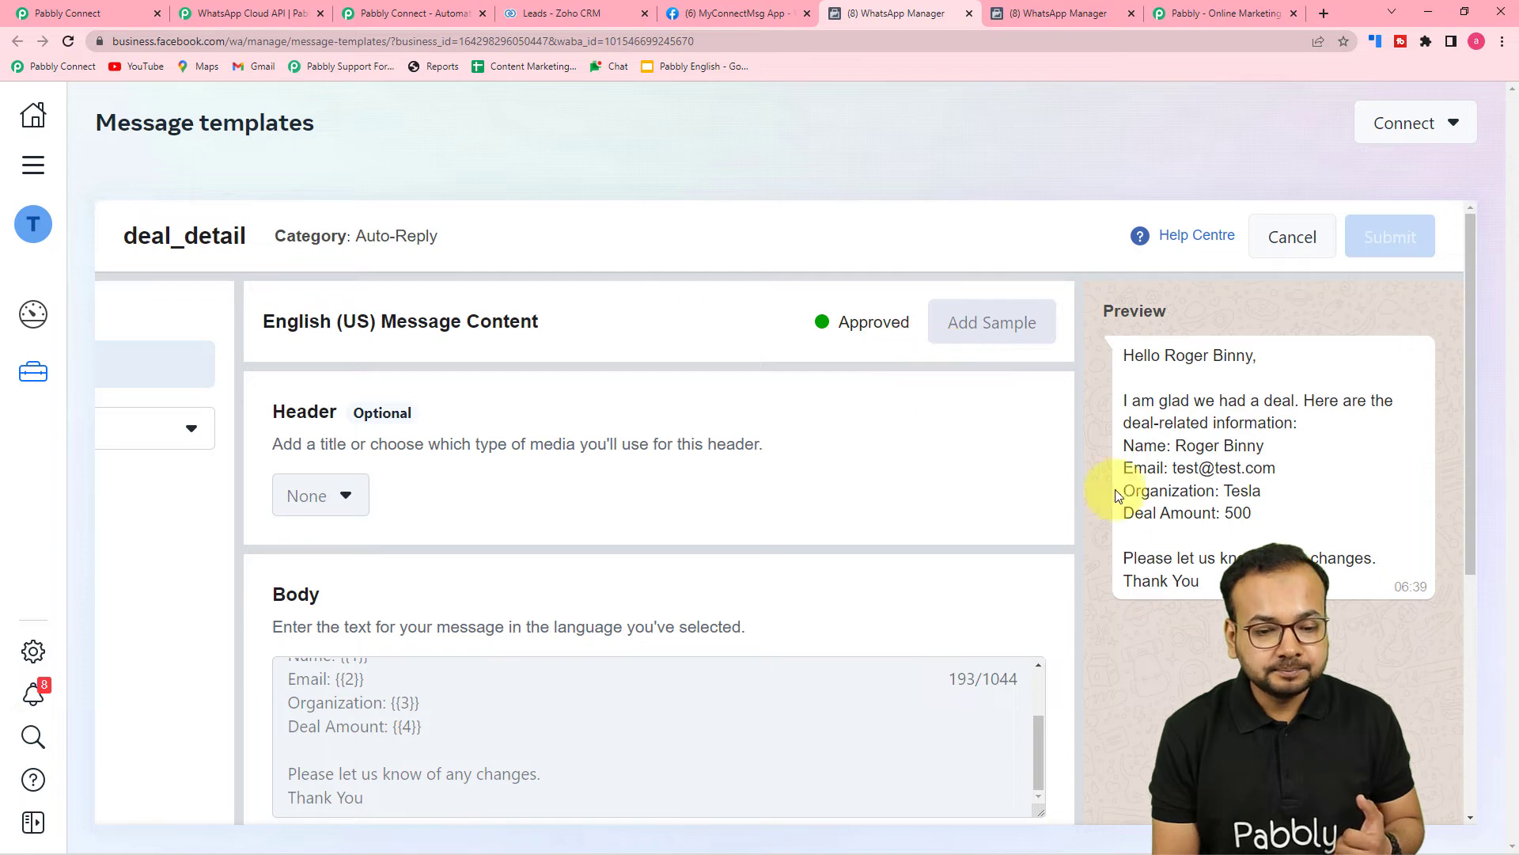
scroll(901, 491, "down", 2)
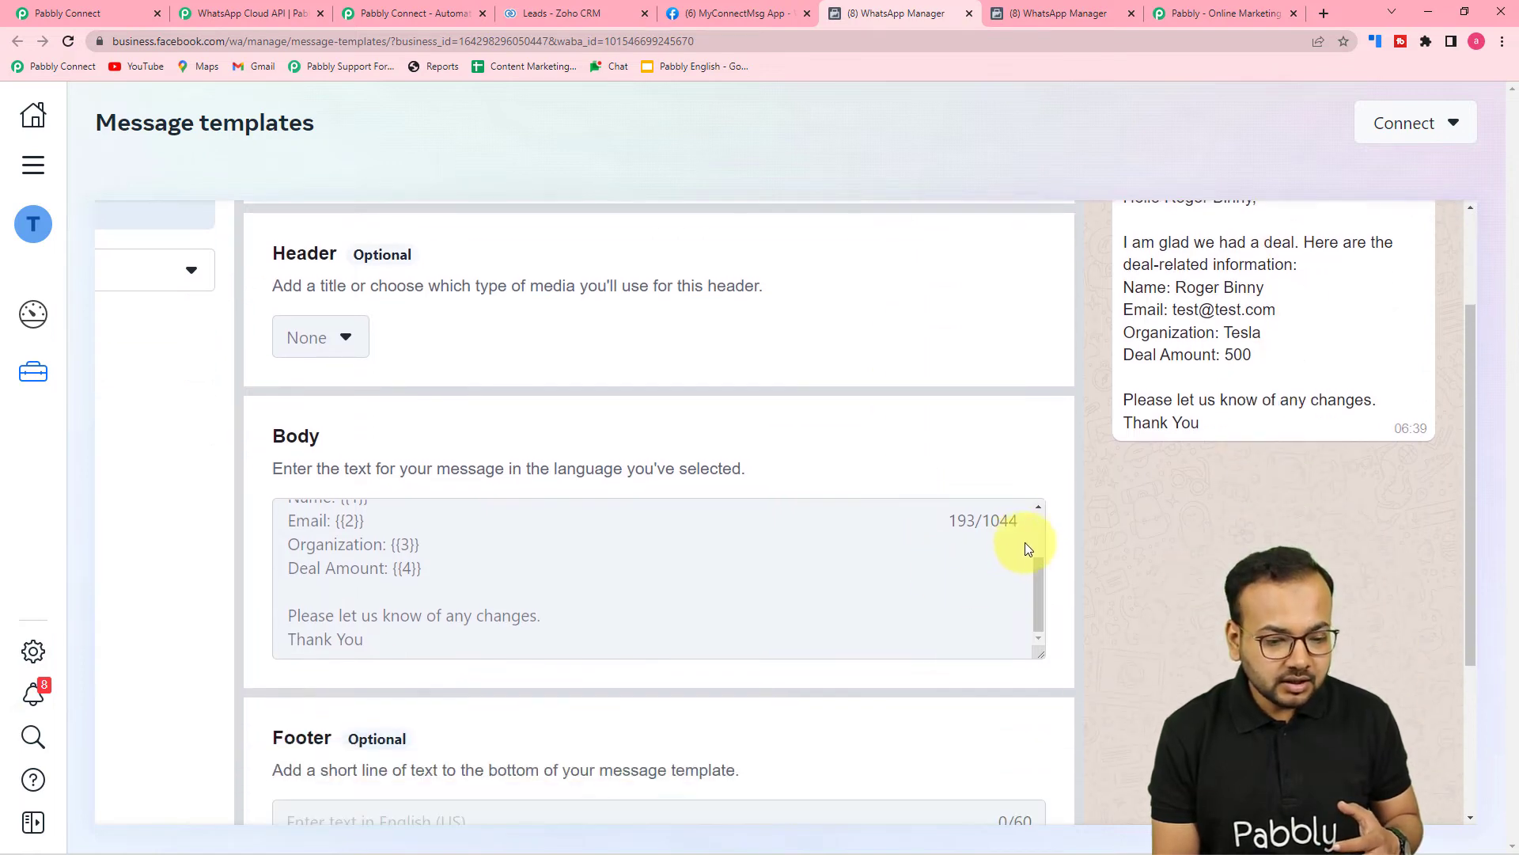
scroll(1035, 532, "up", 2)
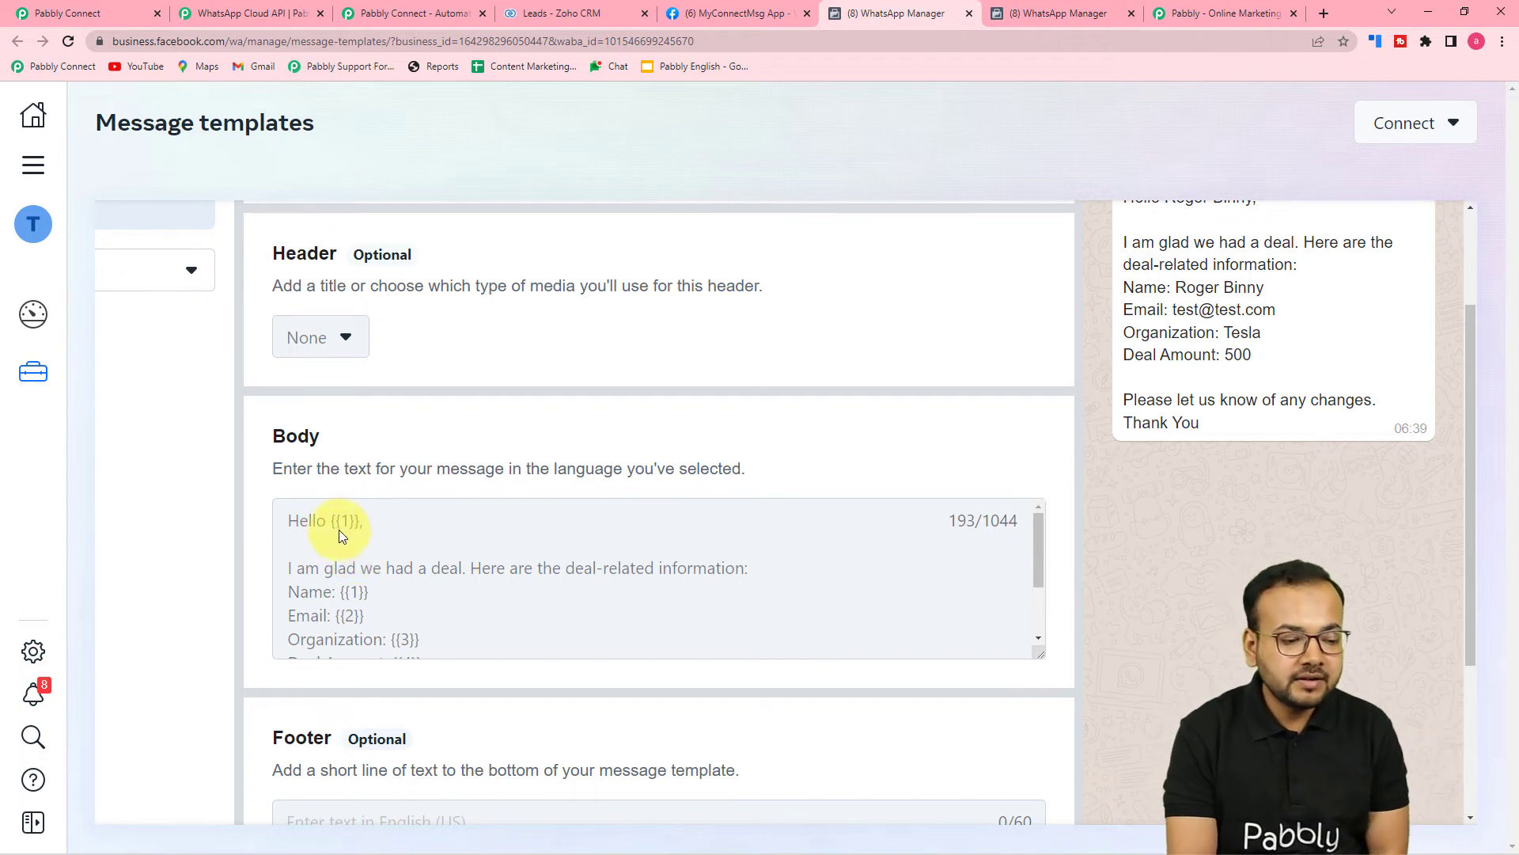
scroll(348, 550, "down", 1)
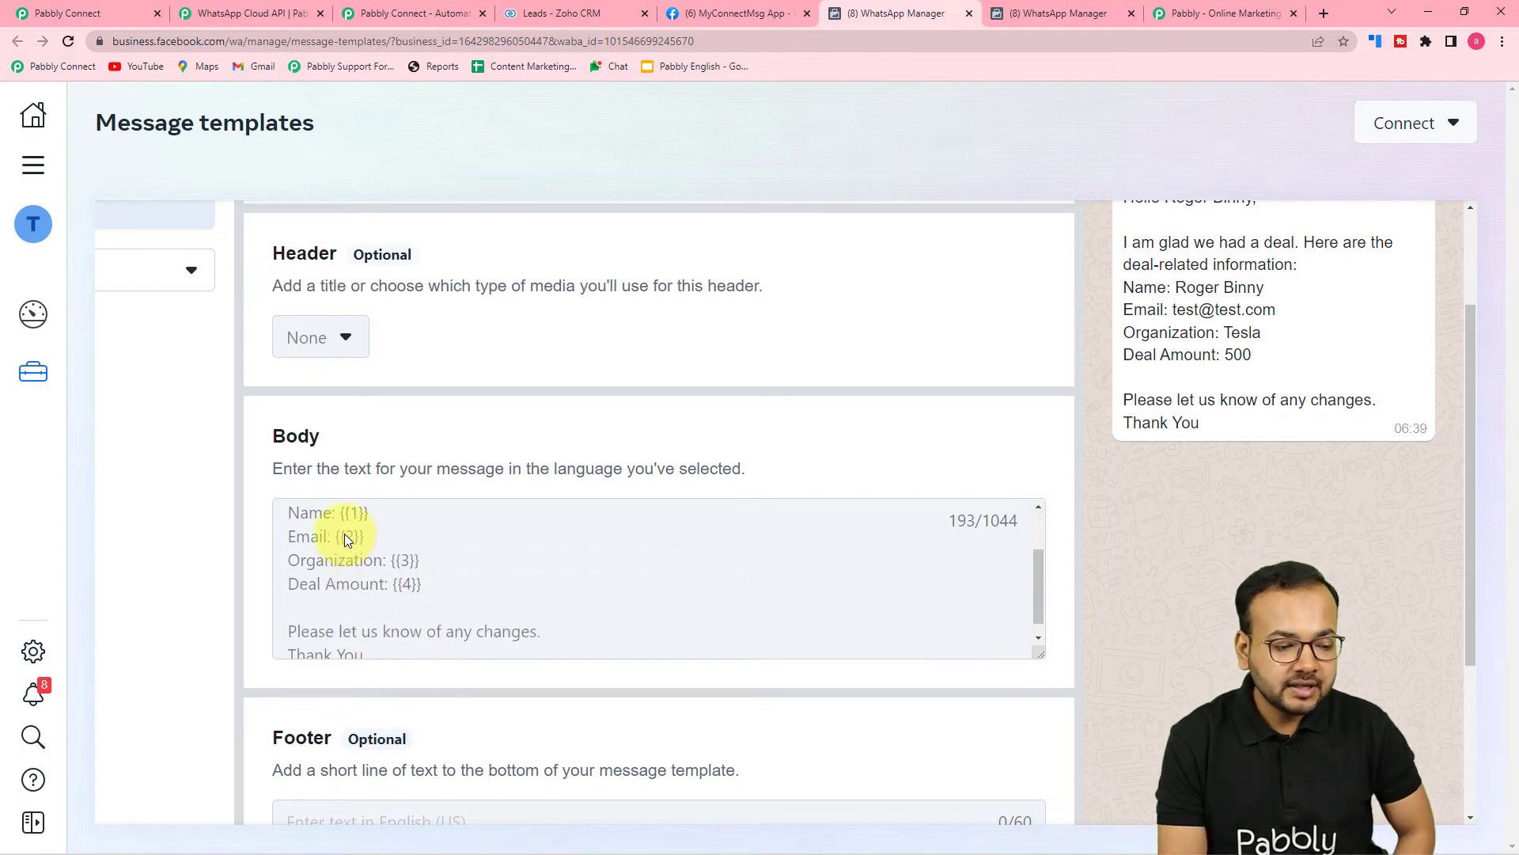
scroll(423, 597, "down", 1)
scroll(422, 569, "up", 2)
scroll(421, 570, "down", 3)
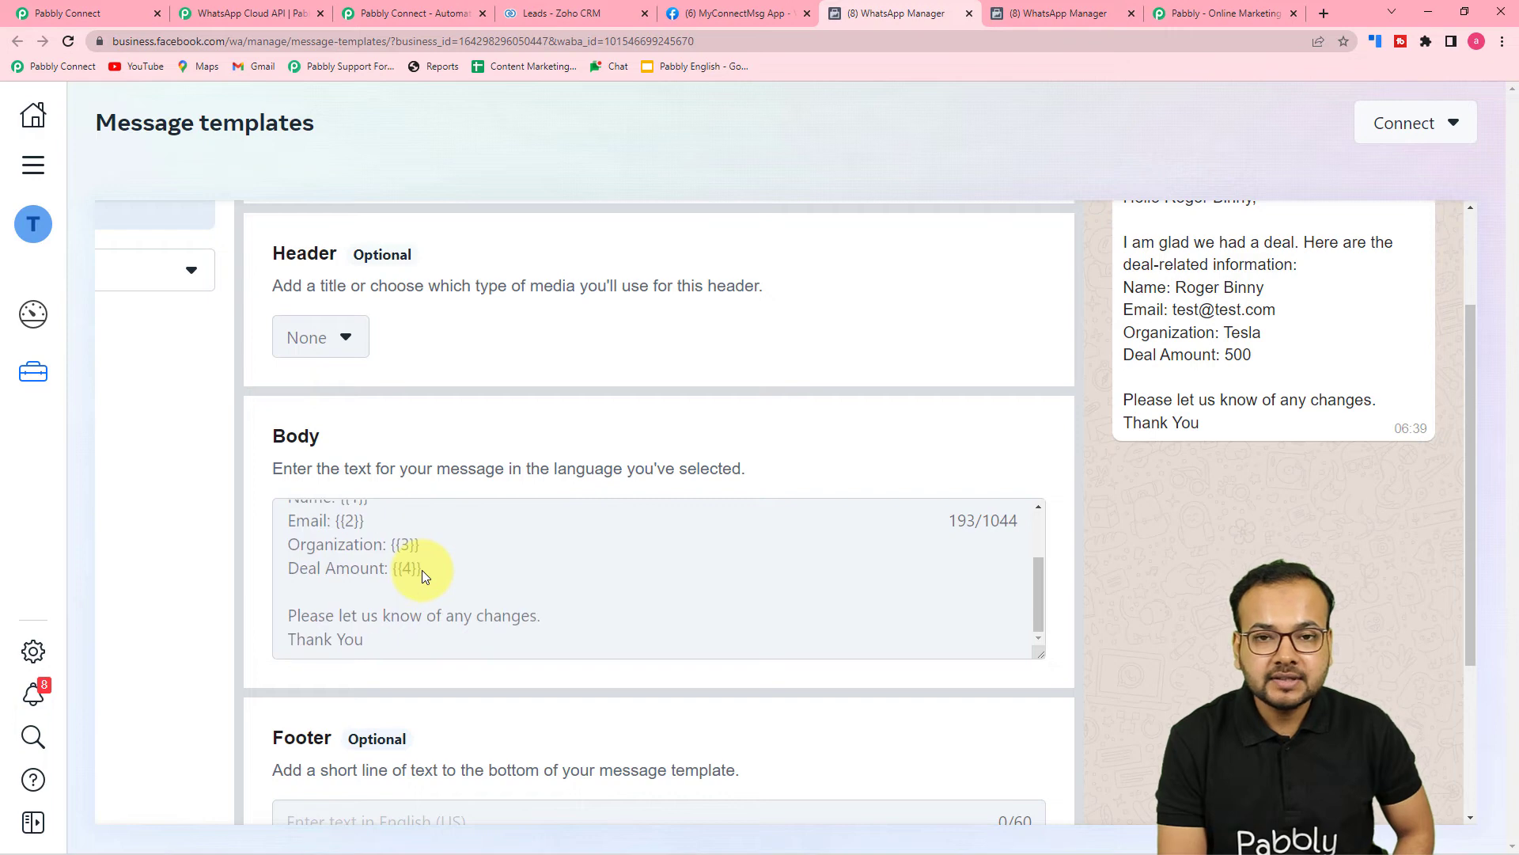
scroll(424, 570, "up", 2)
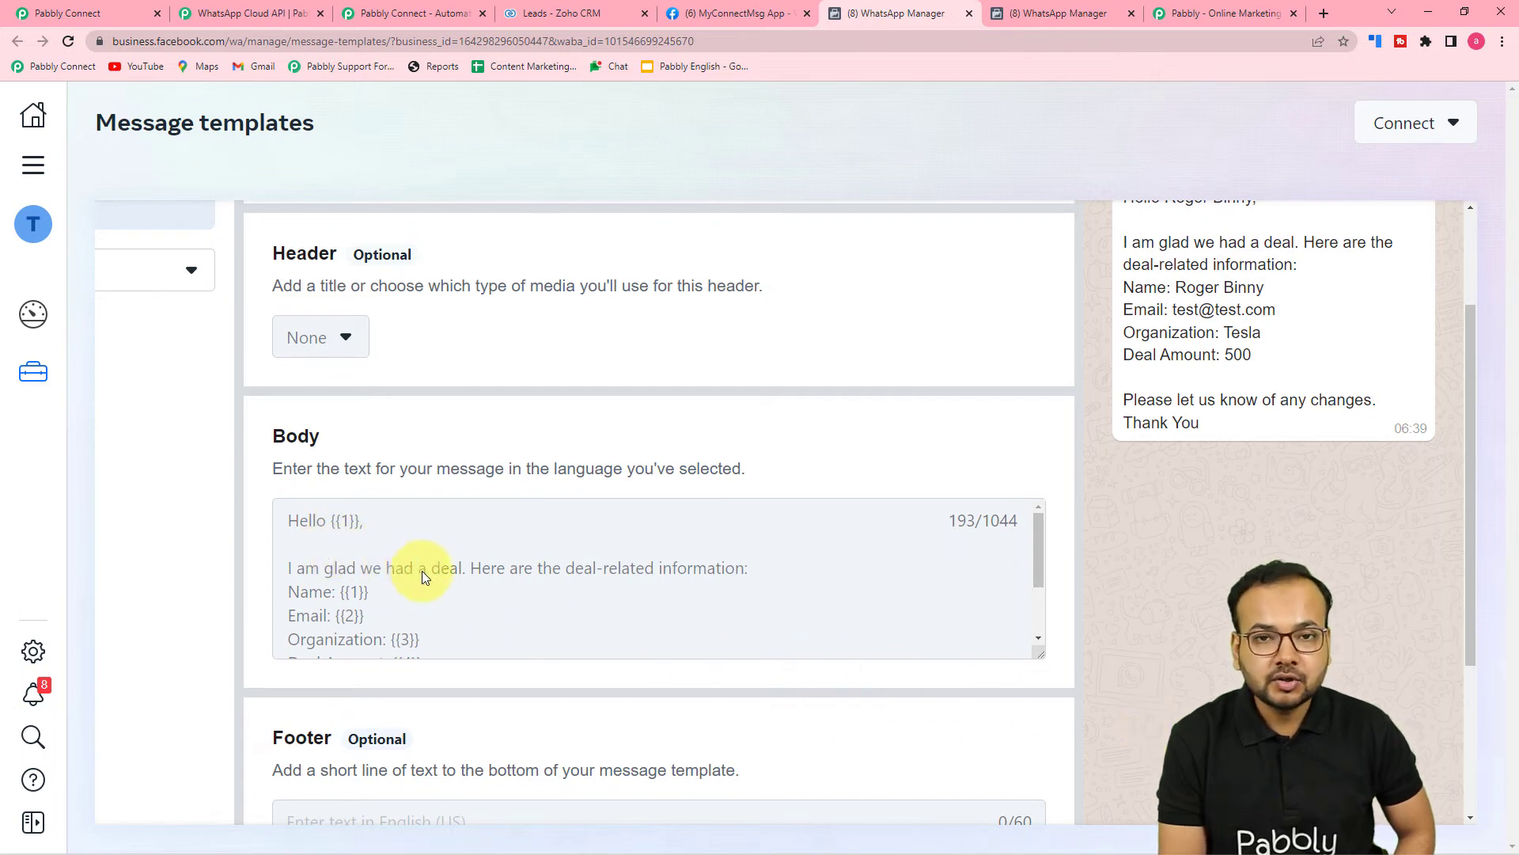
scroll(1000, 619, "up", 2)
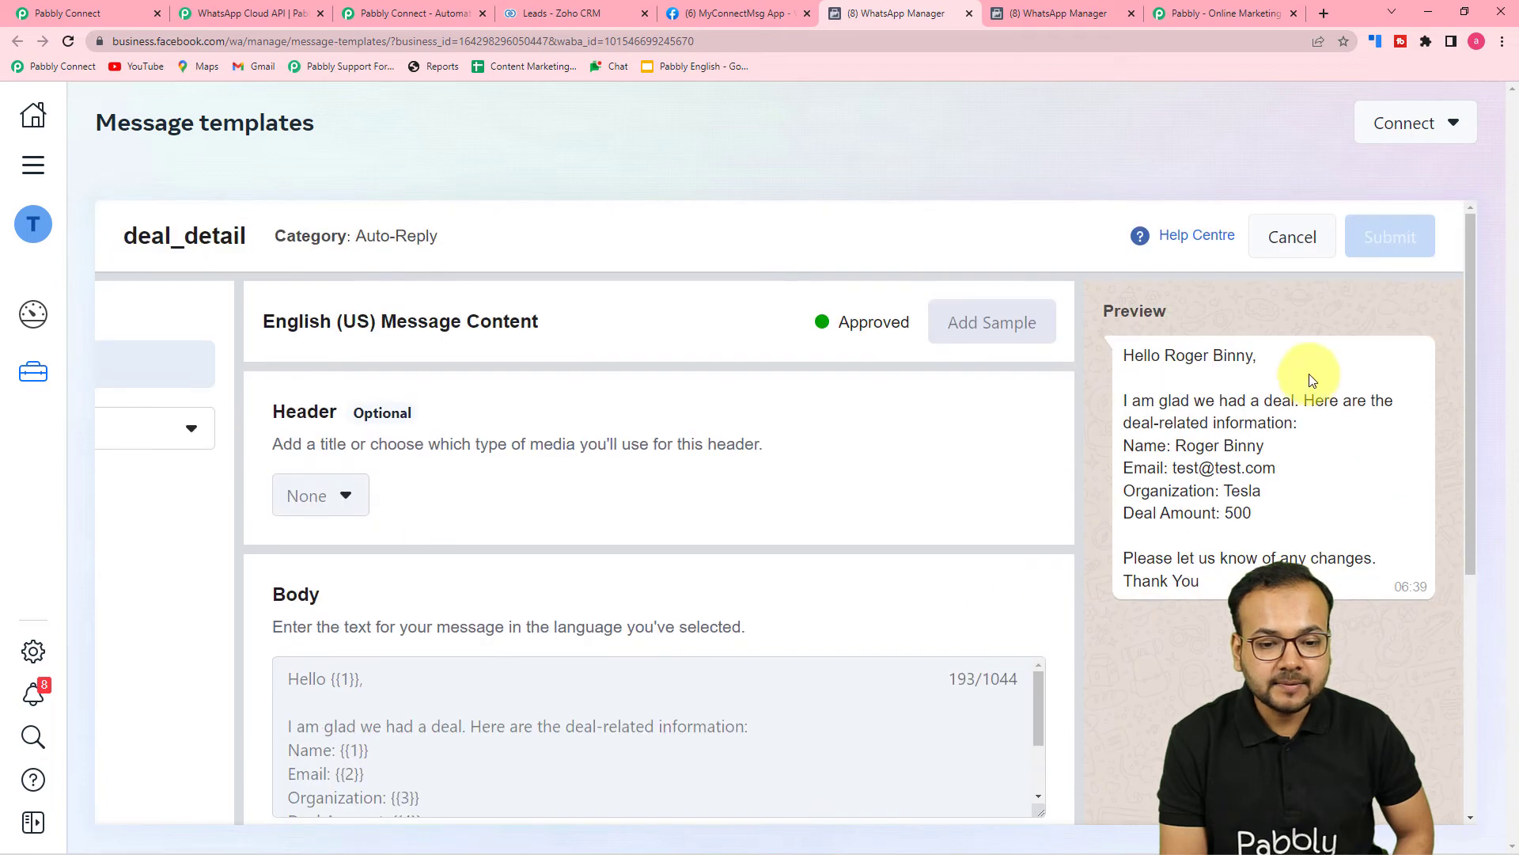
scroll(1187, 419, "down", 1)
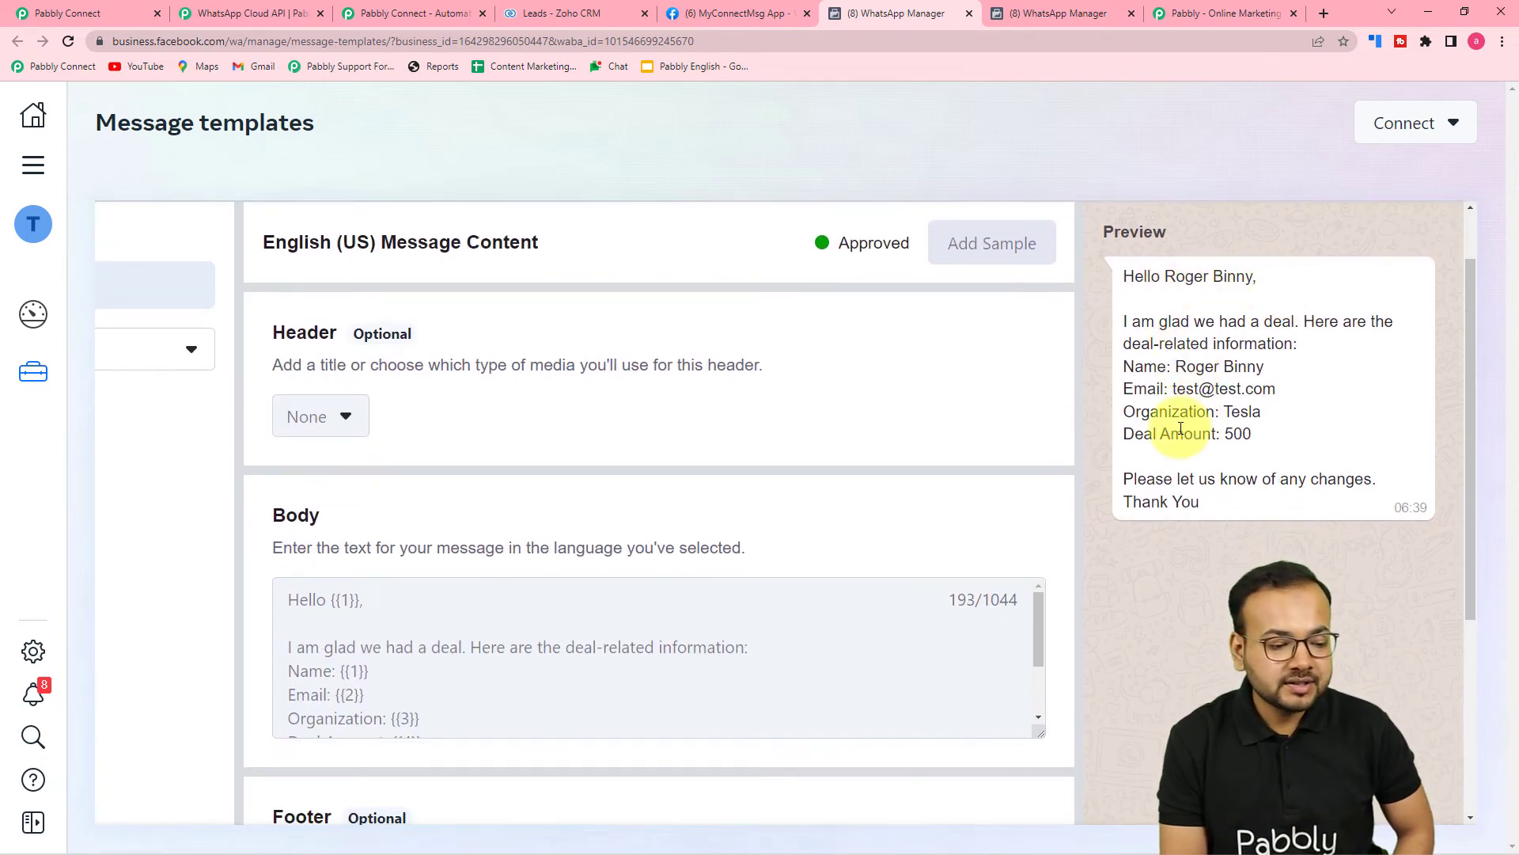
scroll(627, 474, "down", 3)
scroll(419, 463, "down", 1)
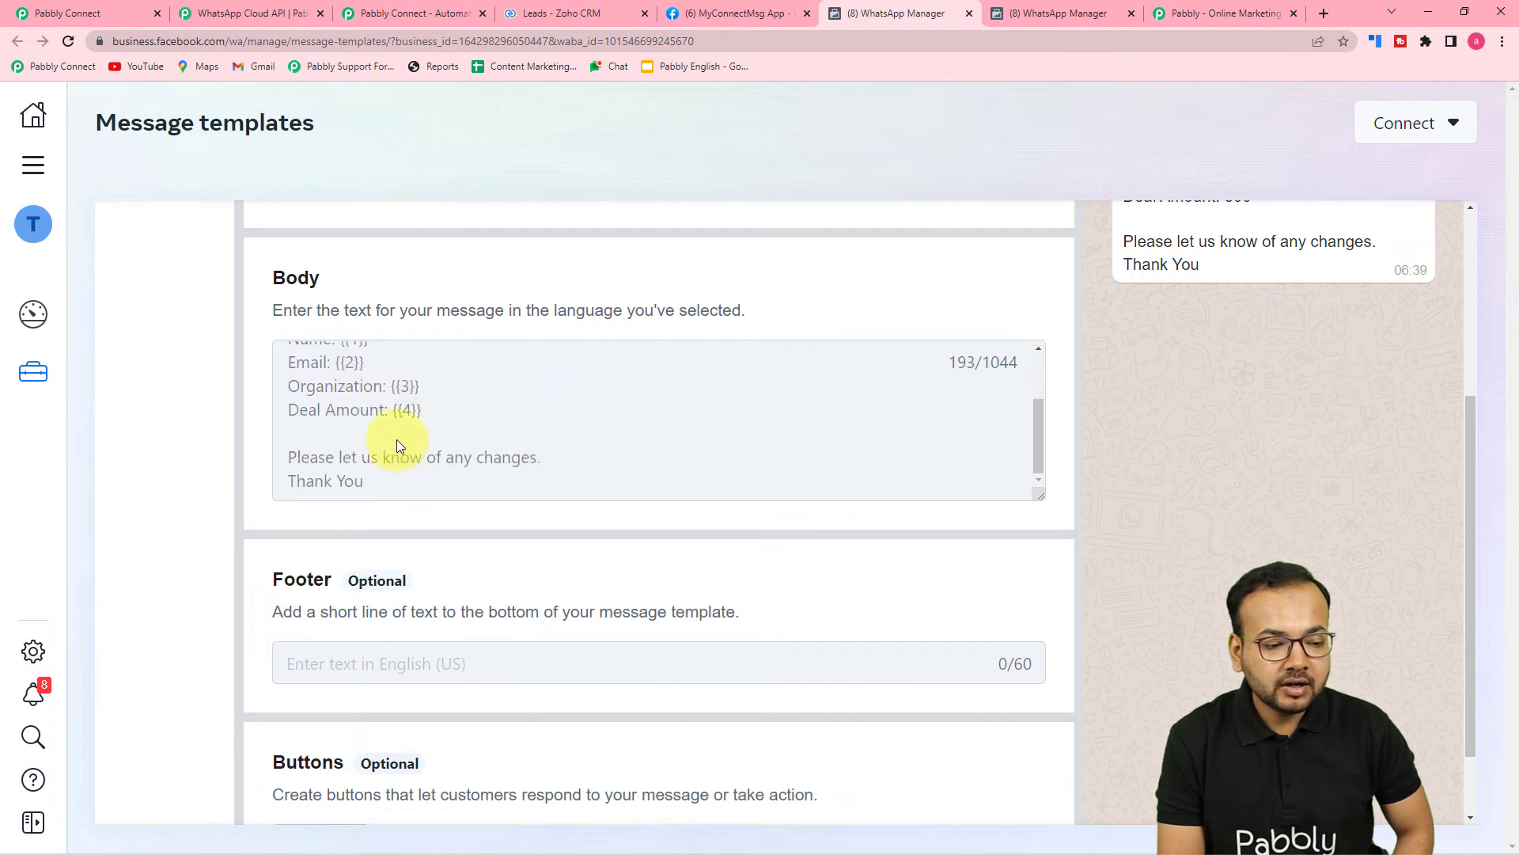
scroll(1161, 502, "up", 3)
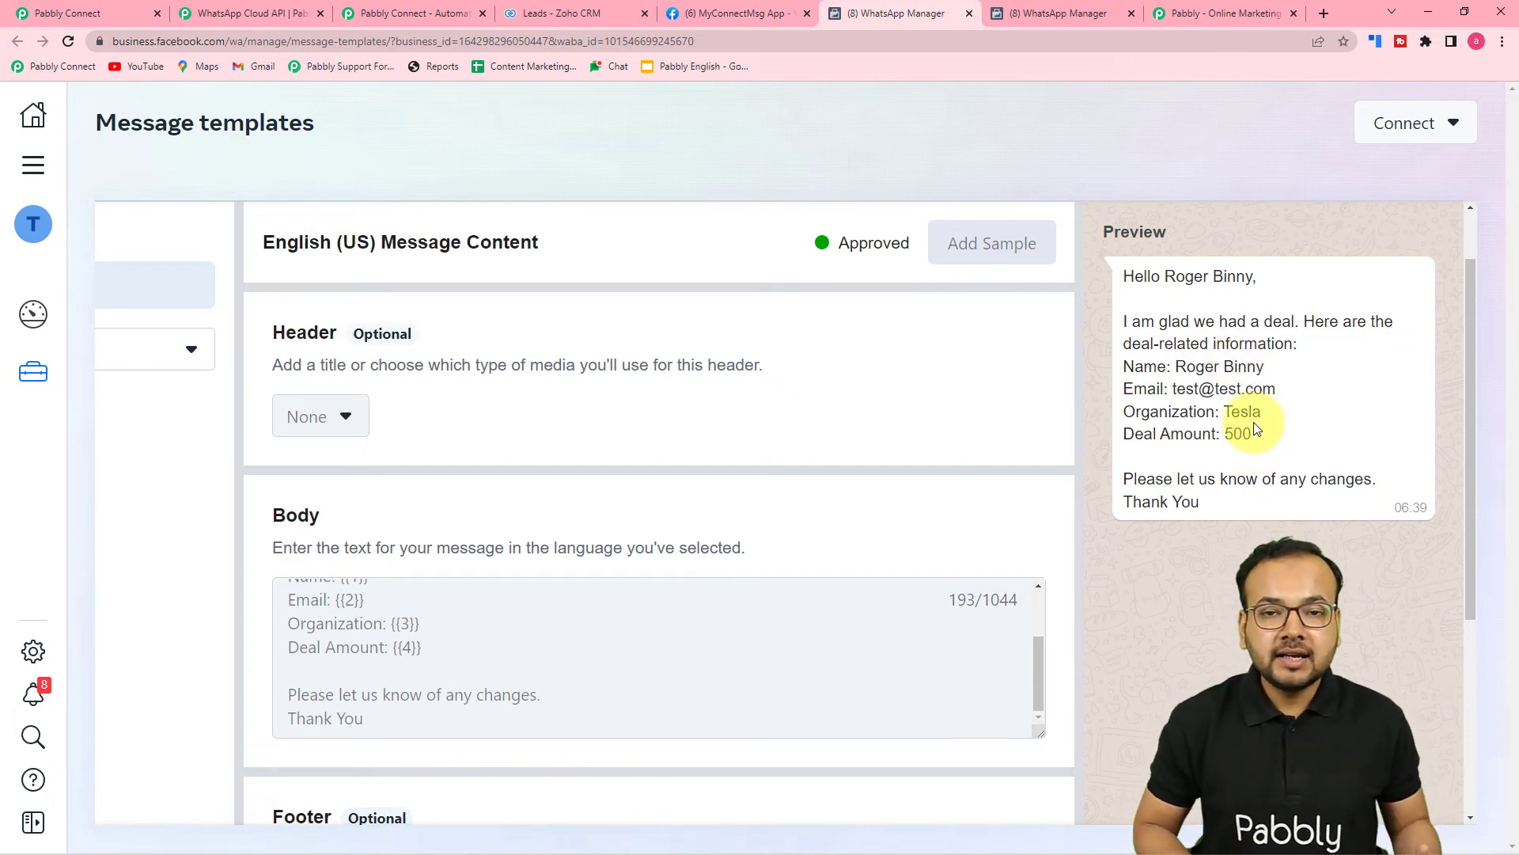
scroll(1195, 441, "up", 1)
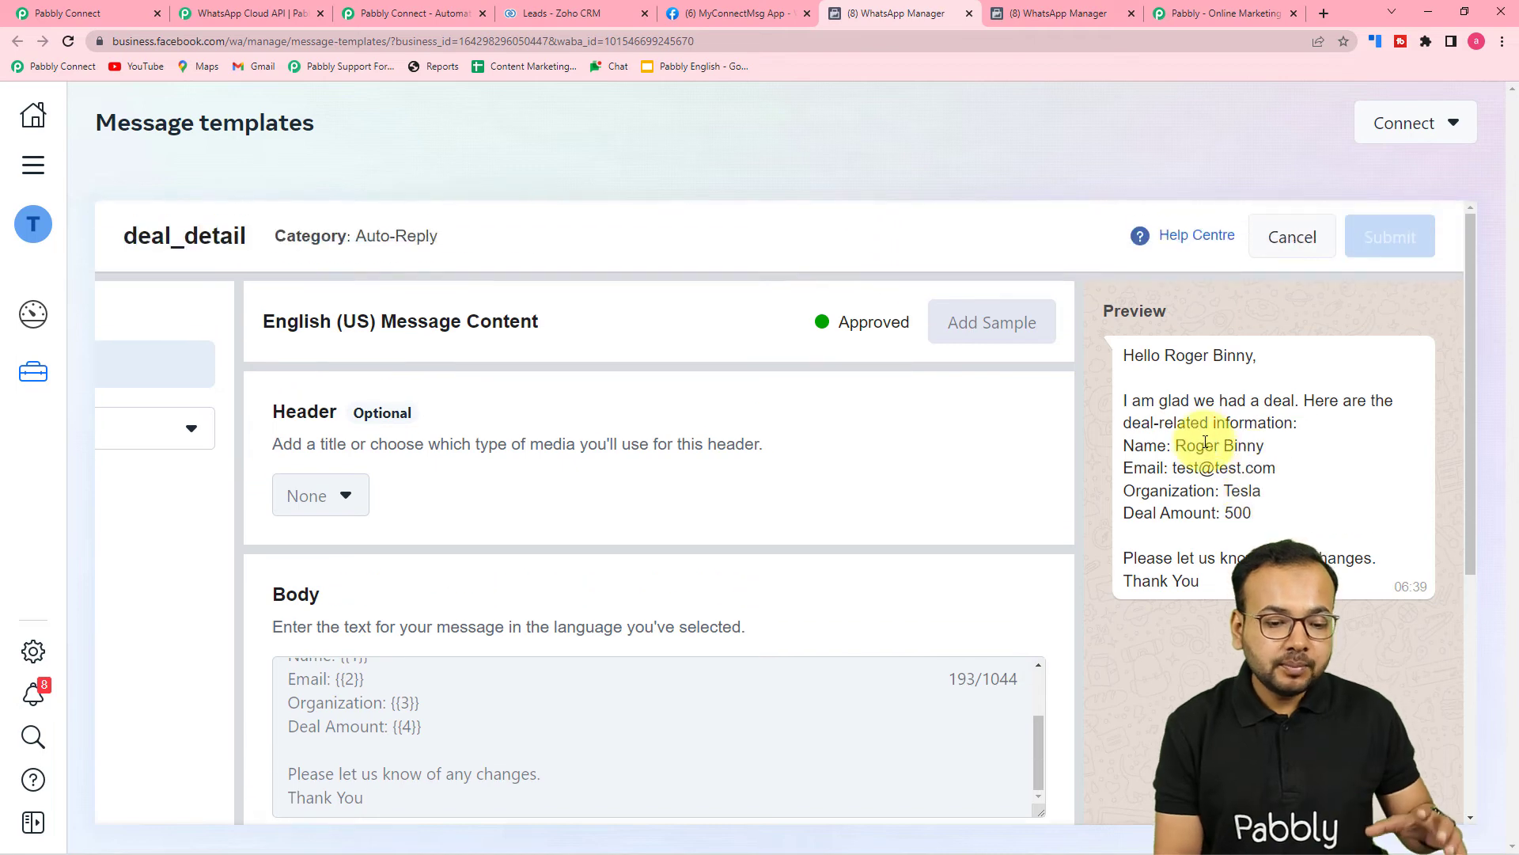
scroll(584, 474, "down", 3)
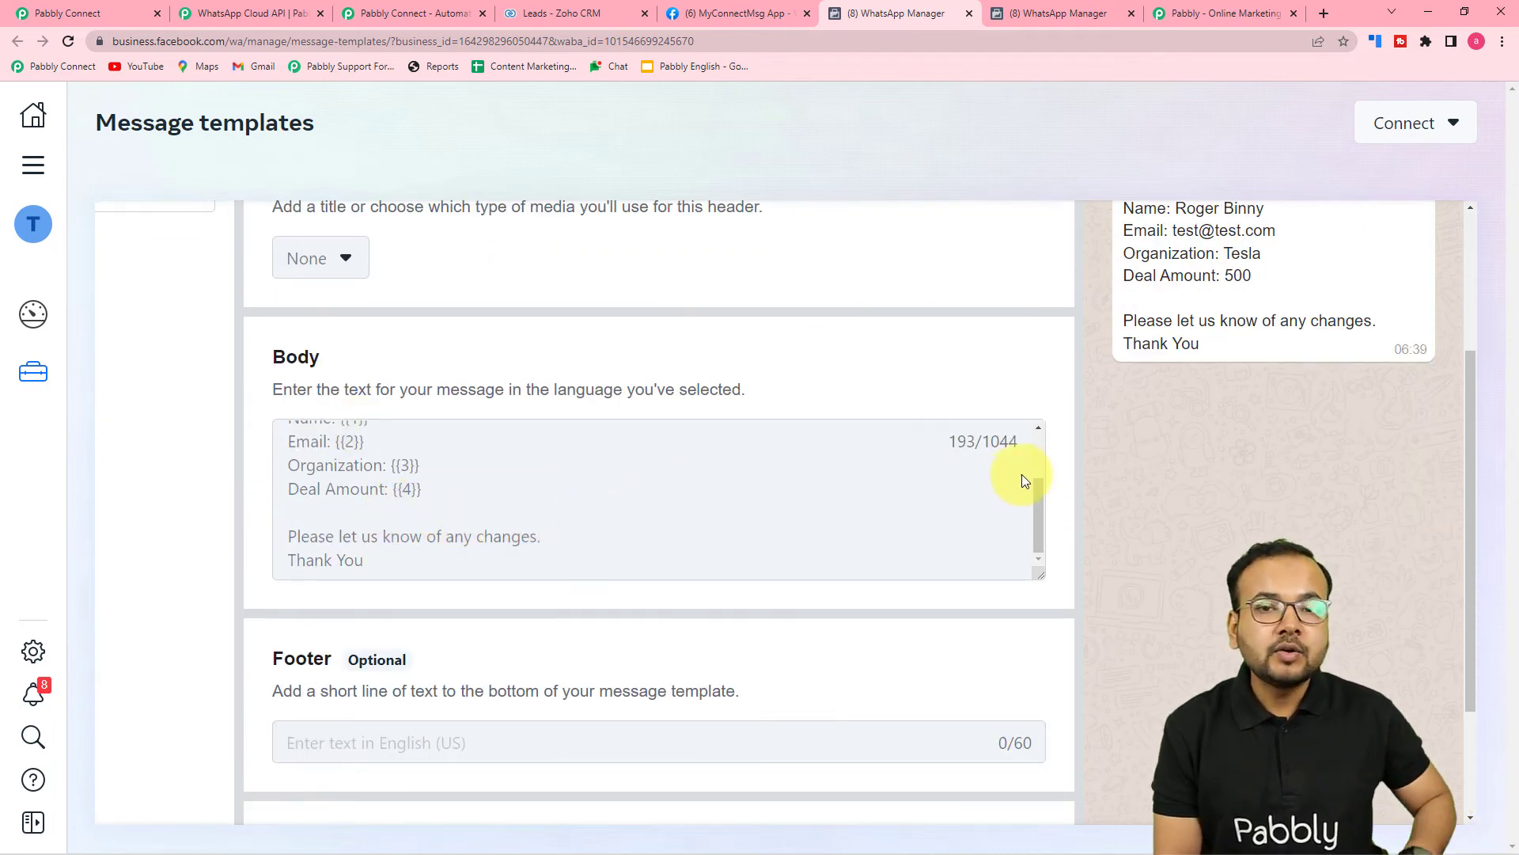
Cancel out of the deal_detail editor, back to the list showing deal_detail and appointment_detail.
left_click(41, 11)
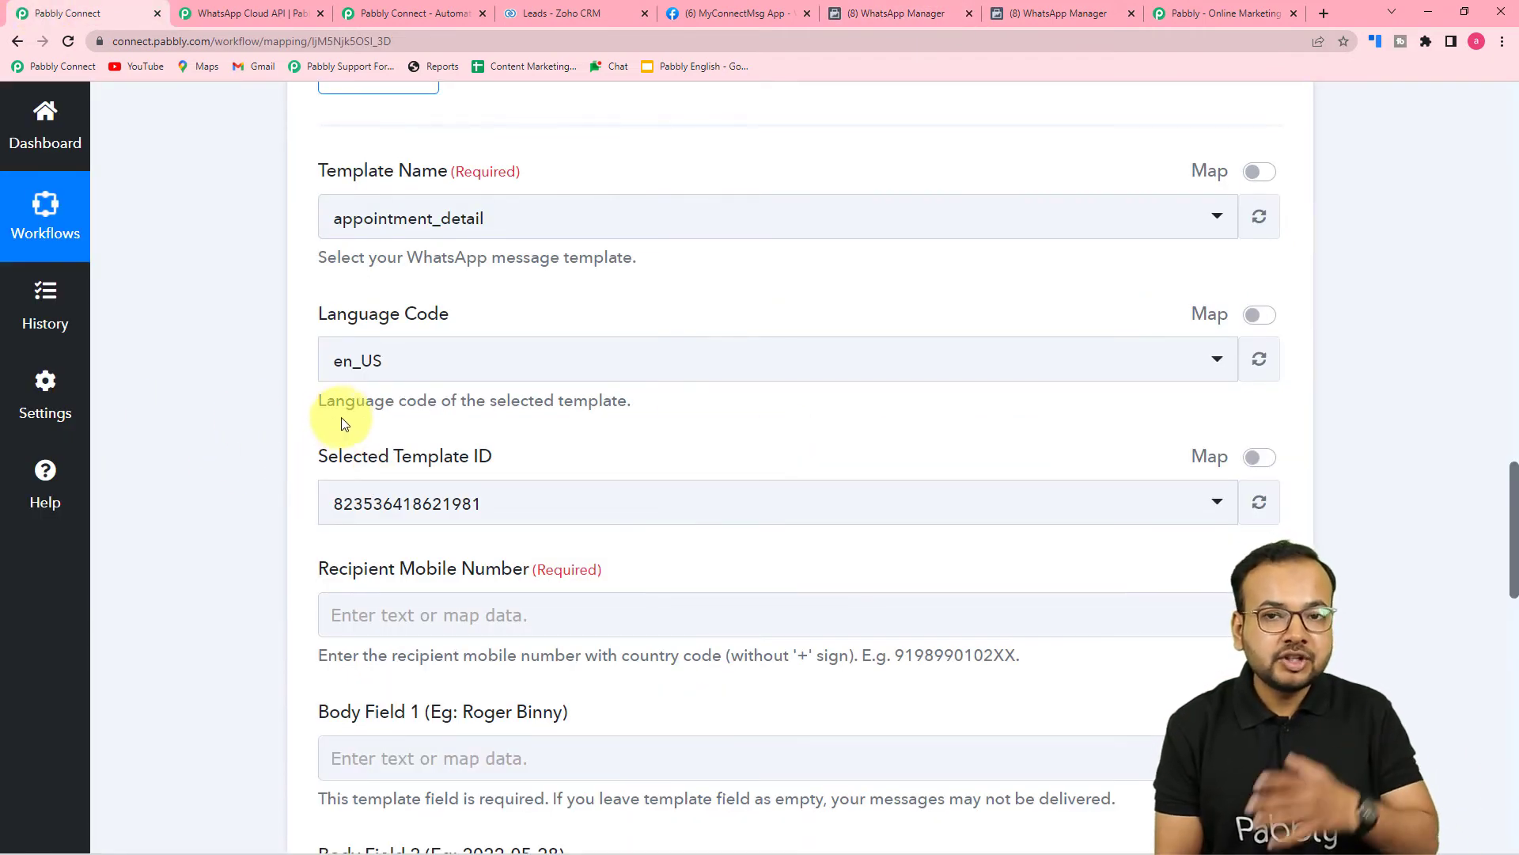
left_click(1215, 14)
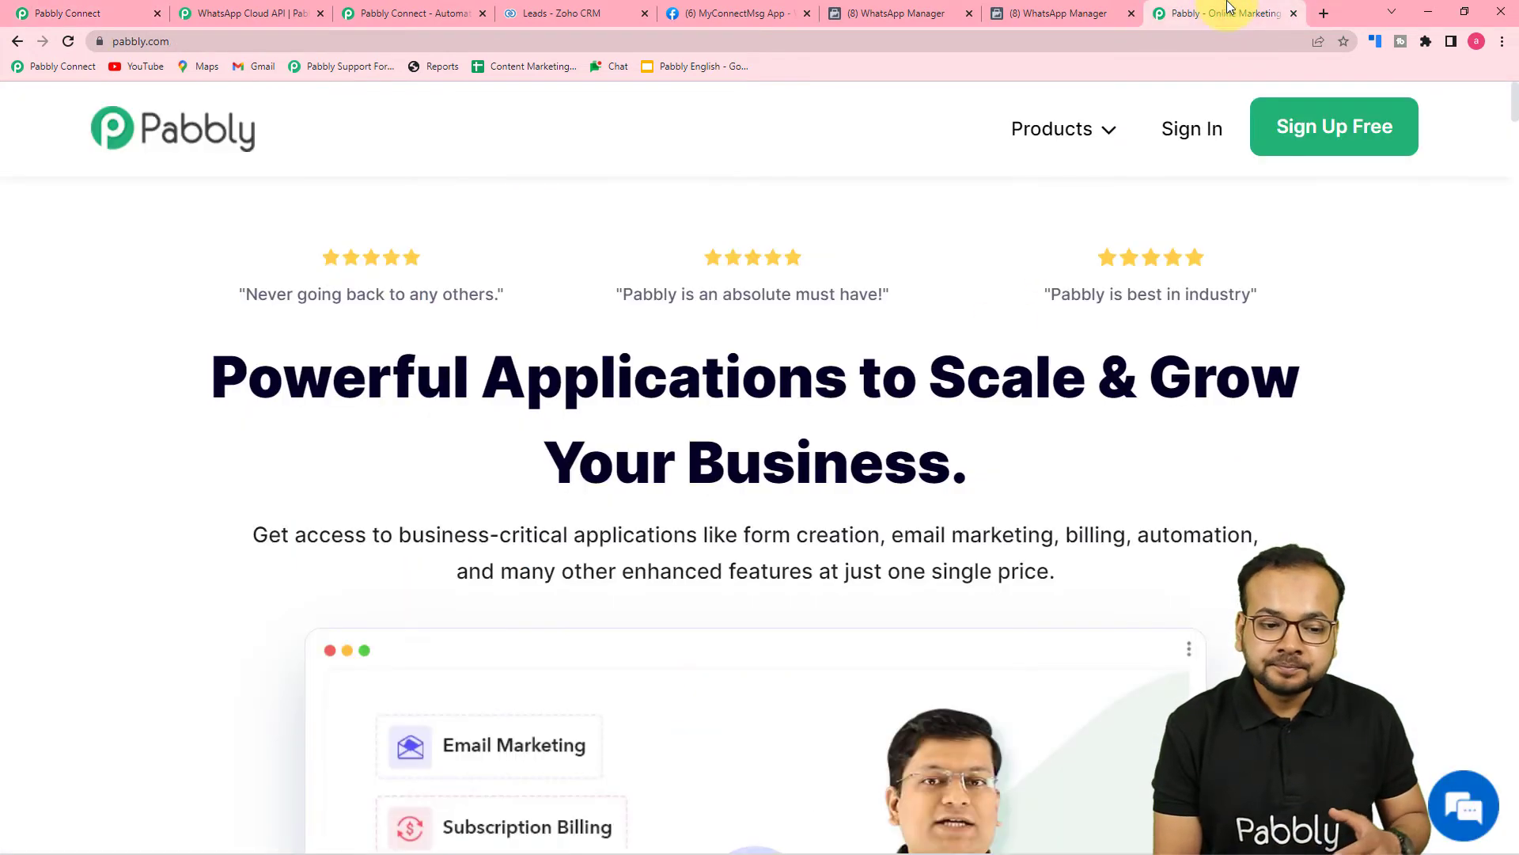
left_click(881, 13)
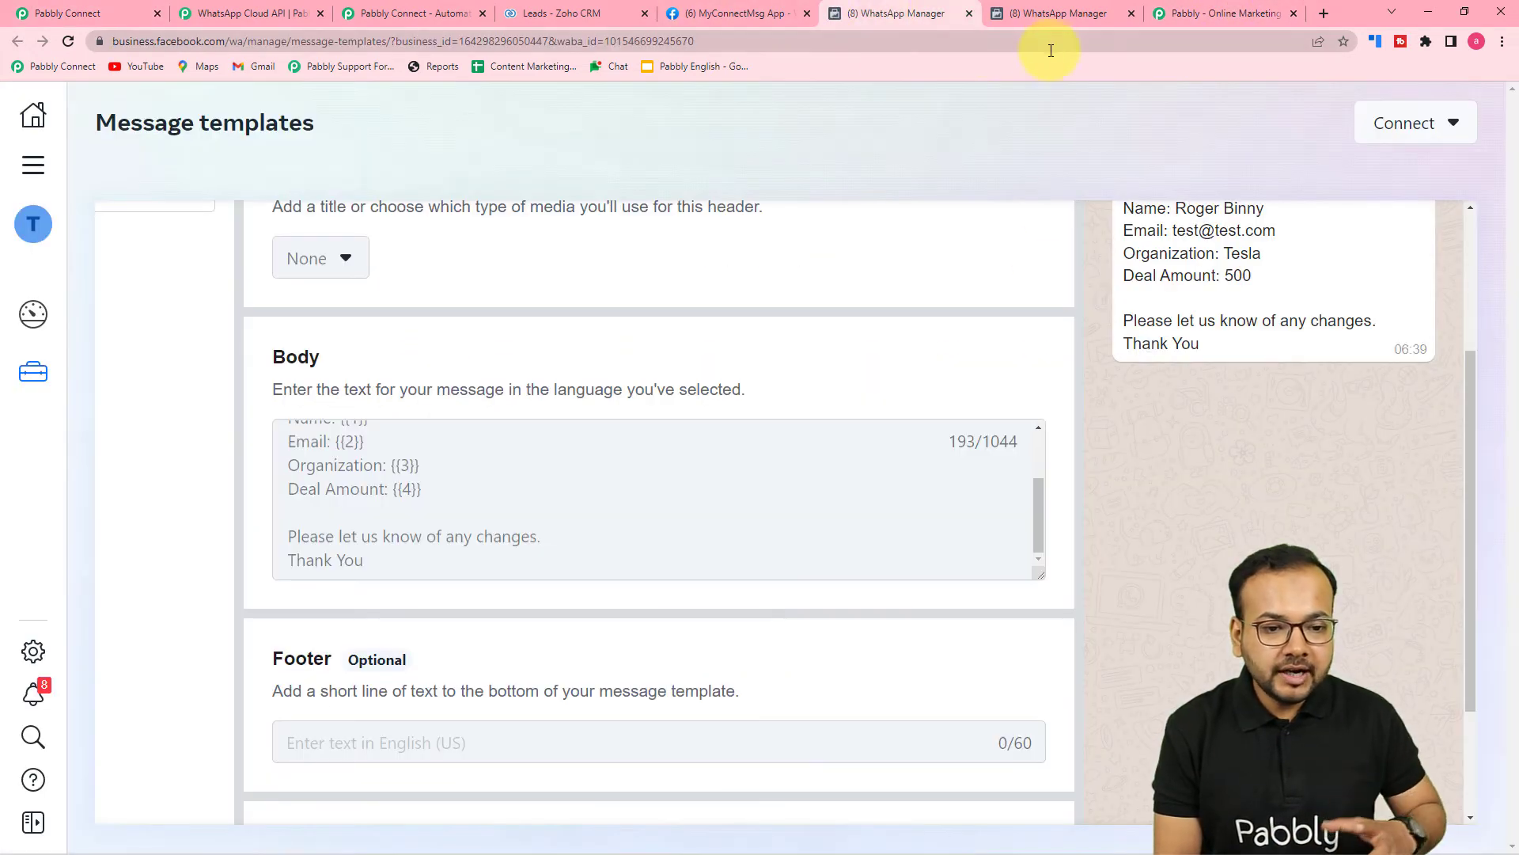
scroll(1066, 384, "up", 2)
left_click(1298, 239)
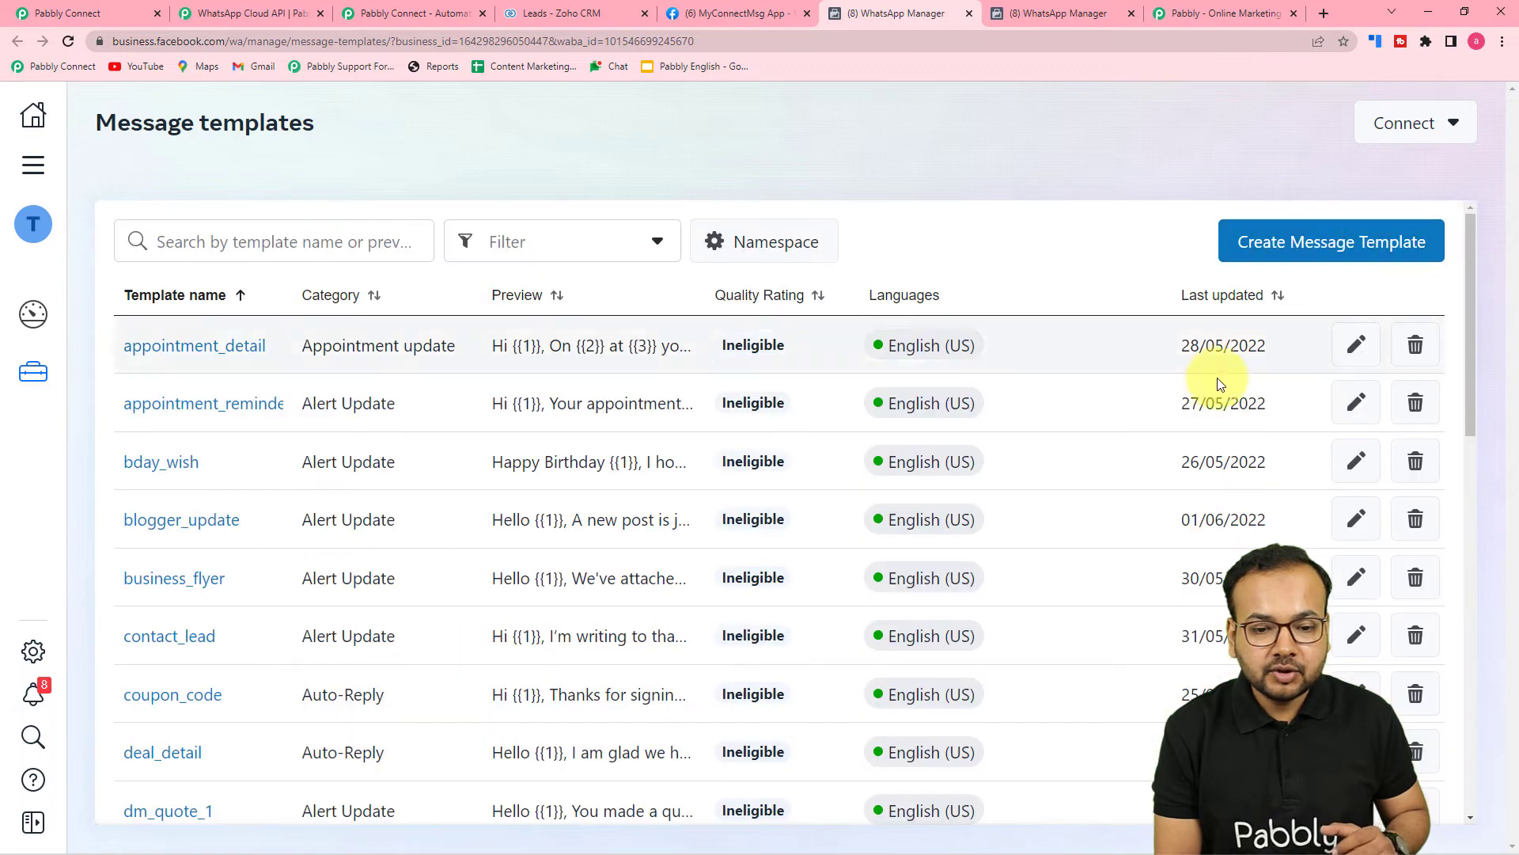
Start a new Marketing message template named 'name'.
left_click(1330, 242)
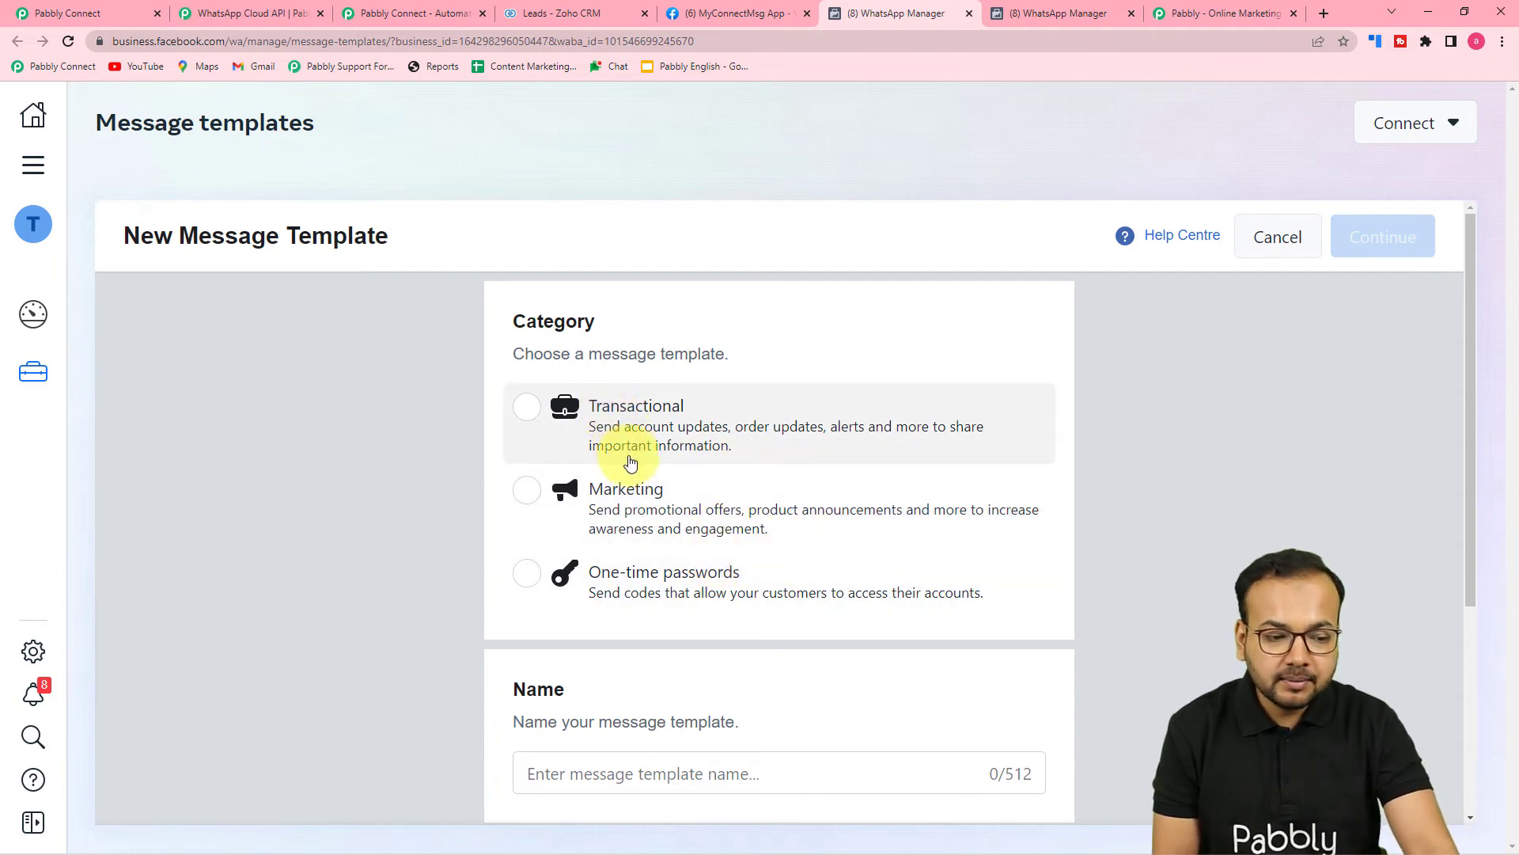
scroll(712, 434, "down", 1)
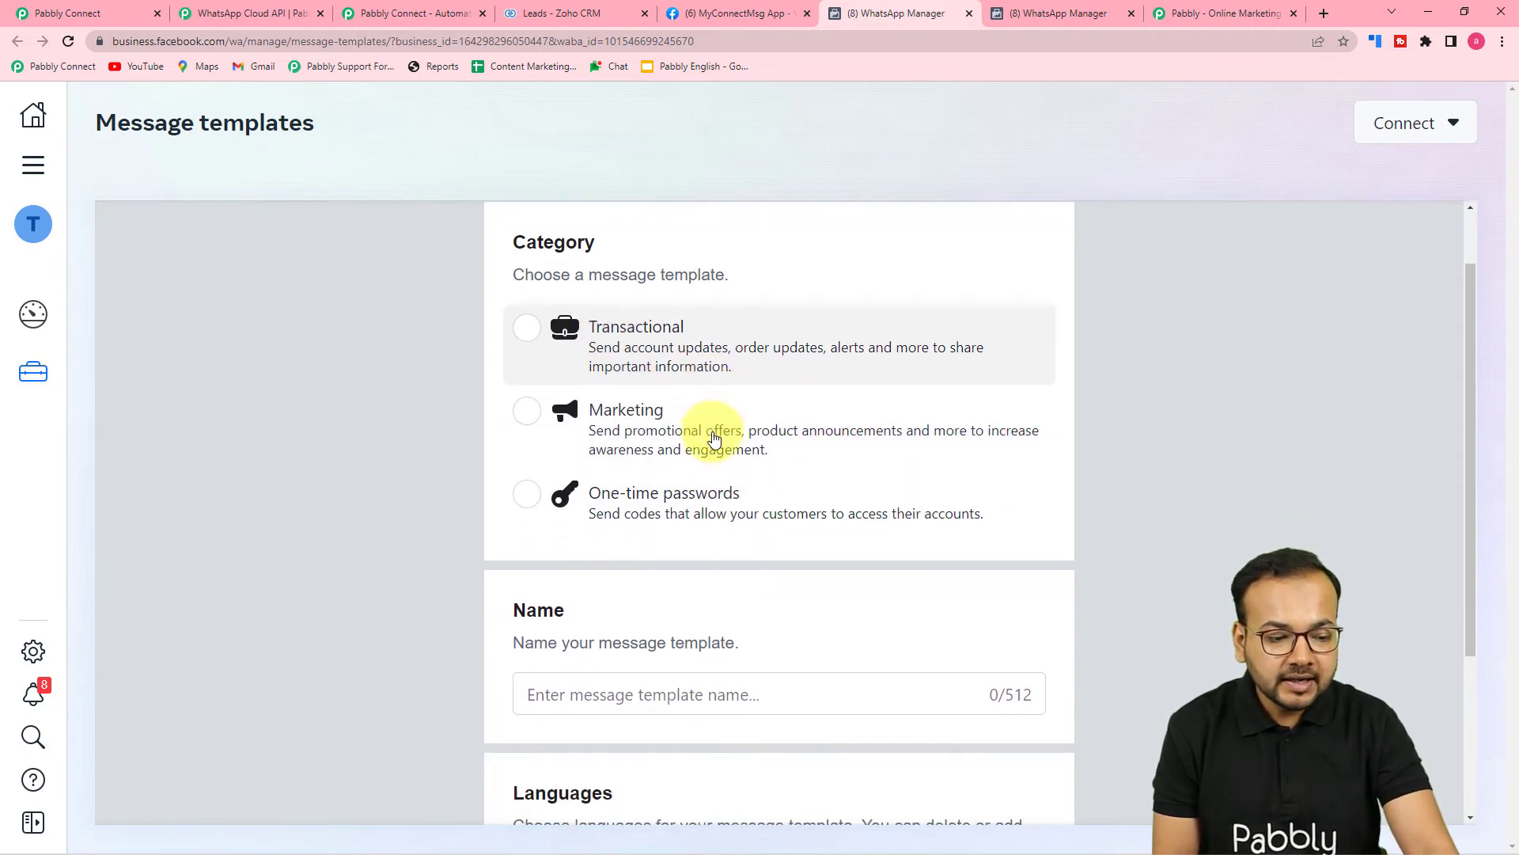
scroll(538, 428, "down", 2)
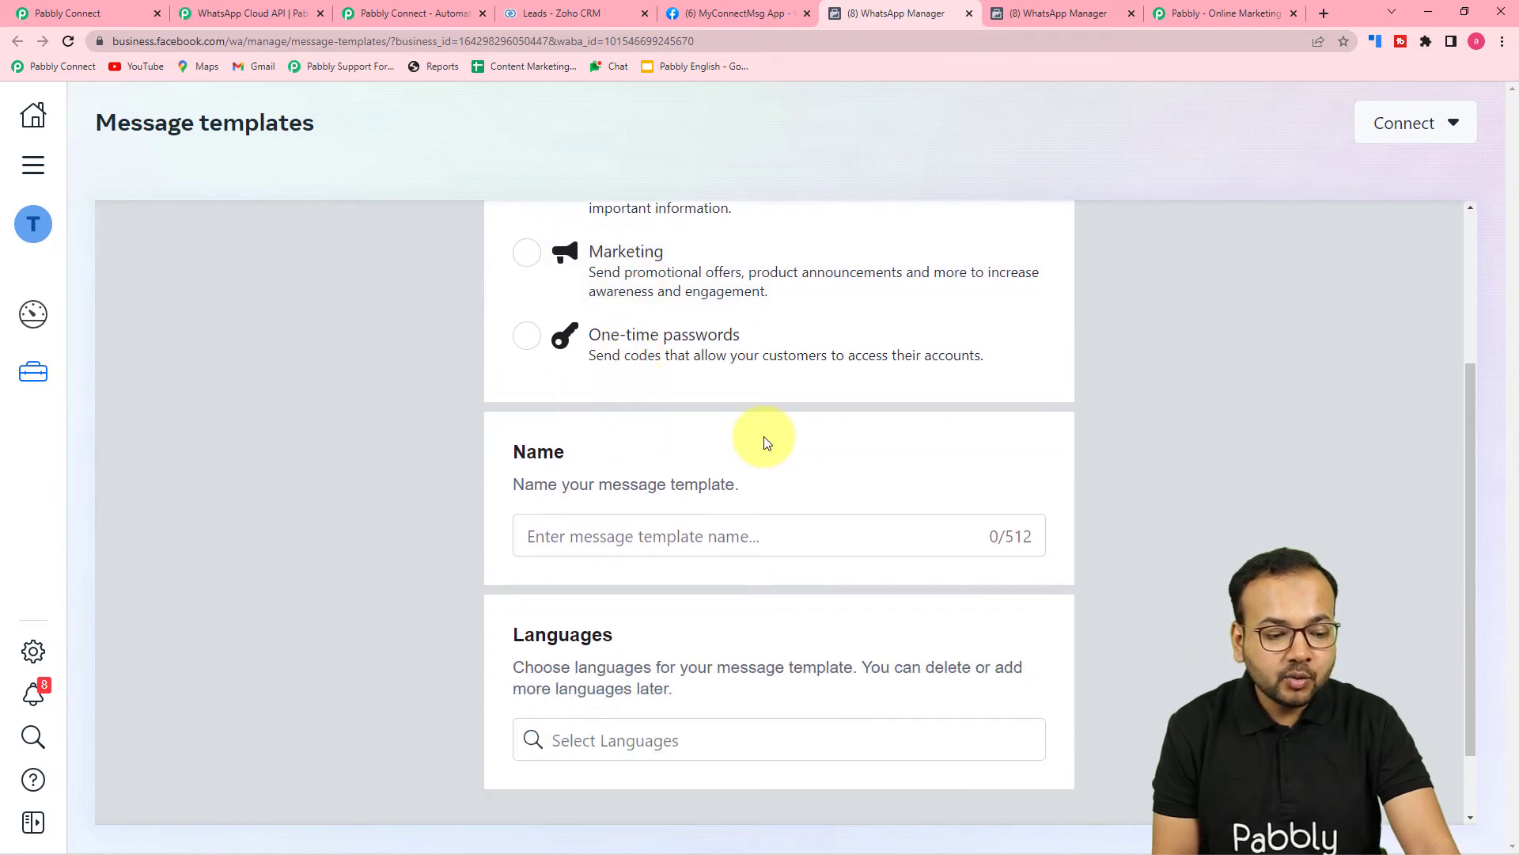
scroll(791, 475, "down", 1)
left_click(638, 451)
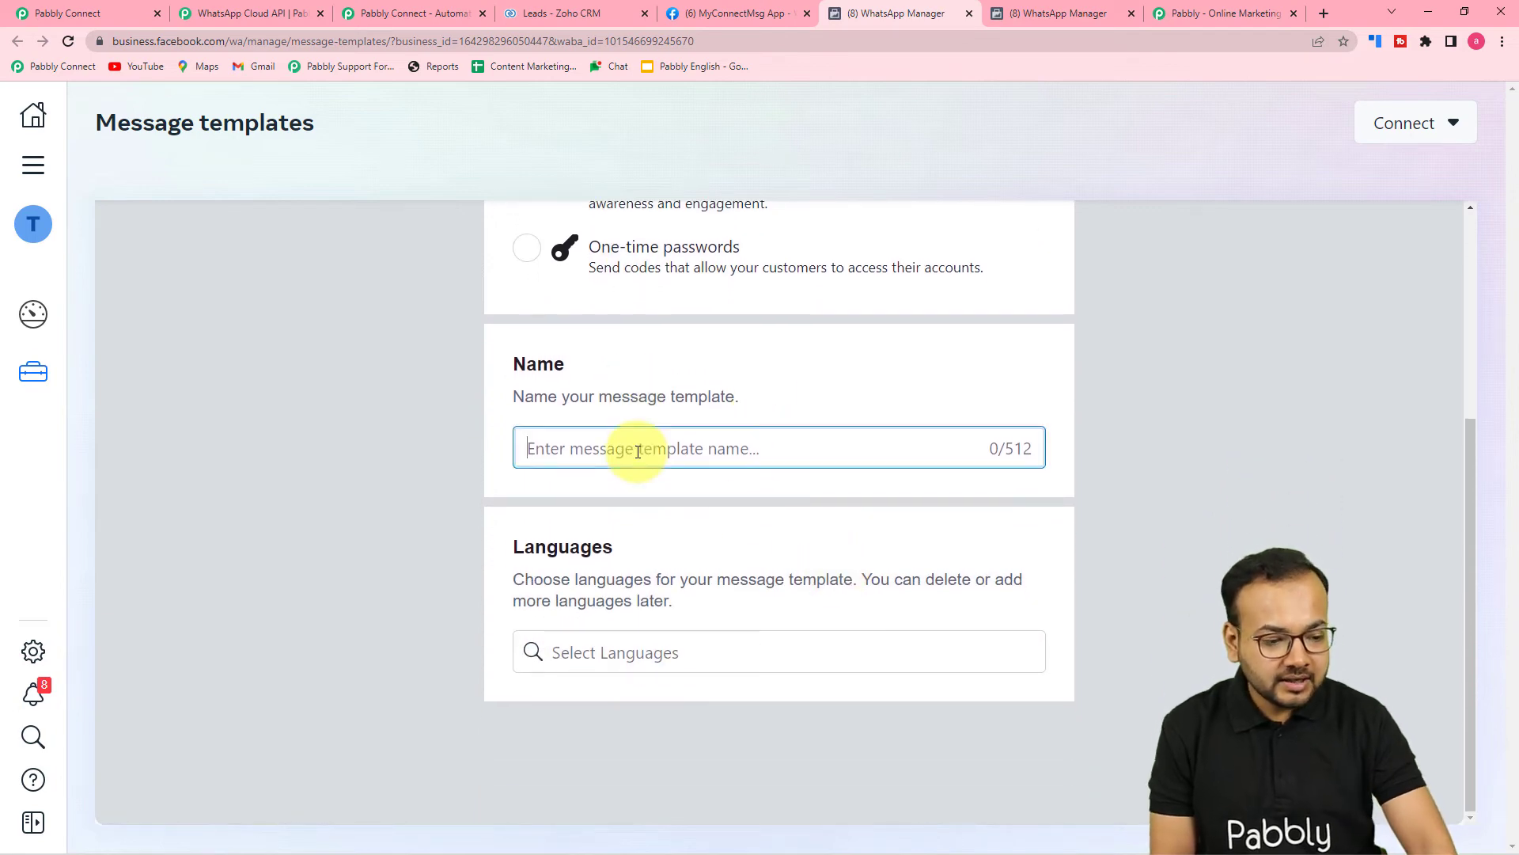
type("na")
scroll(573, 374, "up", 3)
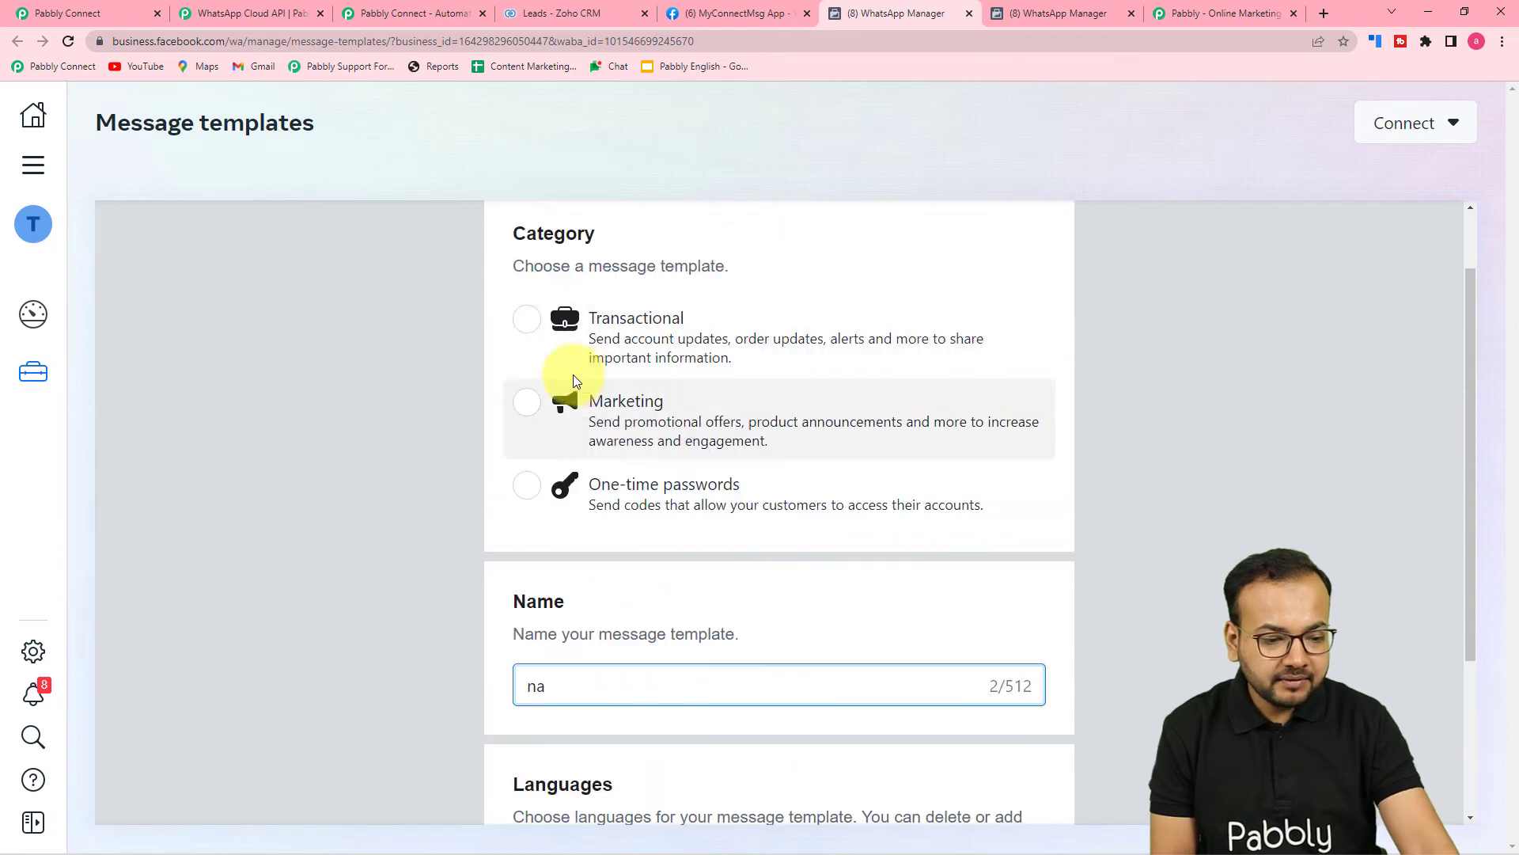
left_click(528, 401)
scroll(791, 472, "down", 3)
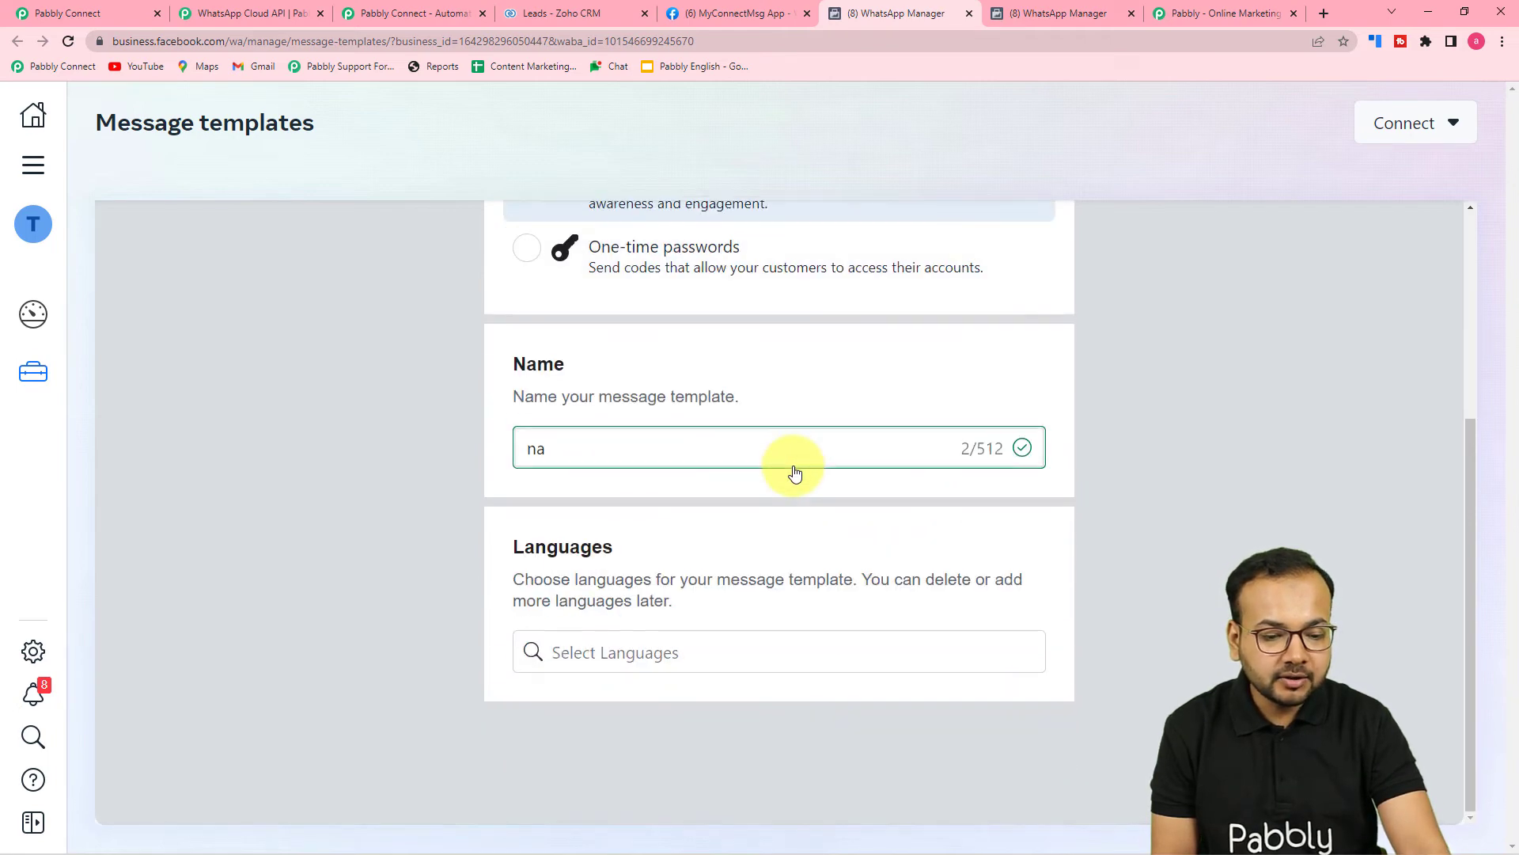
left_click(727, 450)
type("me")
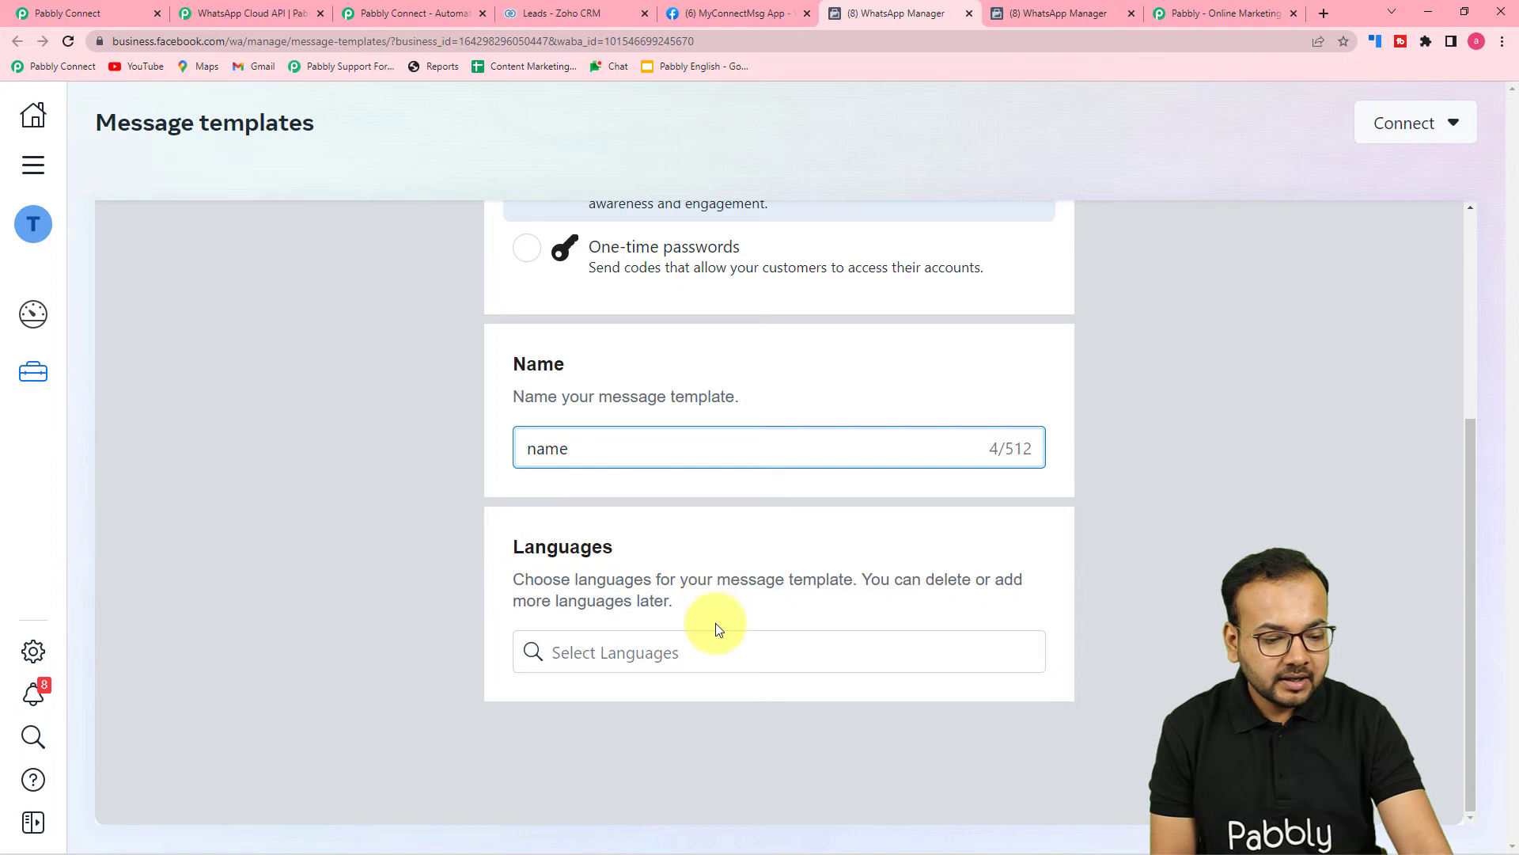
Add English (UK) as the template language and continue to the content editor.
left_click(720, 643)
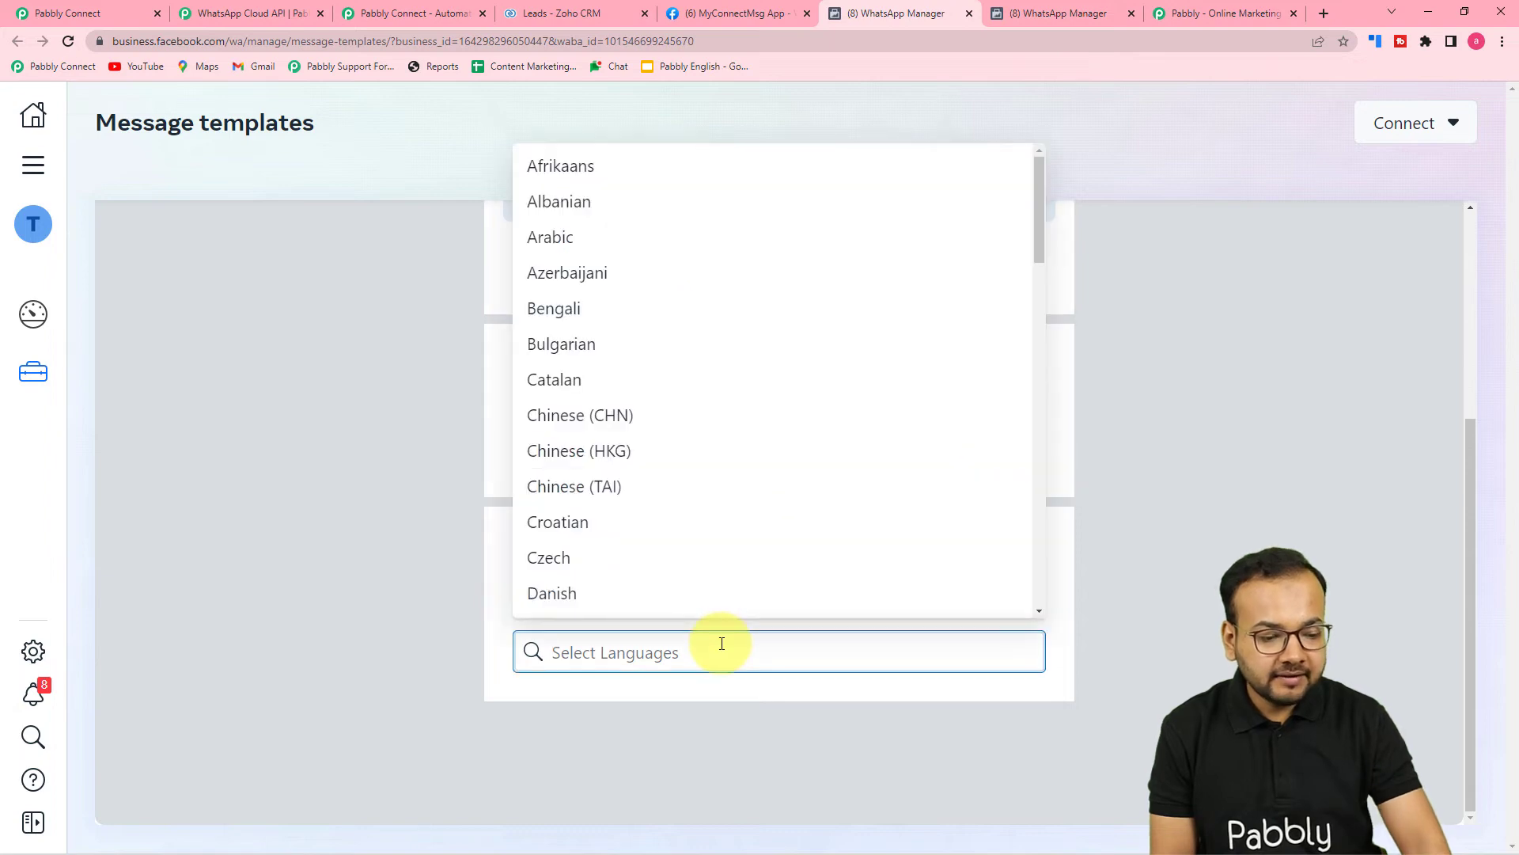
type("en")
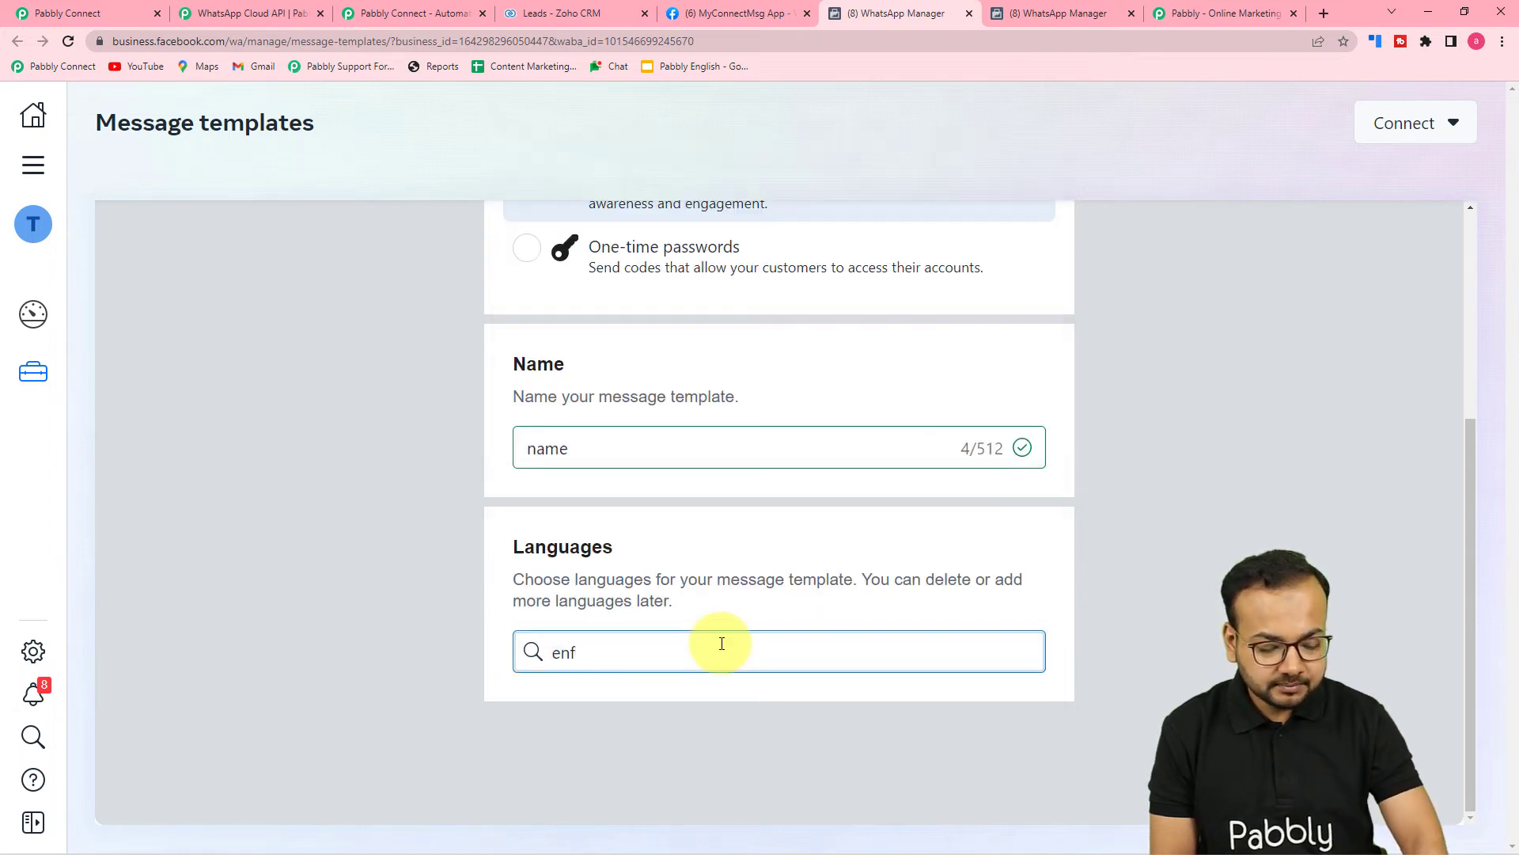
left_click(672, 744)
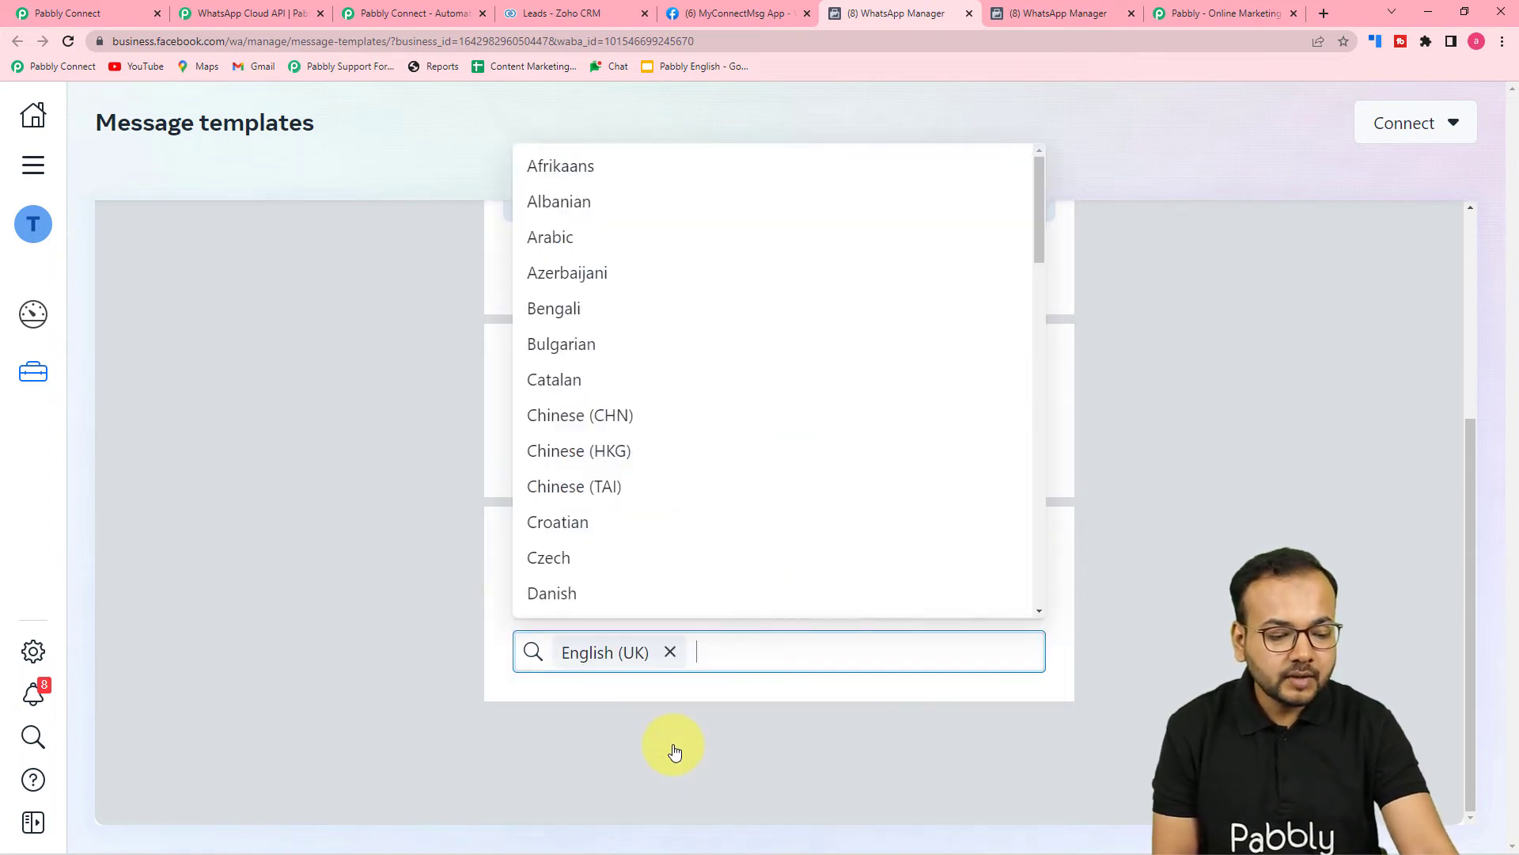
left_click(700, 751)
scroll(1092, 704, "up", 4)
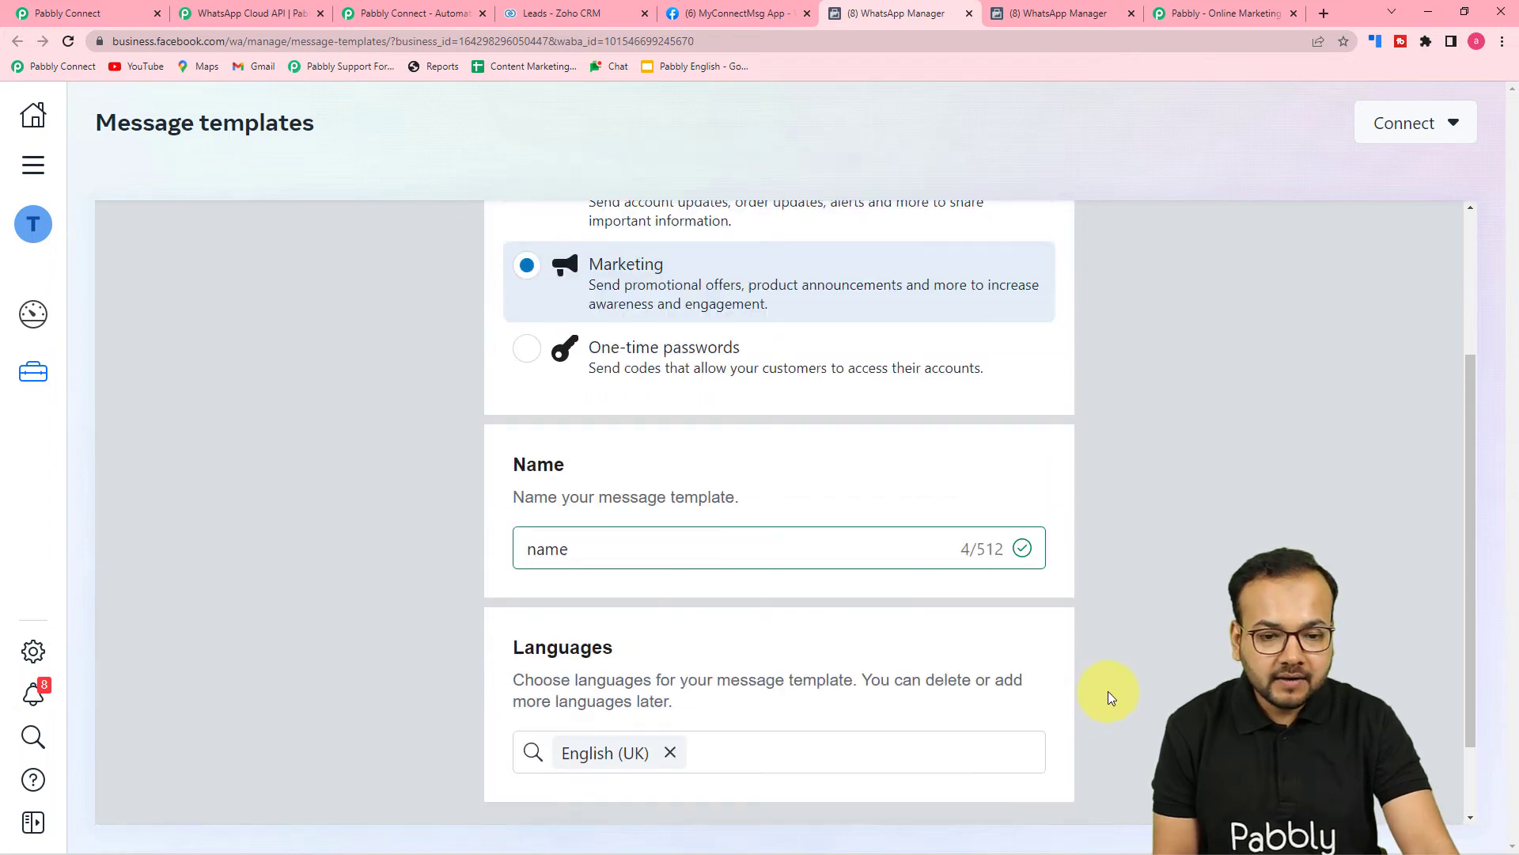
left_click(1380, 242)
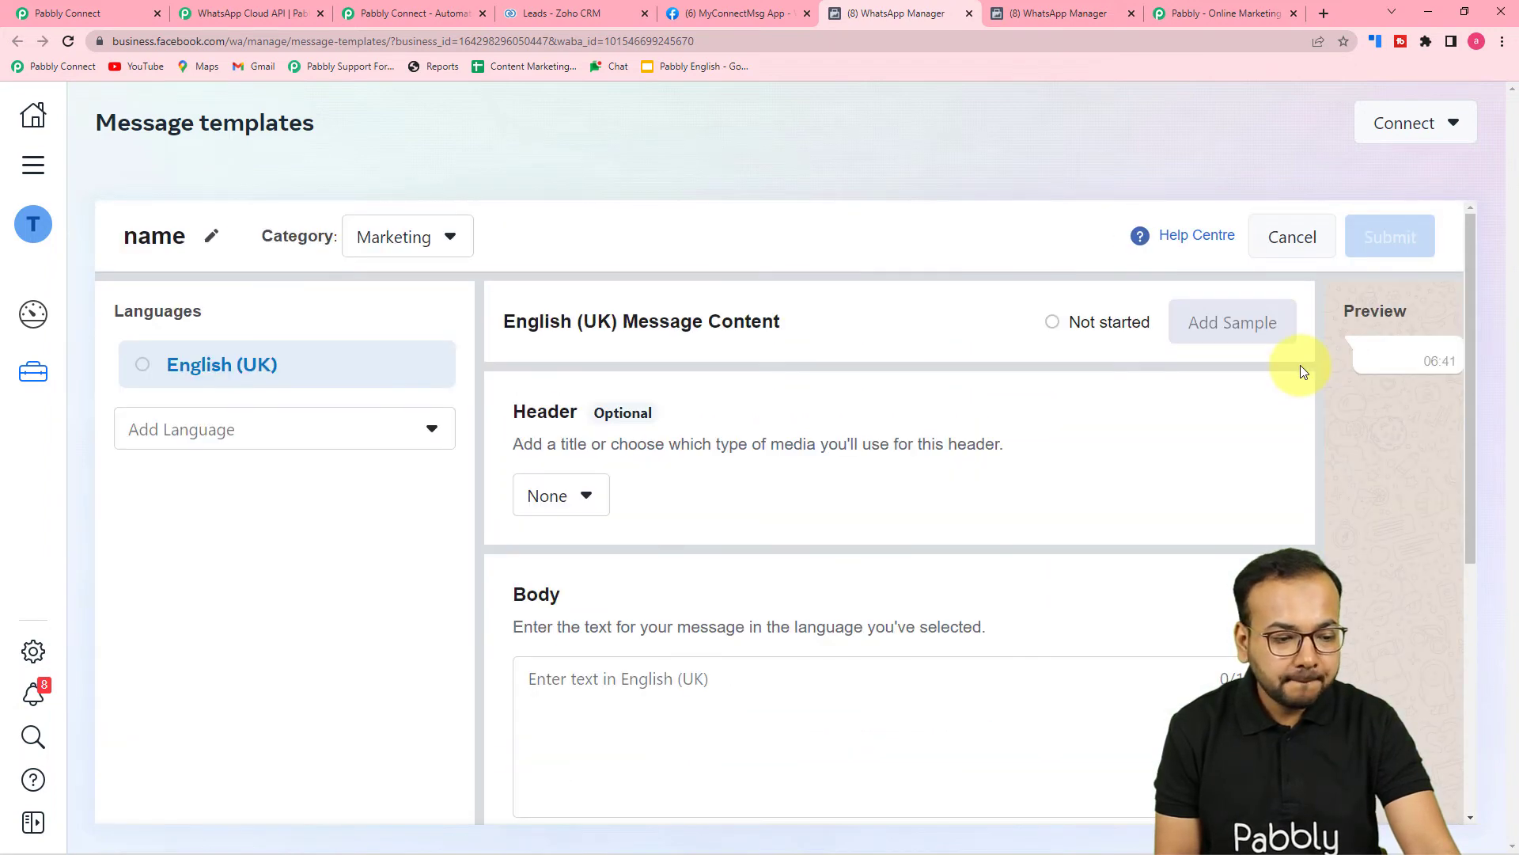
Set the template header type to Media.
scroll(962, 427, "down", 3)
scroll(962, 427, "up", 2)
scroll(963, 428, "down", 2)
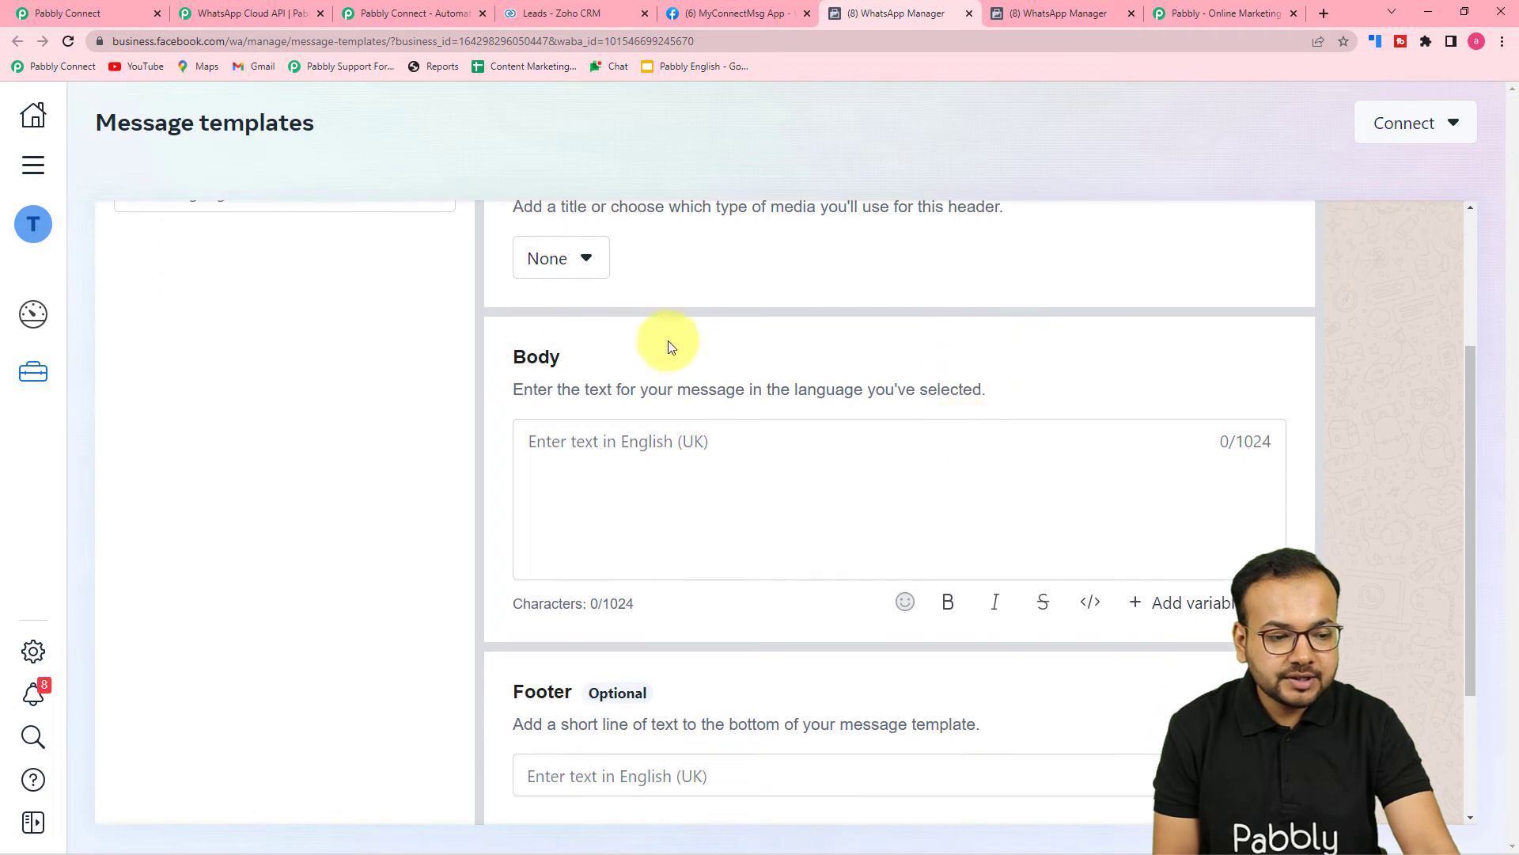
scroll(606, 298, "up", 2)
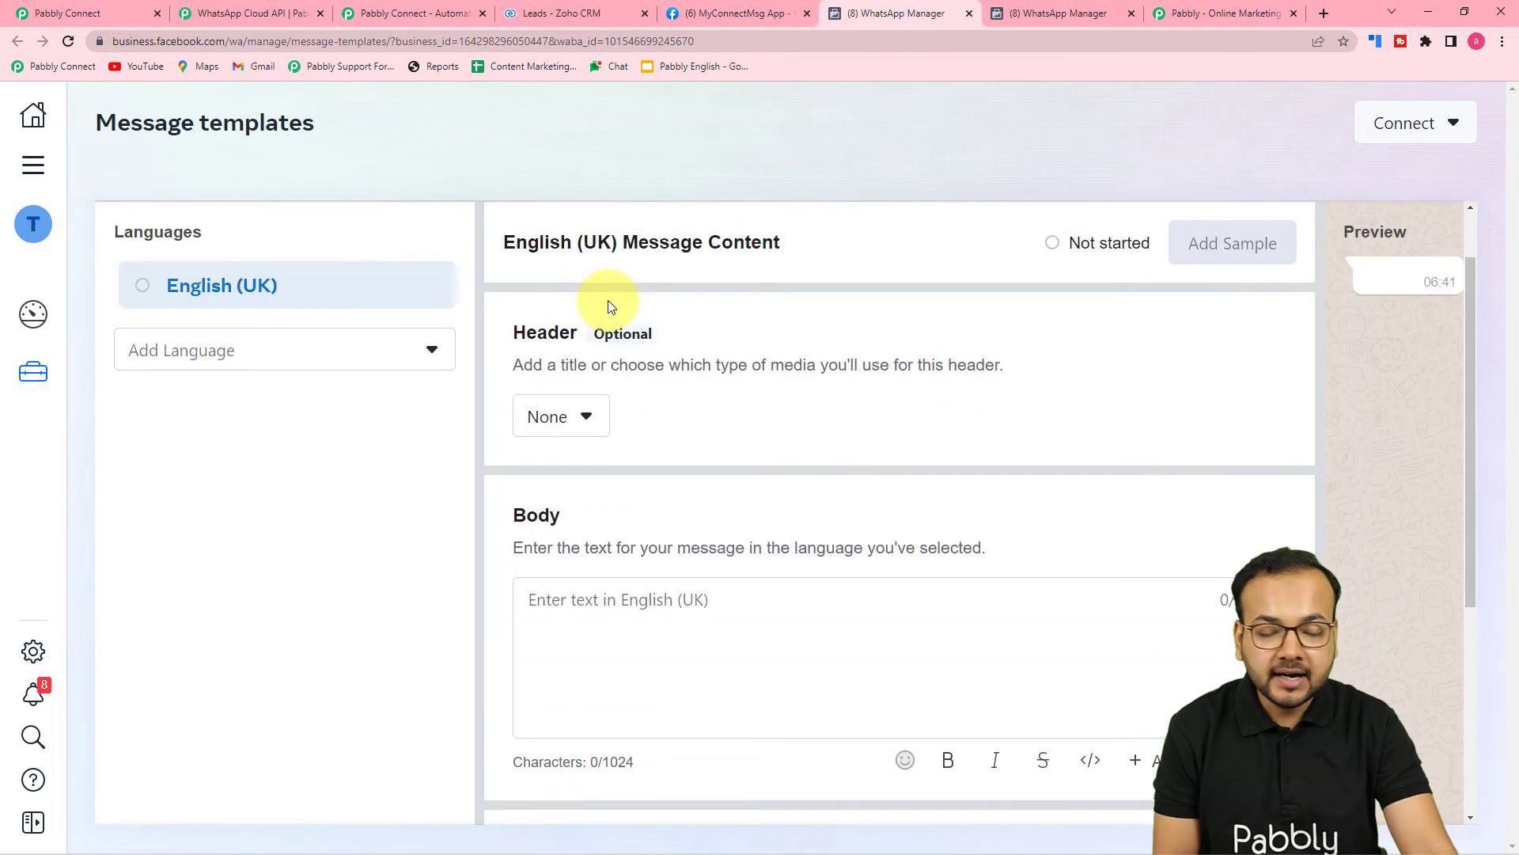
left_click(575, 417)
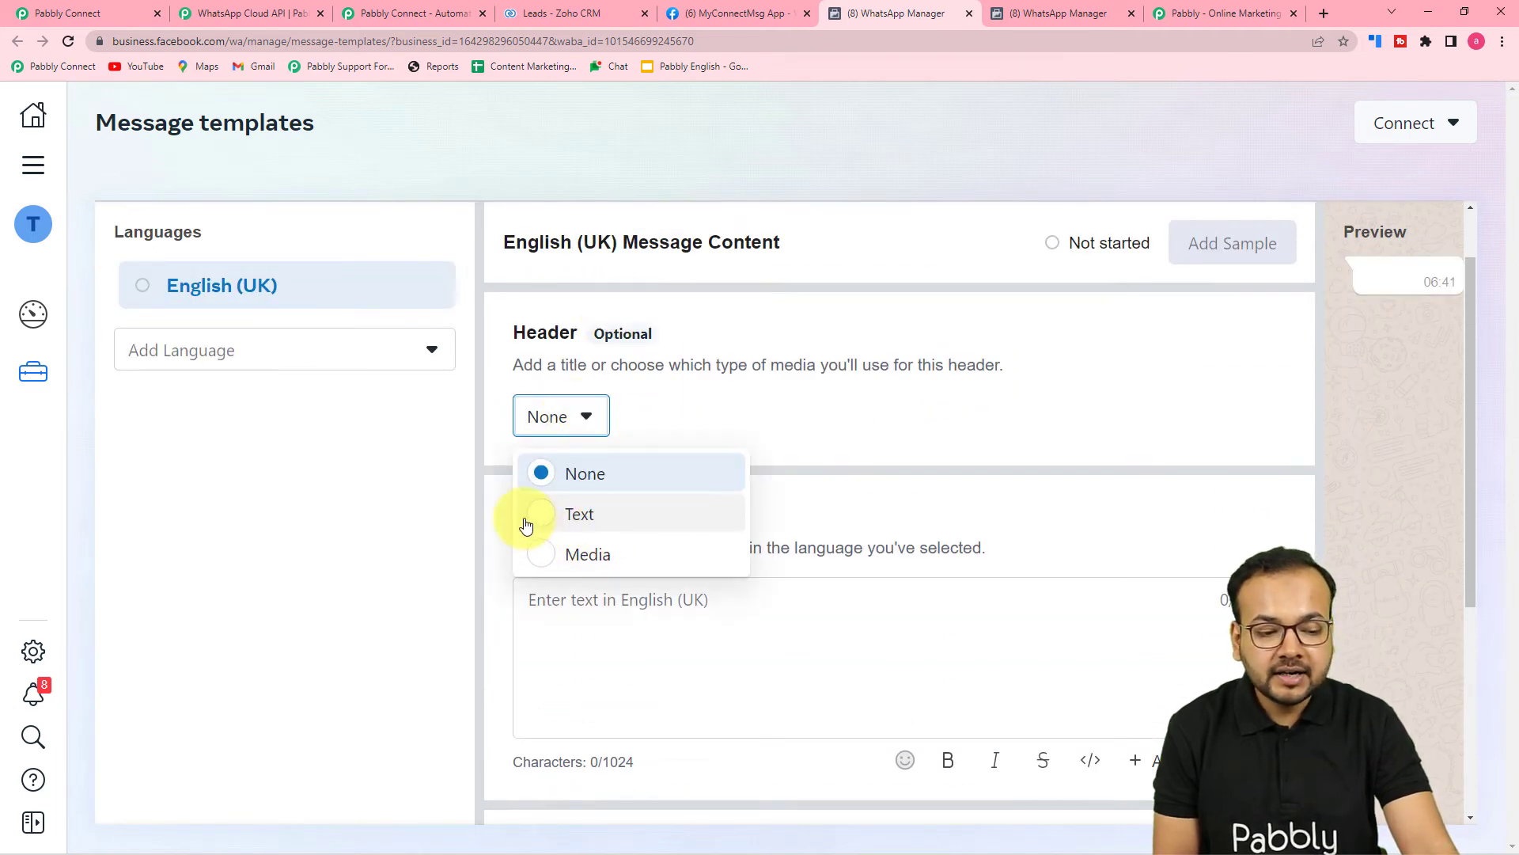
left_click(546, 559)
Write the body 'Hello {{1}}' with a variable placeholder after Hello.
scroll(649, 534, "down", 2)
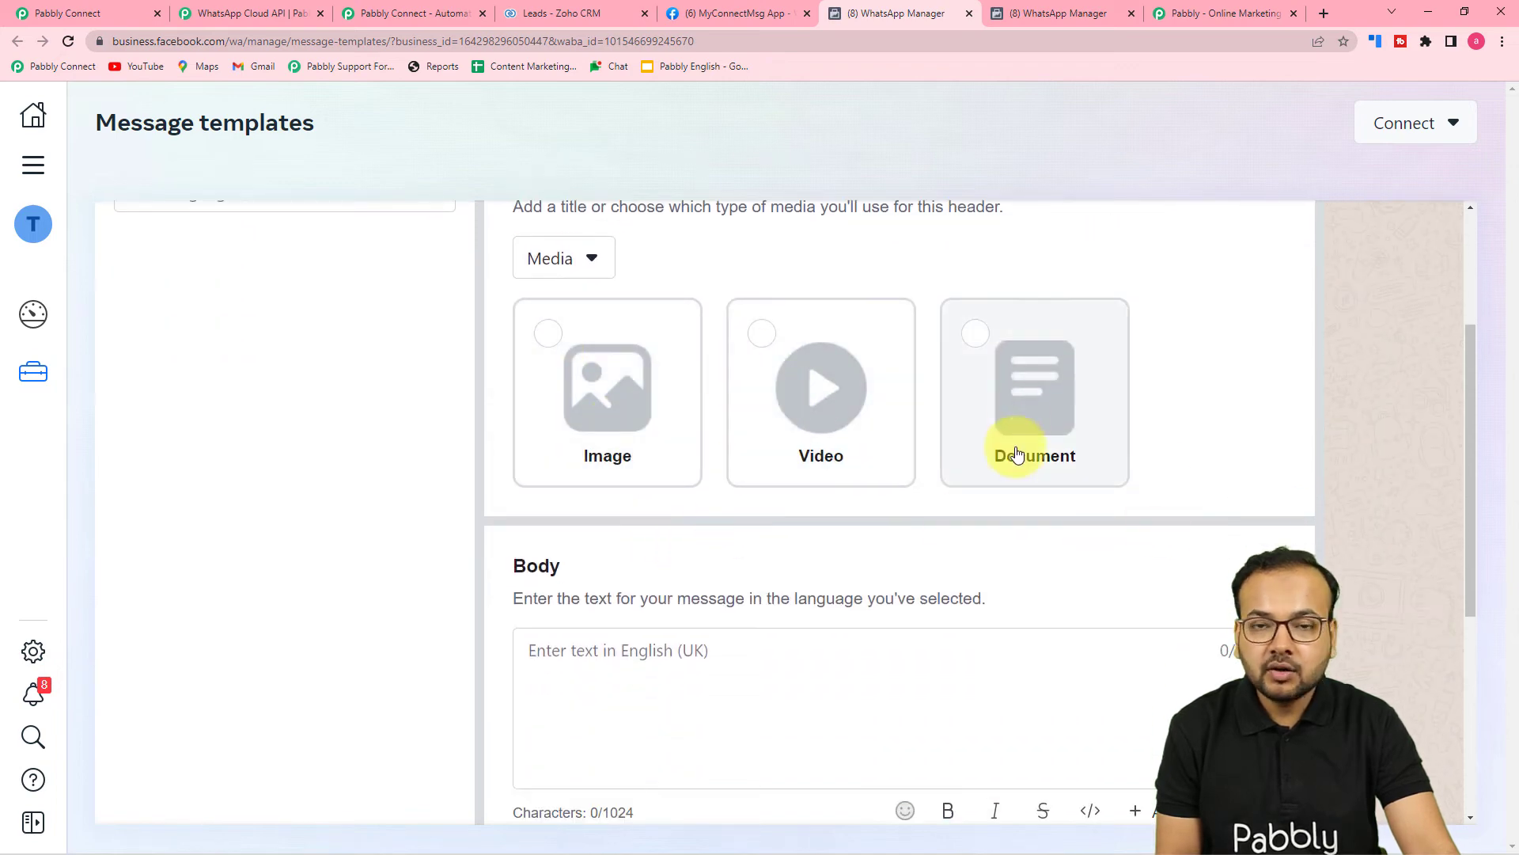
scroll(701, 390, "down", 4)
left_click(712, 384)
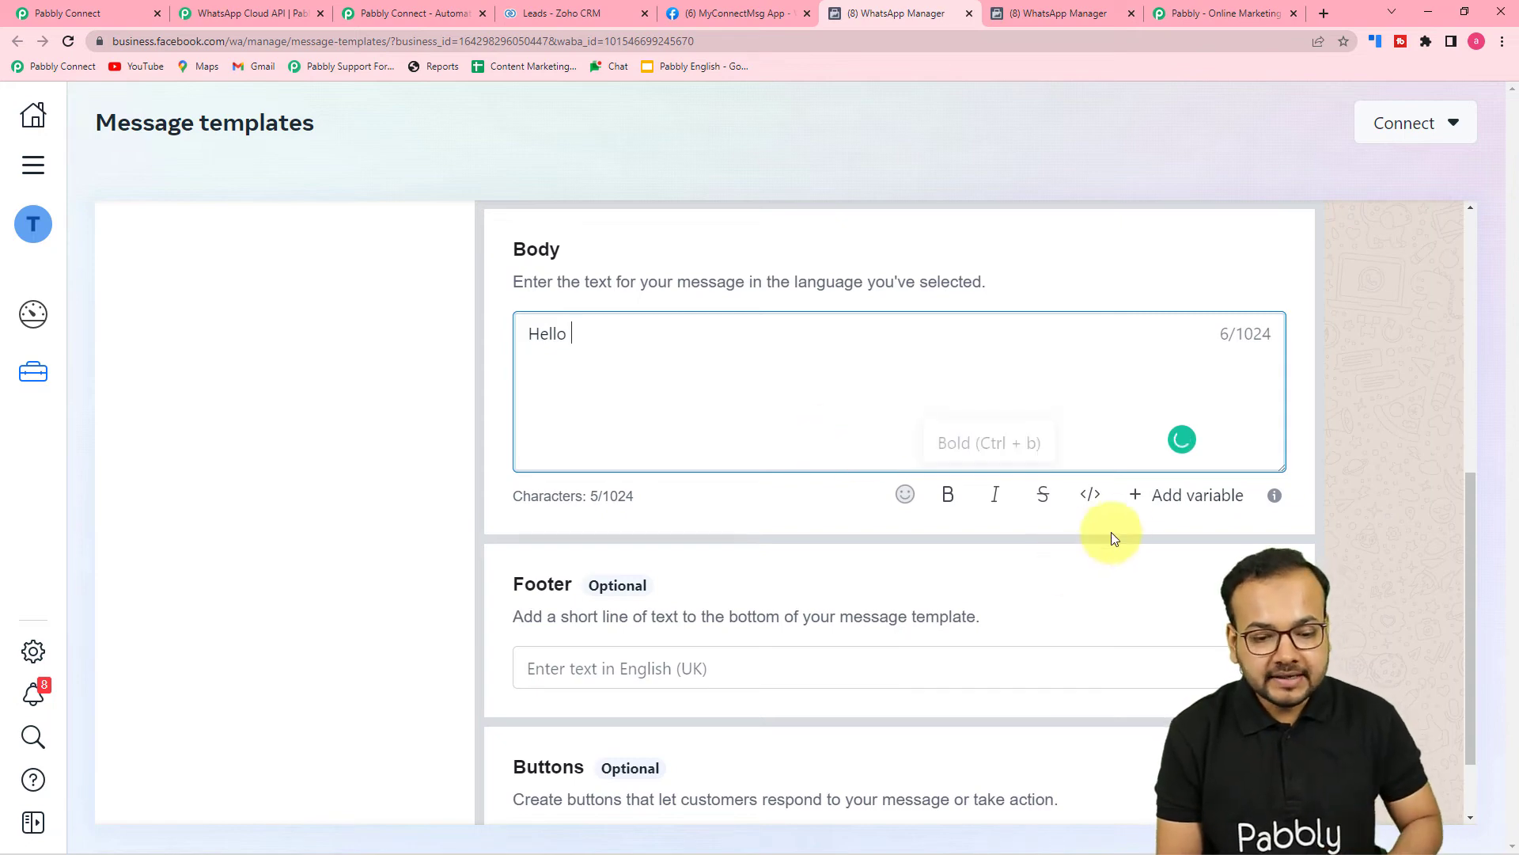
left_click(1158, 492)
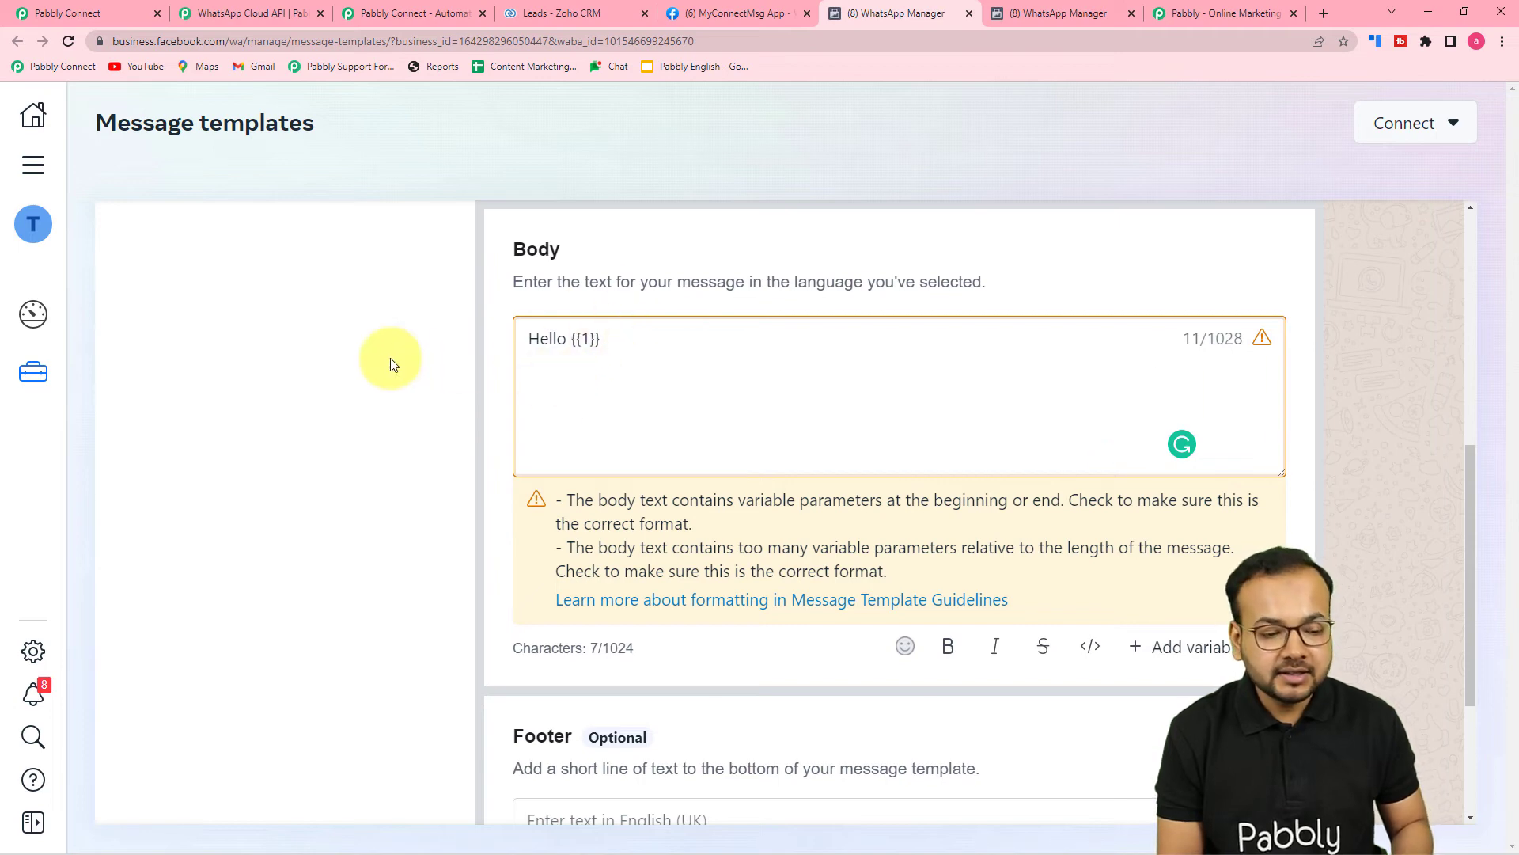
scroll(393, 359, "down", 1)
left_click(593, 301)
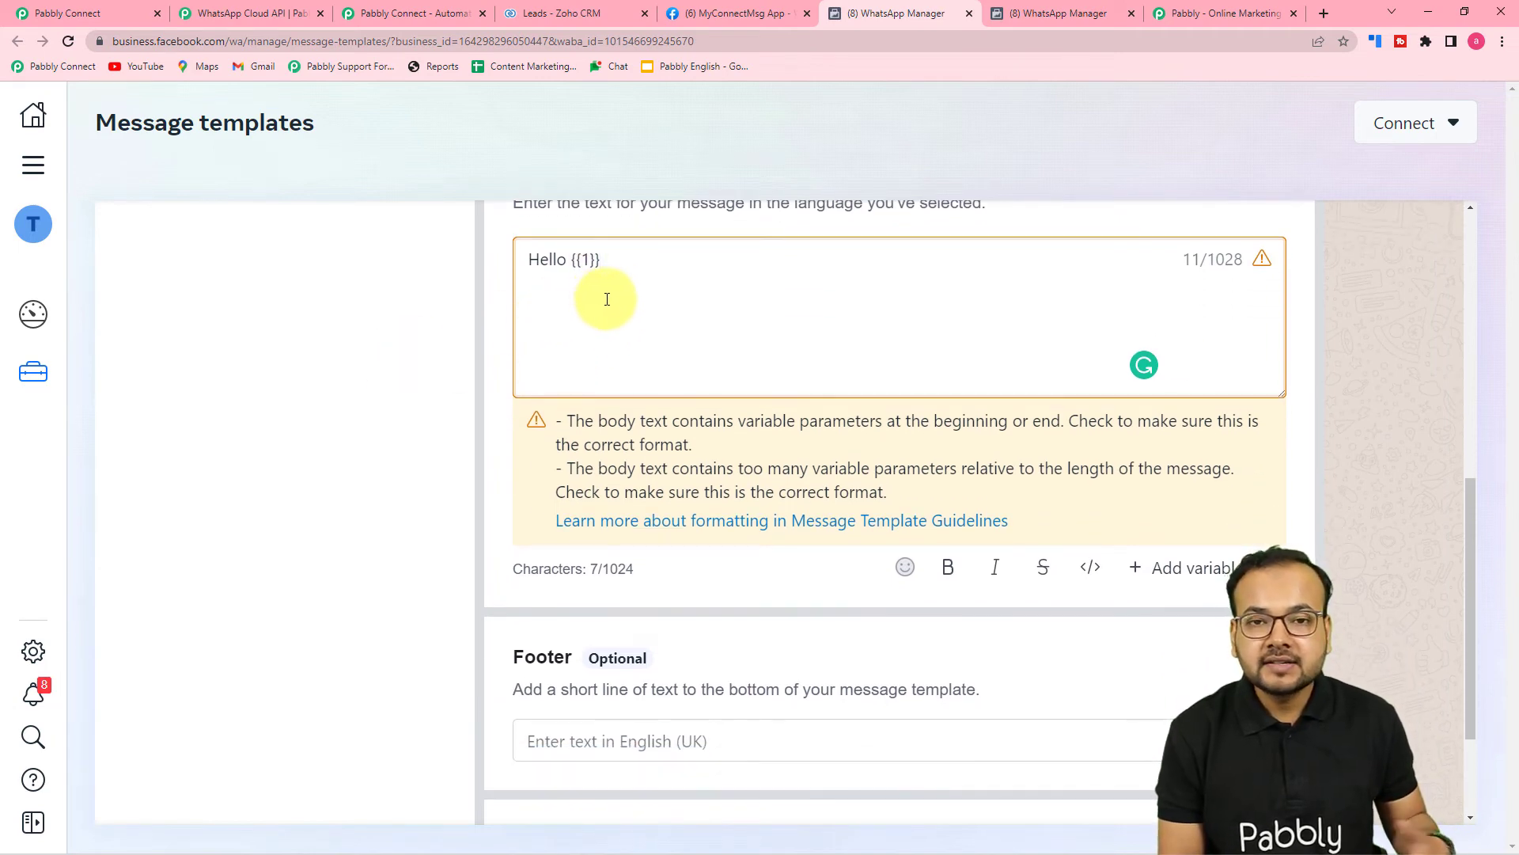
Cancel the draft template and confirm discarding it.
scroll(607, 299, "down", 2)
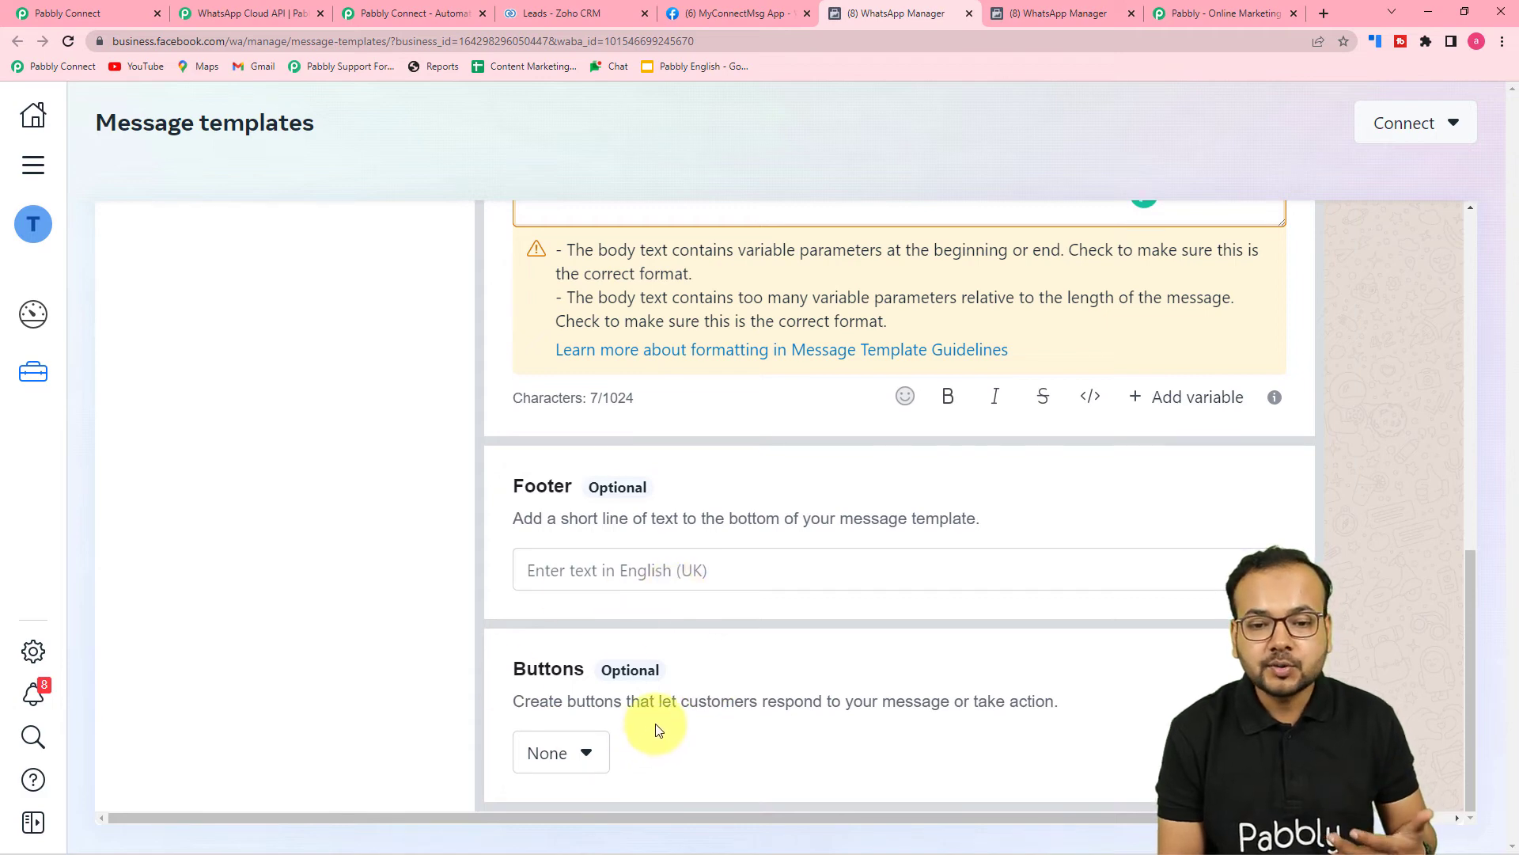
scroll(1206, 511, "up", 10)
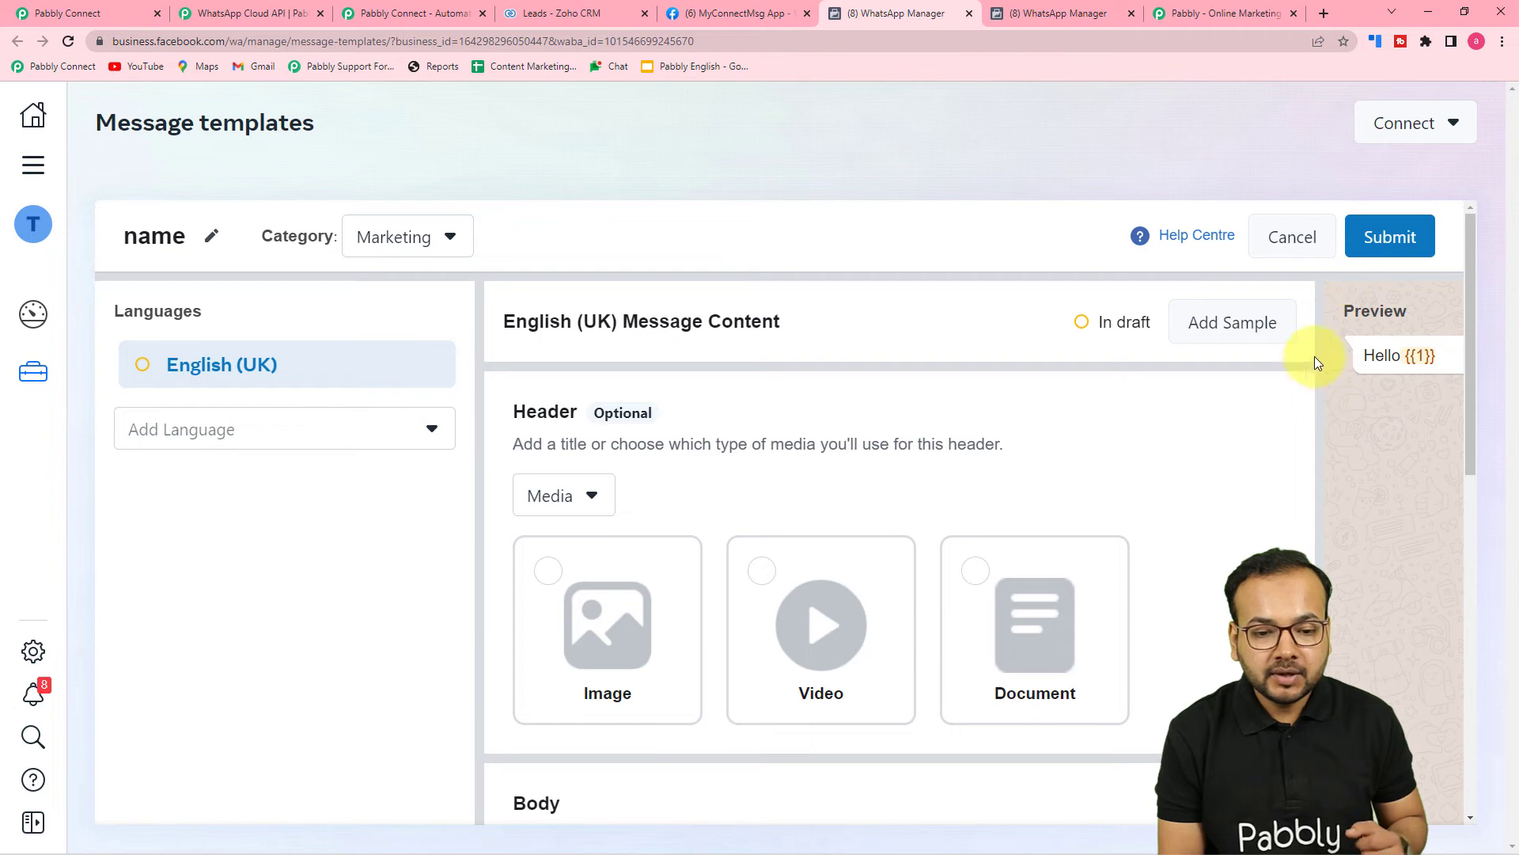
left_click(1292, 236)
left_click(959, 428)
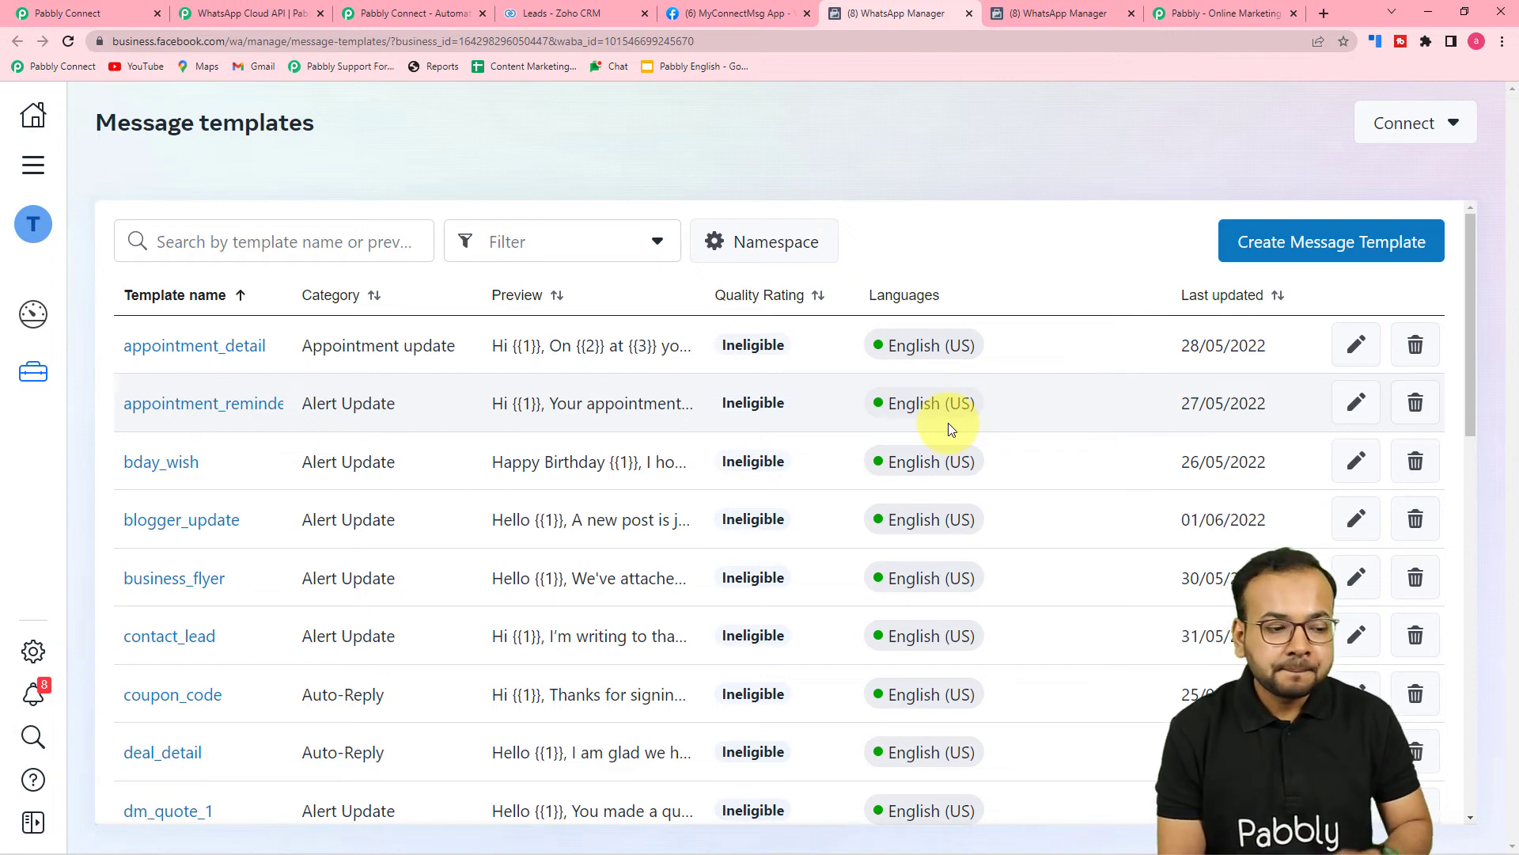
Glance at the Pabbly Connect workflow, then return to the WhatsApp message templates list.
scroll(634, 401, "down", 2)
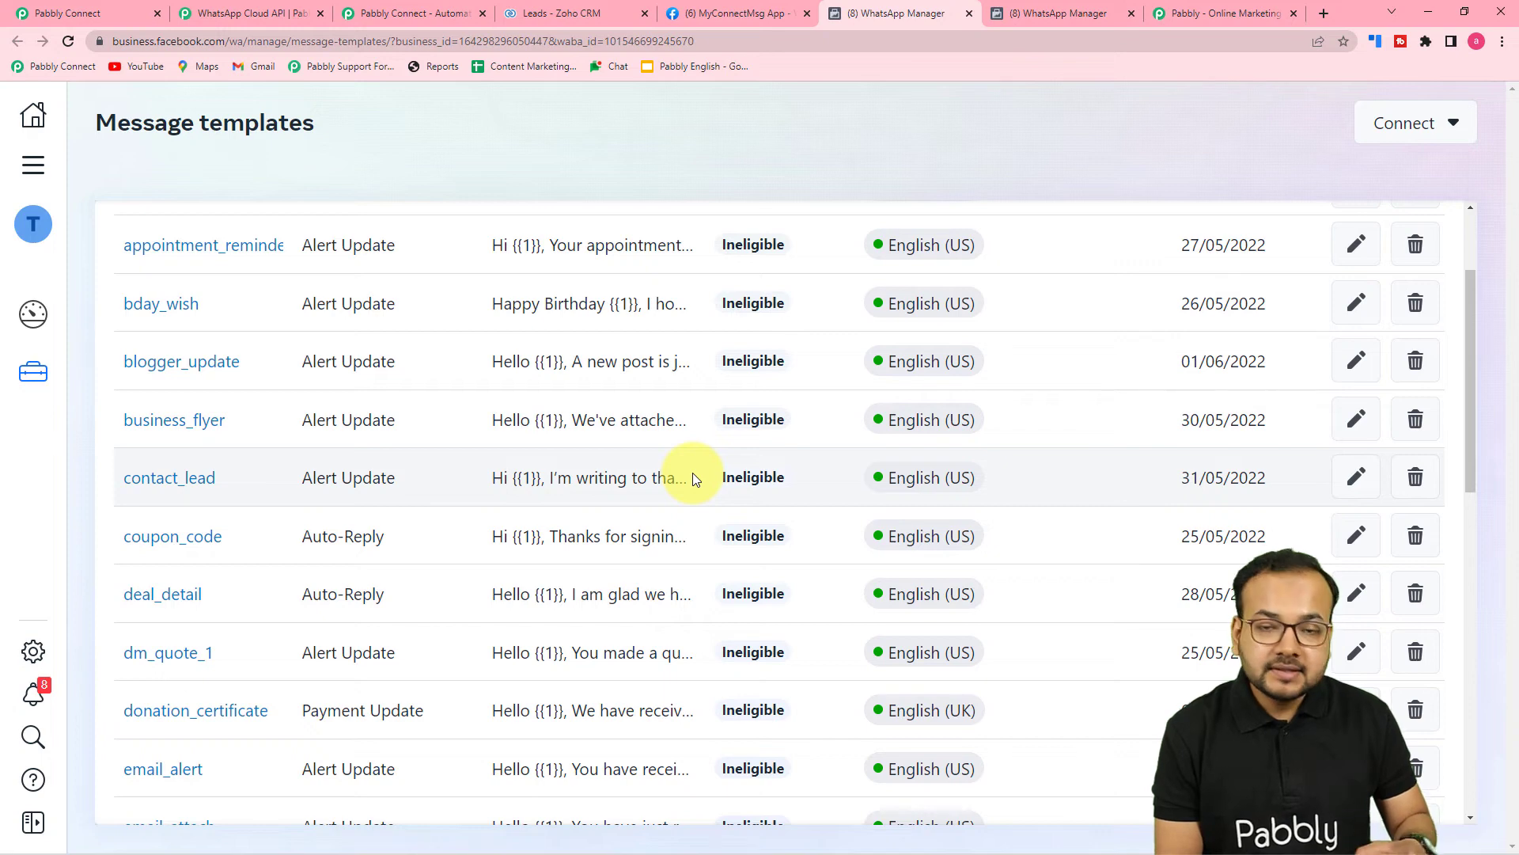
left_click(70, 14)
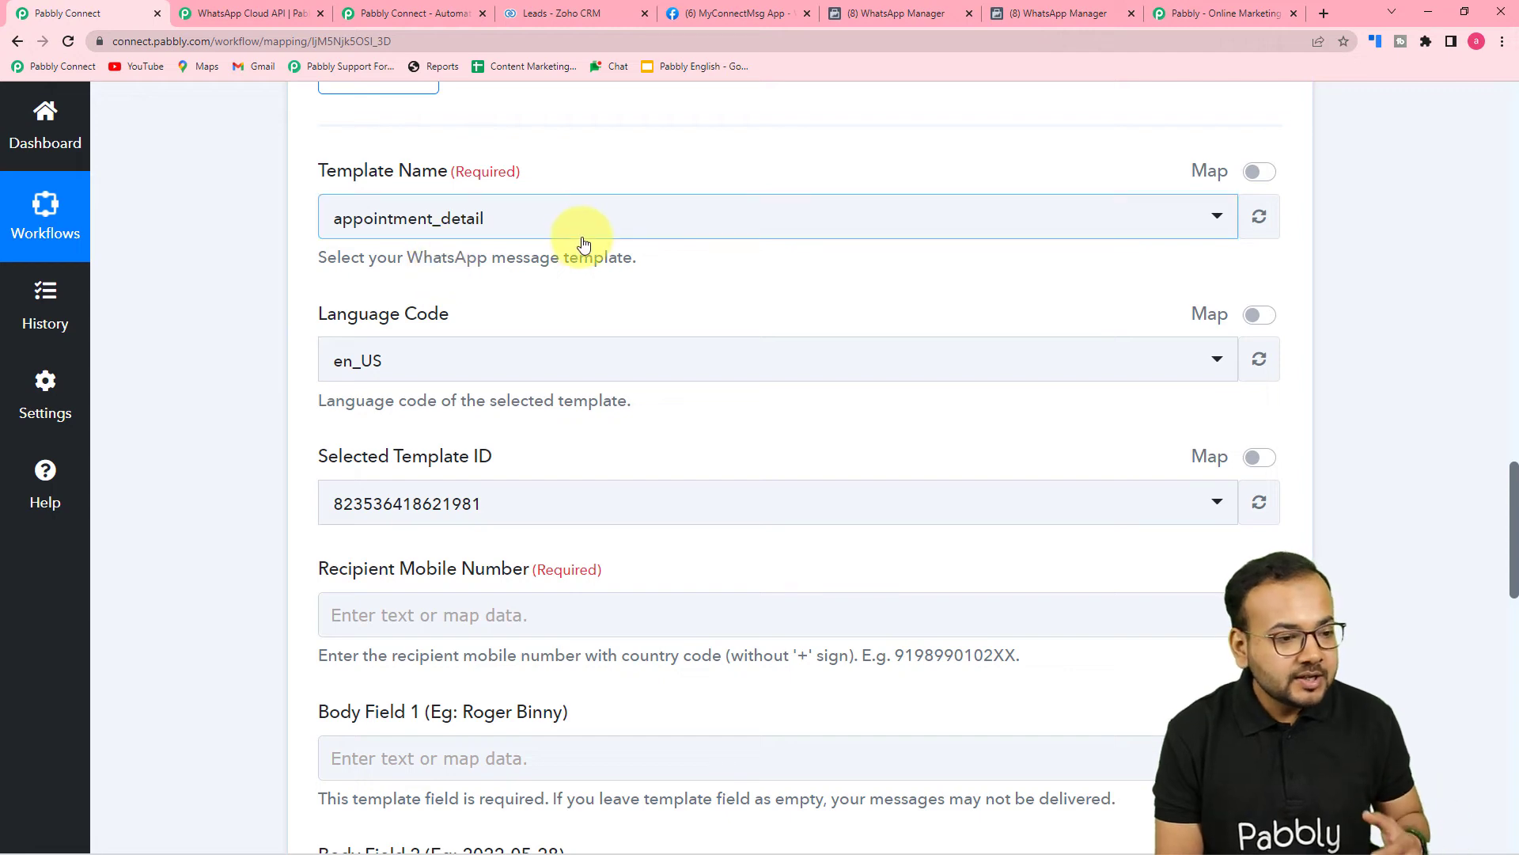
left_click(820, 14)
Load all templates, review the reply_to_lead template's preview, then return to Pabbly Connect.
scroll(334, 520, "down", 10)
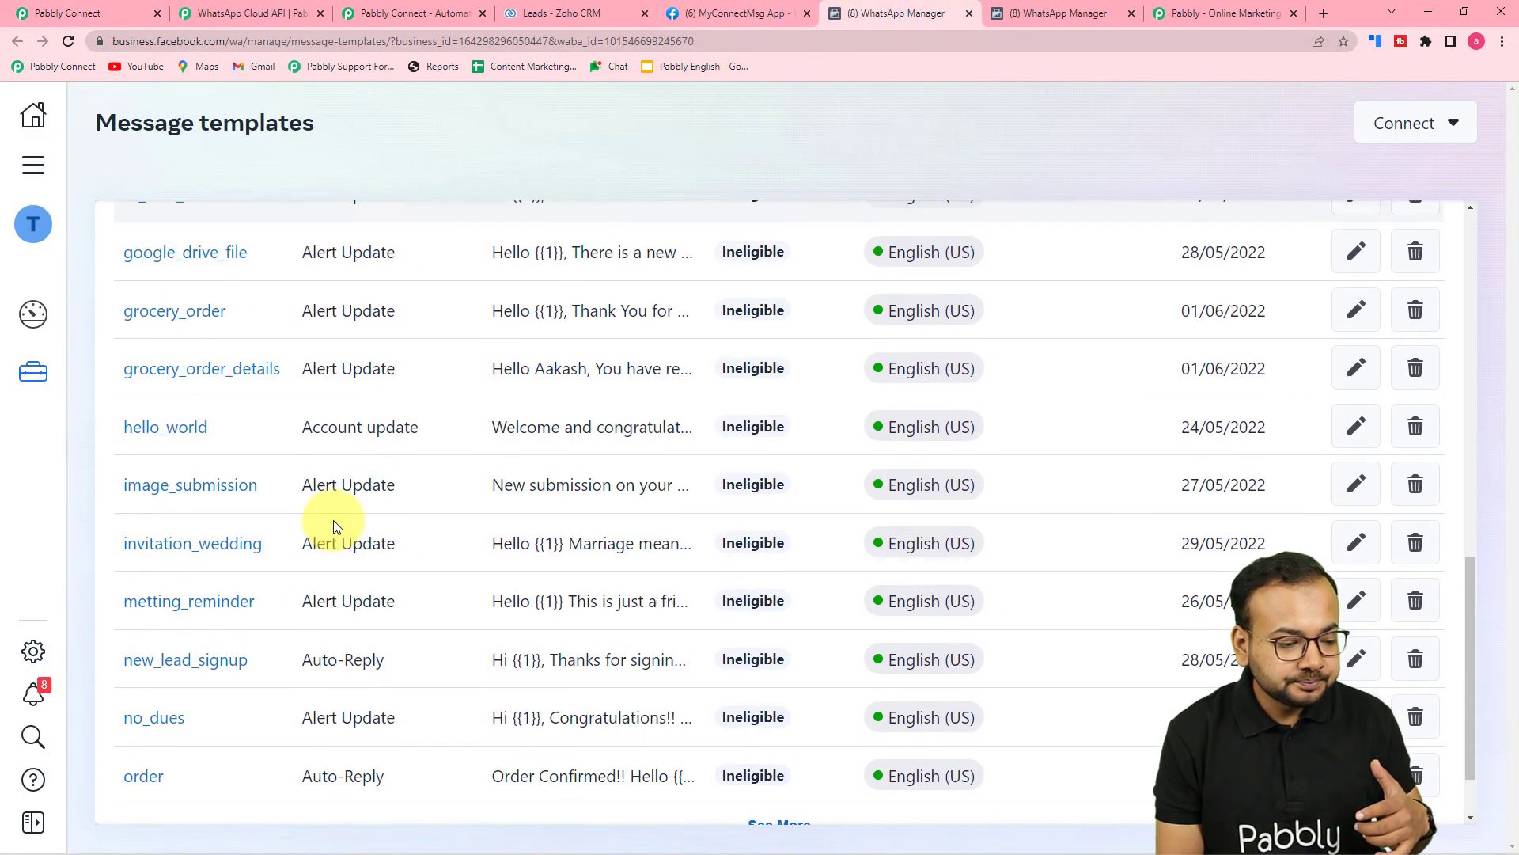
scroll(334, 520, "down", 2)
left_click(758, 734)
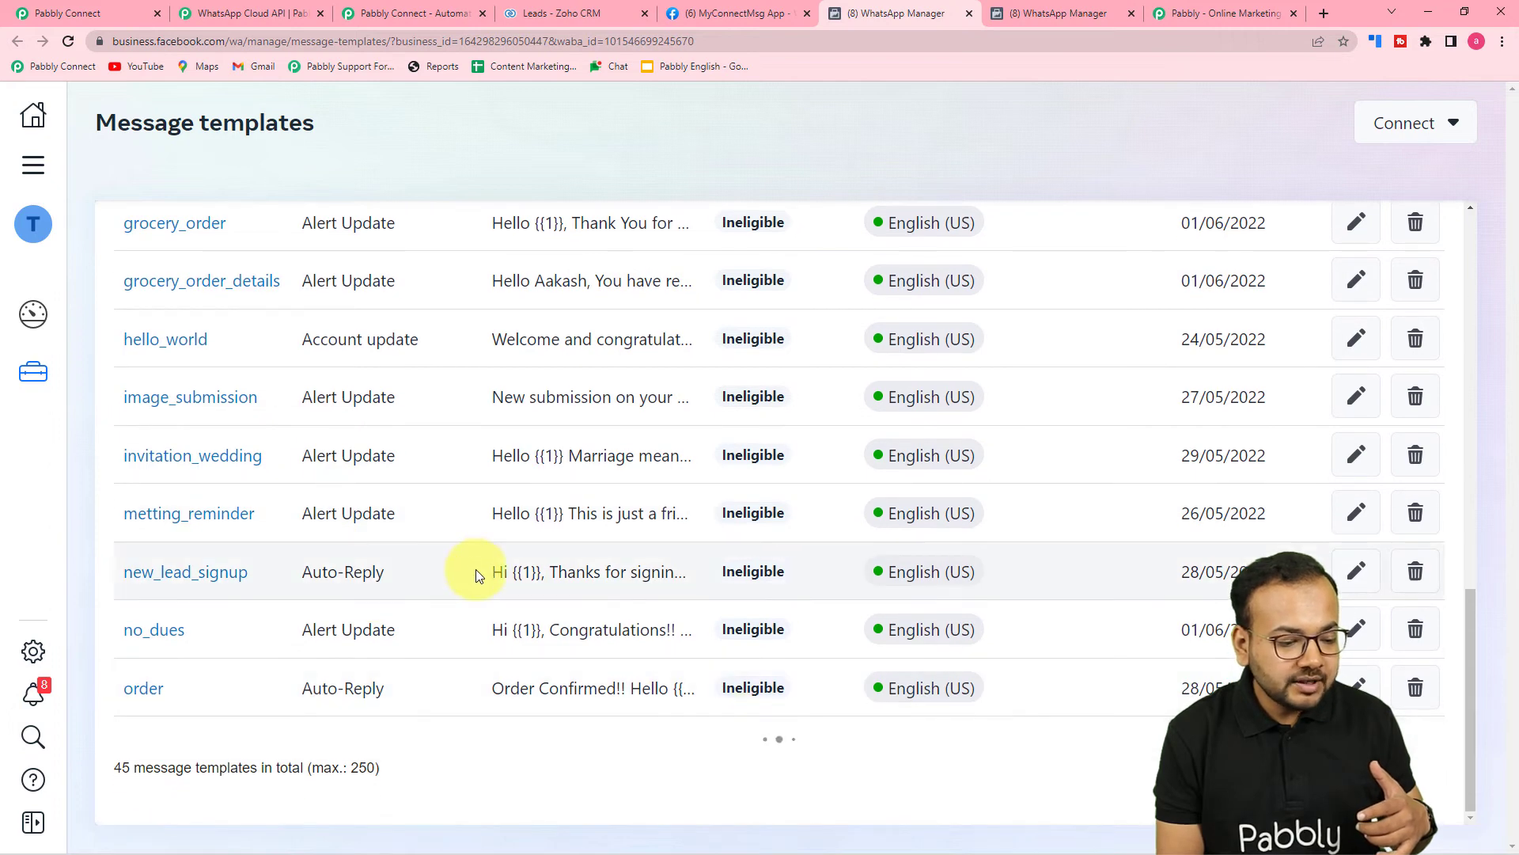
scroll(475, 572, "down", 4)
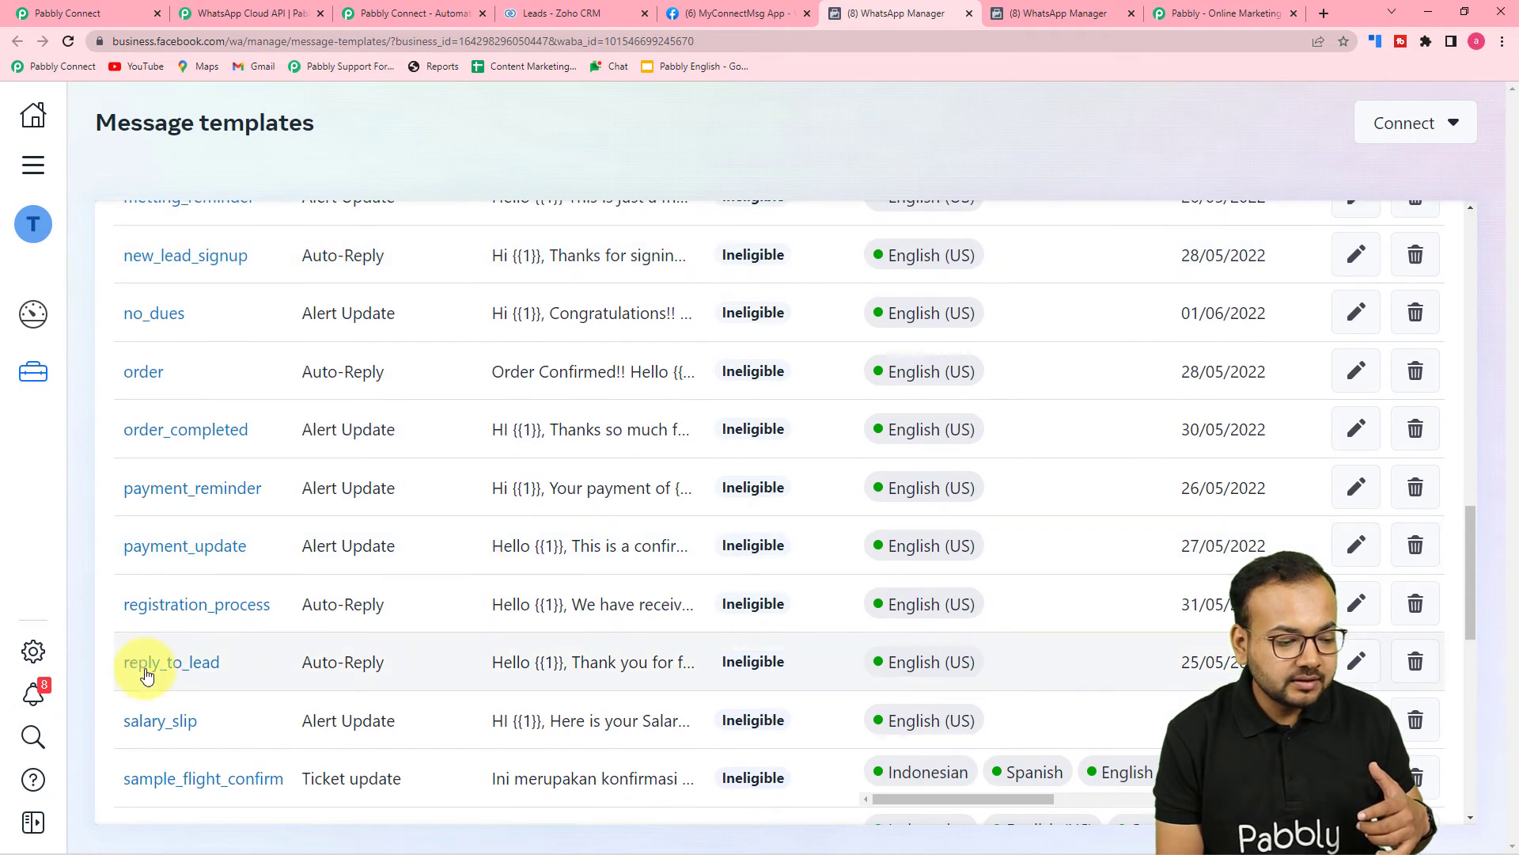
left_click(146, 663)
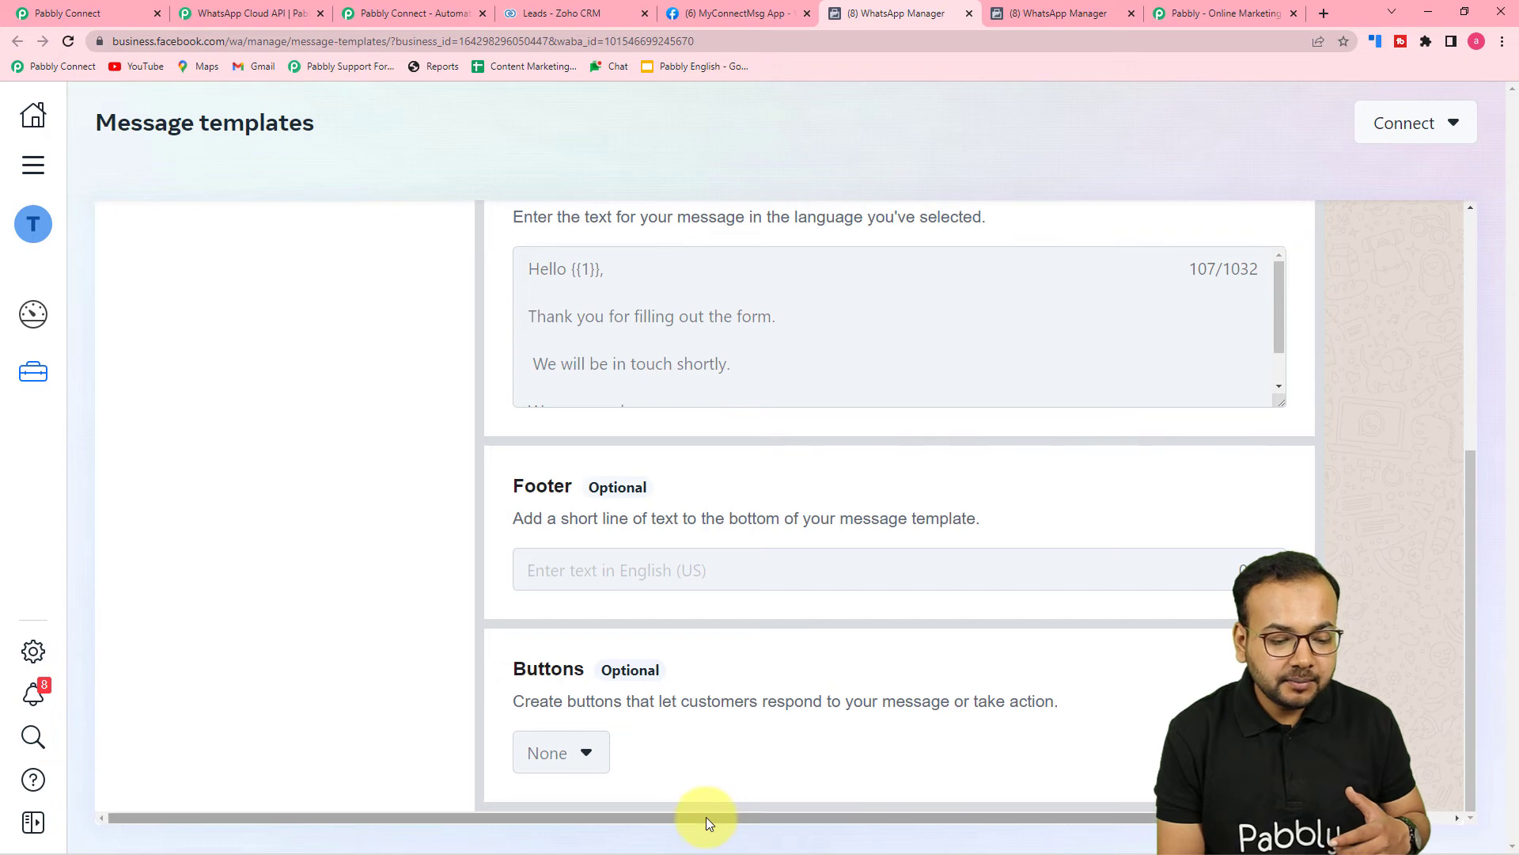
left_click_drag(706, 819, 1000, 823)
scroll(1157, 668, "up", 5)
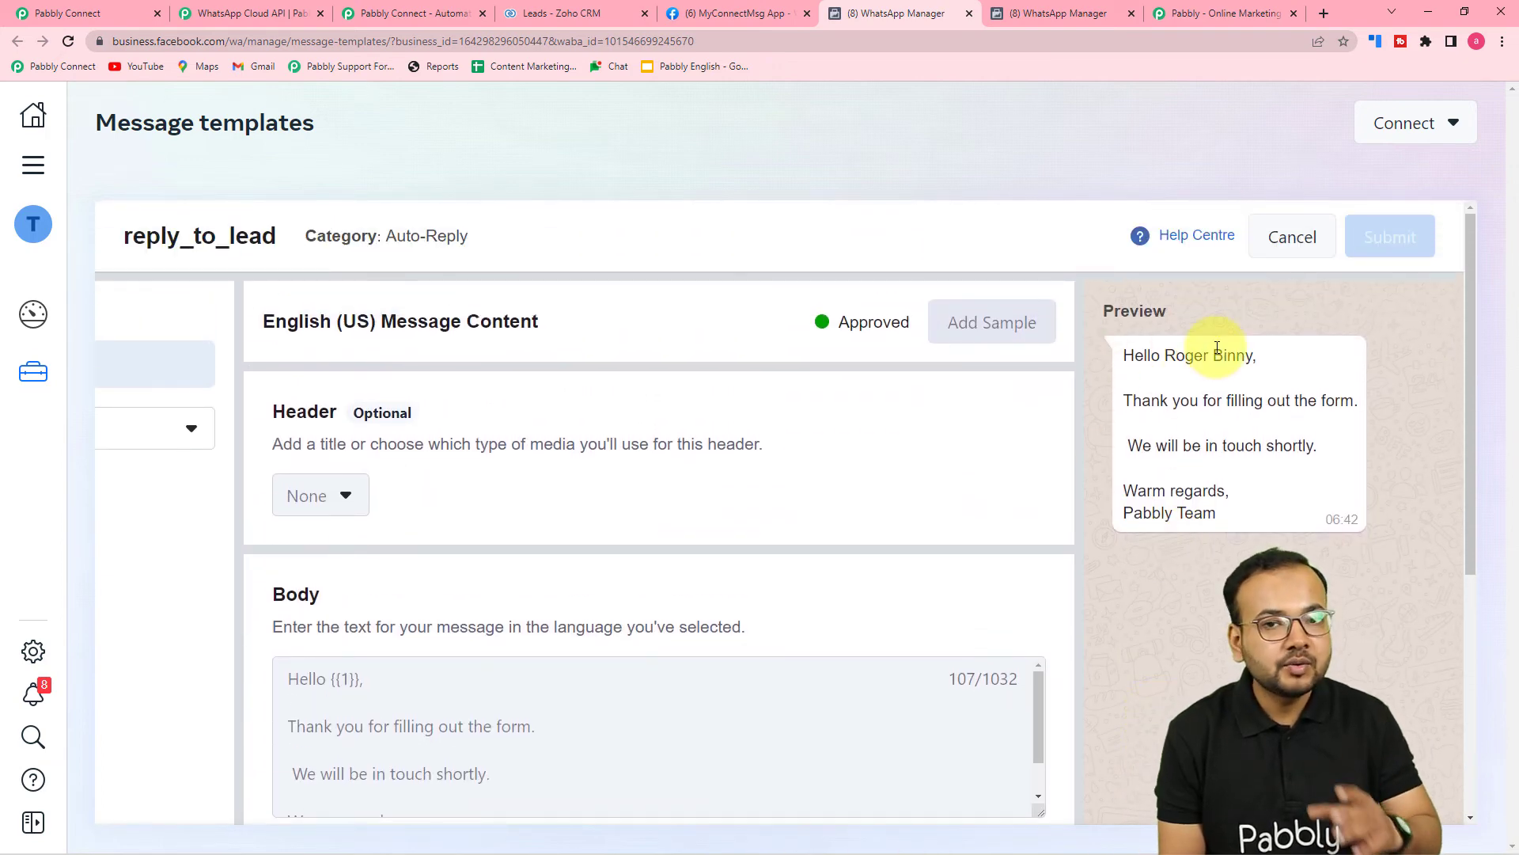
left_click(111, 13)
left_click(500, 232)
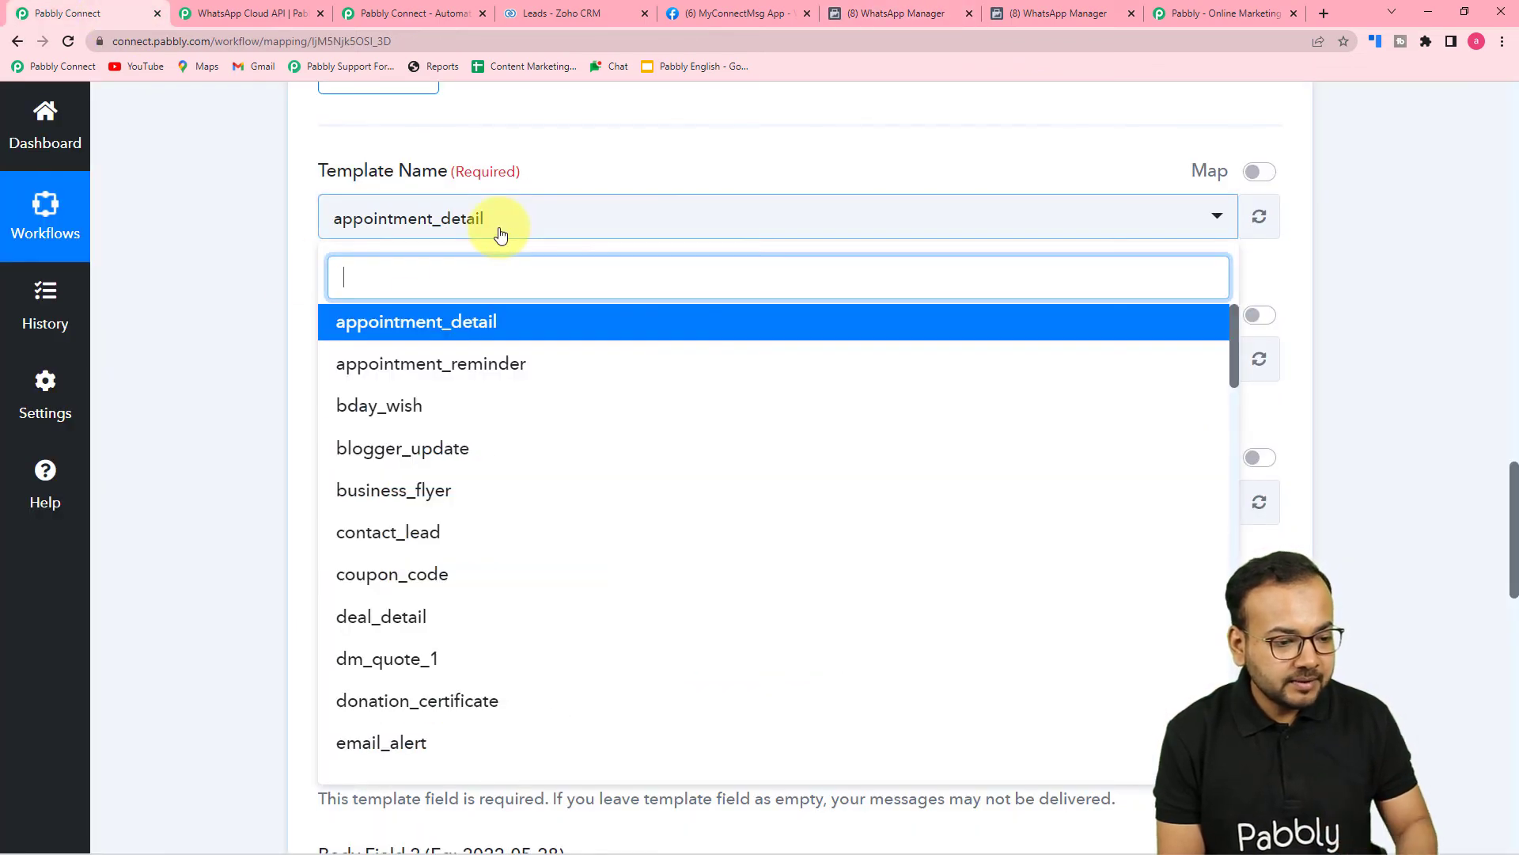
type("rep")
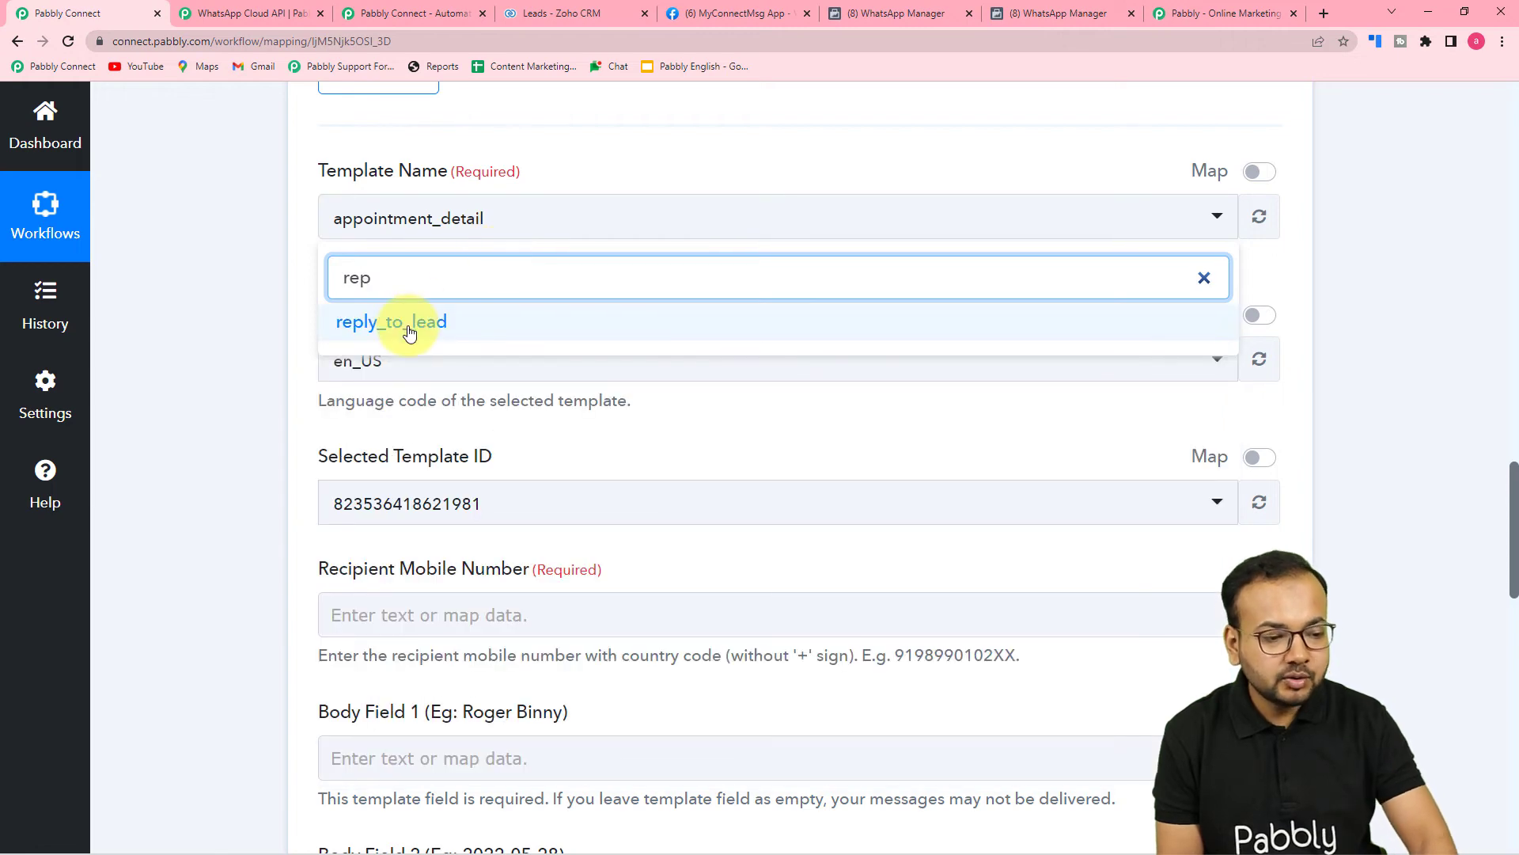
left_click(409, 324)
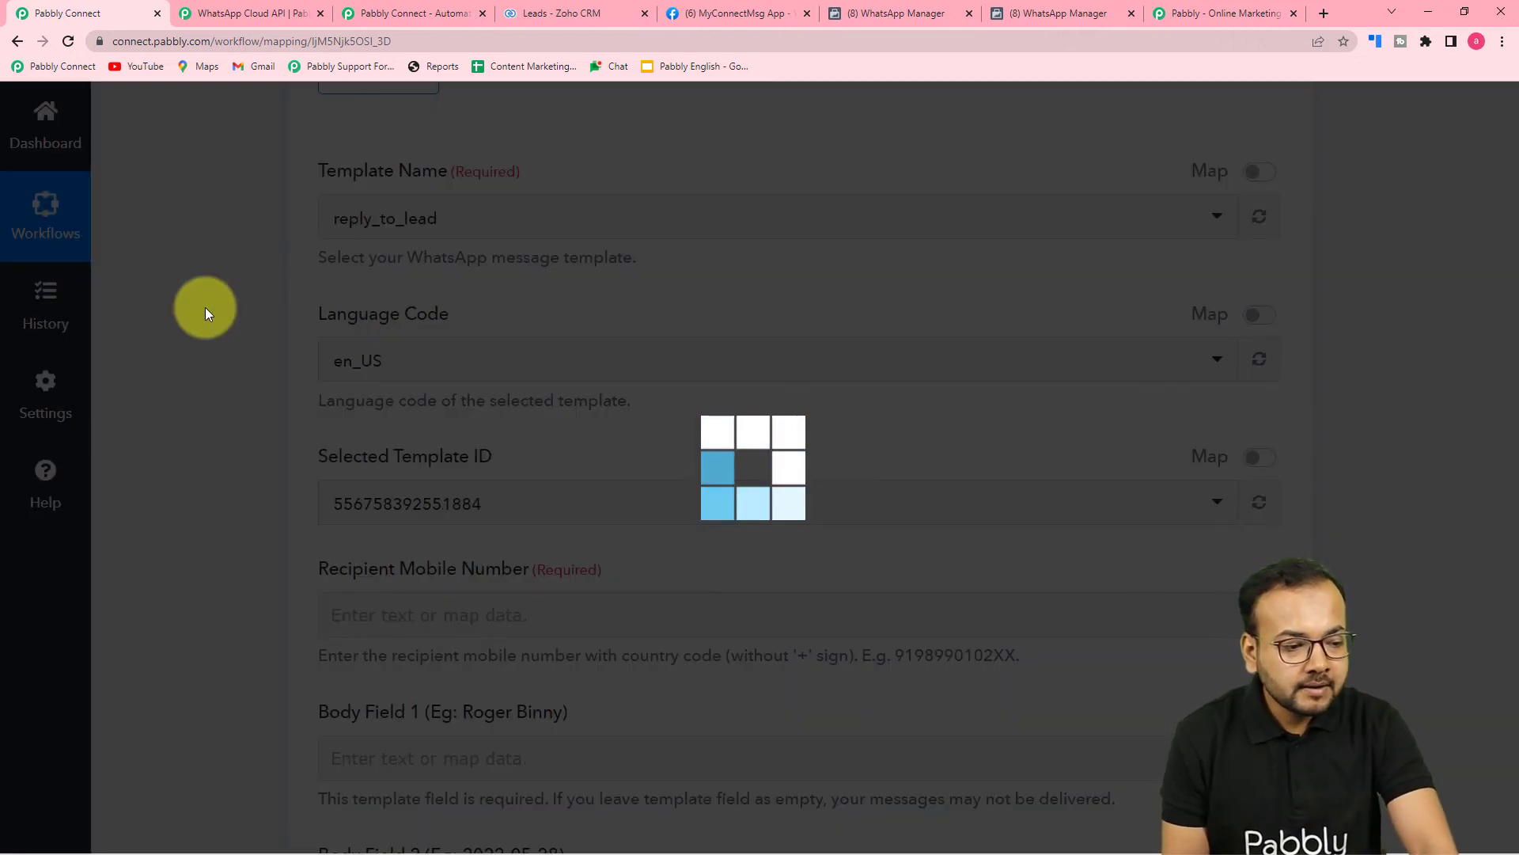
scroll(406, 322, "down", 3)
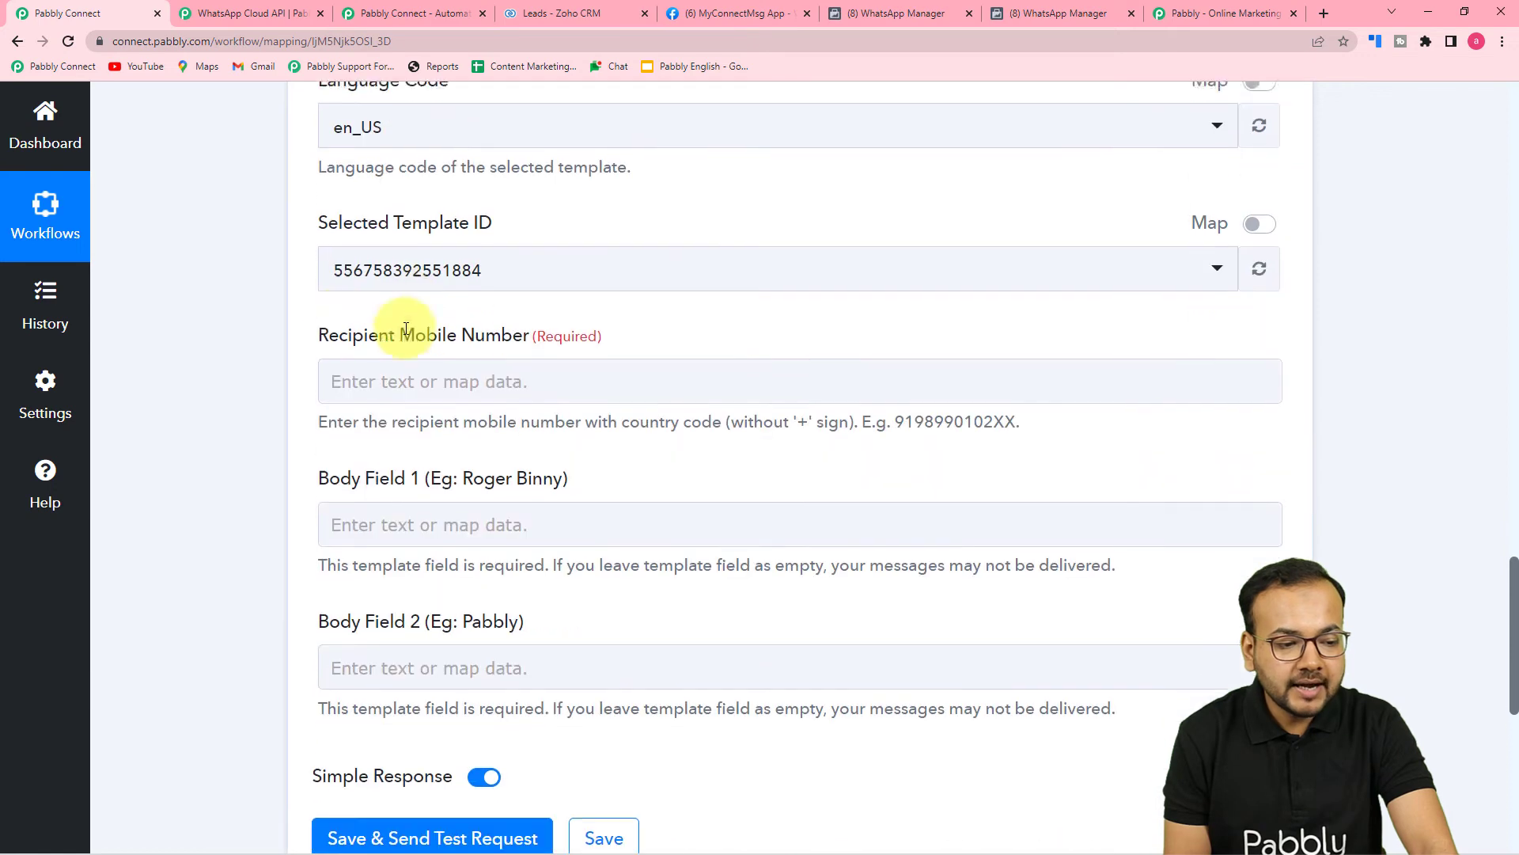
scroll(443, 283, "down", 3)
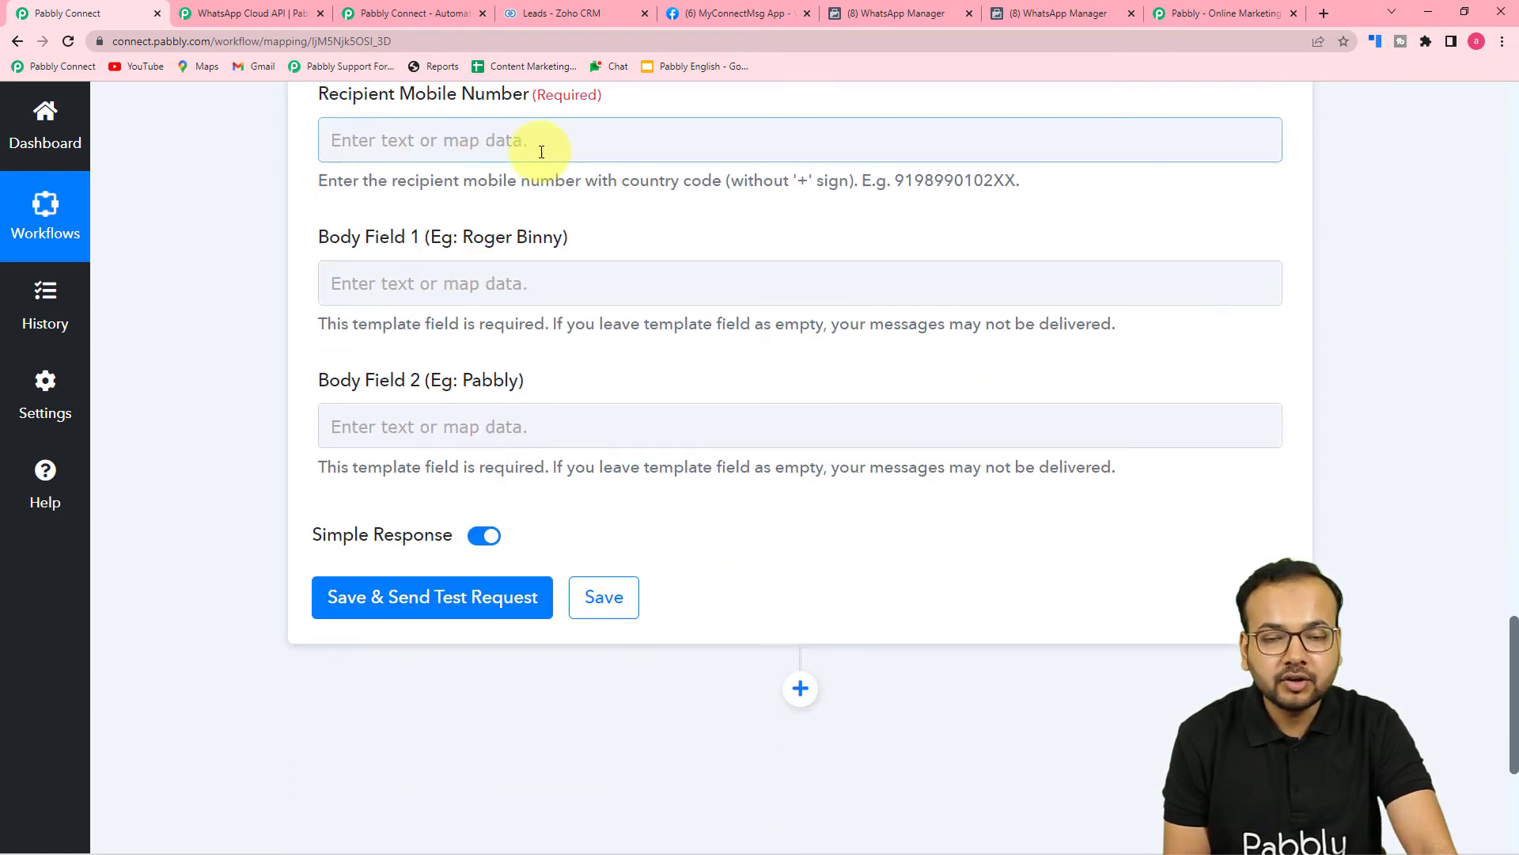
scroll(639, 248, "up", 3)
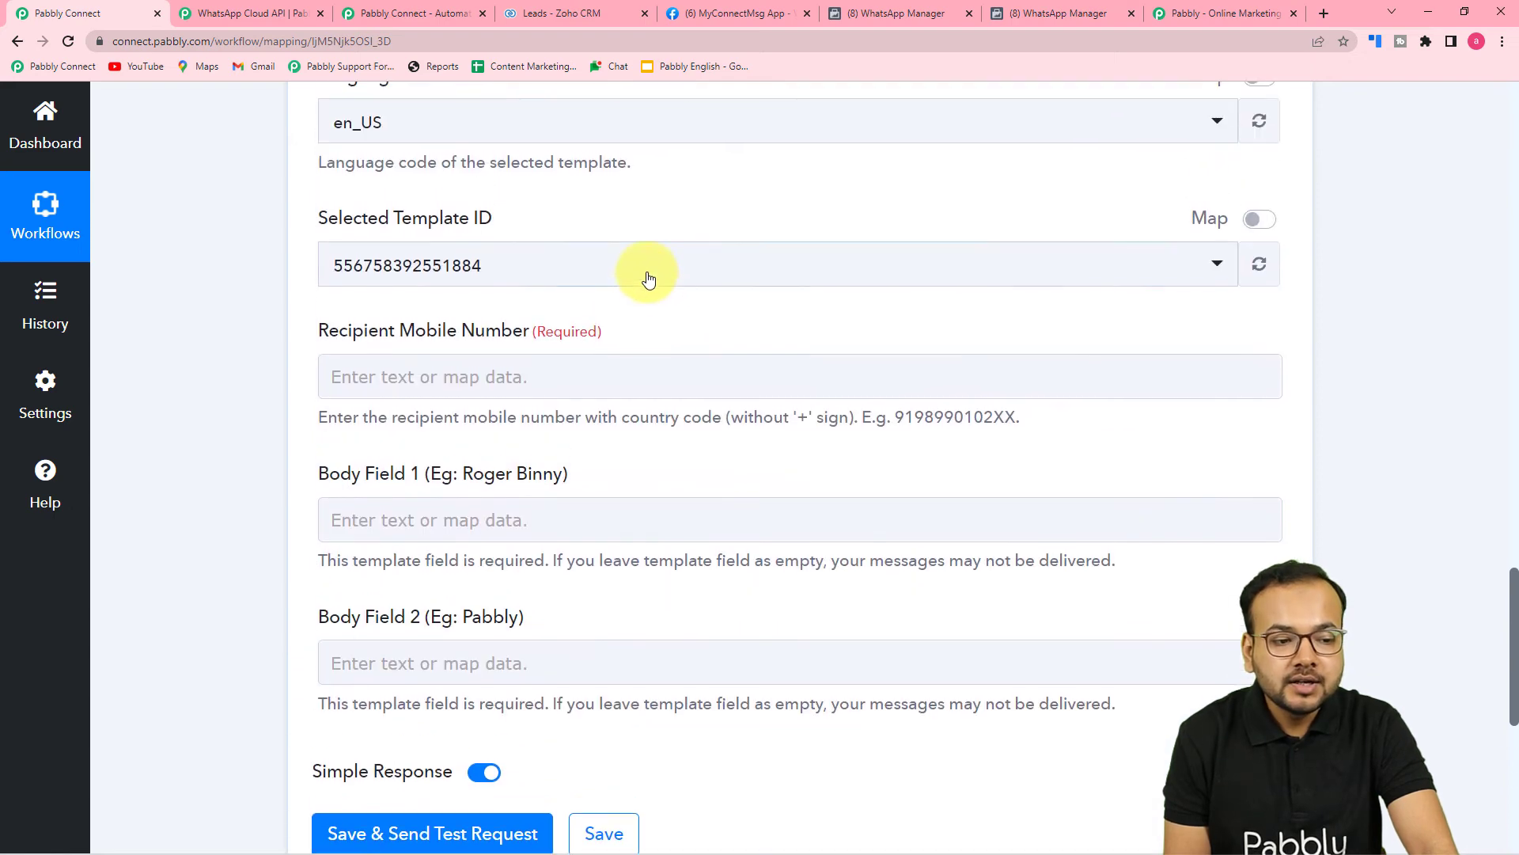
scroll(554, 380, "up", 15)
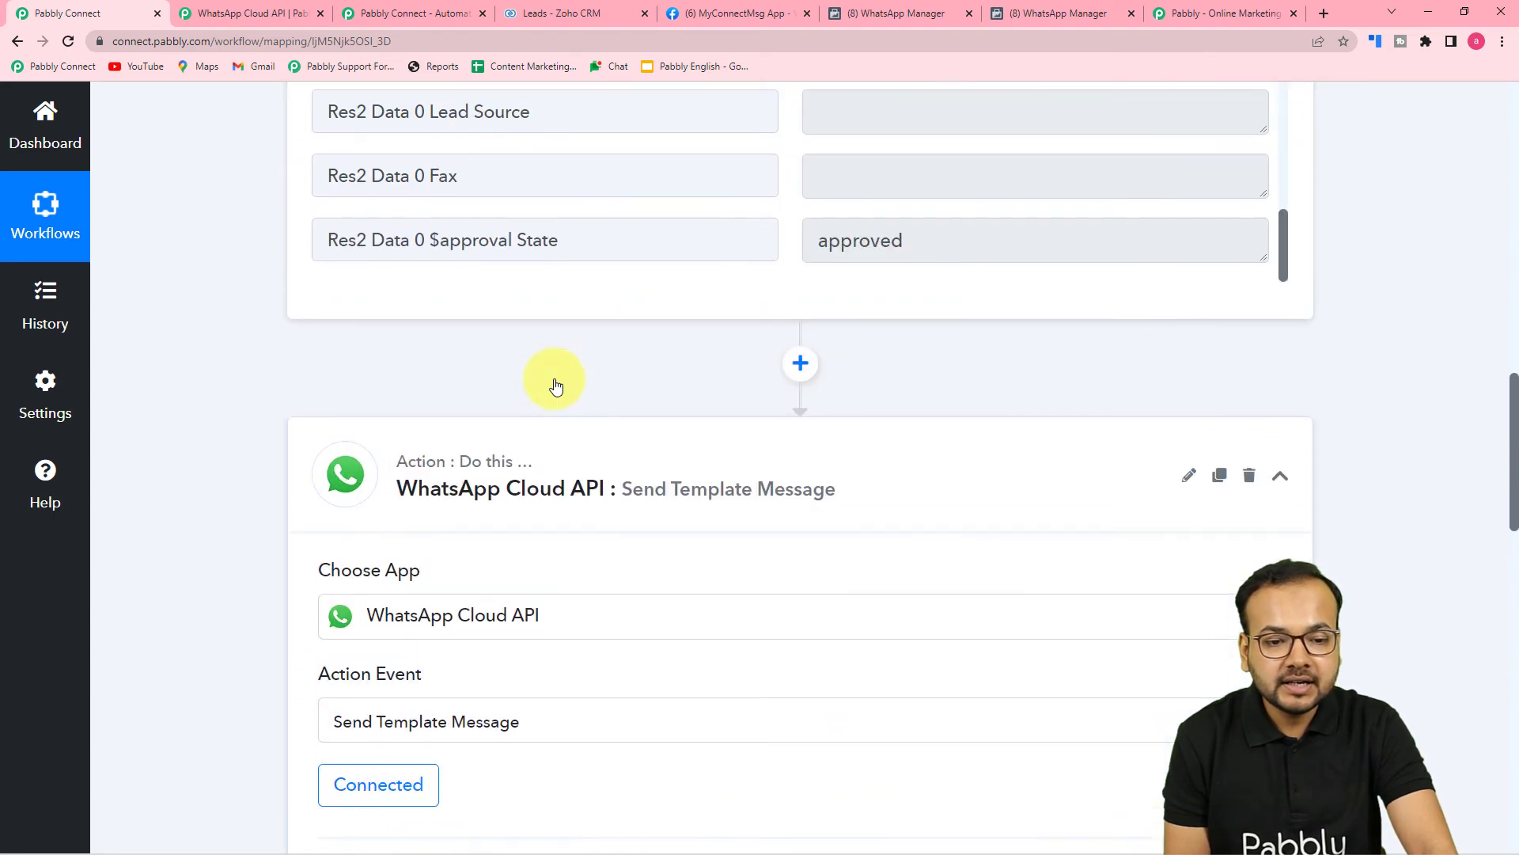
scroll(556, 385, "up", 5)
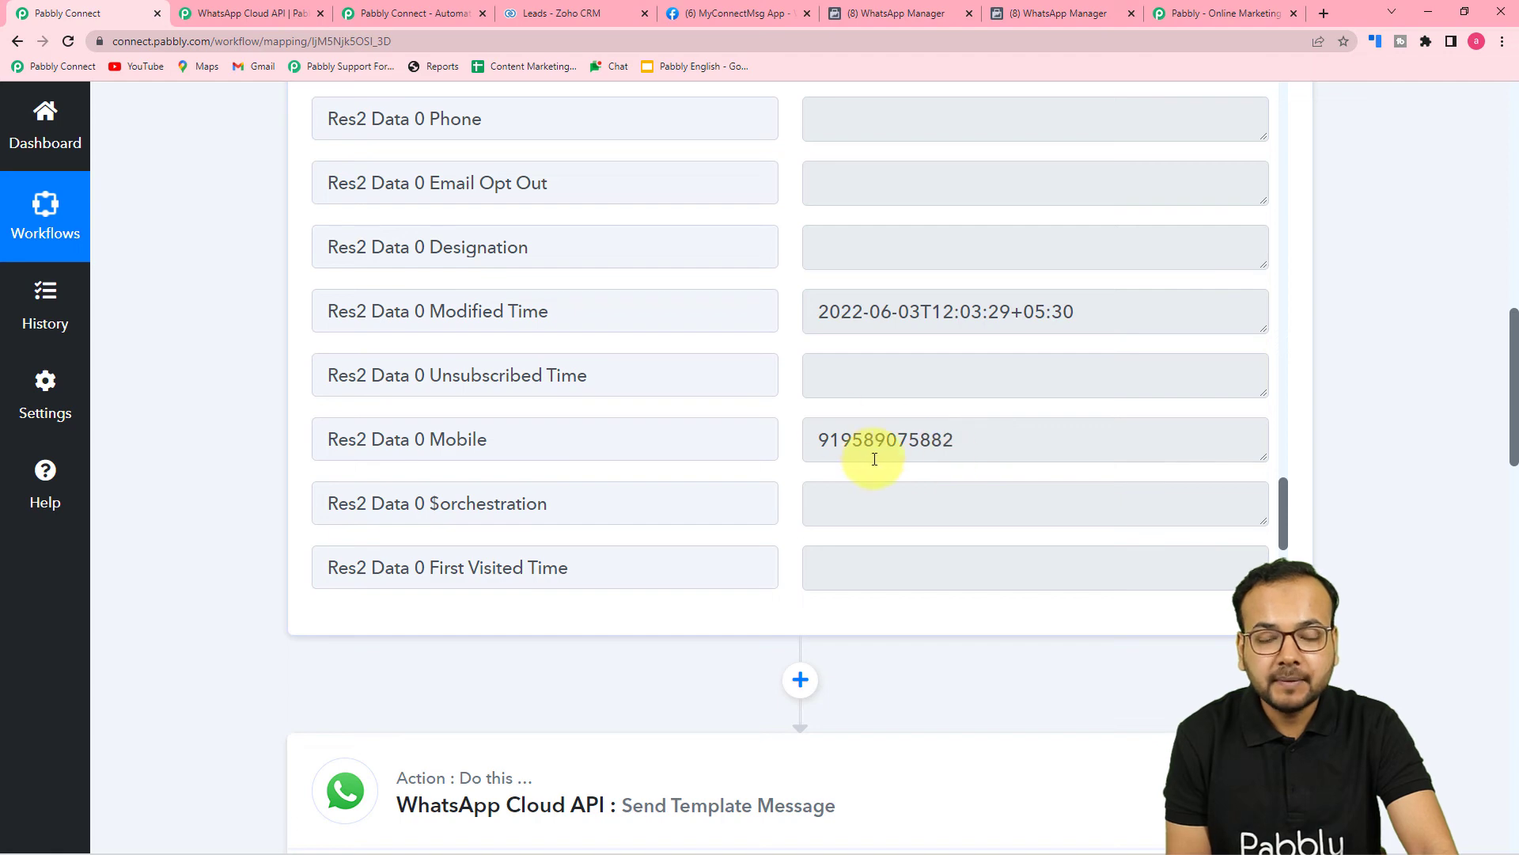
left_click_drag(1516, 342, 1490, 629)
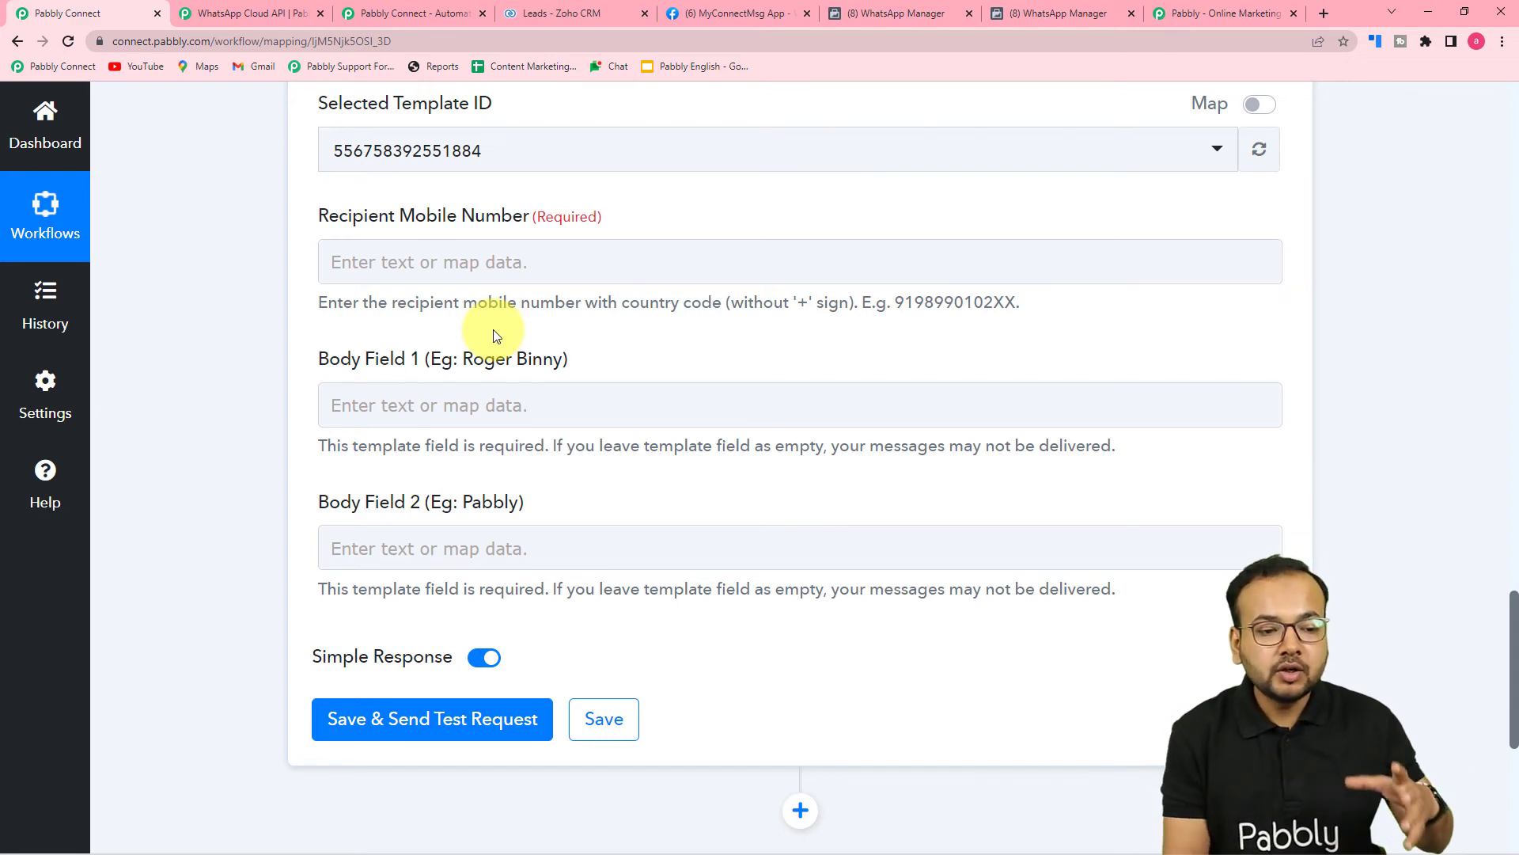
Map Recipient Mobile Number to the Zoho CRM trigger's Res2 Data 0 Mobile field.
left_click(520, 262)
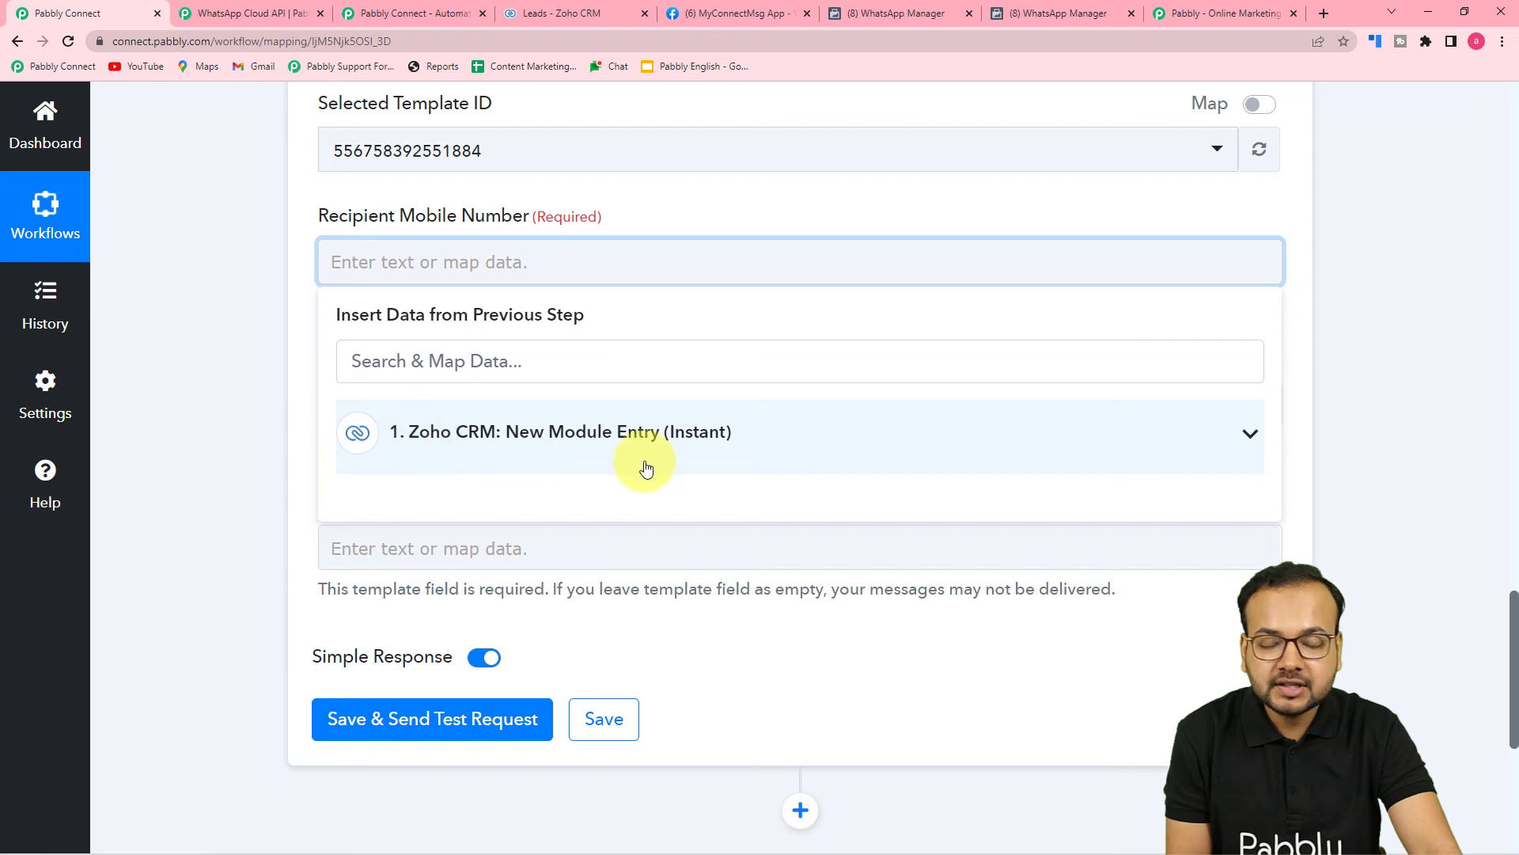
left_click(539, 458)
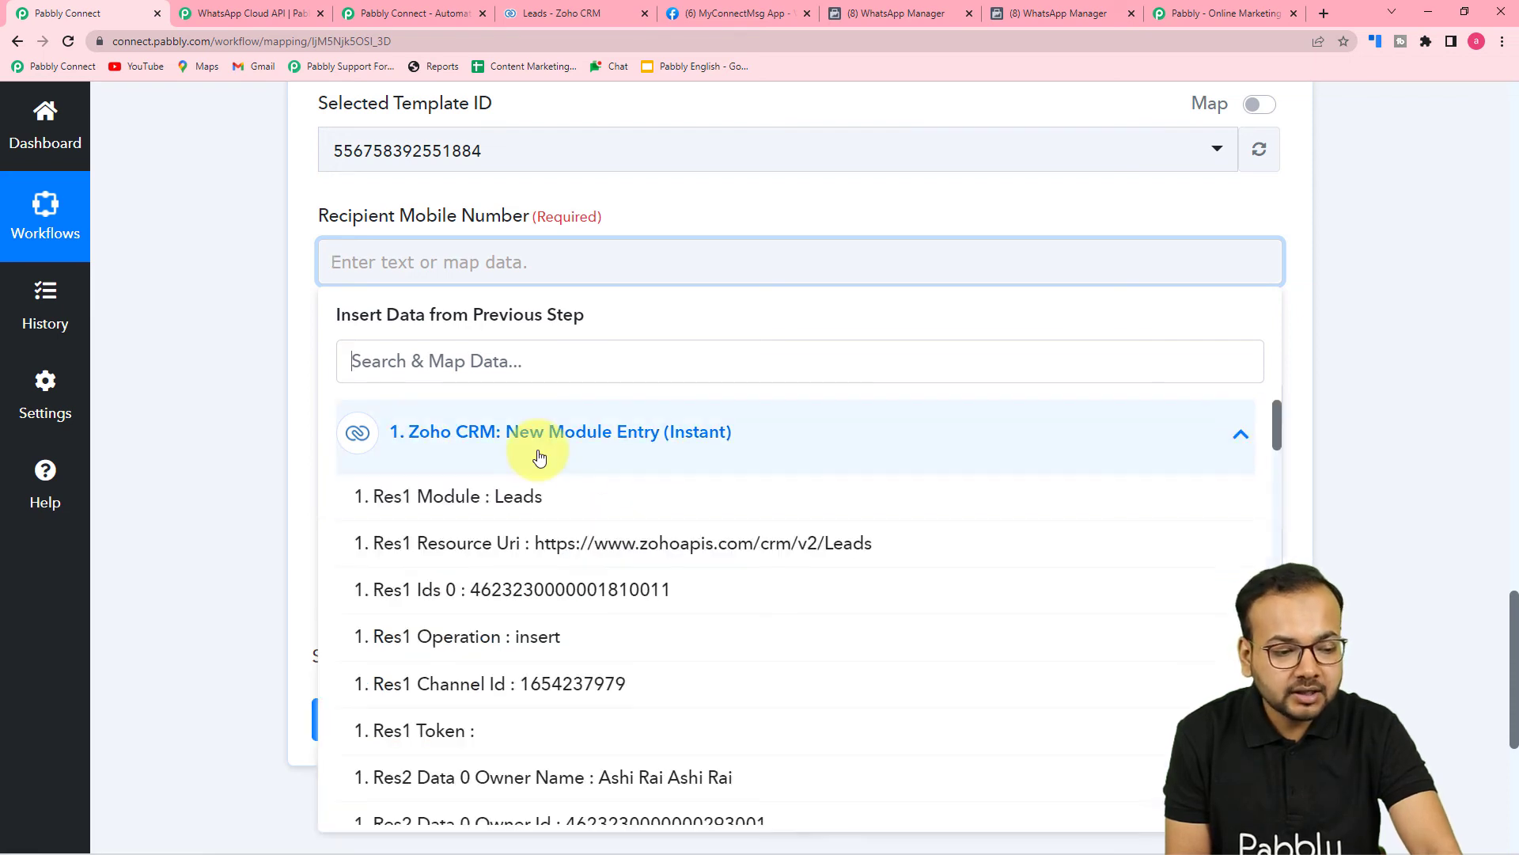
scroll(543, 620, "down", 5)
scroll(543, 620, "down", 9)
scroll(543, 622, "down", 10)
scroll(544, 622, "down", 10)
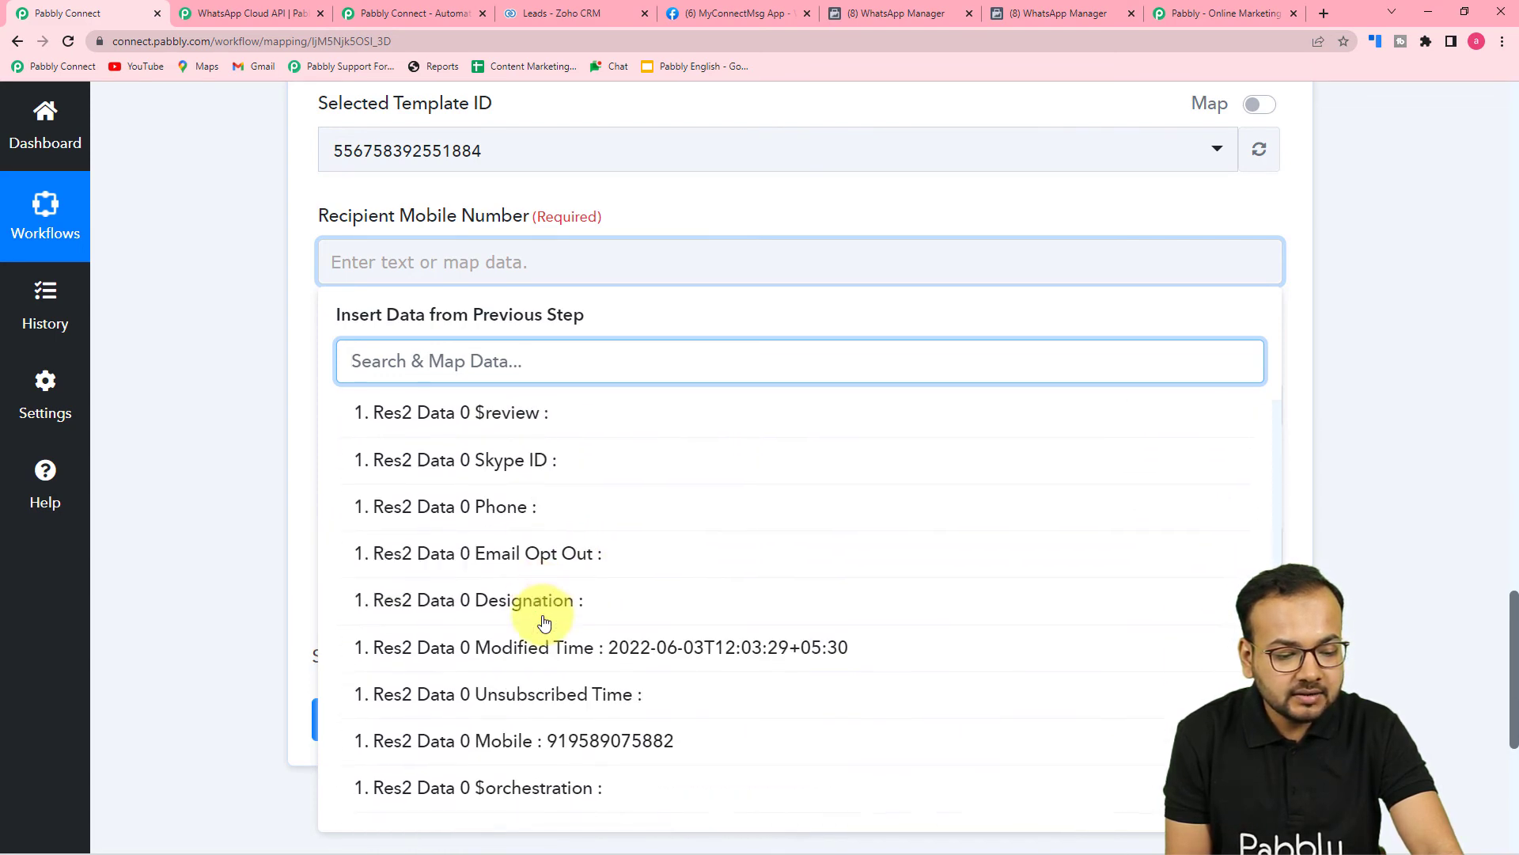
scroll(545, 622, "down", 5)
left_click(583, 502)
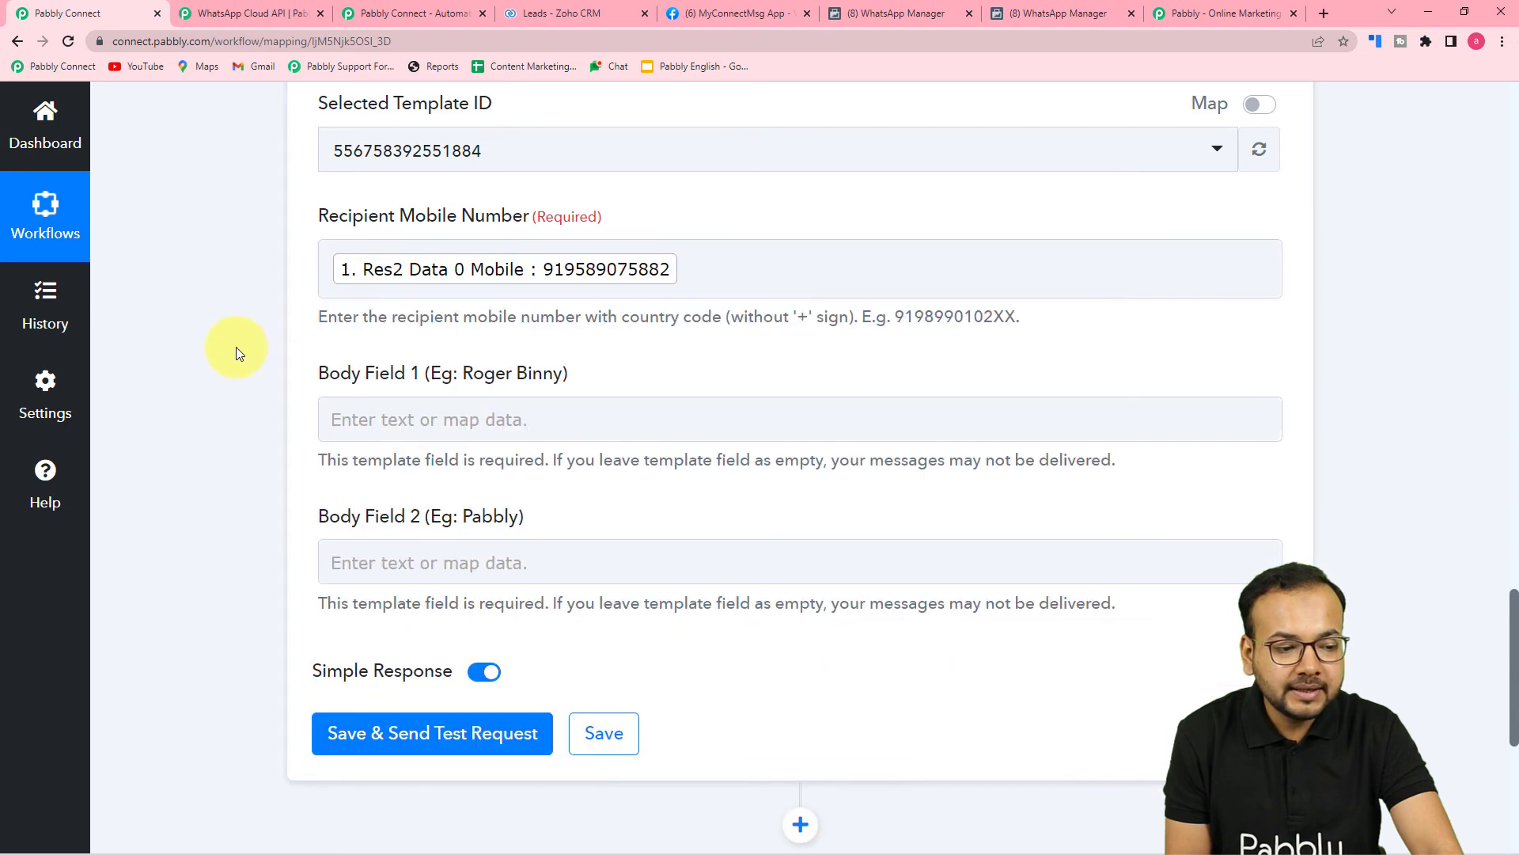
scroll(652, 280, "down", 3)
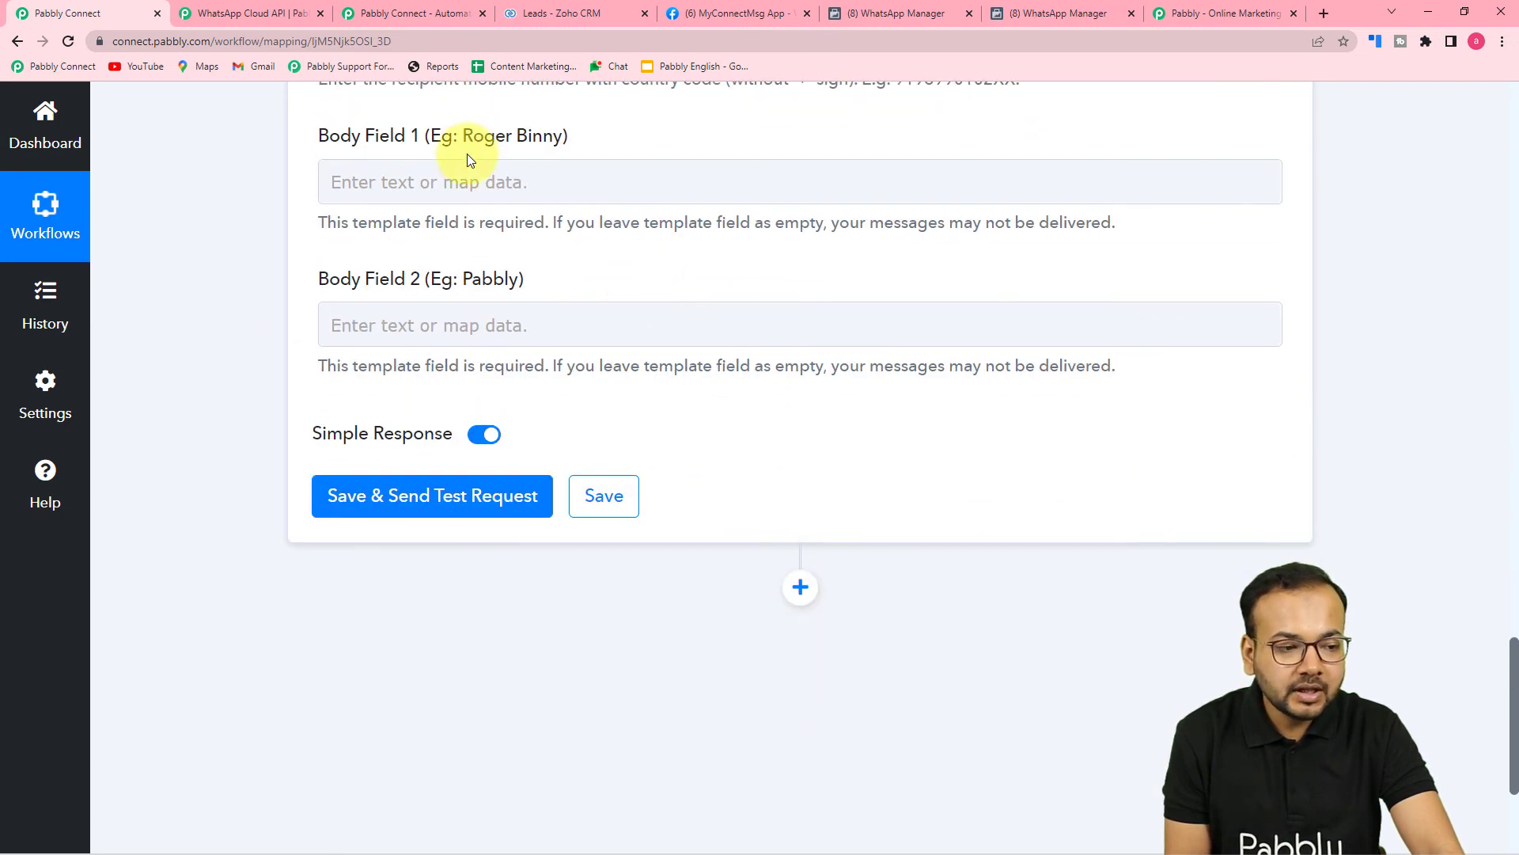
left_click(906, 17)
scroll(783, 316, "down", 3)
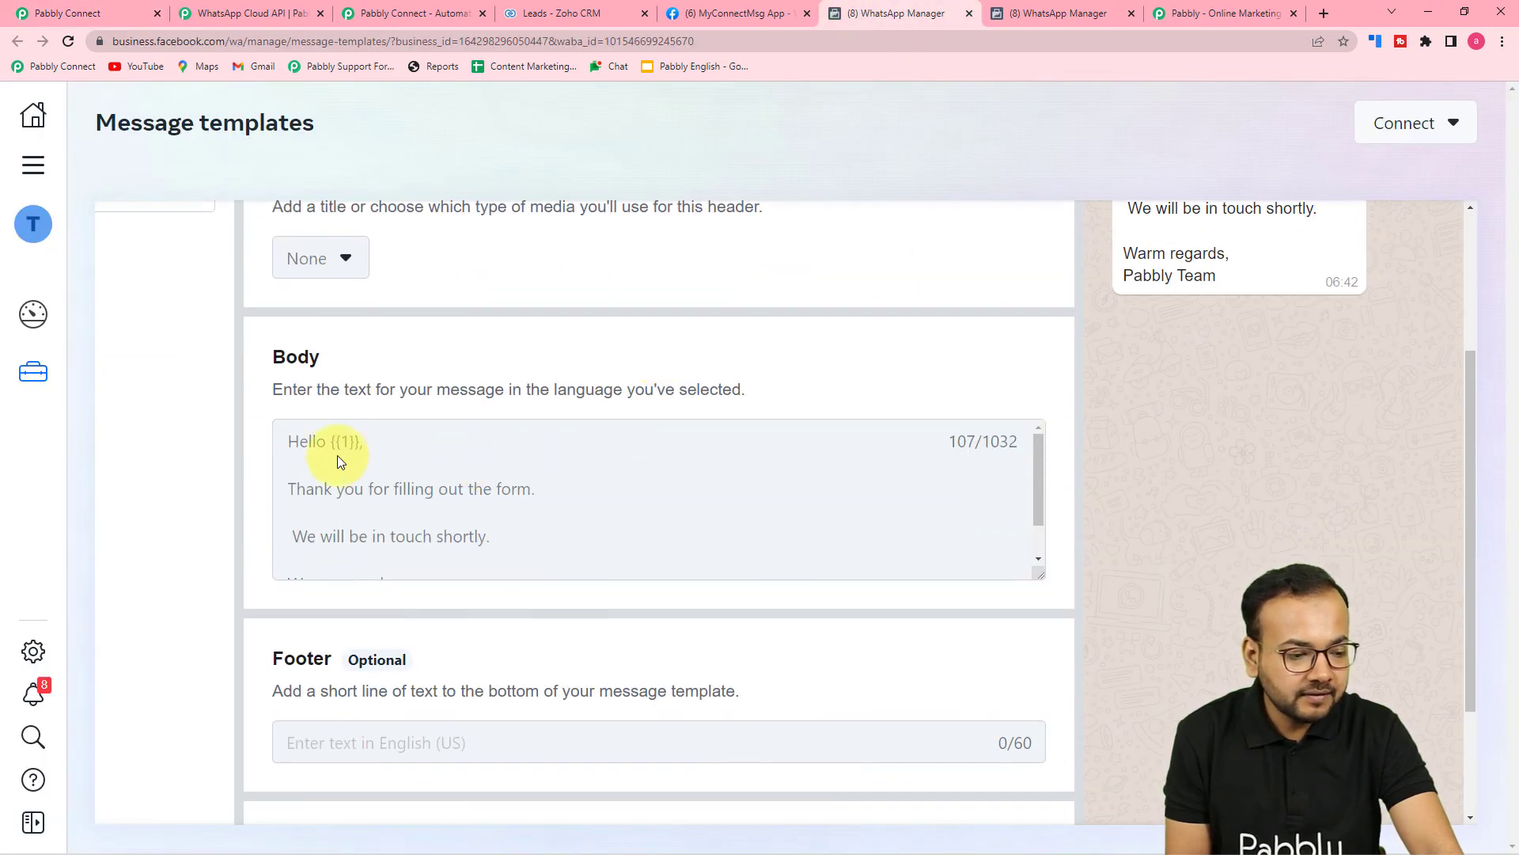
scroll(364, 463, "down", 1)
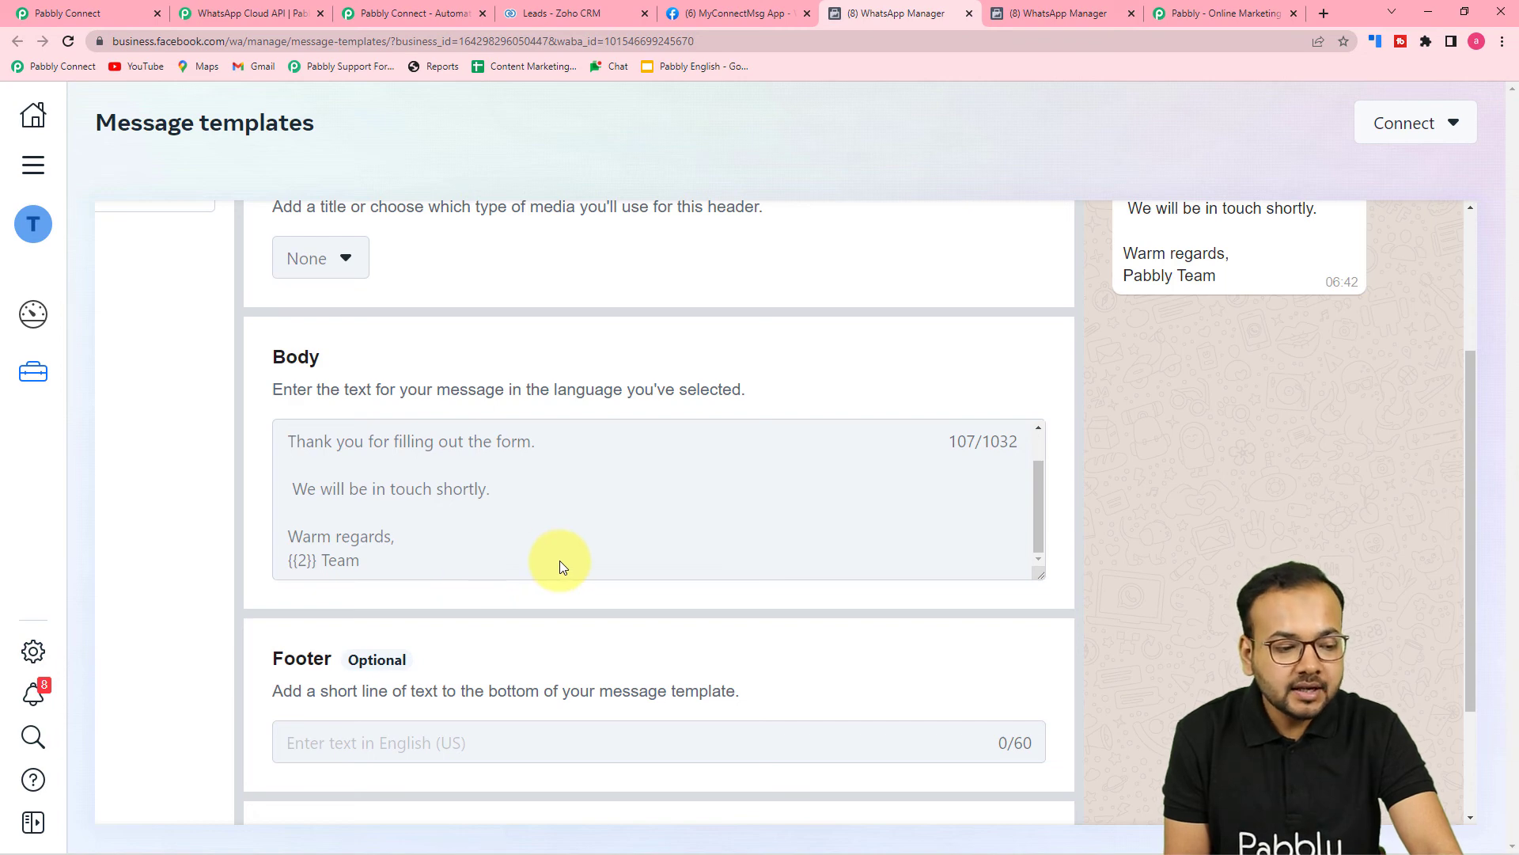
scroll(559, 560, "up", 1)
scroll(1248, 325, "up", 3)
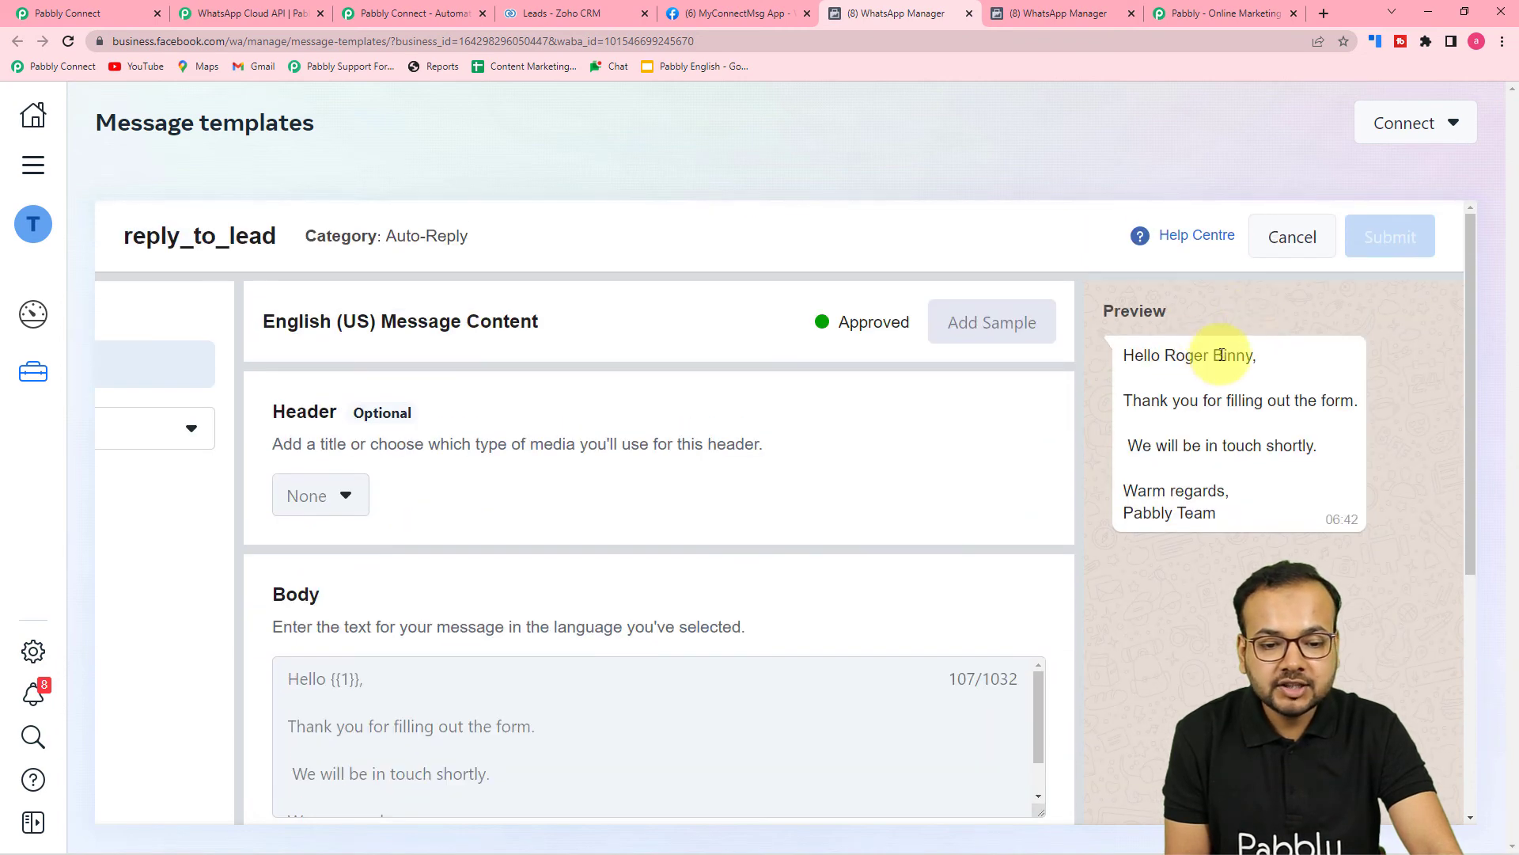
left_click(117, 15)
Map Body Field 1 to the Zoho CRM lead's Full Name.
left_click(538, 184)
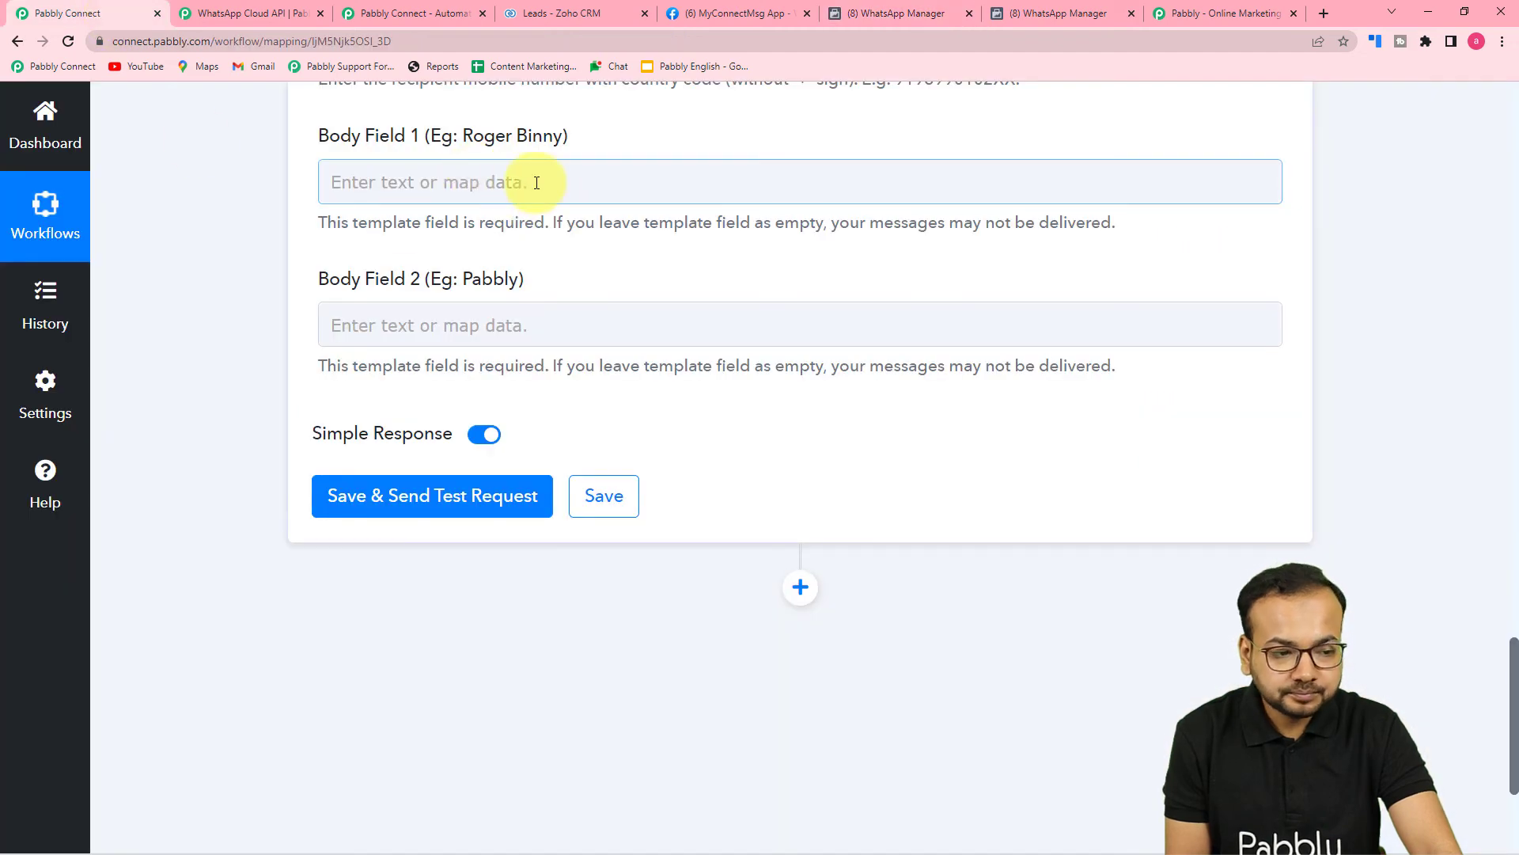
left_click(540, 185)
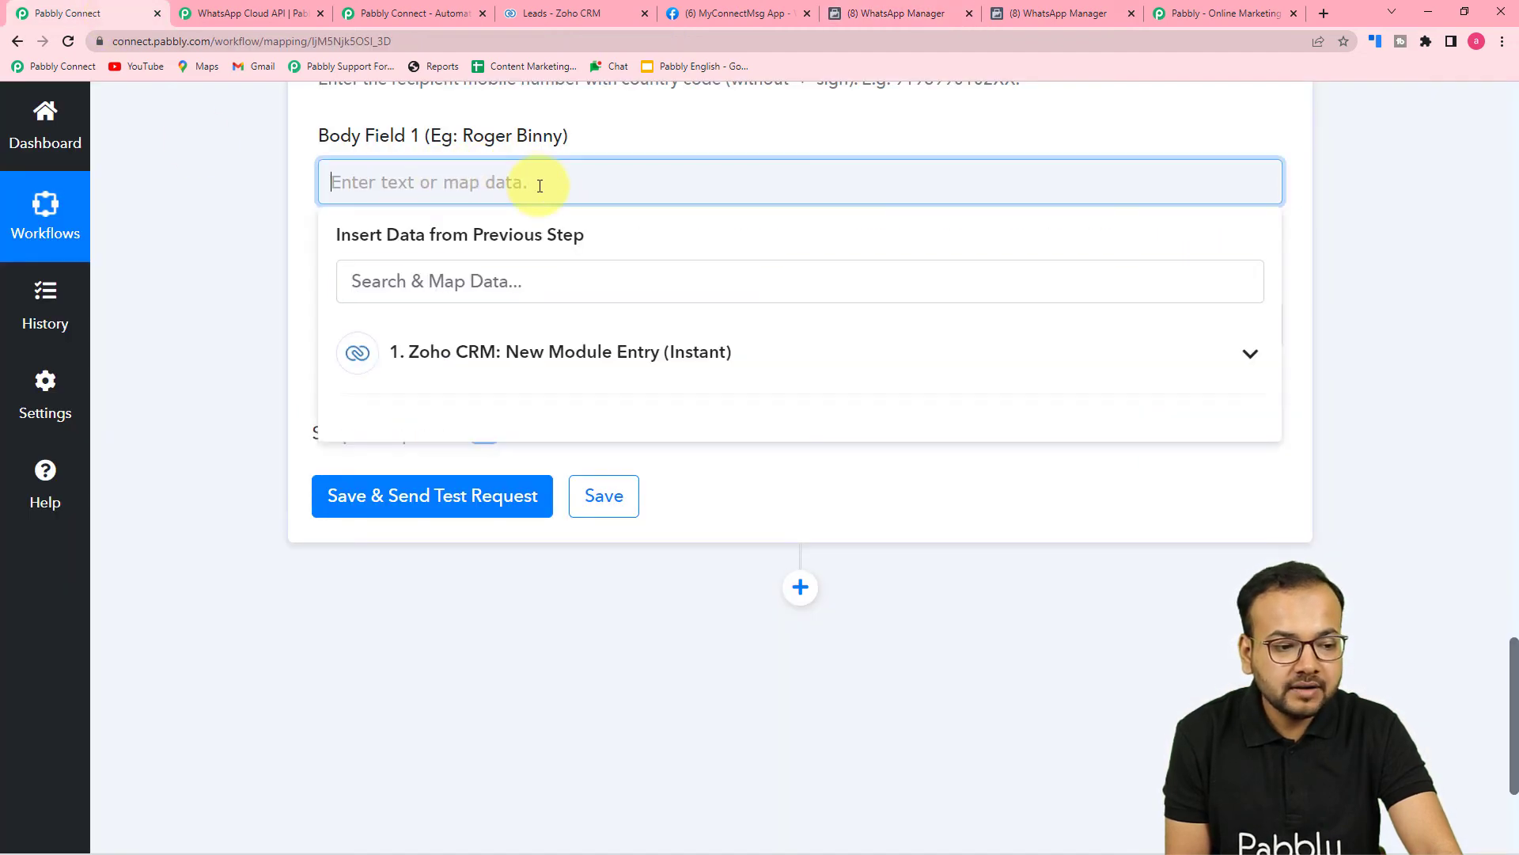
left_click(528, 357)
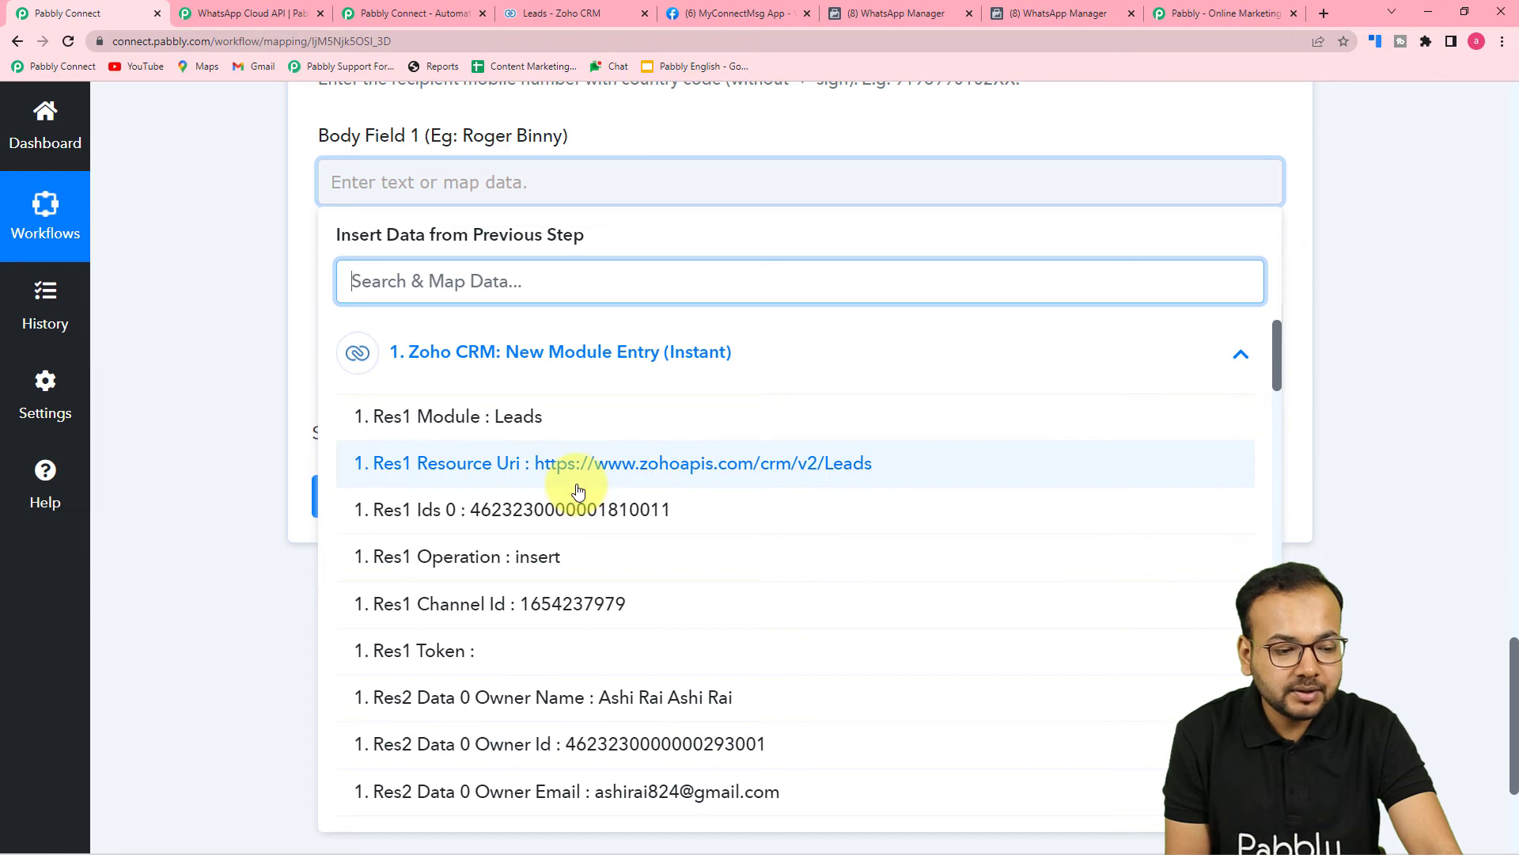
scroll(578, 507, "down", 5)
scroll(577, 524, "down", 12)
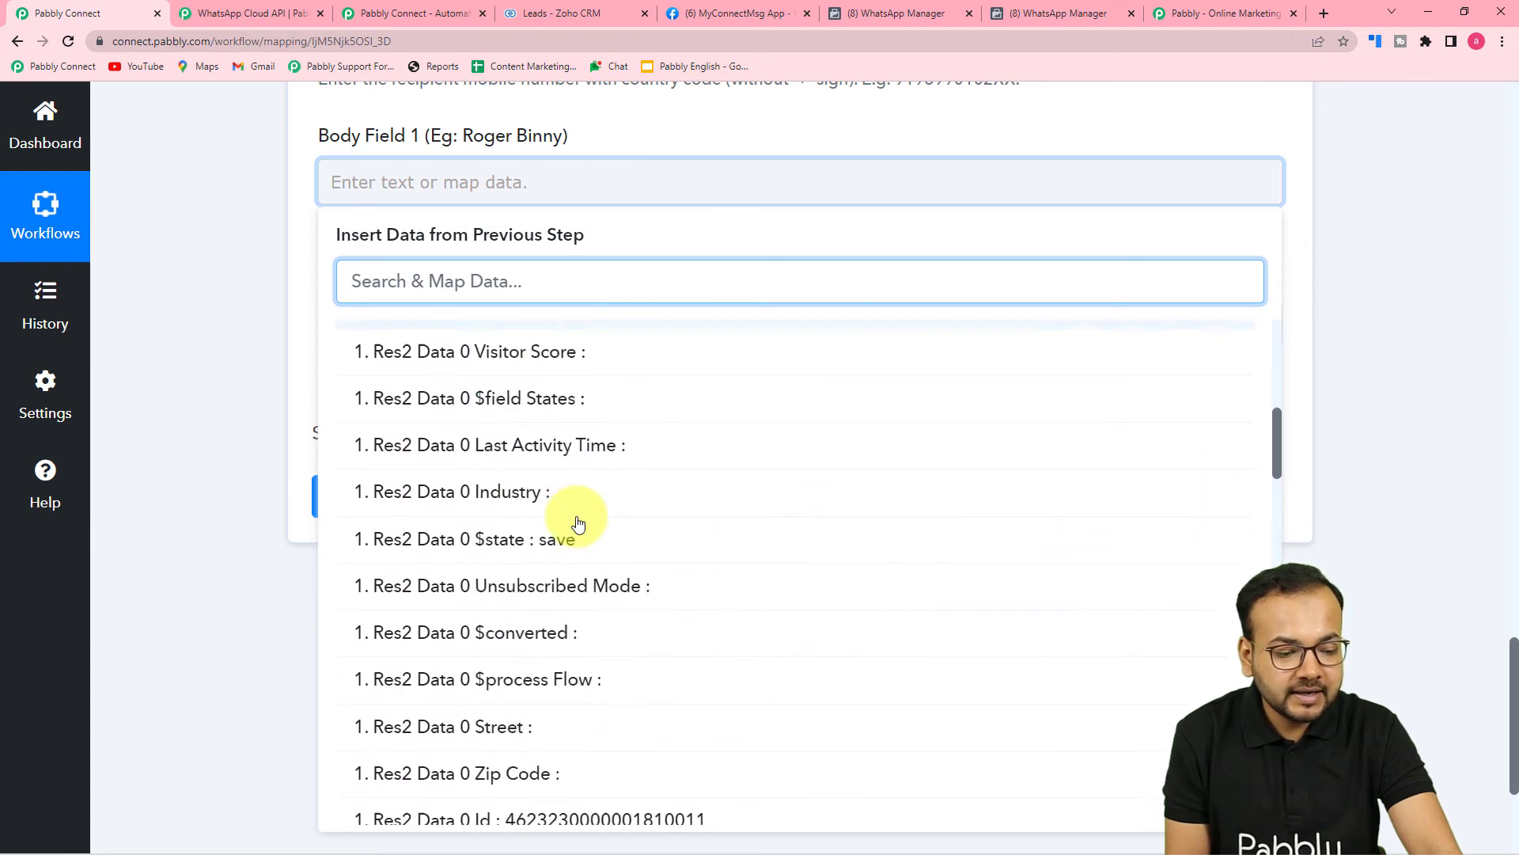
scroll(578, 523, "down", 12)
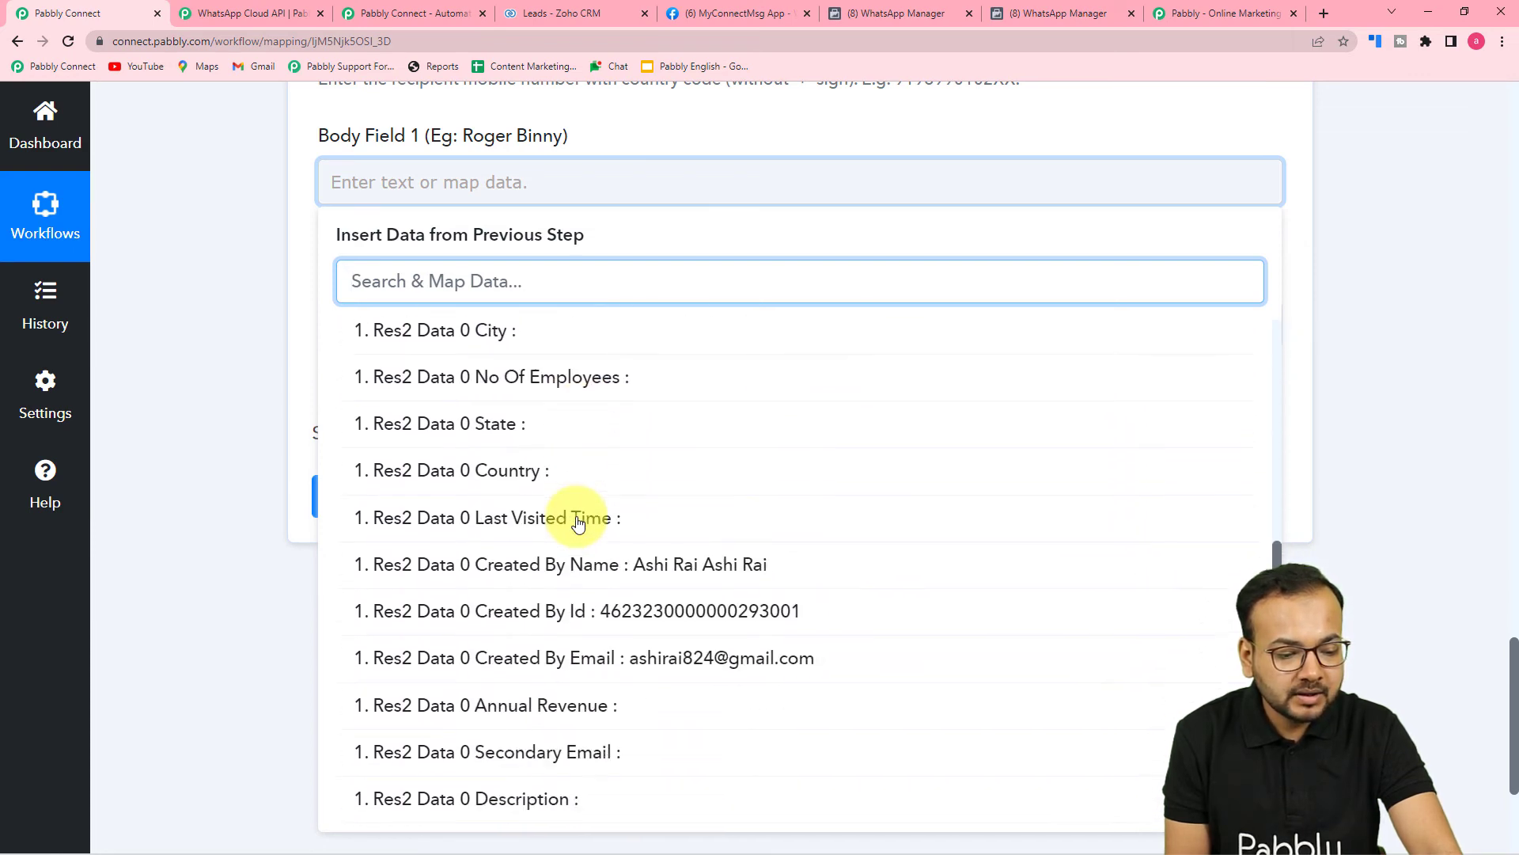
scroll(578, 518, "down", 3)
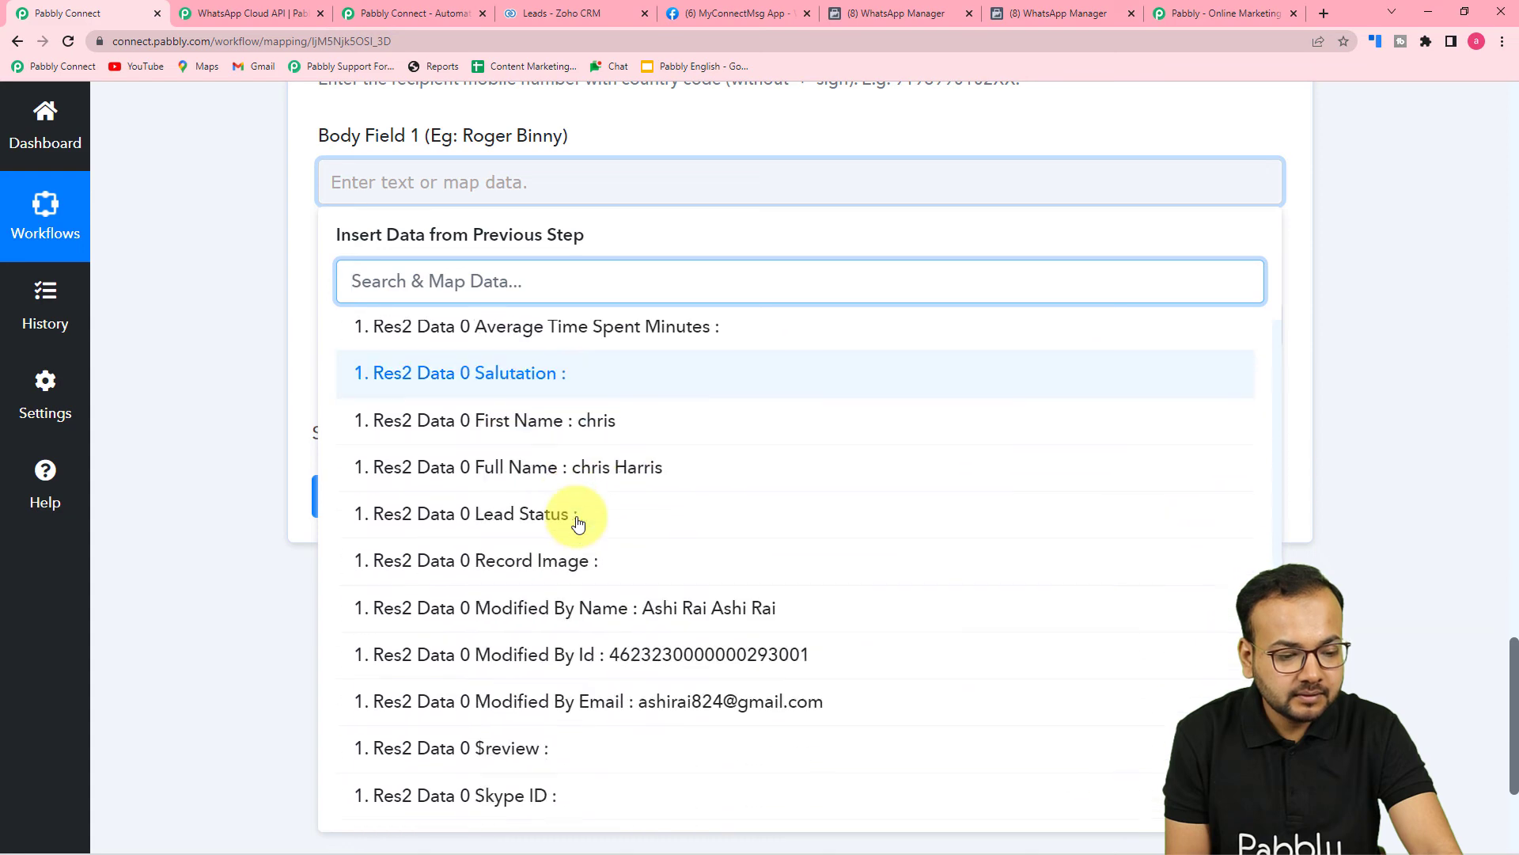
left_click(527, 446)
left_click(272, 320)
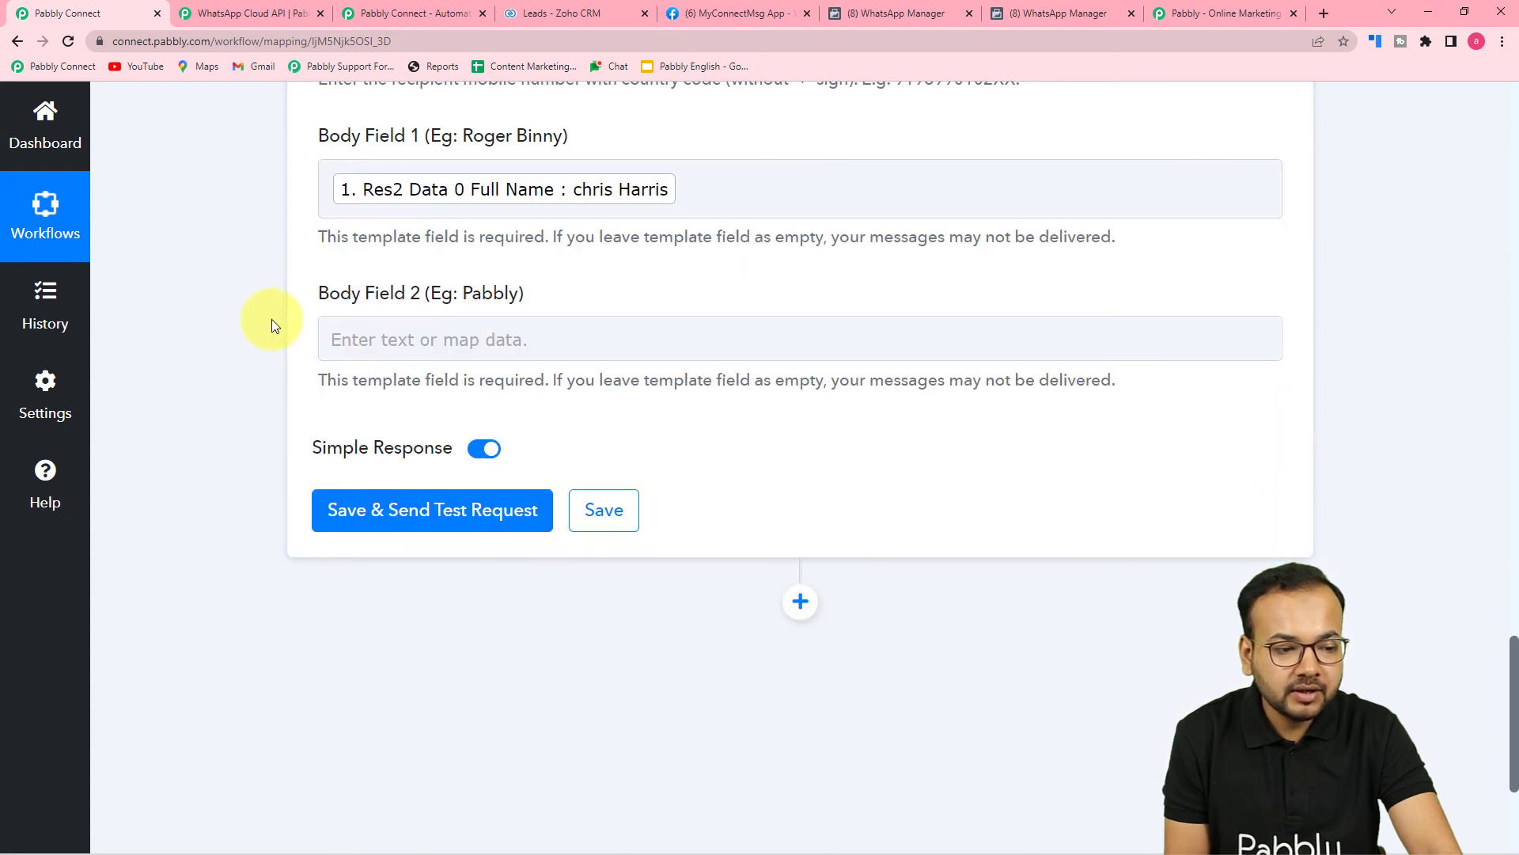
Enter 'Pabbly' in Body Field 2.
left_click(429, 322)
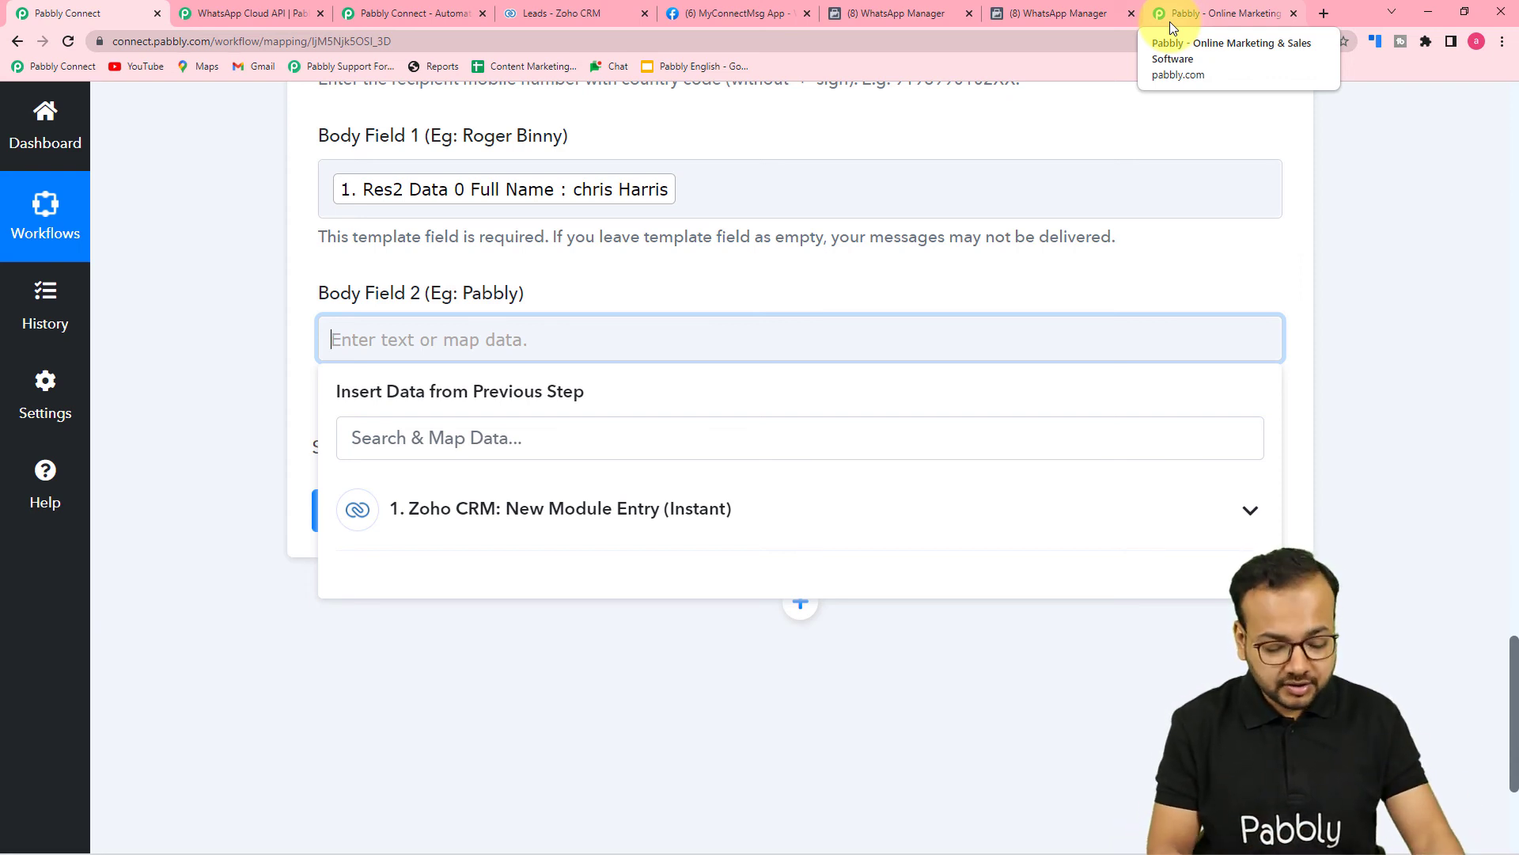
type("Pabbly")
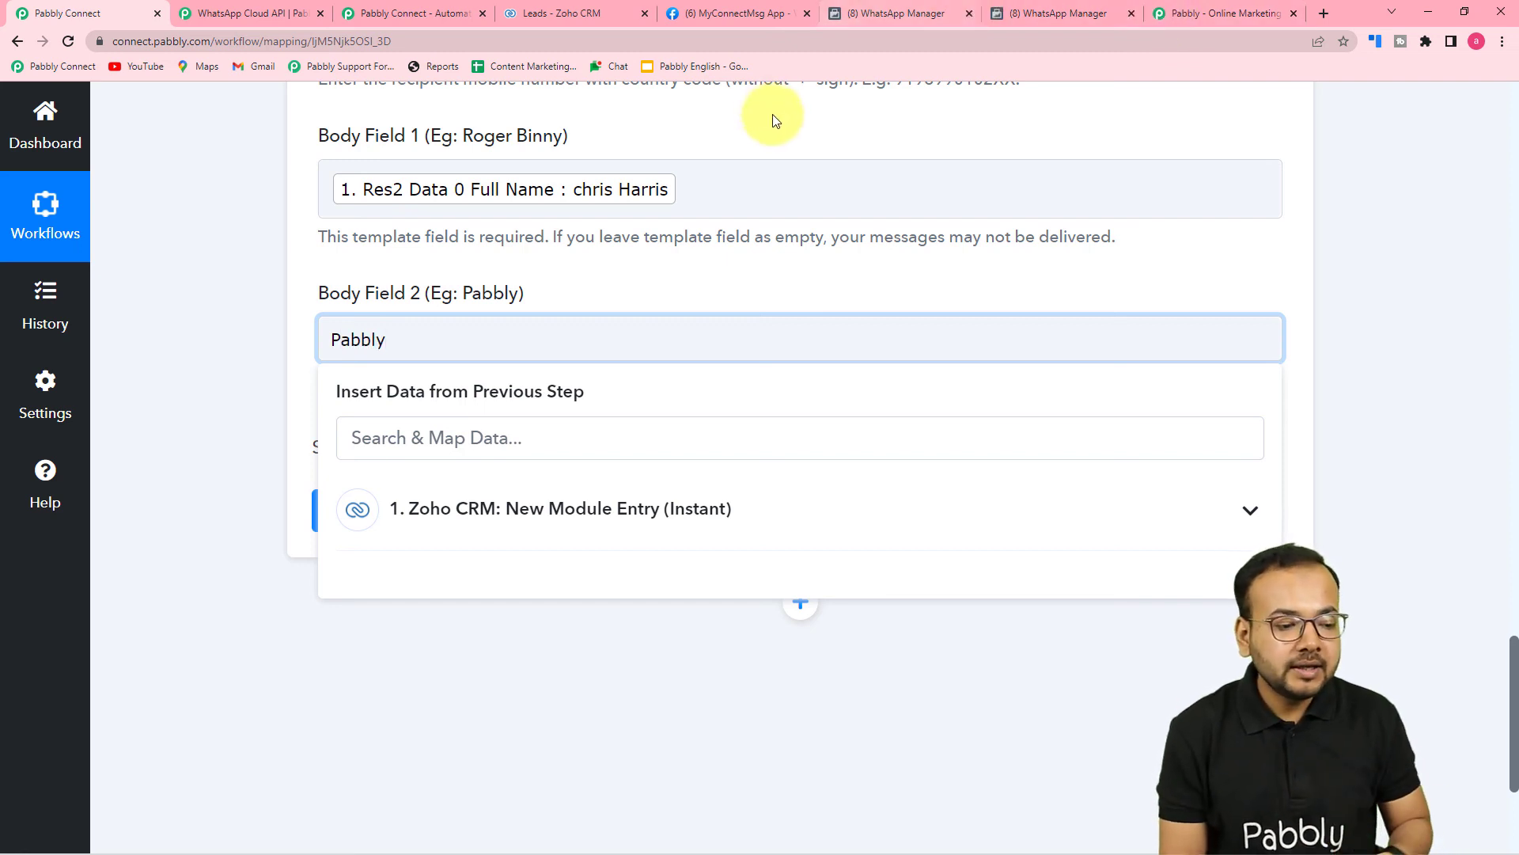
left_click(281, 297)
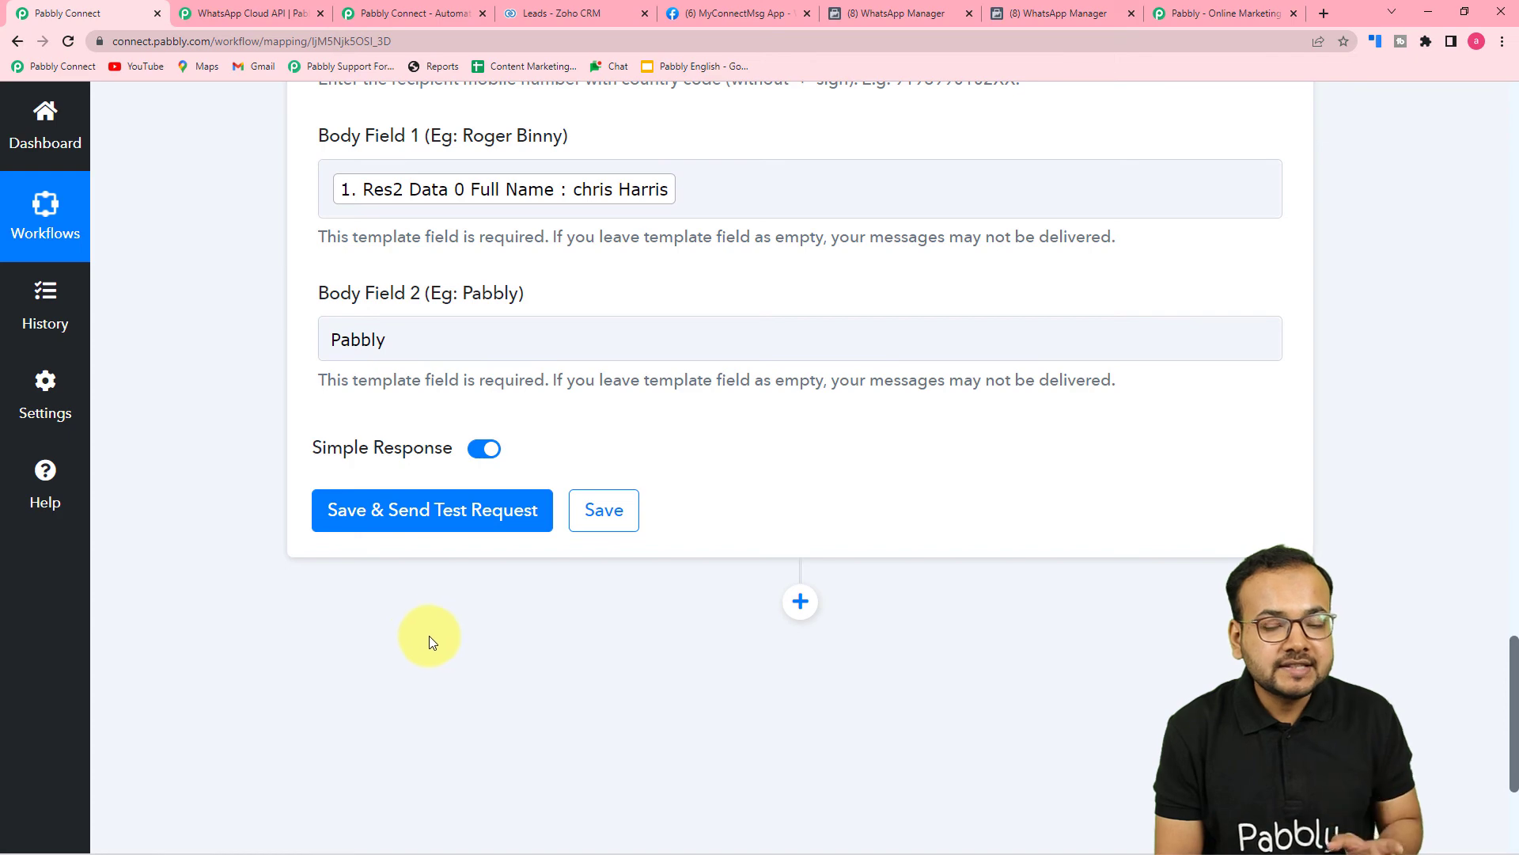
Save the WhatsApp step and send a test request, checking the response's message ID.
scroll(554, 649, "up", 4)
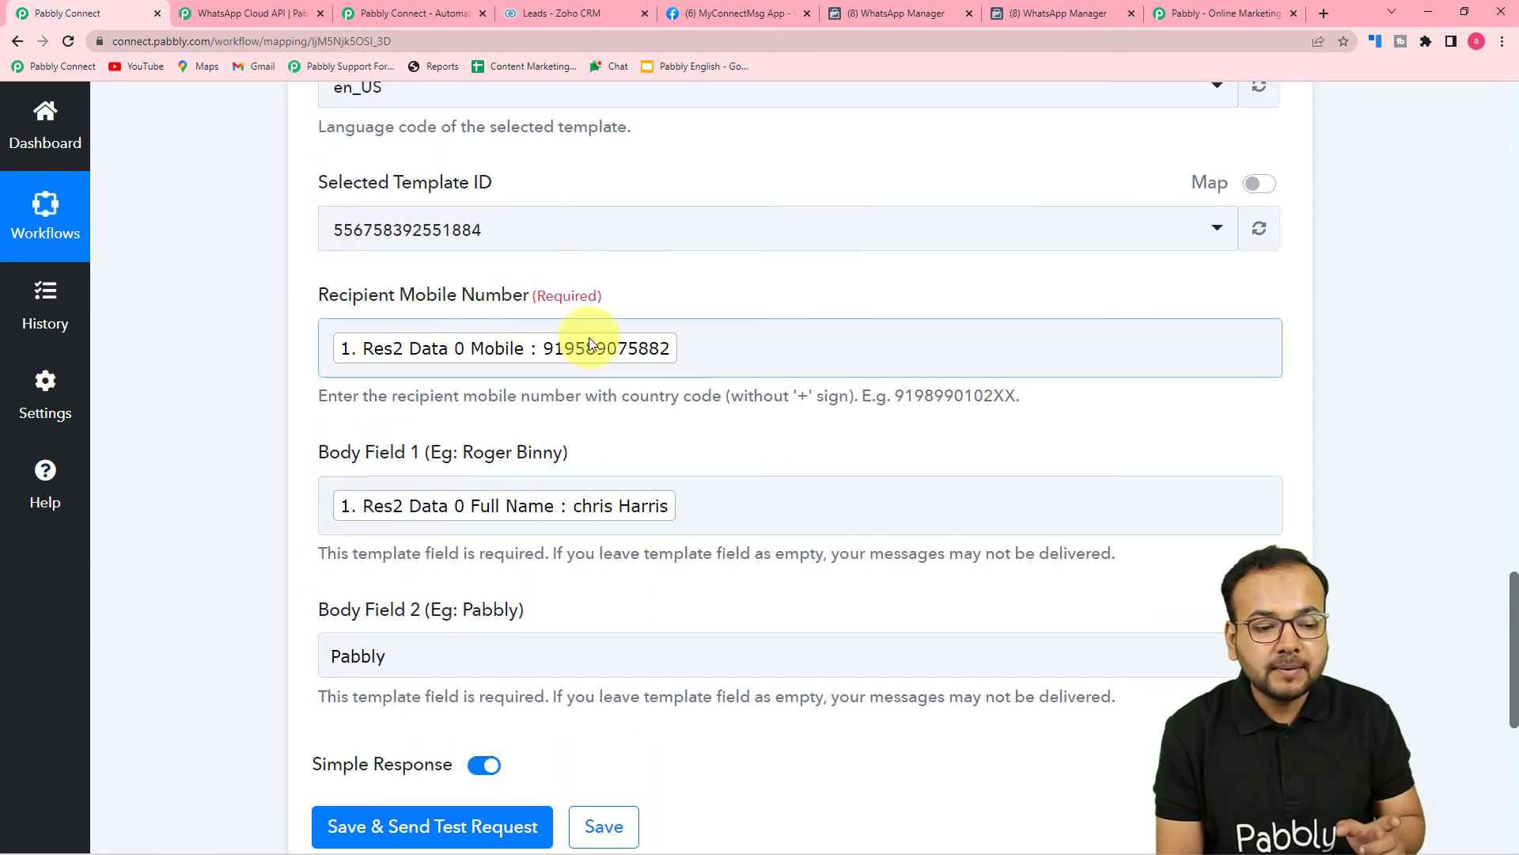
scroll(516, 362, "down", 2)
scroll(587, 298, "up", 1)
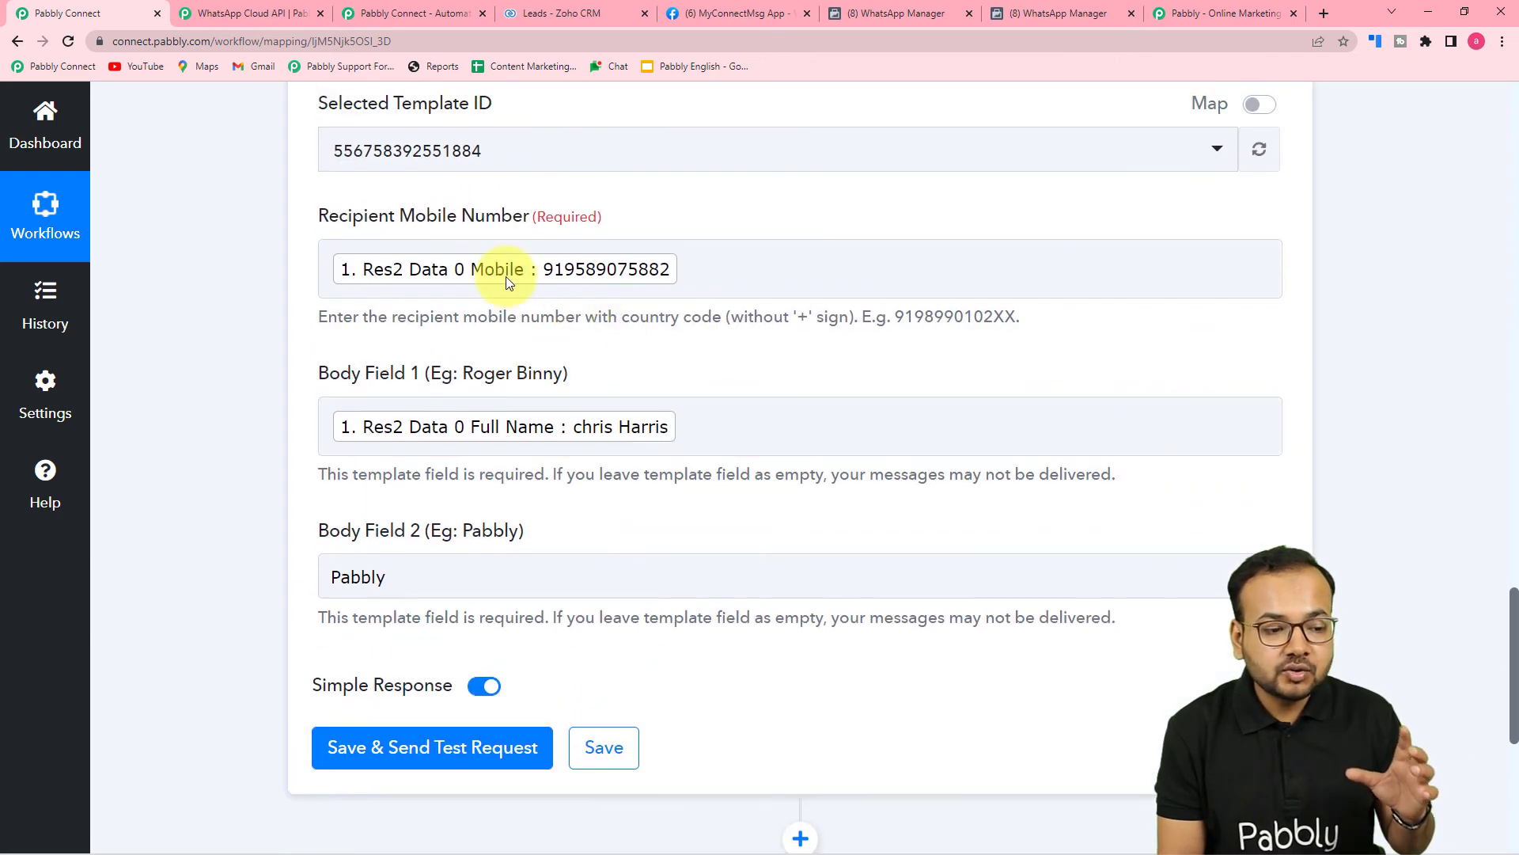
scroll(764, 343, "down", 3)
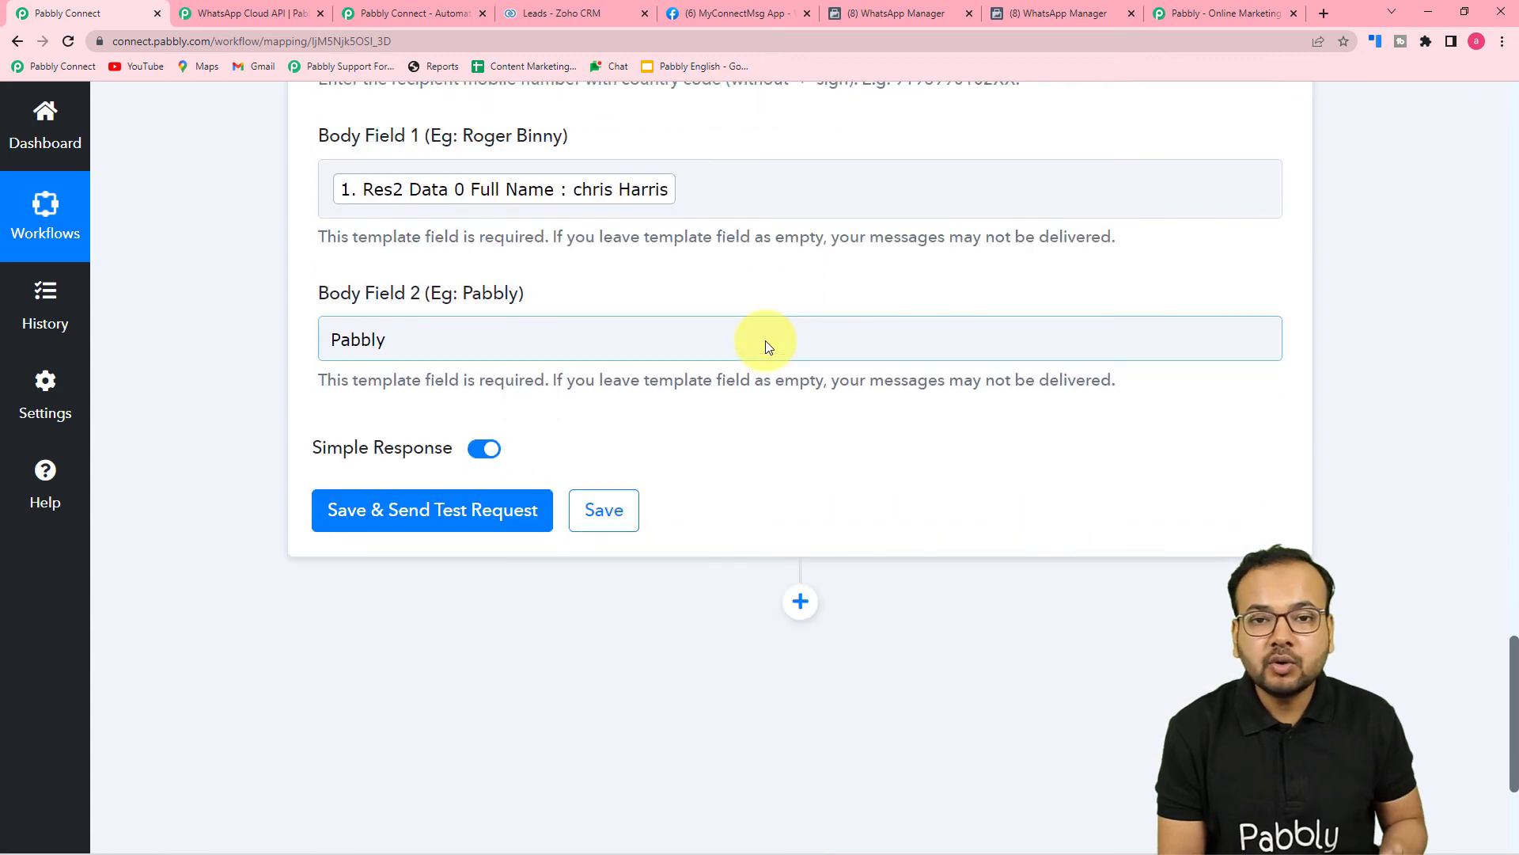
left_click(375, 516)
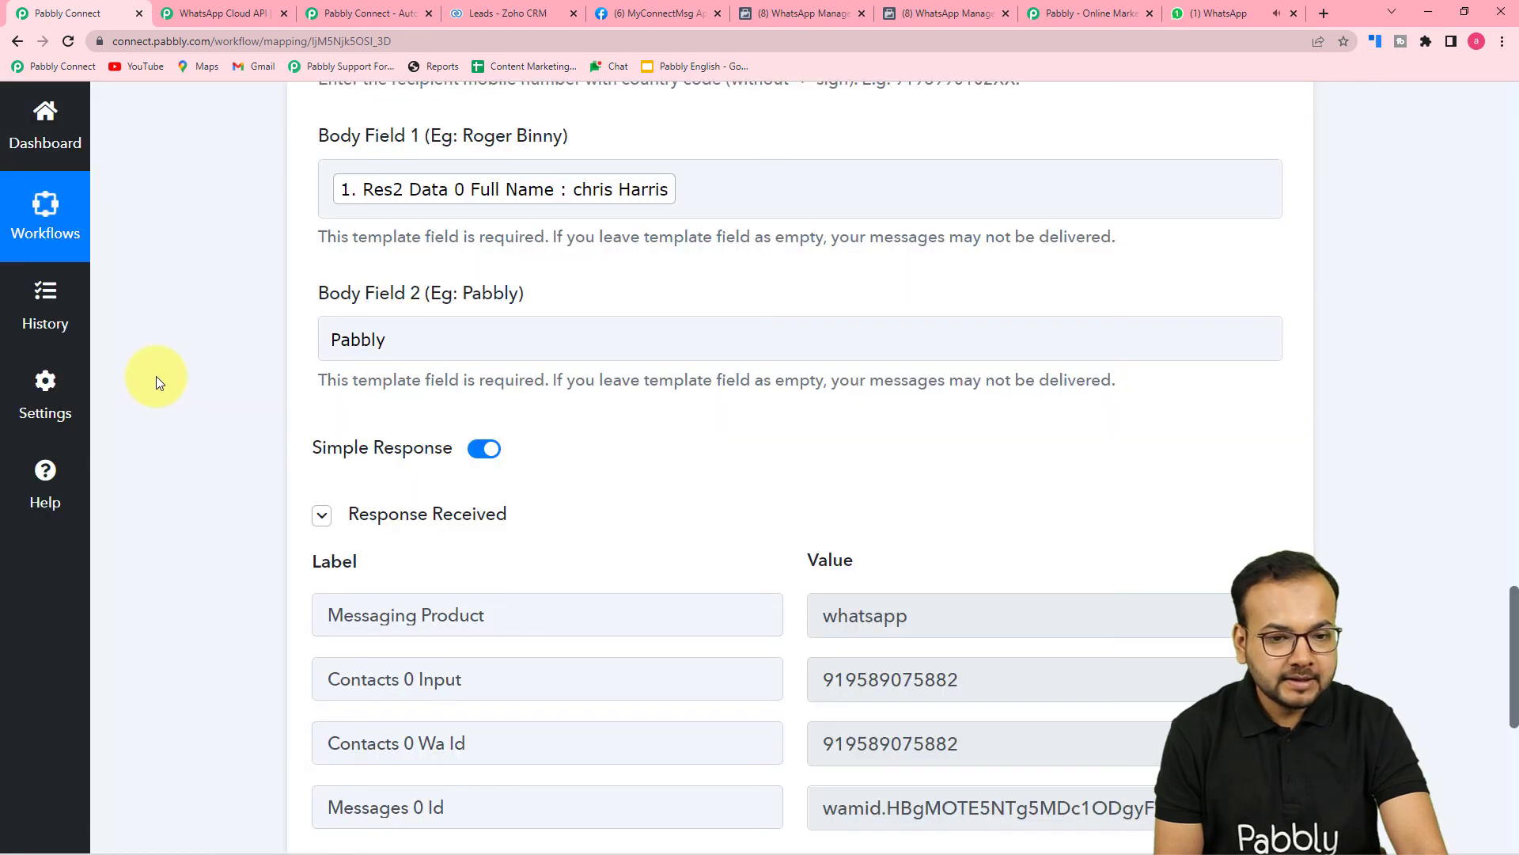
scroll(155, 376, "down", 3)
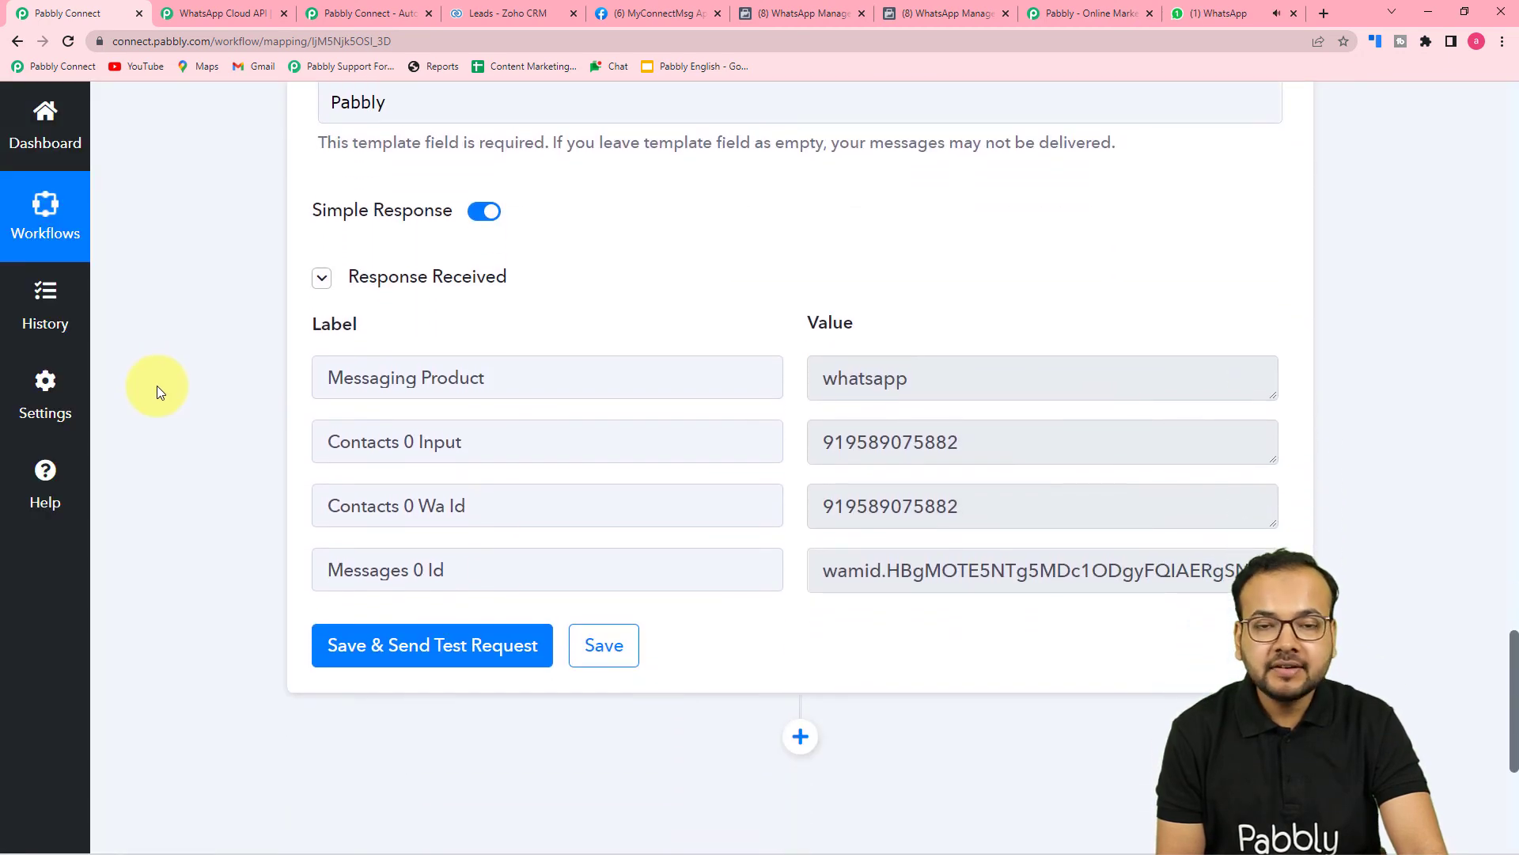
Open the Pabbly Office chat in WhatsApp Web to see the delivered message.
left_click(1217, 19)
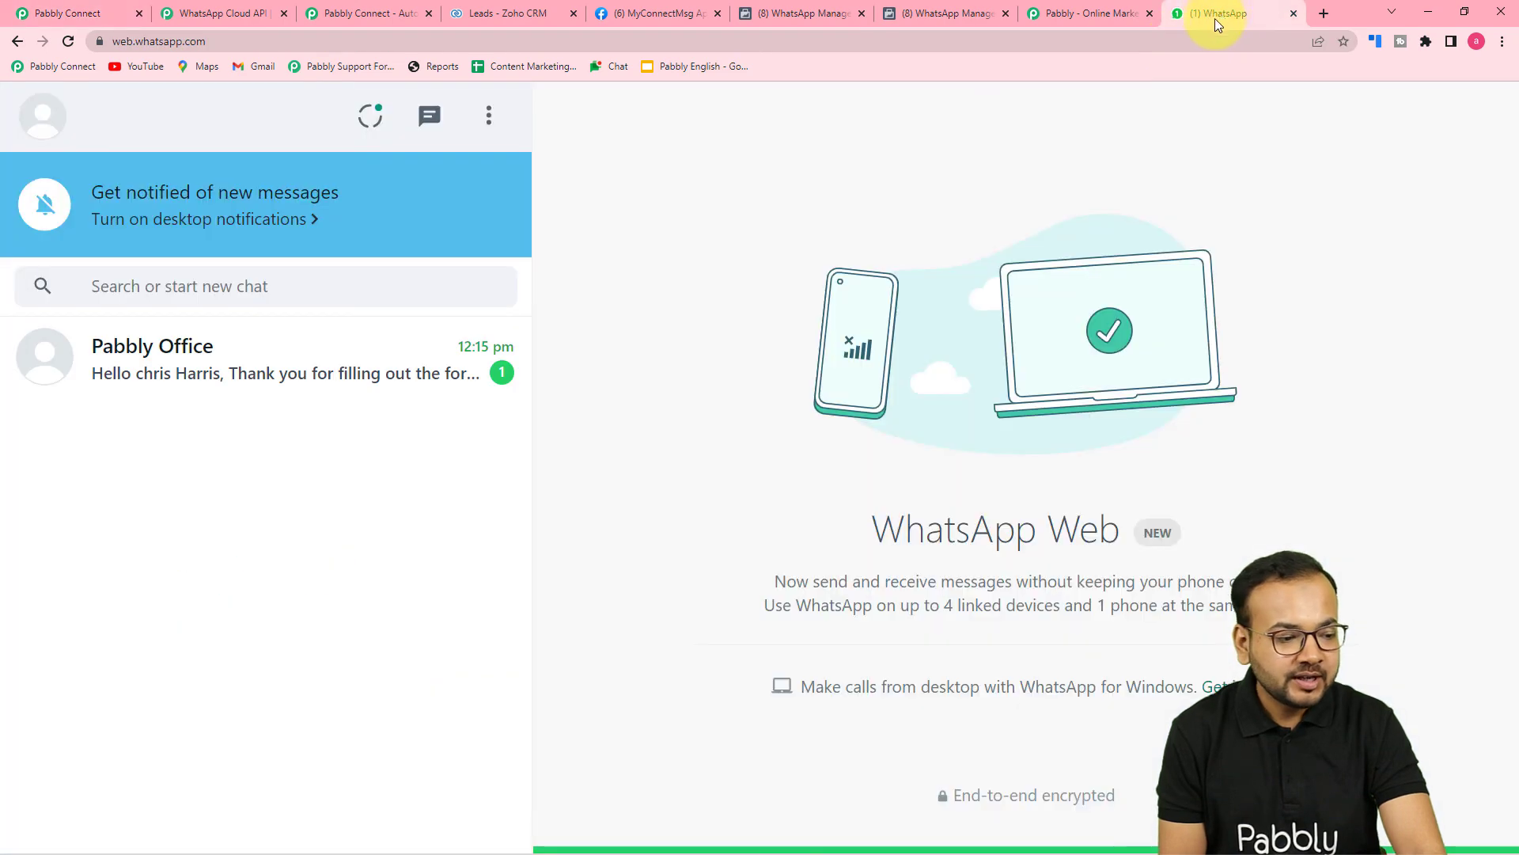
left_click(444, 332)
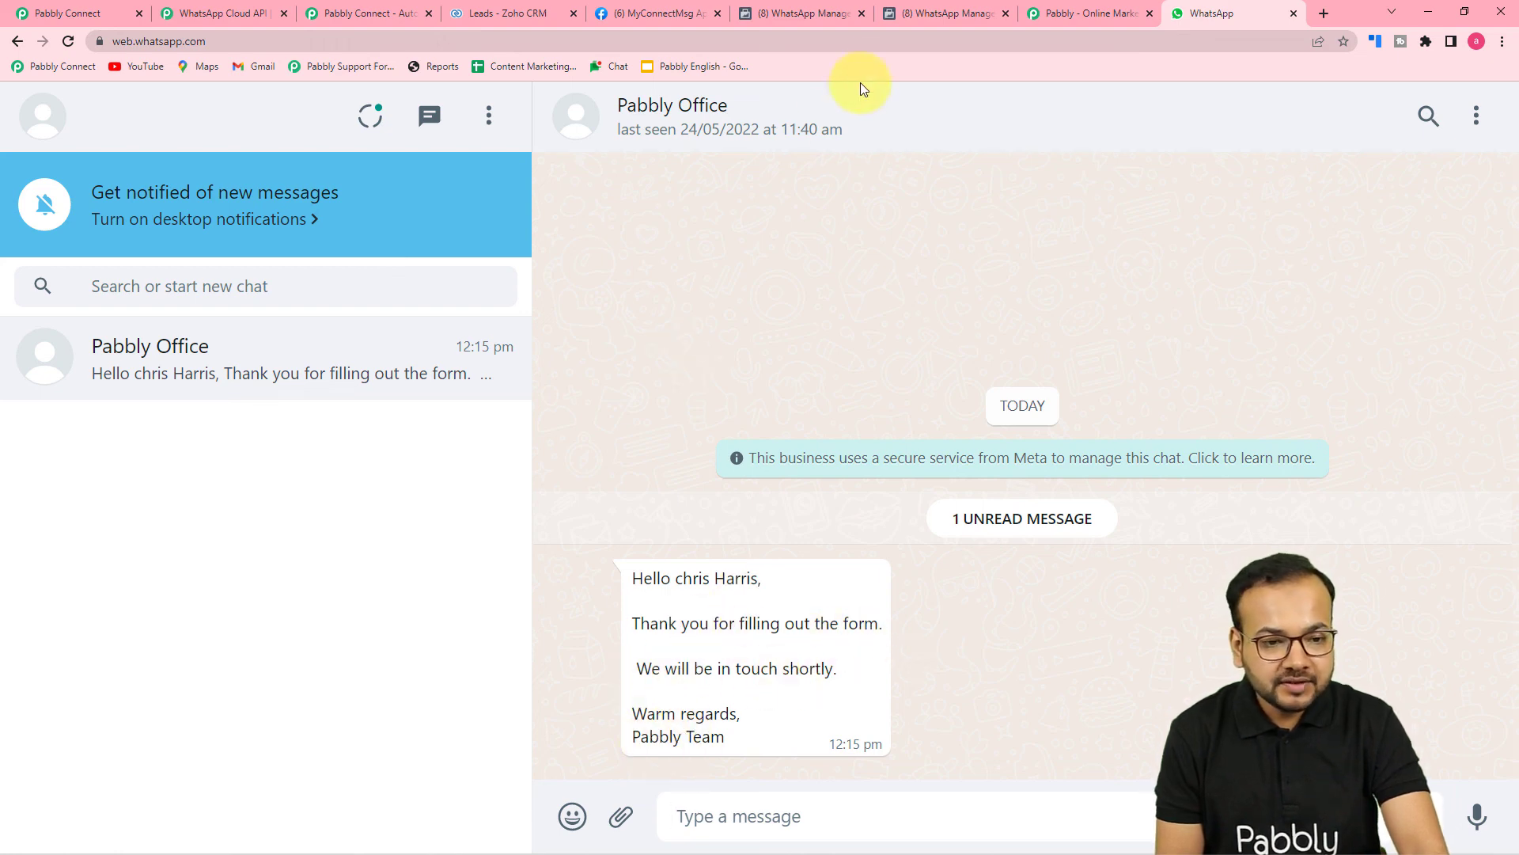
left_click(944, 14)
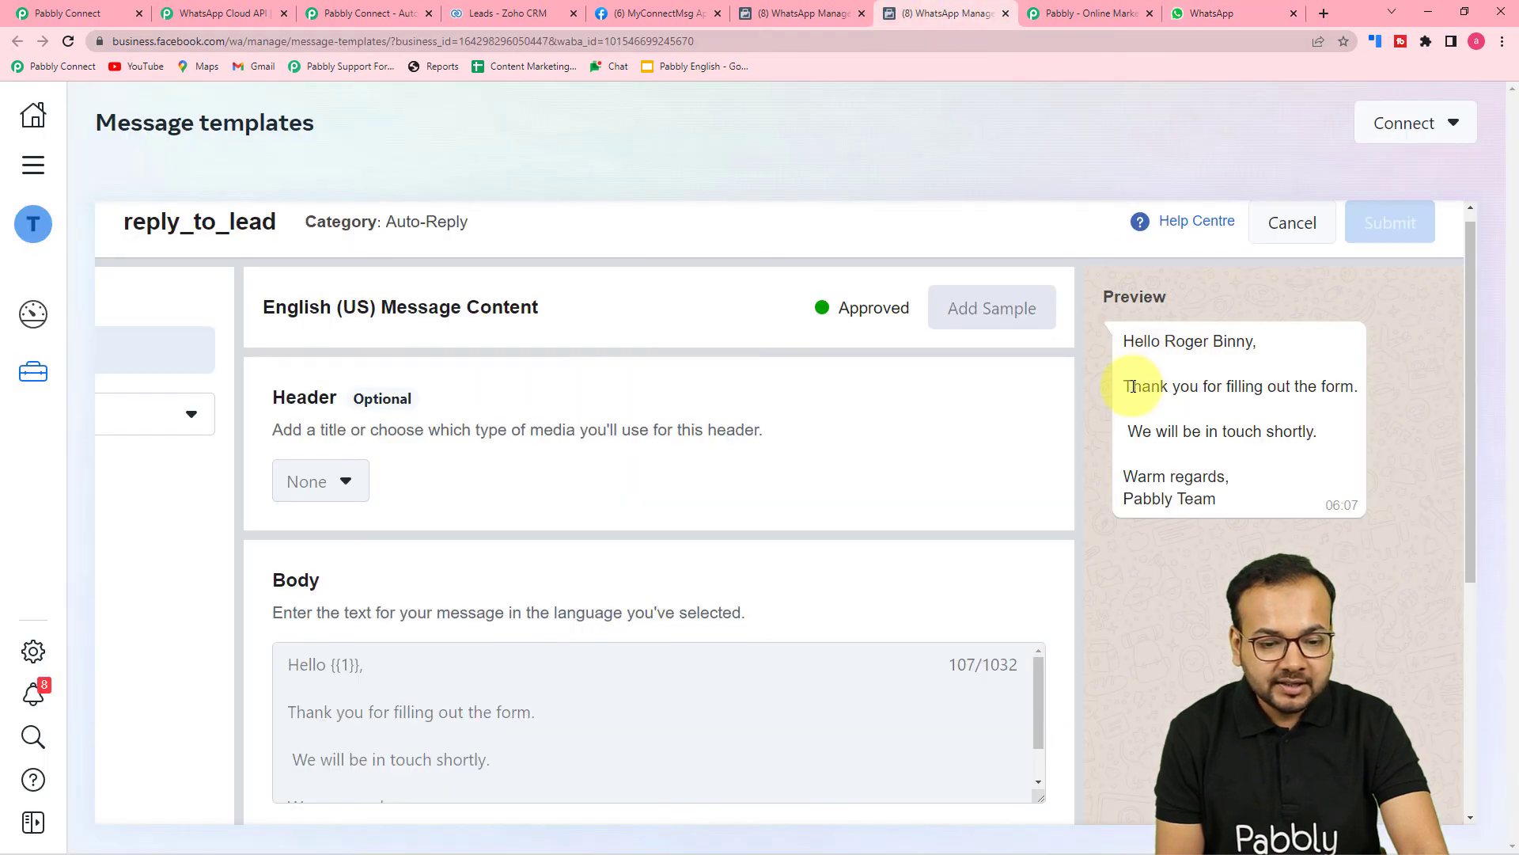
scroll(534, 545, "down", 1)
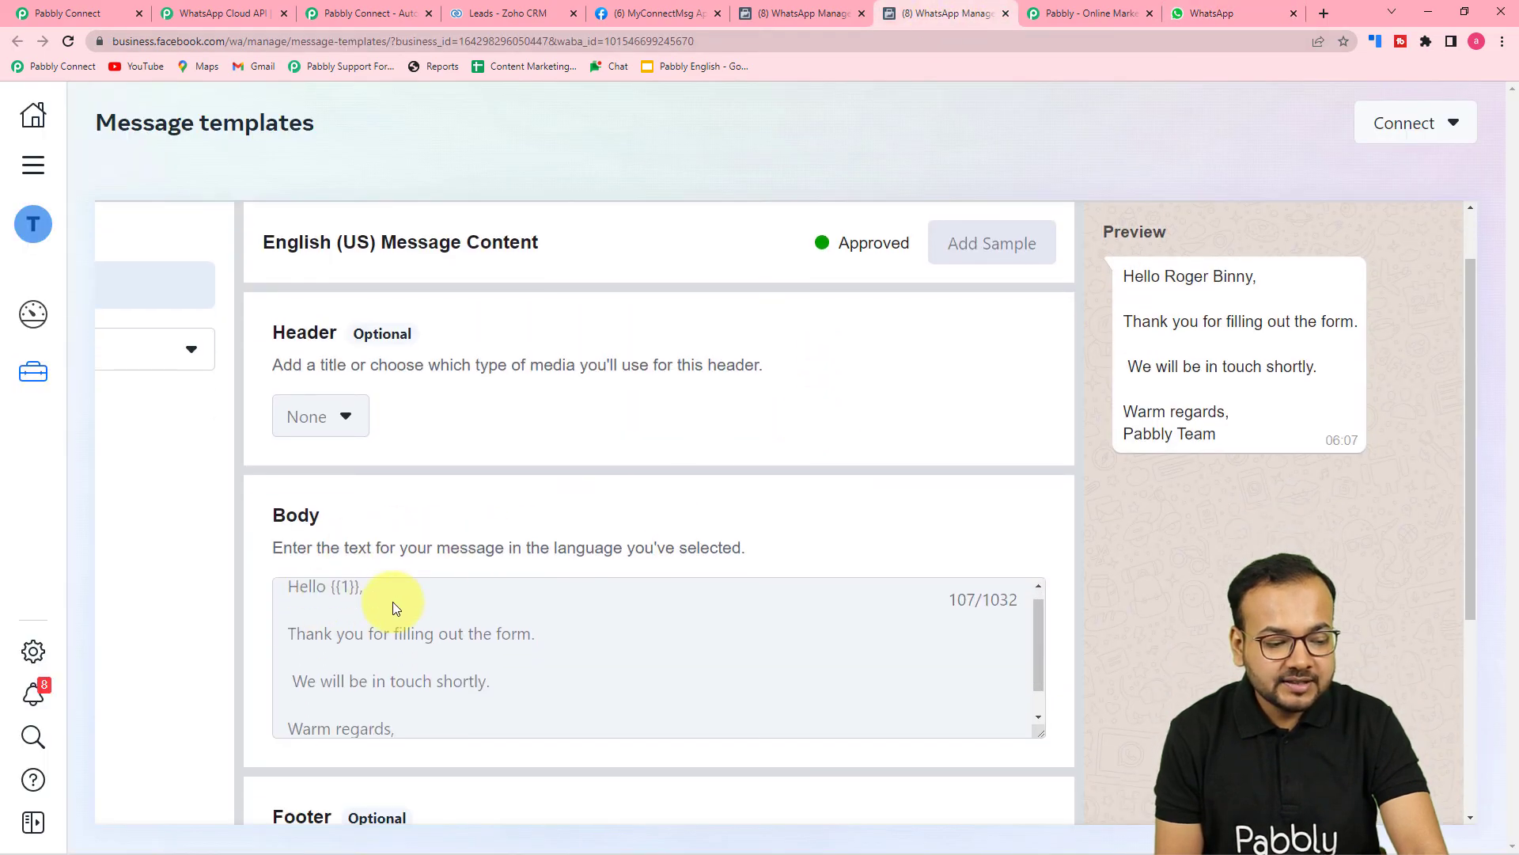
scroll(574, 665, "down", 5)
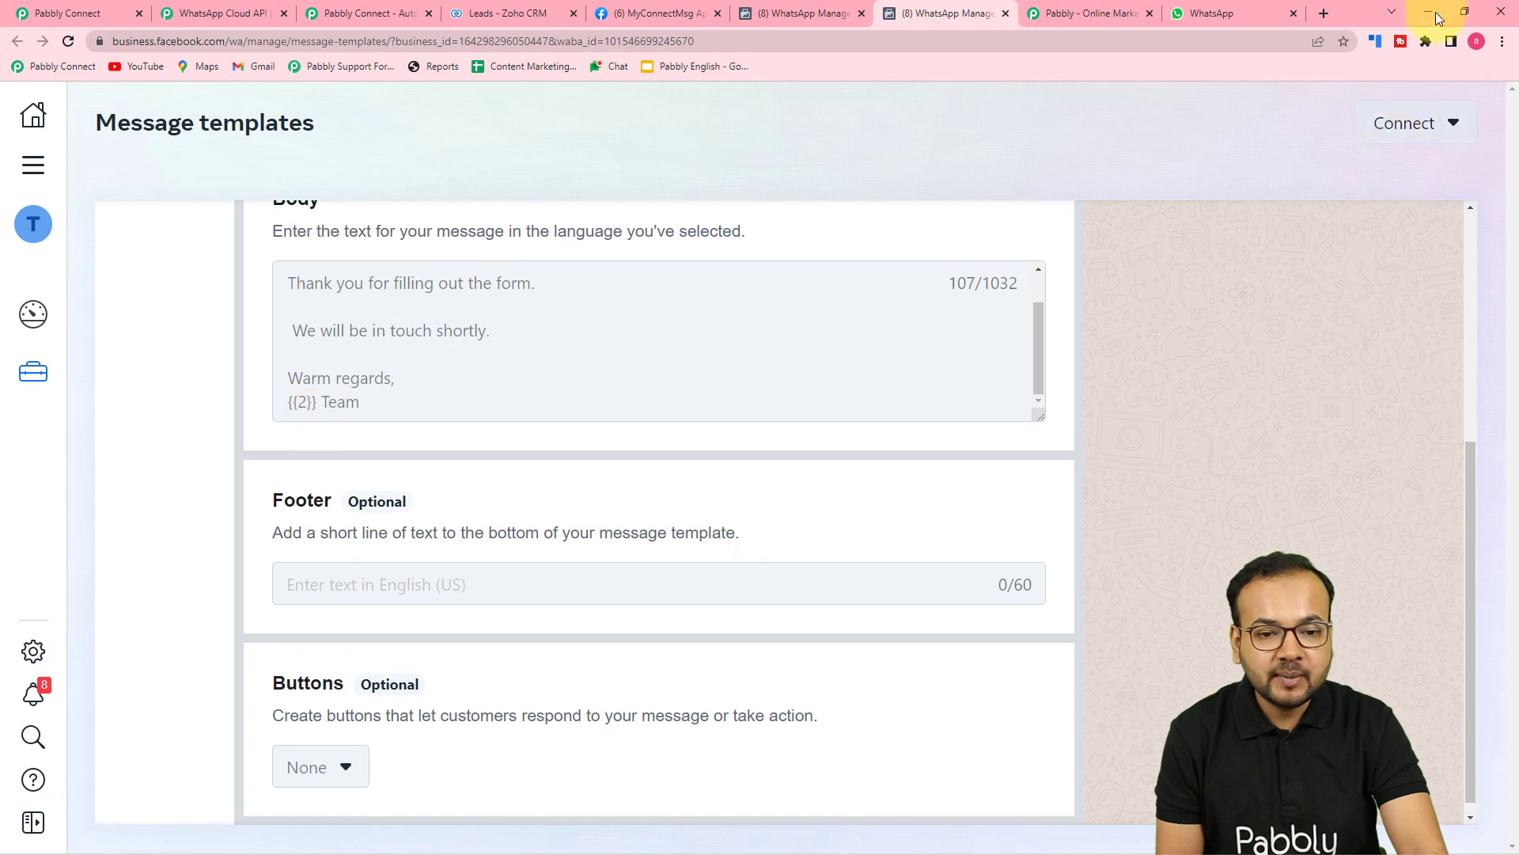
left_click(1231, 9)
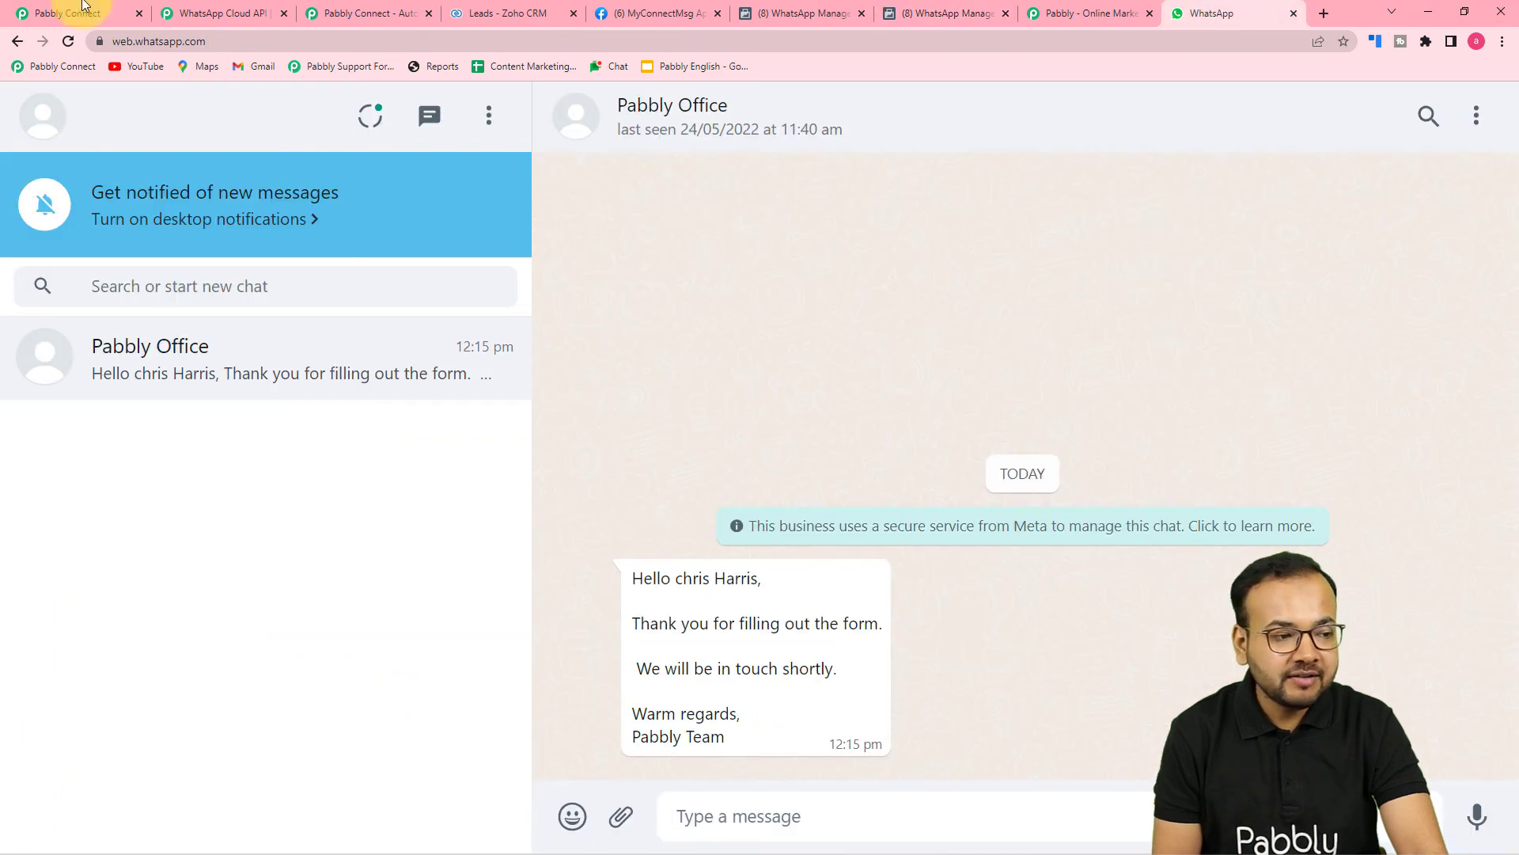
Return to Pabbly Connect and scroll up to the Zoho CRM trigger's captured lead data.
left_click(60, 13)
scroll(455, 305, "up", 1)
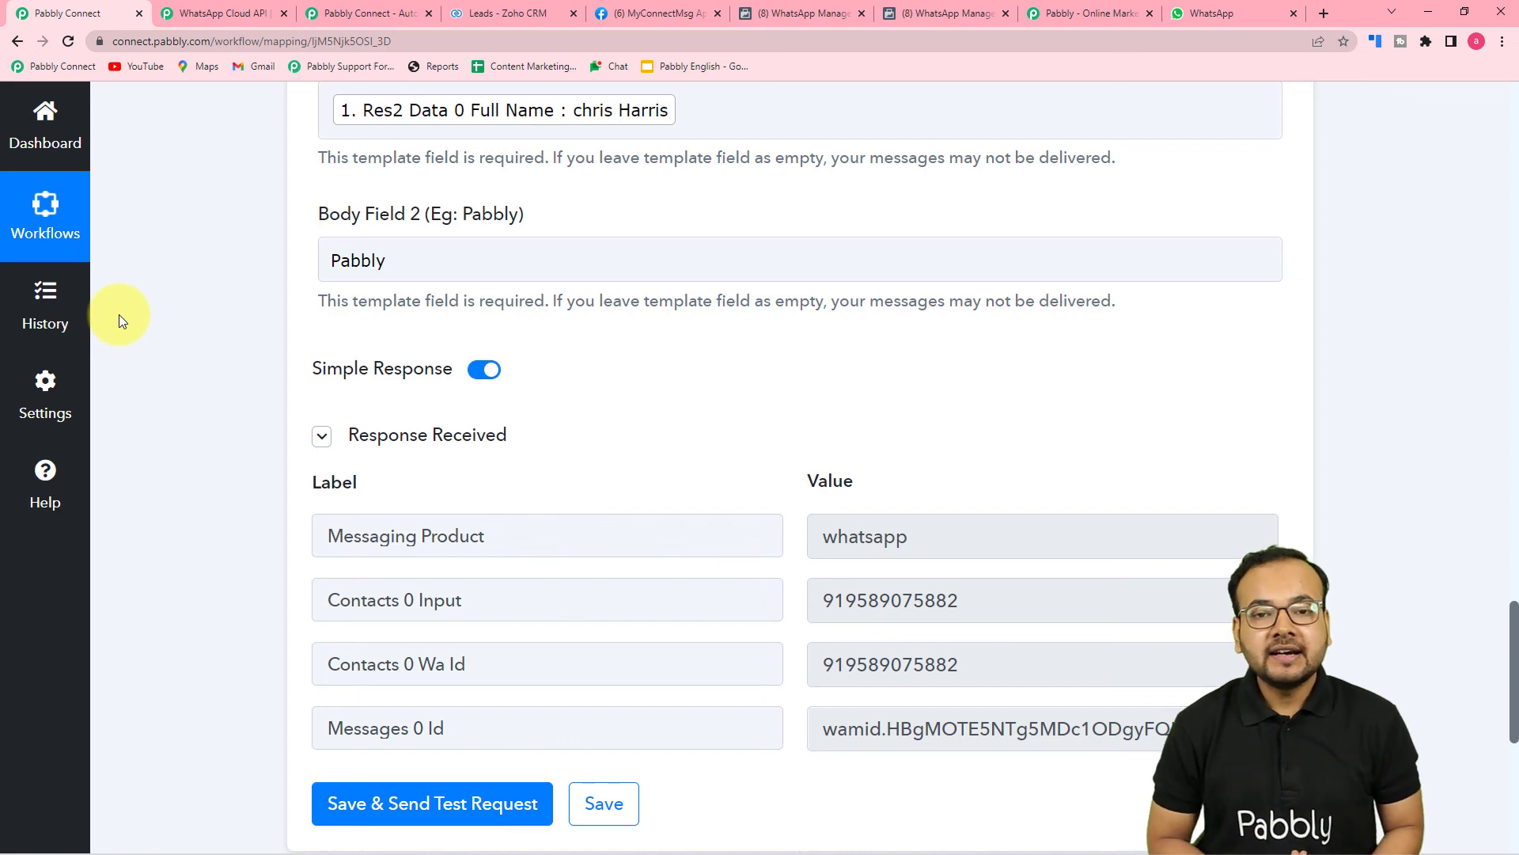
scroll(990, 482, "up", 8)
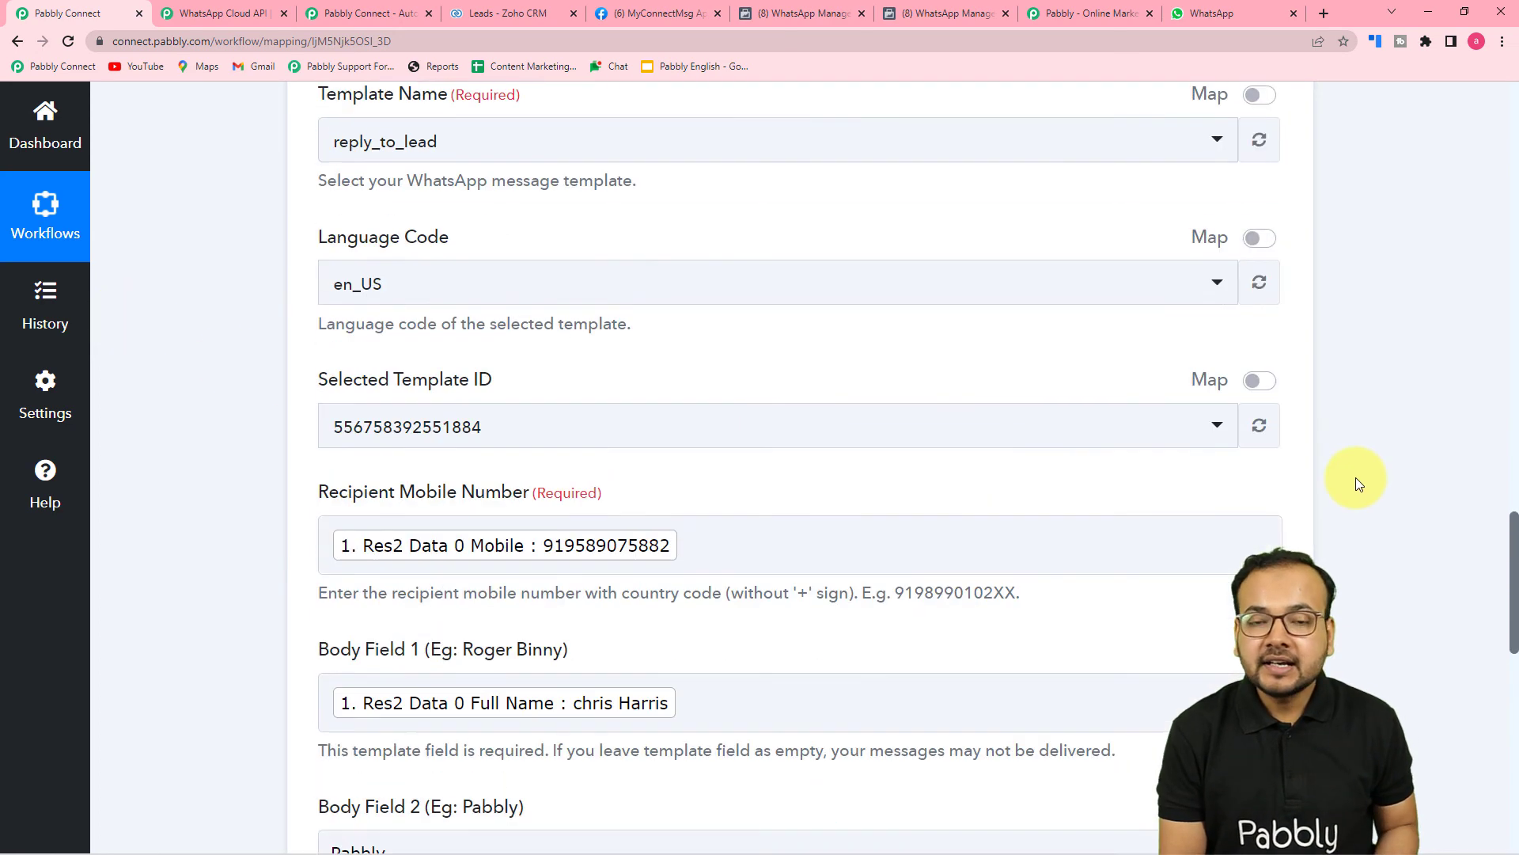
scroll(1384, 482, "up", 13)
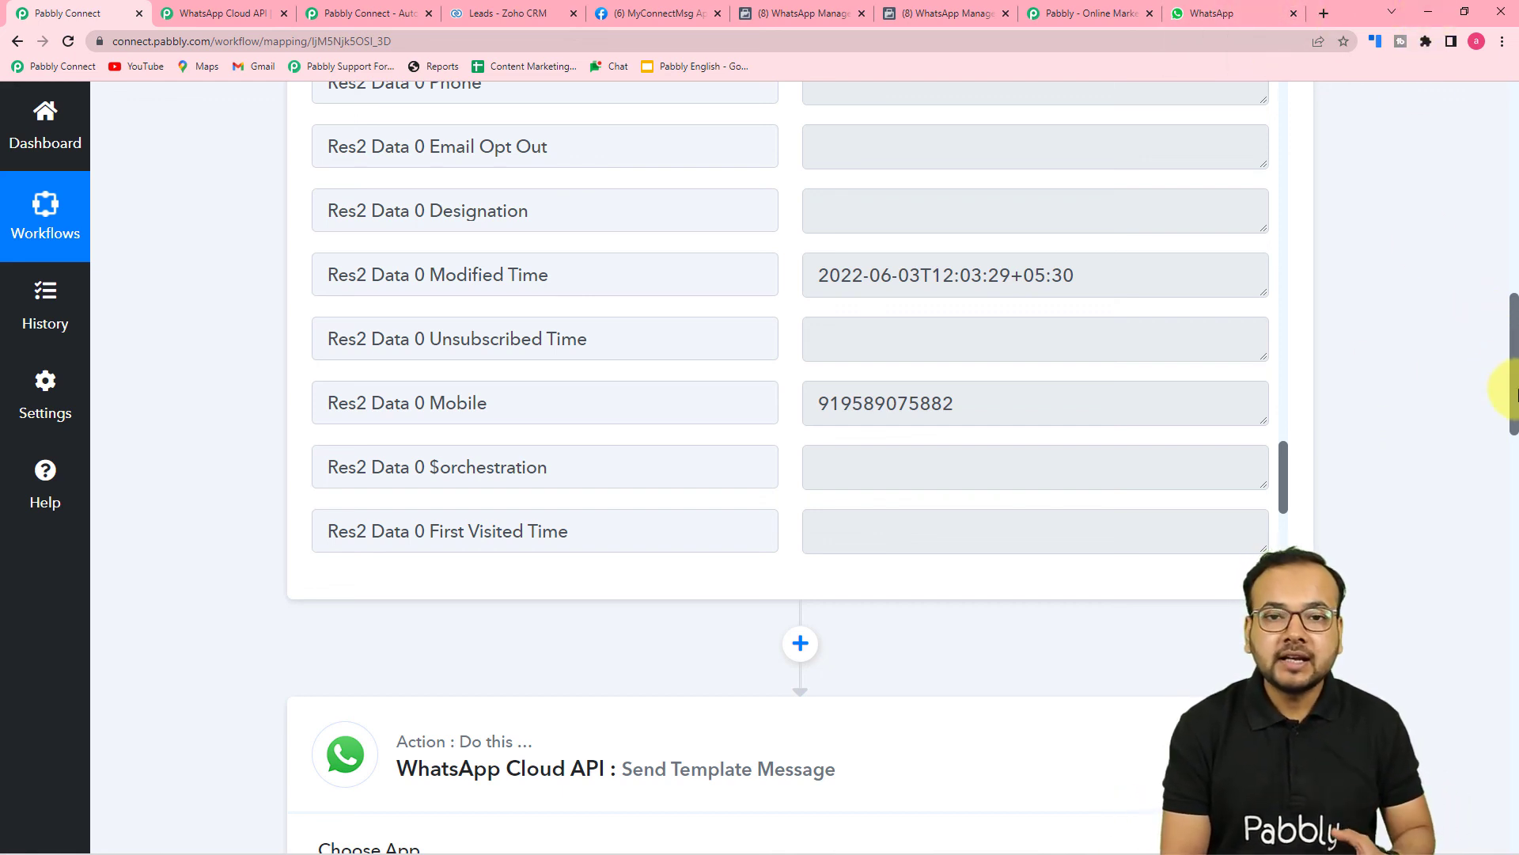
scroll(1512, 410, "up", 2)
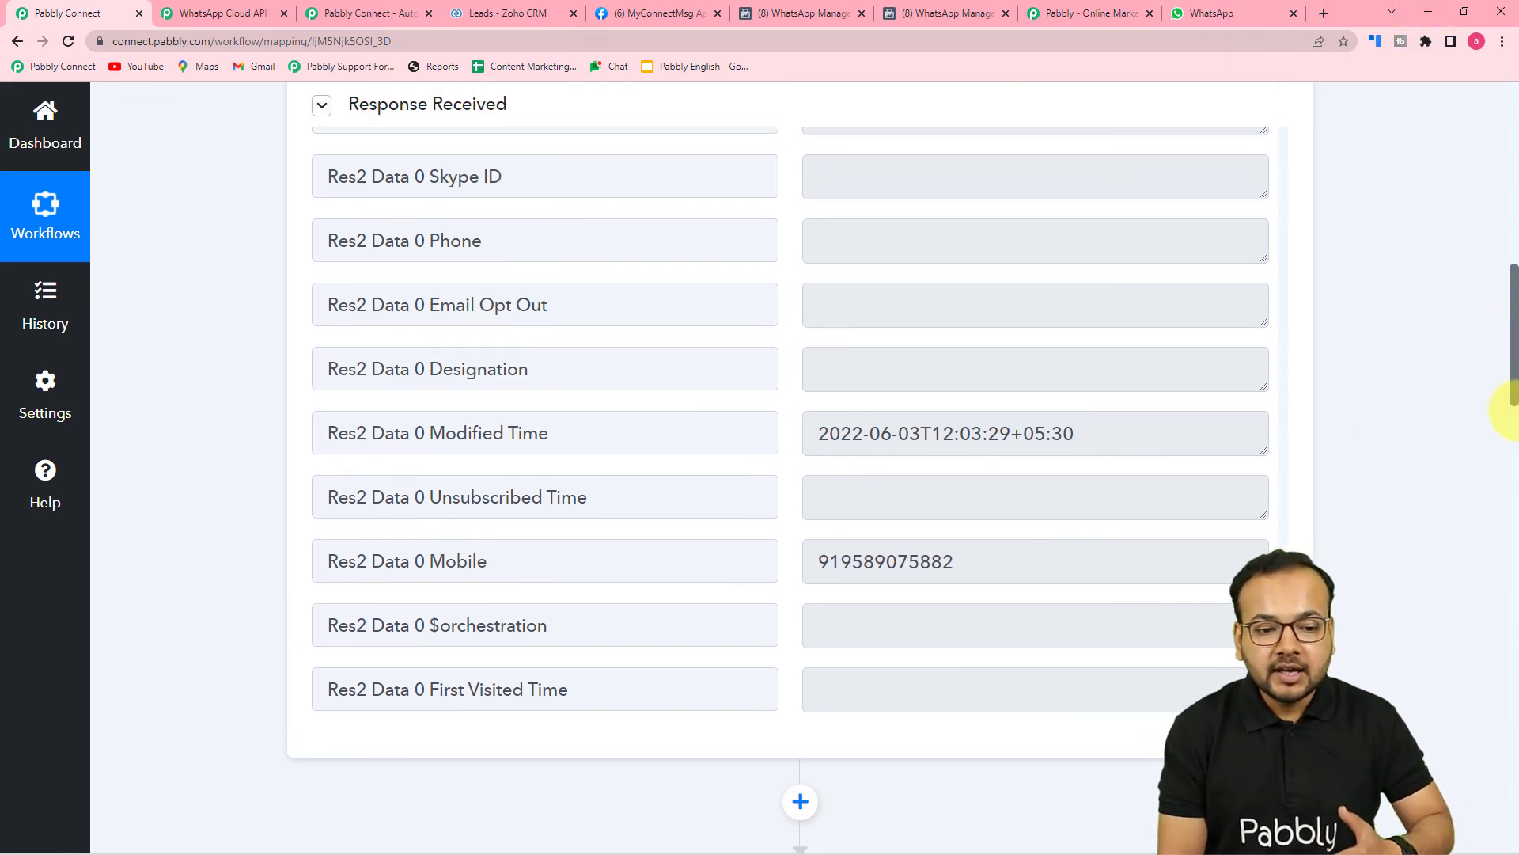
scroll(1509, 408, "up", 3)
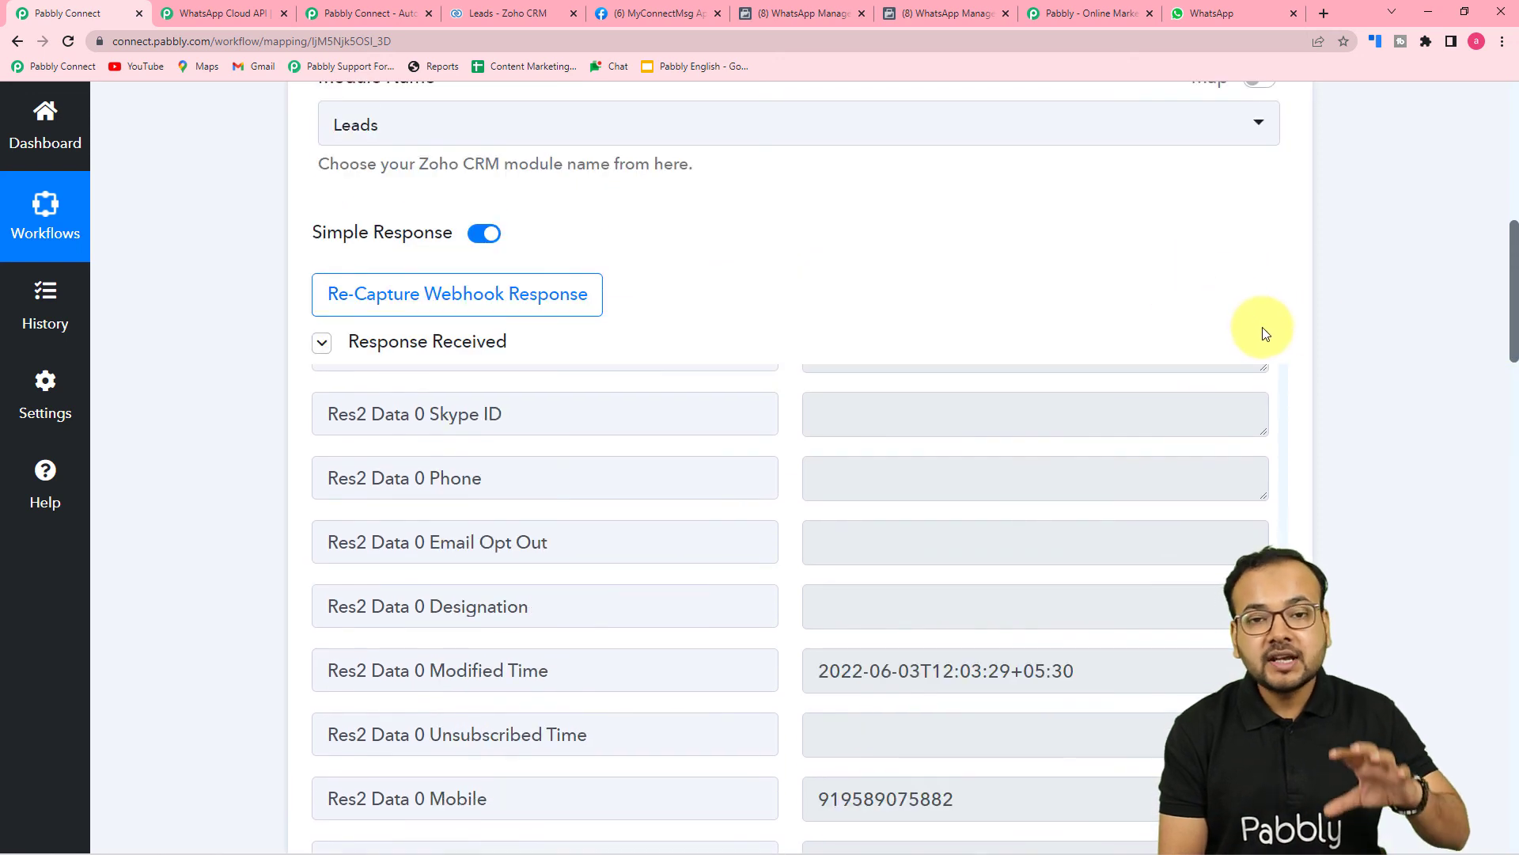